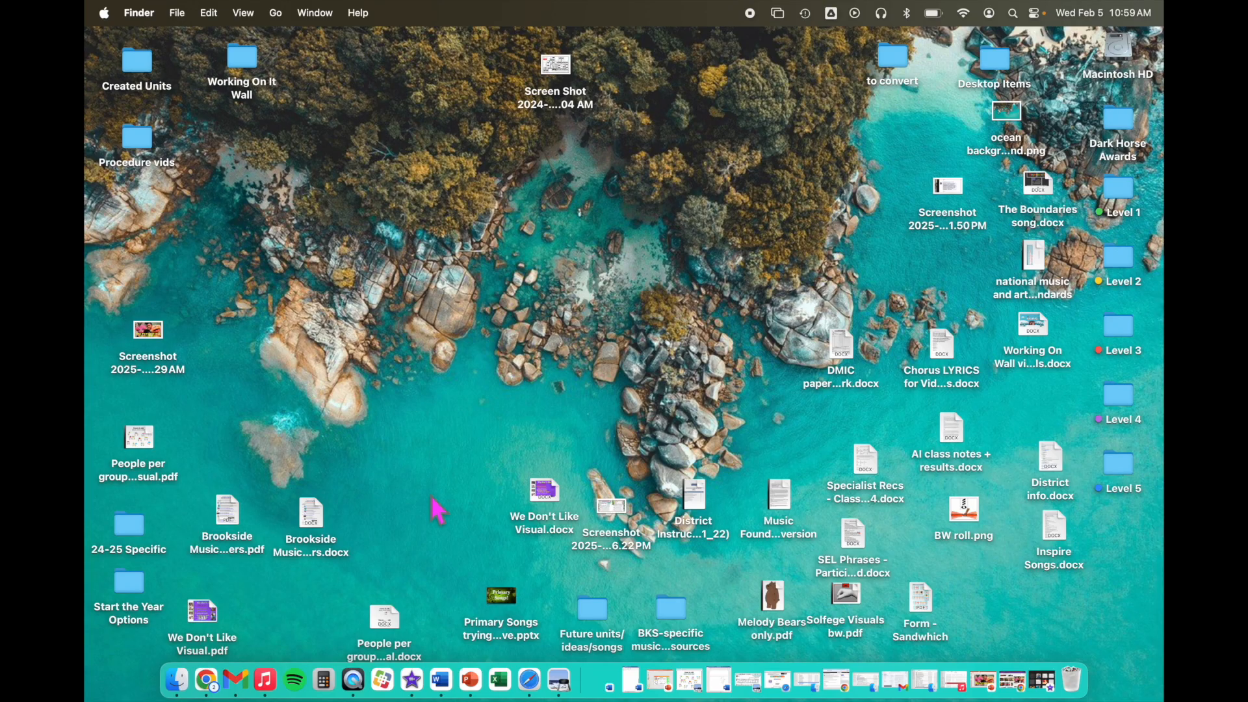
# - Switch to iMovie, open the Little Snowflake project and examine how its clips, titles and audio are laid out across the timeline
pyautogui.click(412, 681)
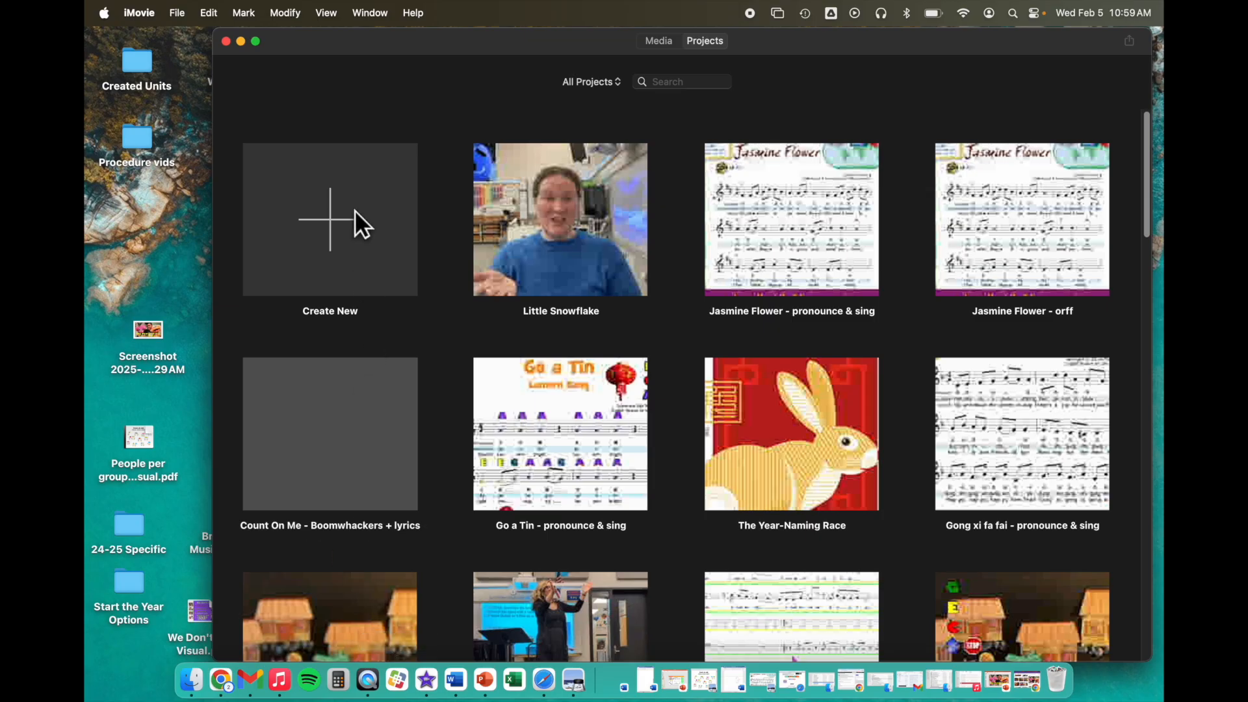
pyautogui.doubleClick(568, 230)
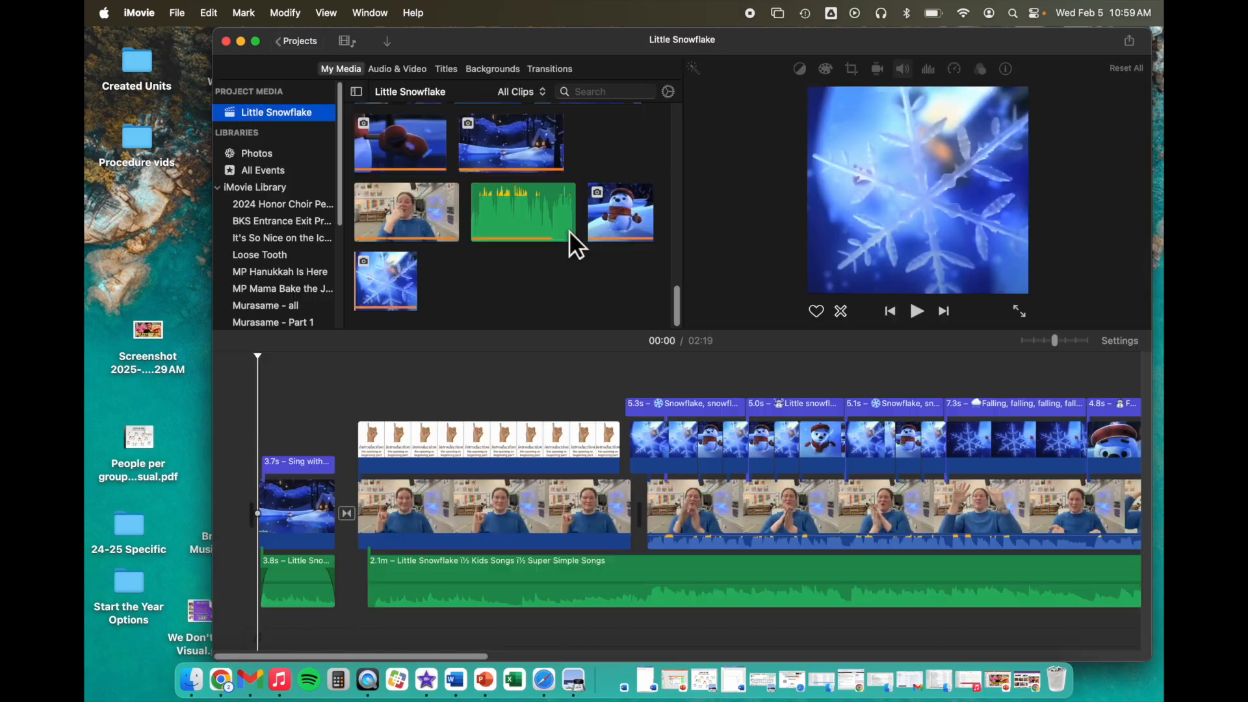
pyautogui.click(294, 400)
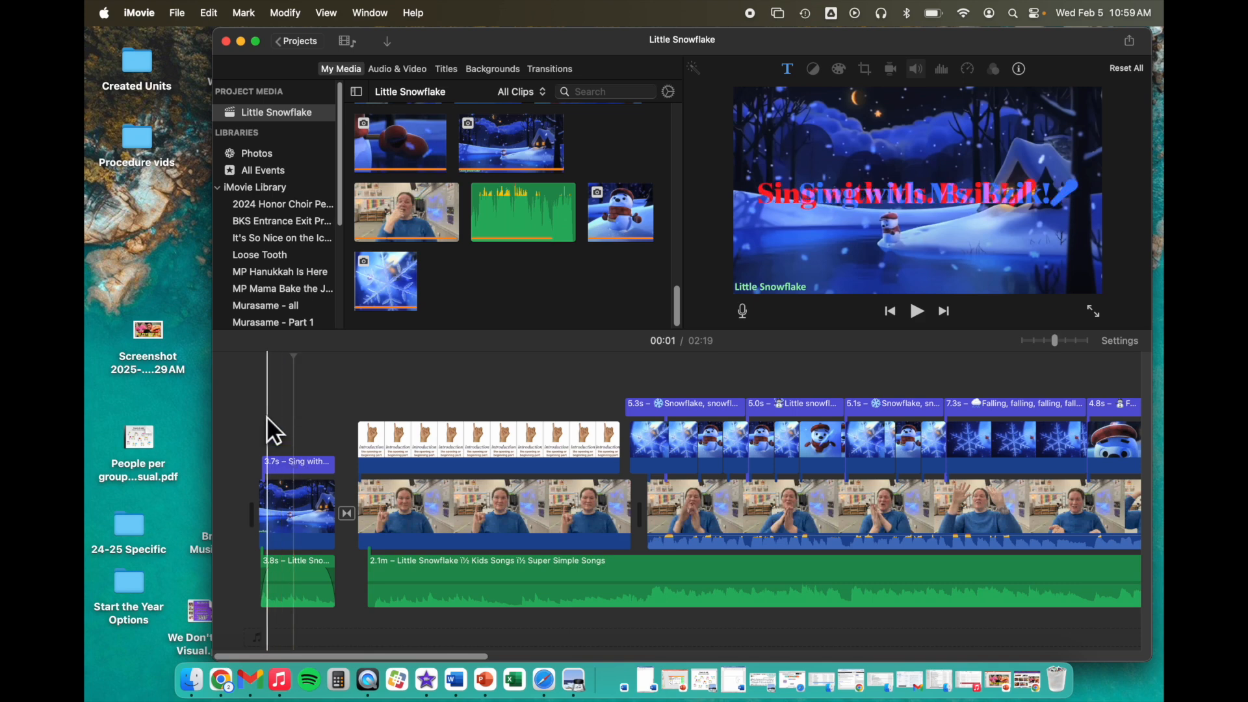
pyautogui.hscroll(15, 1001, 383)
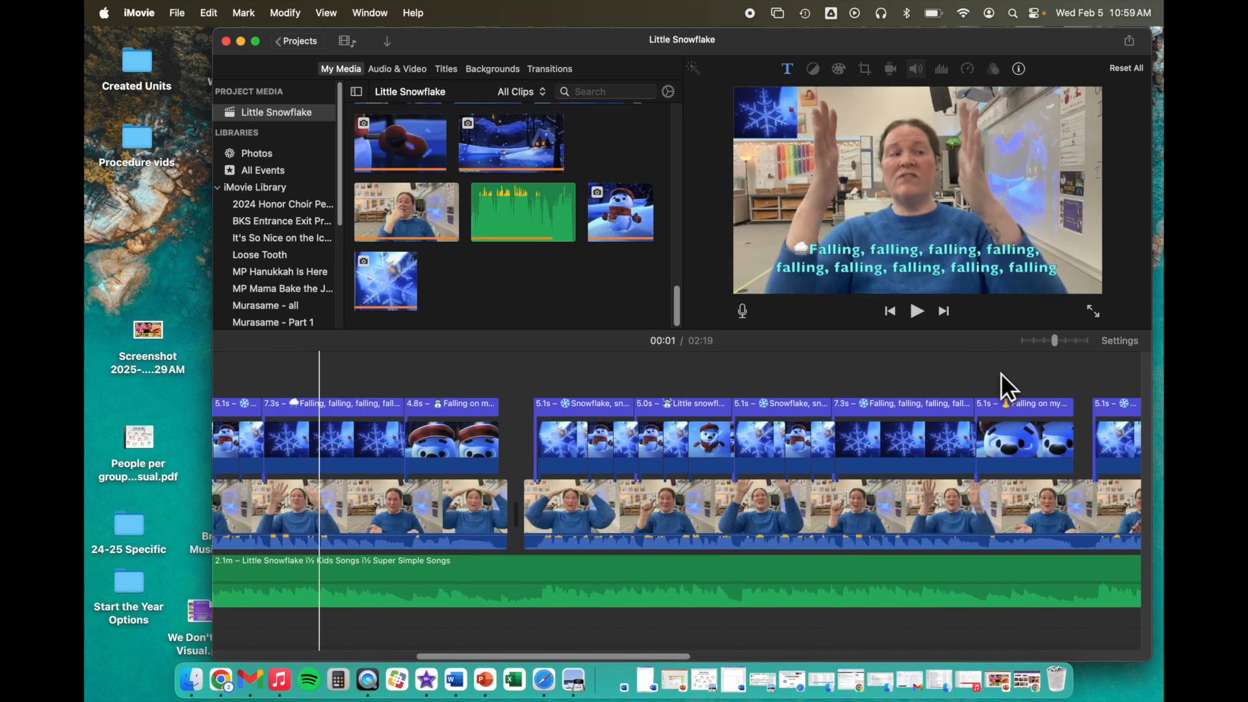
pyautogui.click(876, 408)
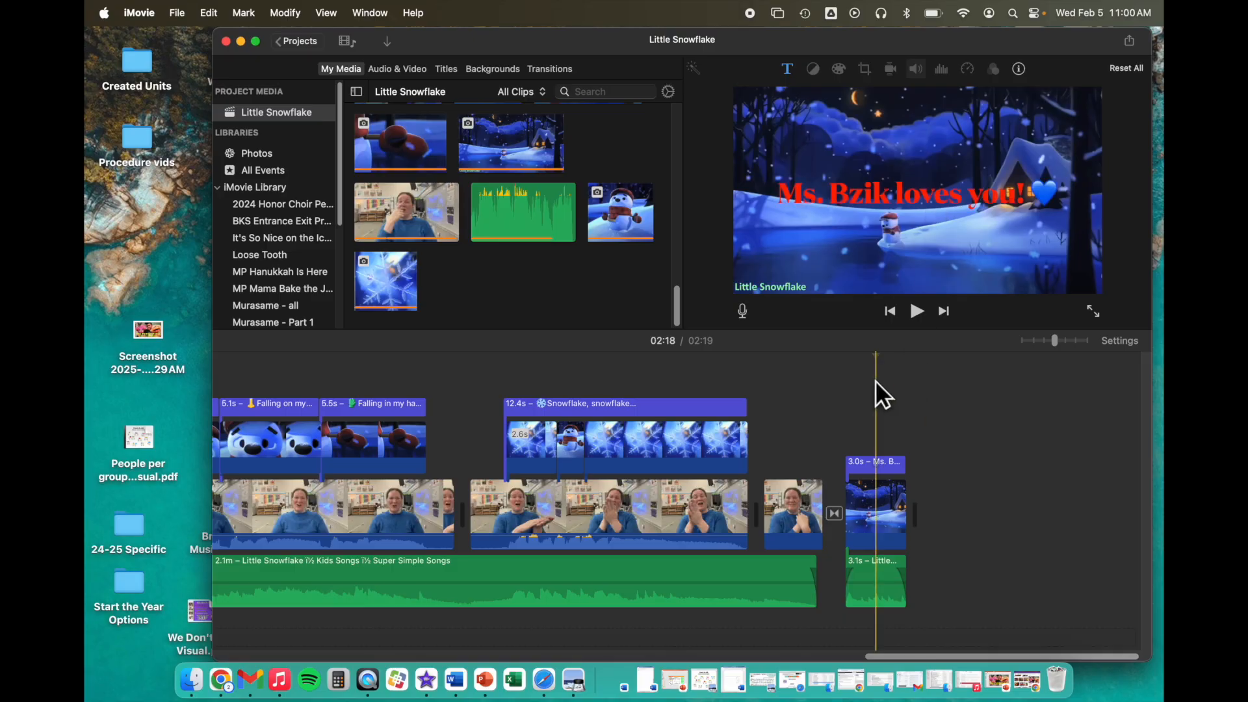
pyautogui.hscroll(-15, 867, 384)
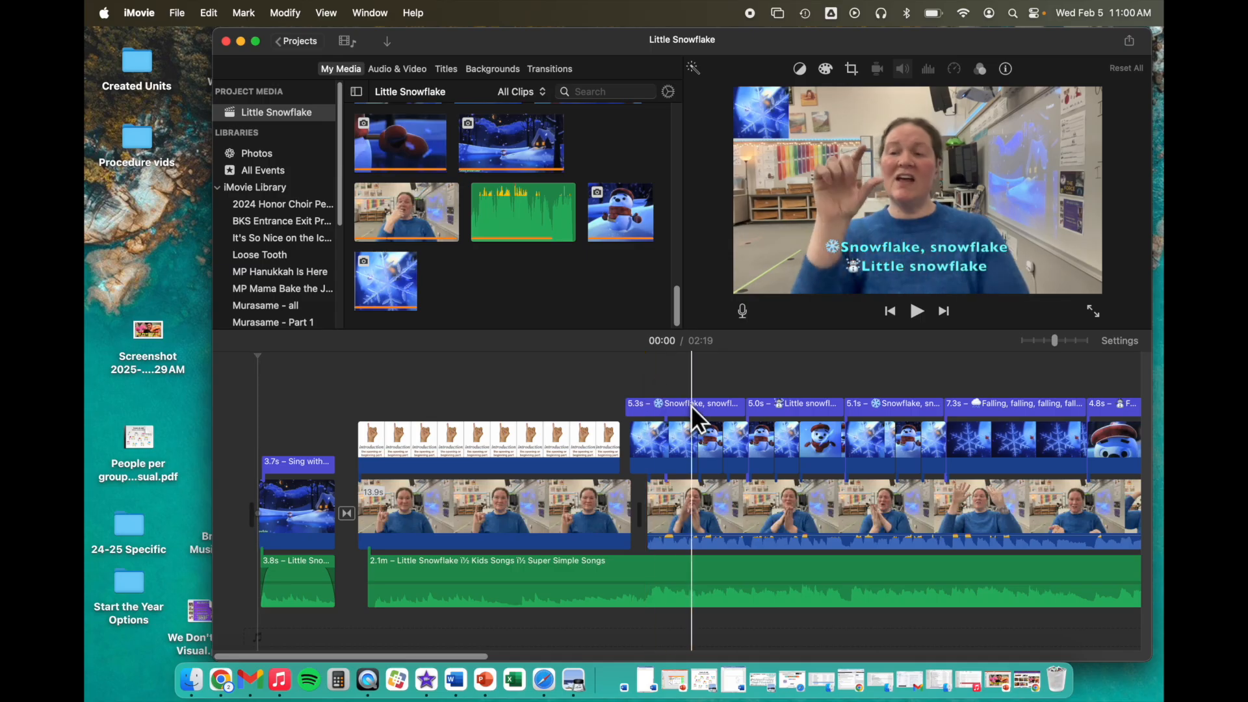
pyautogui.click(693, 409)
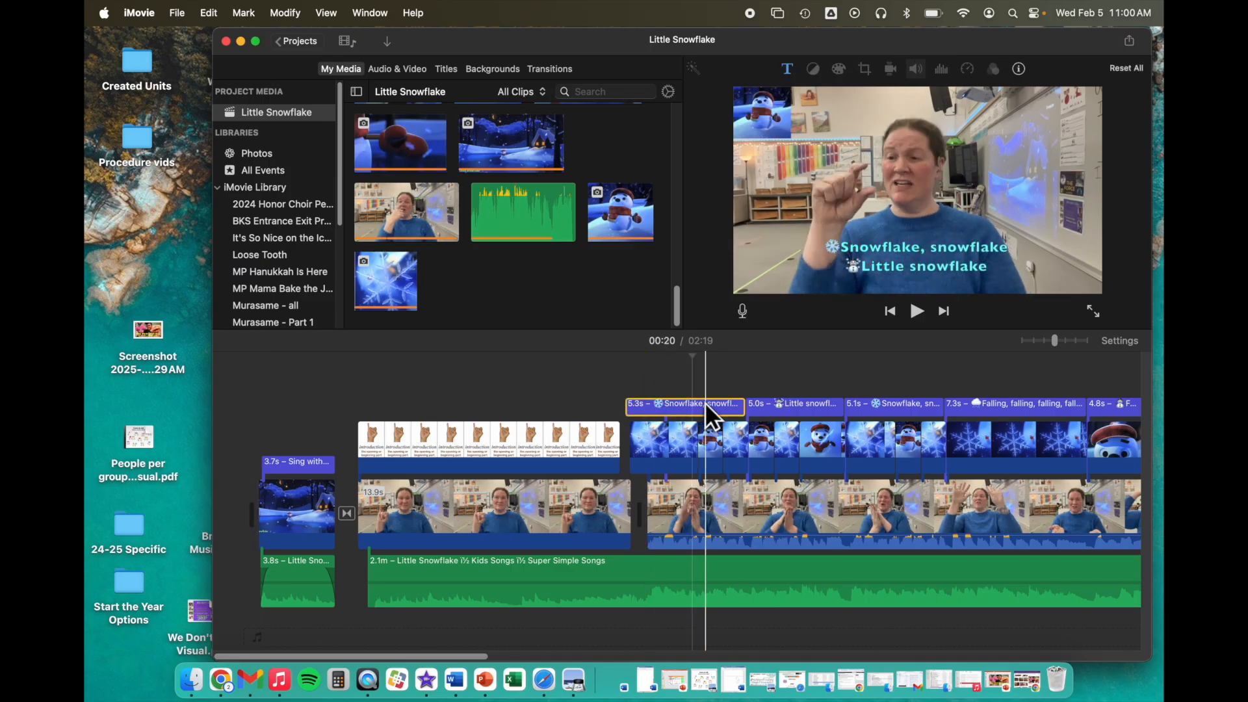
pyautogui.click(240, 412)
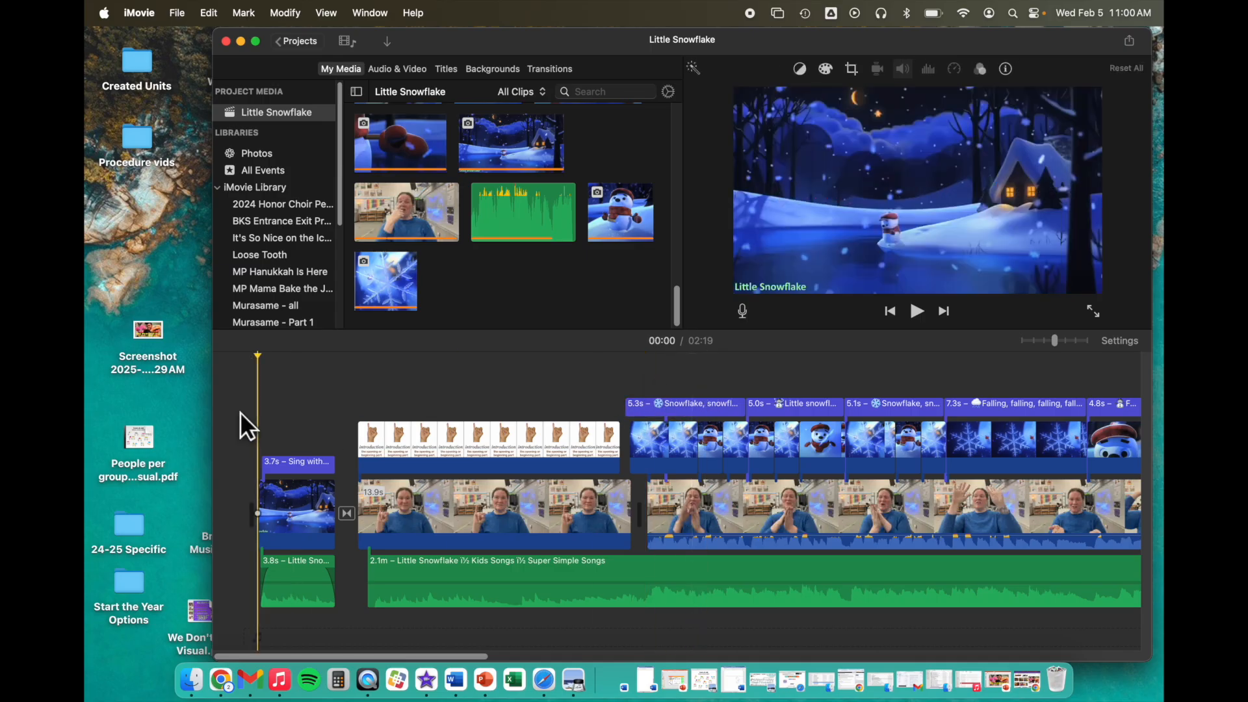
# - Return to the projects overview and create a new project of the Movie type
pyautogui.click(297, 42)
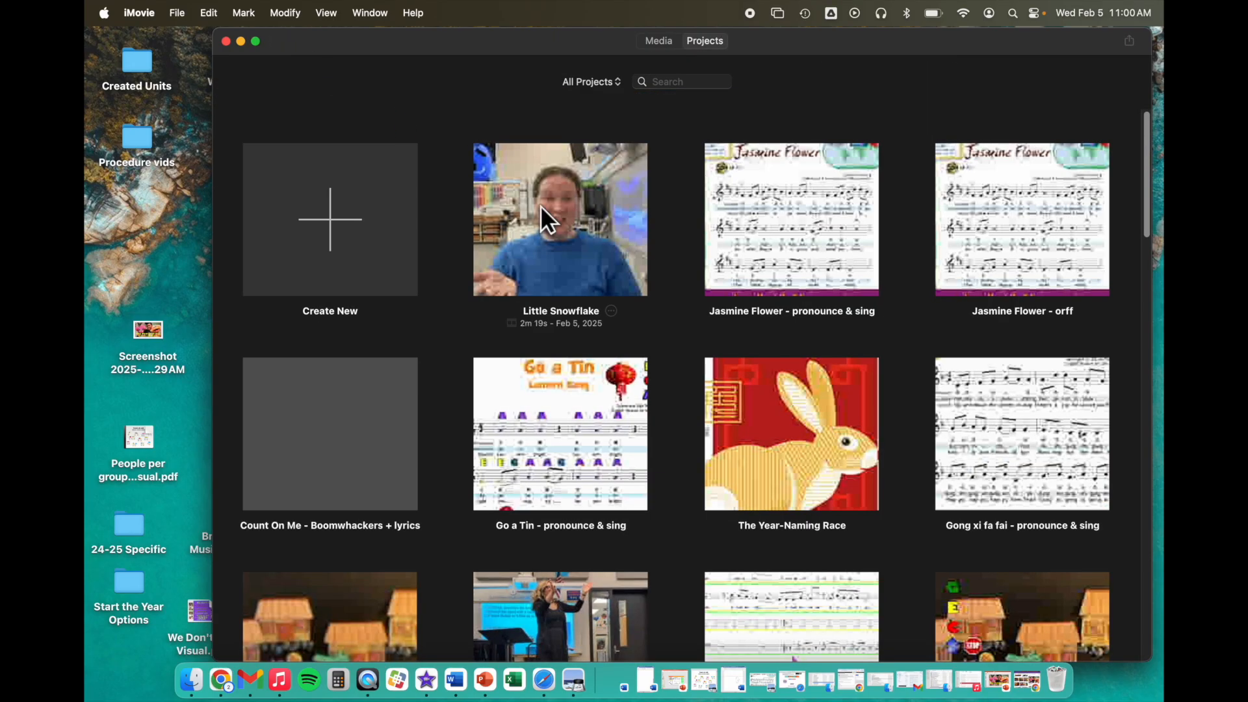
pyautogui.click(611, 310)
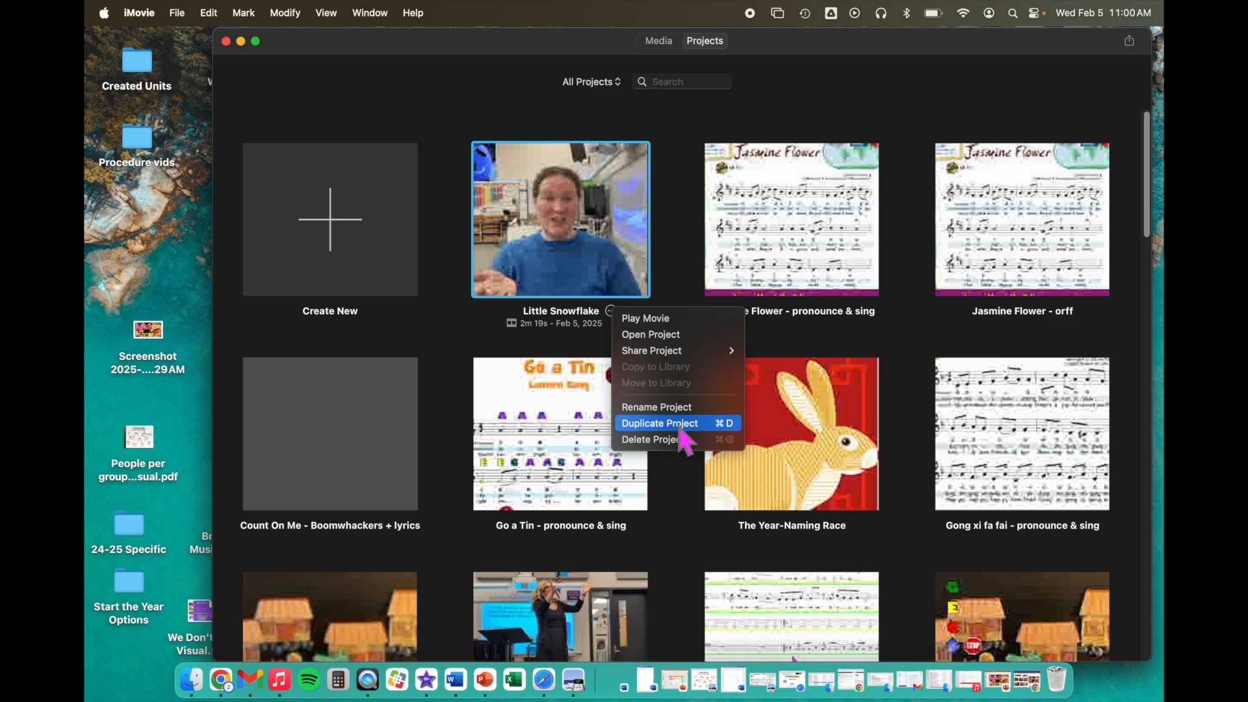
pyautogui.click(435, 302)
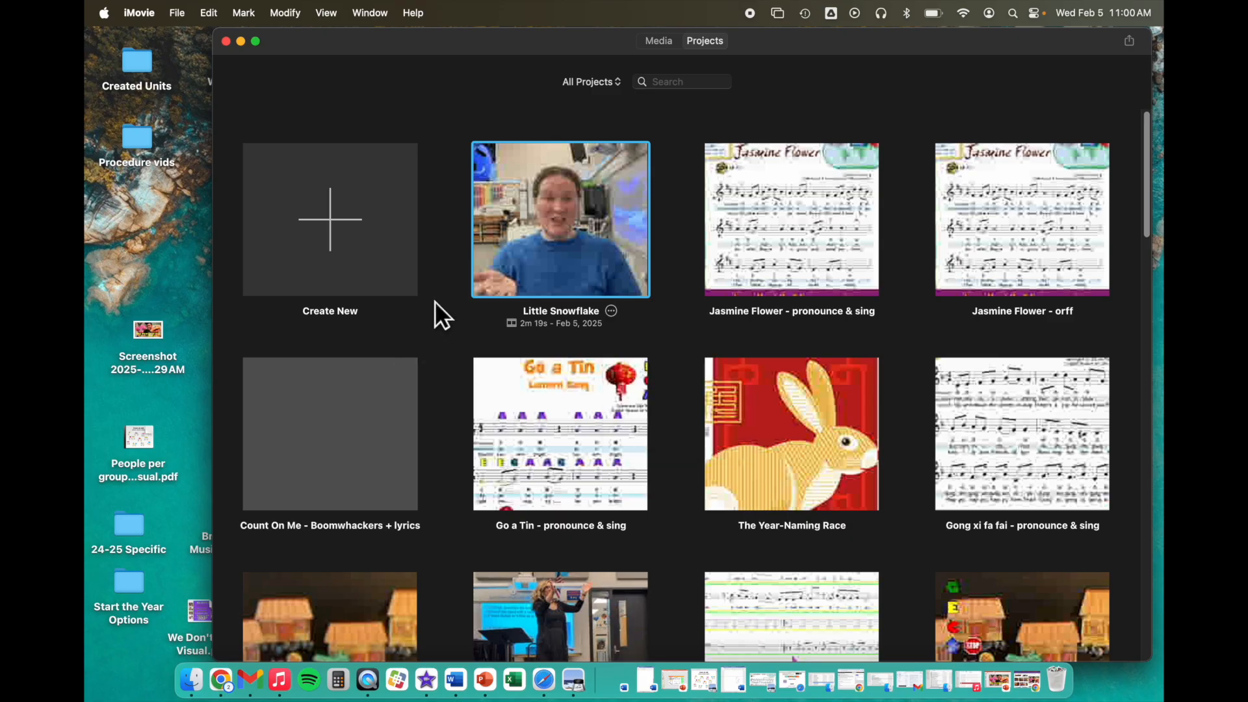
pyautogui.click(337, 241)
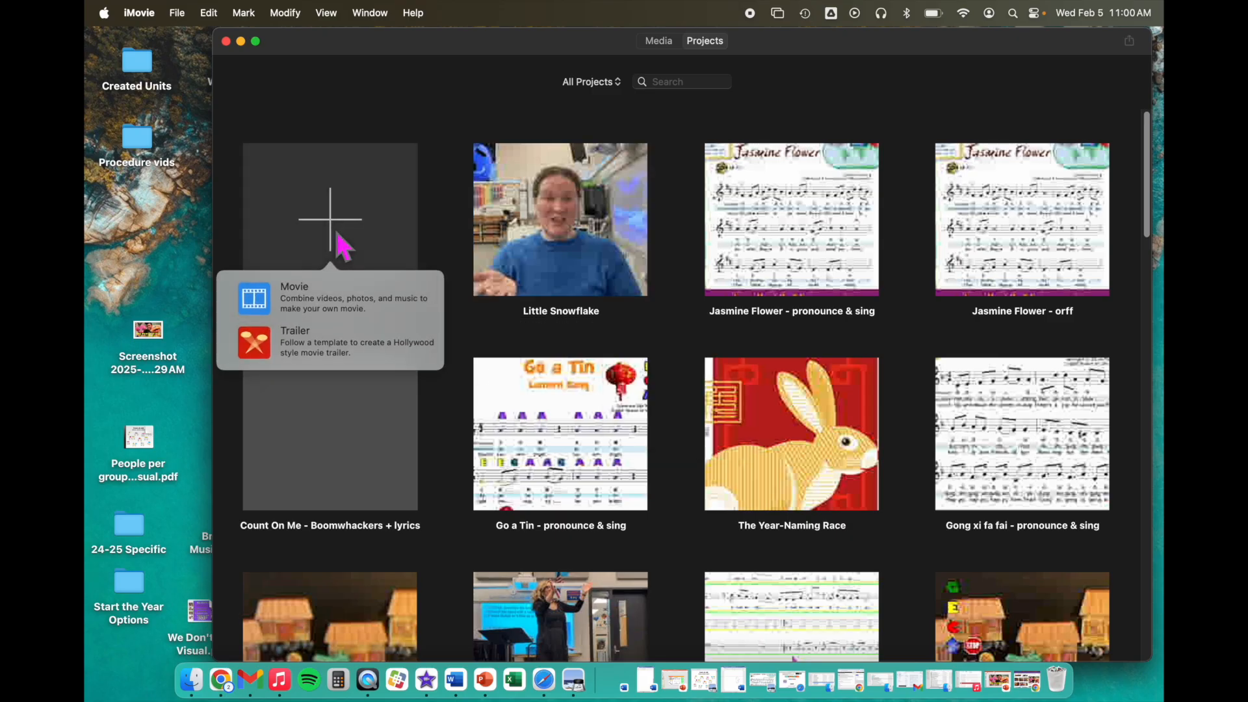
pyautogui.click(325, 298)
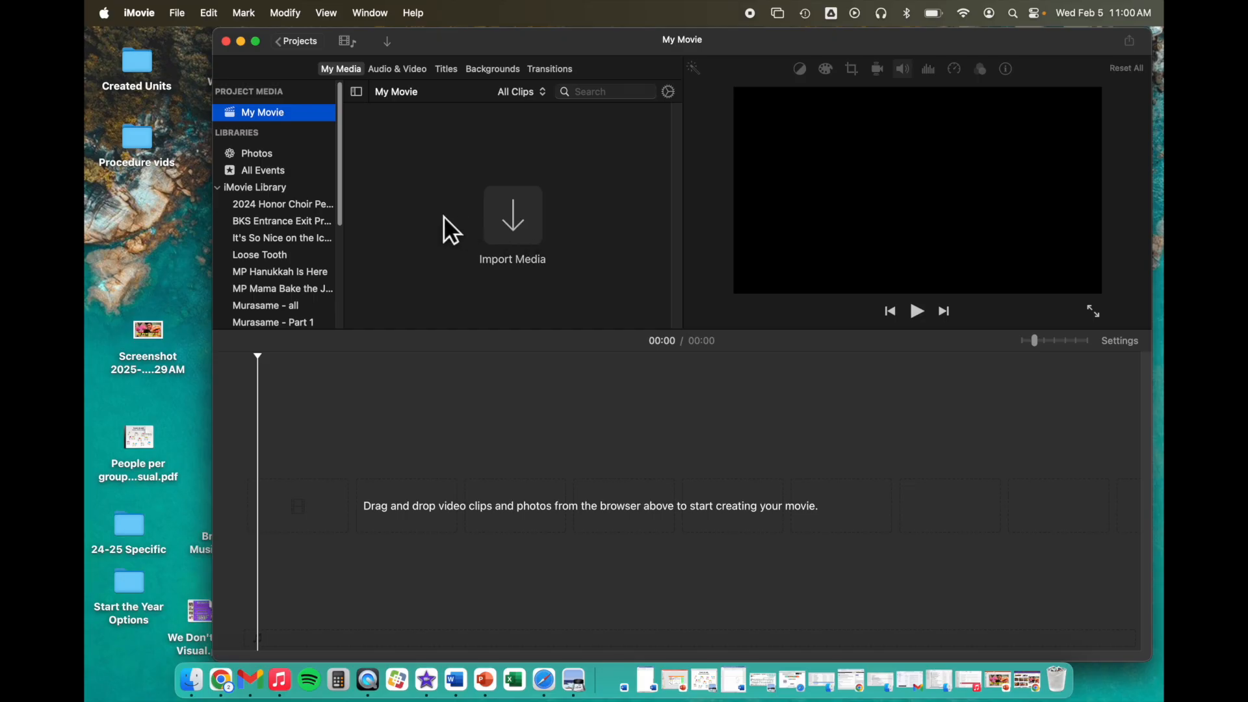
# - Add the Power of Yet - Janelle Monae.mp4 video from the desktop folder Start the Year Options to the new project's media
pyautogui.doubleClick(132, 583)
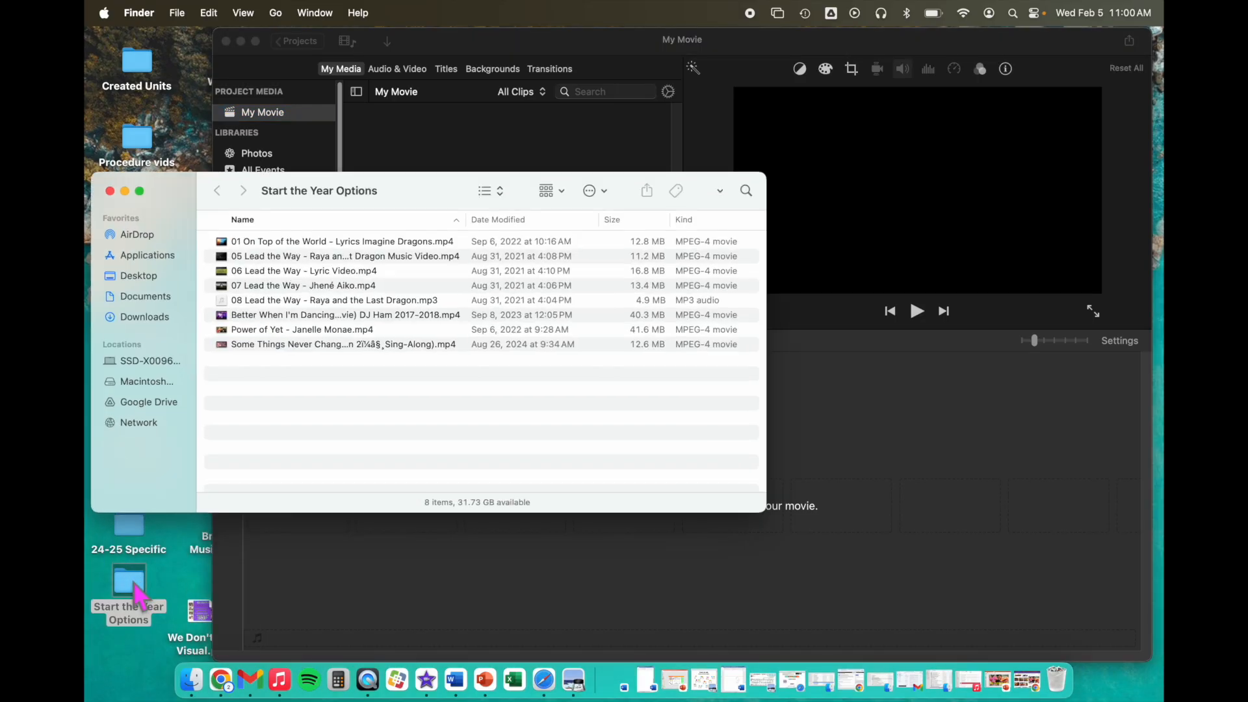
pyautogui.click(290, 330)
pyautogui.moveTo(283, 336); pyautogui.dragTo(512, 120)
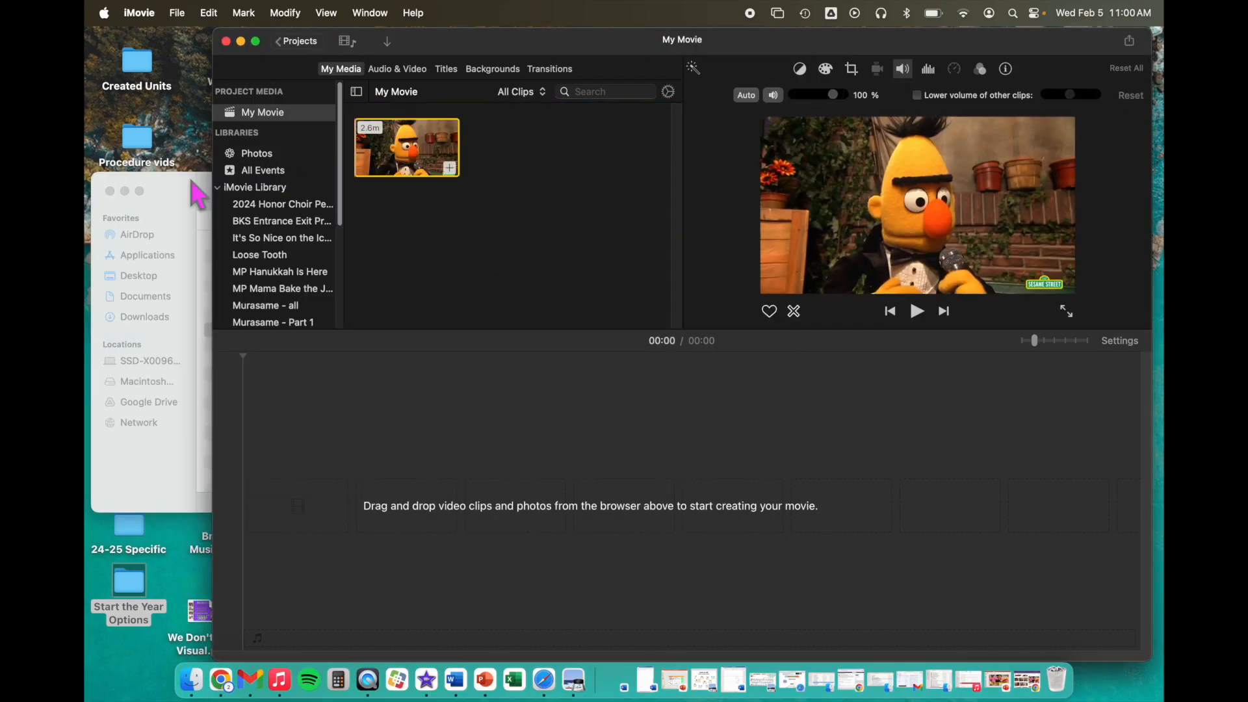
pyautogui.click(179, 202)
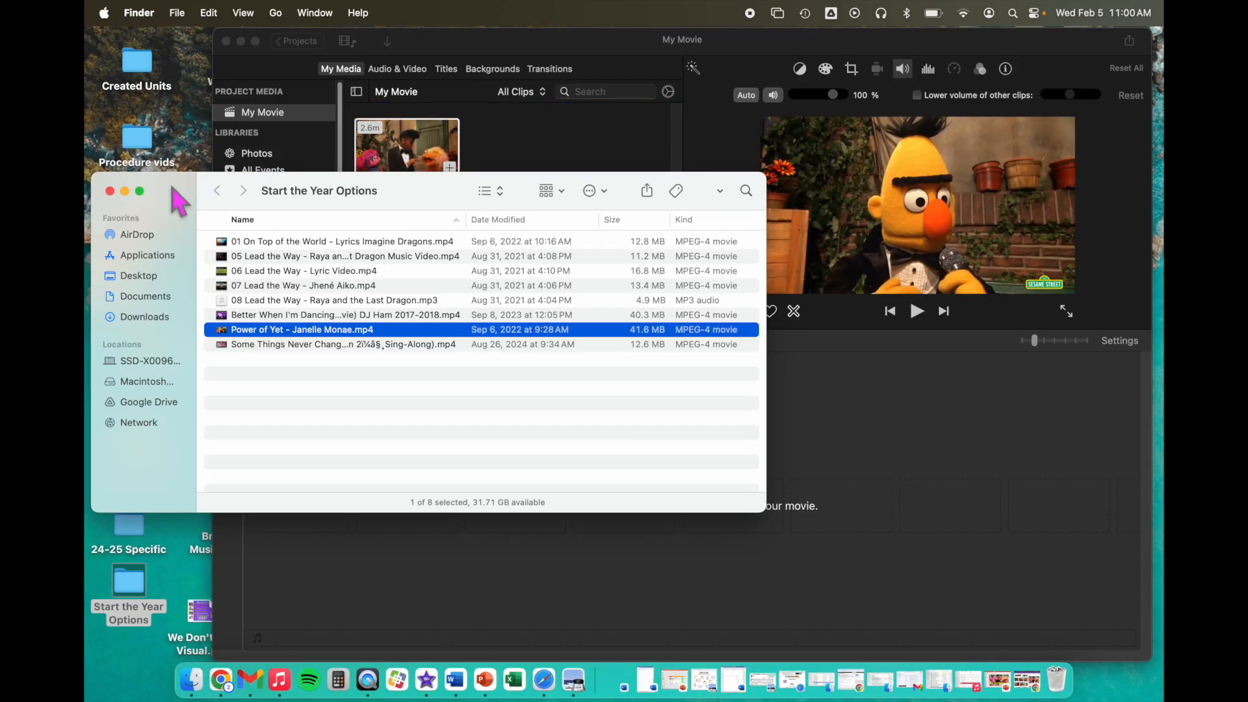
pyautogui.click(148, 276)
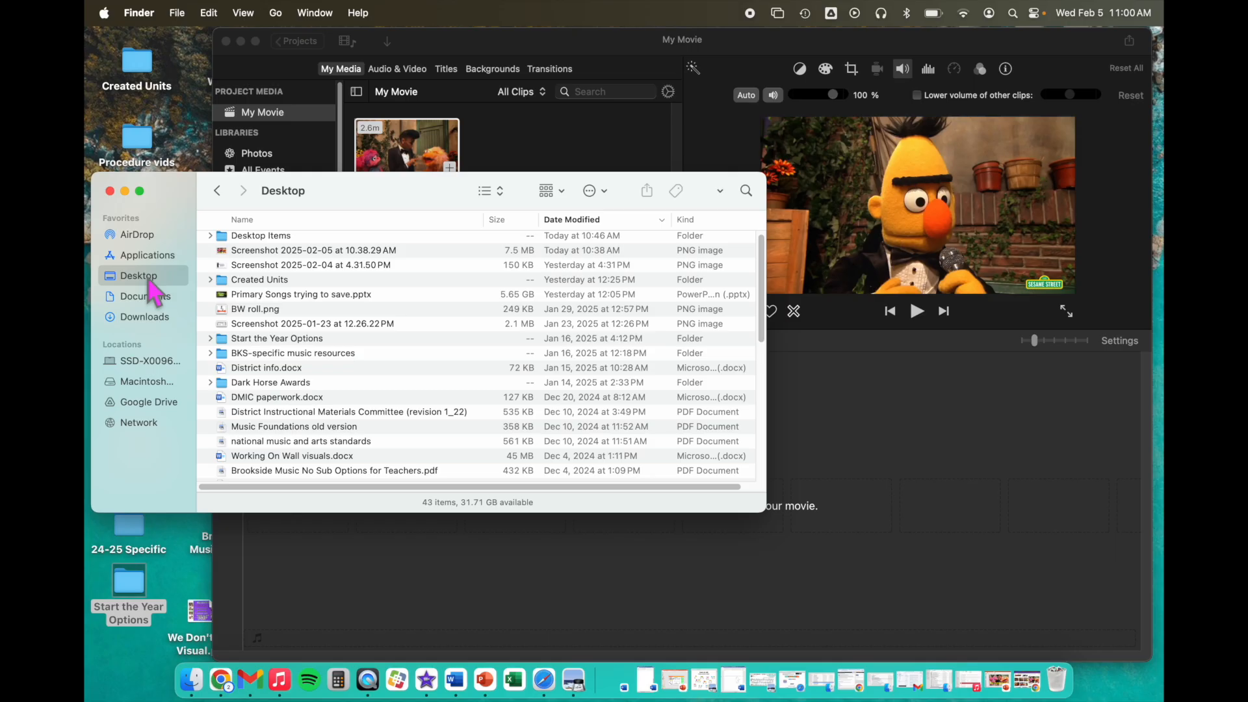
pyautogui.scroll(1, 299, 305)
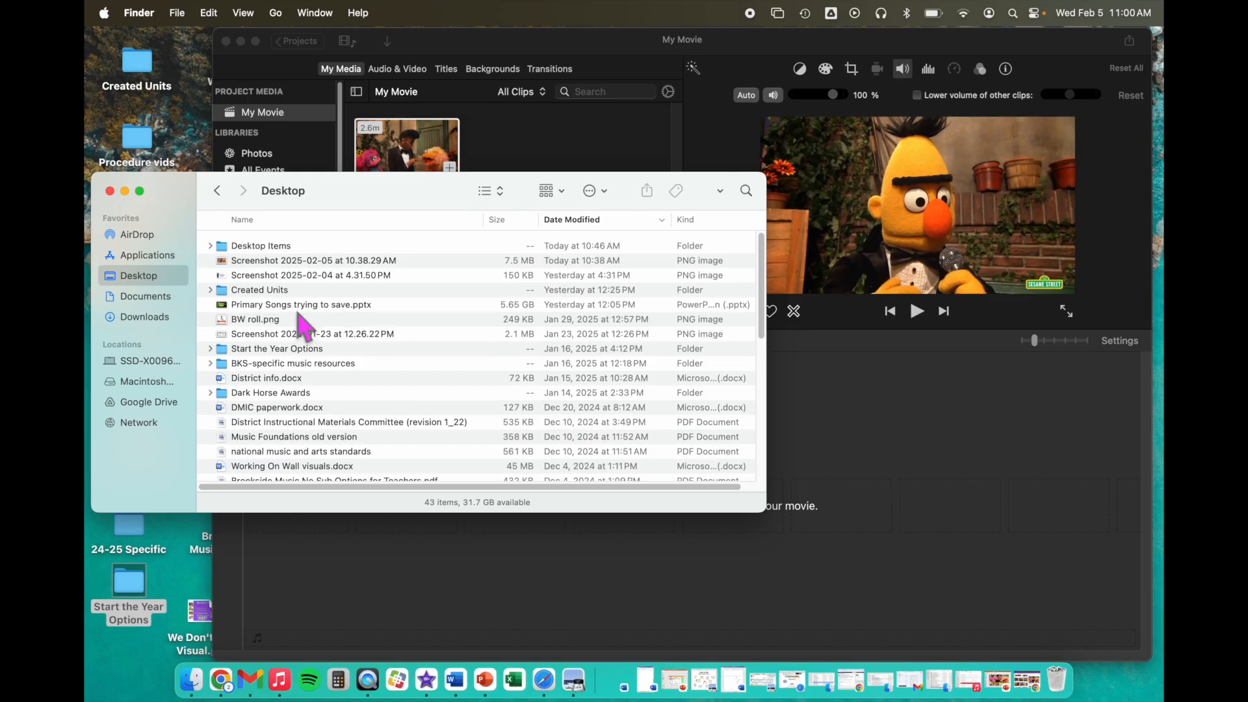
pyautogui.click(290, 258)
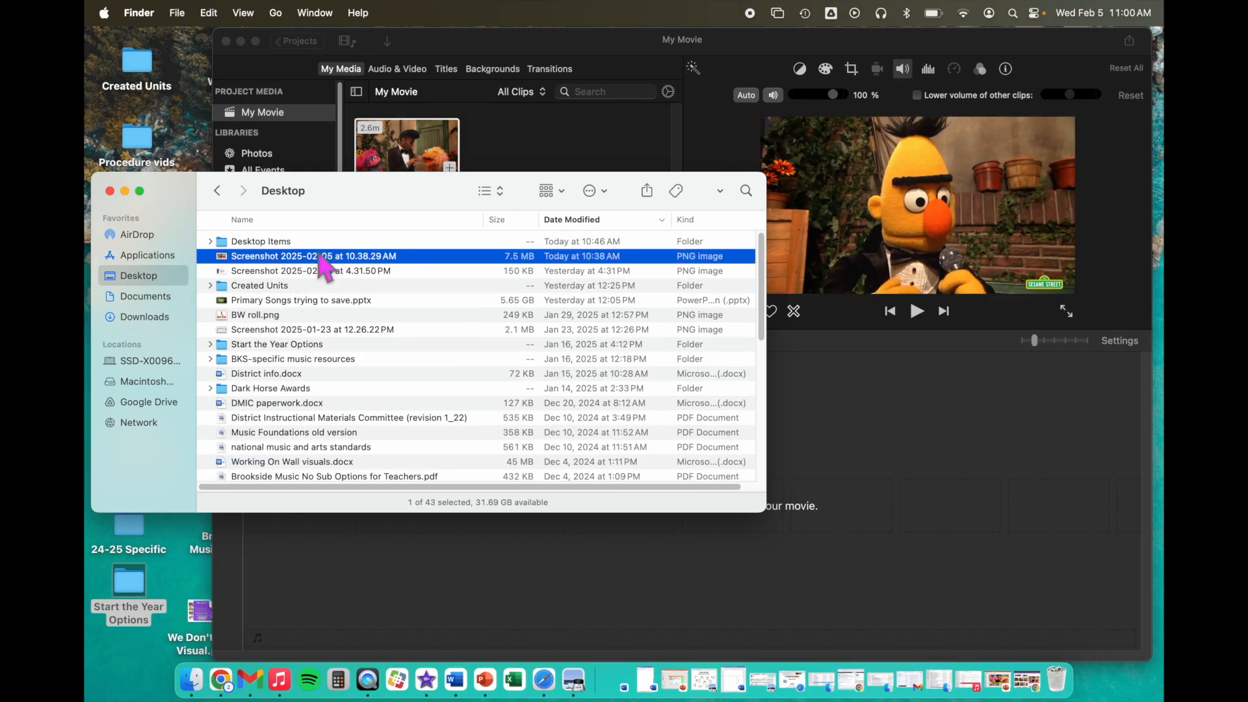
pyautogui.click(544, 52)
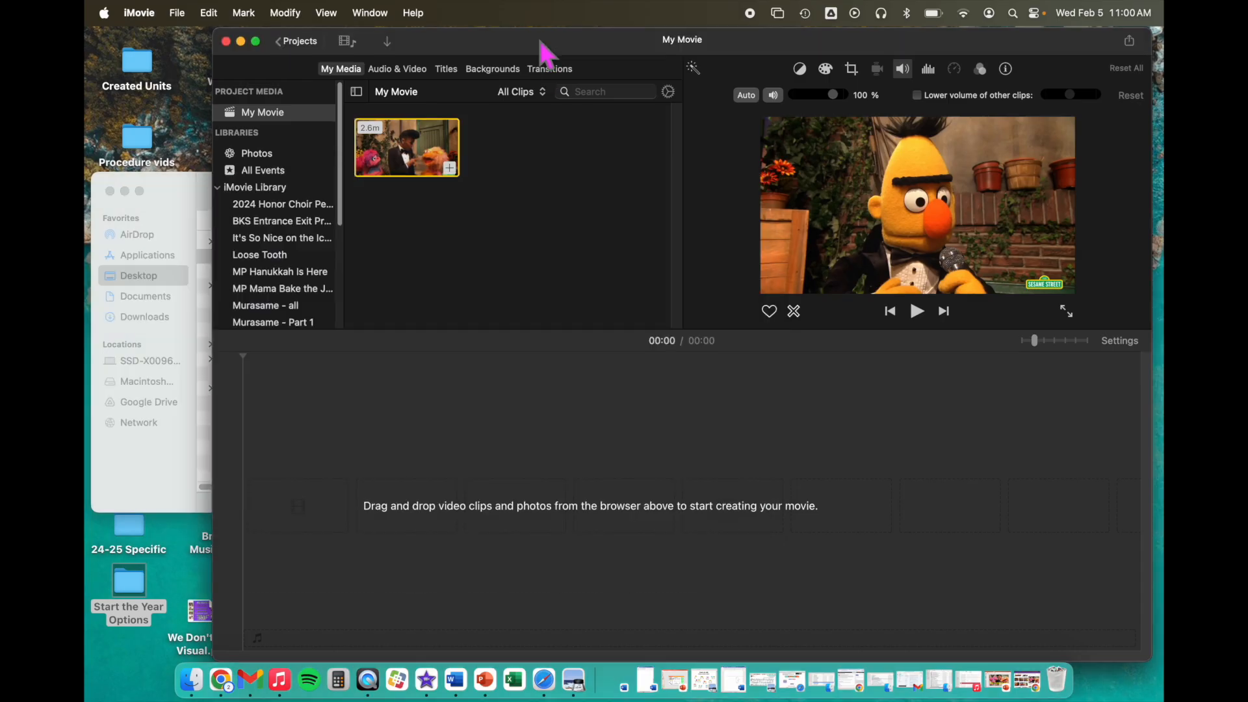
# - Import the image Screenshot 2025-02-05 at 10.38.29 AM from the Desktop into the project media
pyautogui.click(390, 44)
pyautogui.click(691, 402)
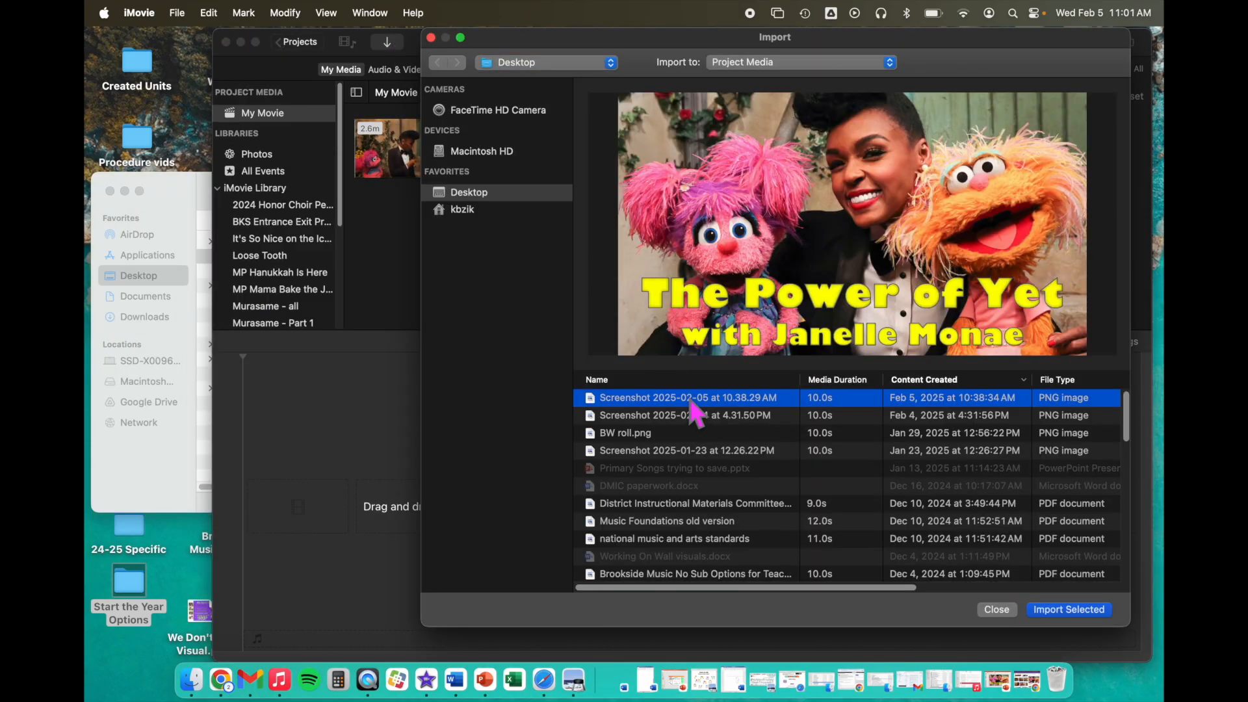
pyautogui.click(1069, 609)
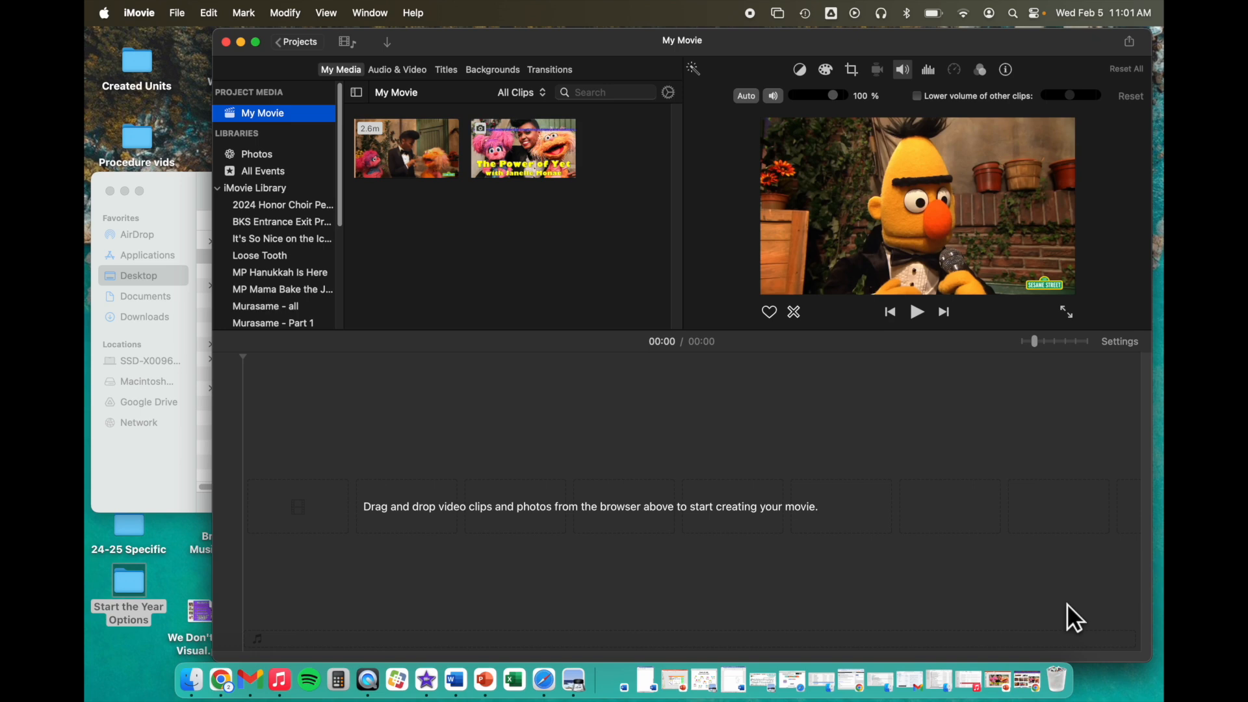
pyautogui.click(909, 547)
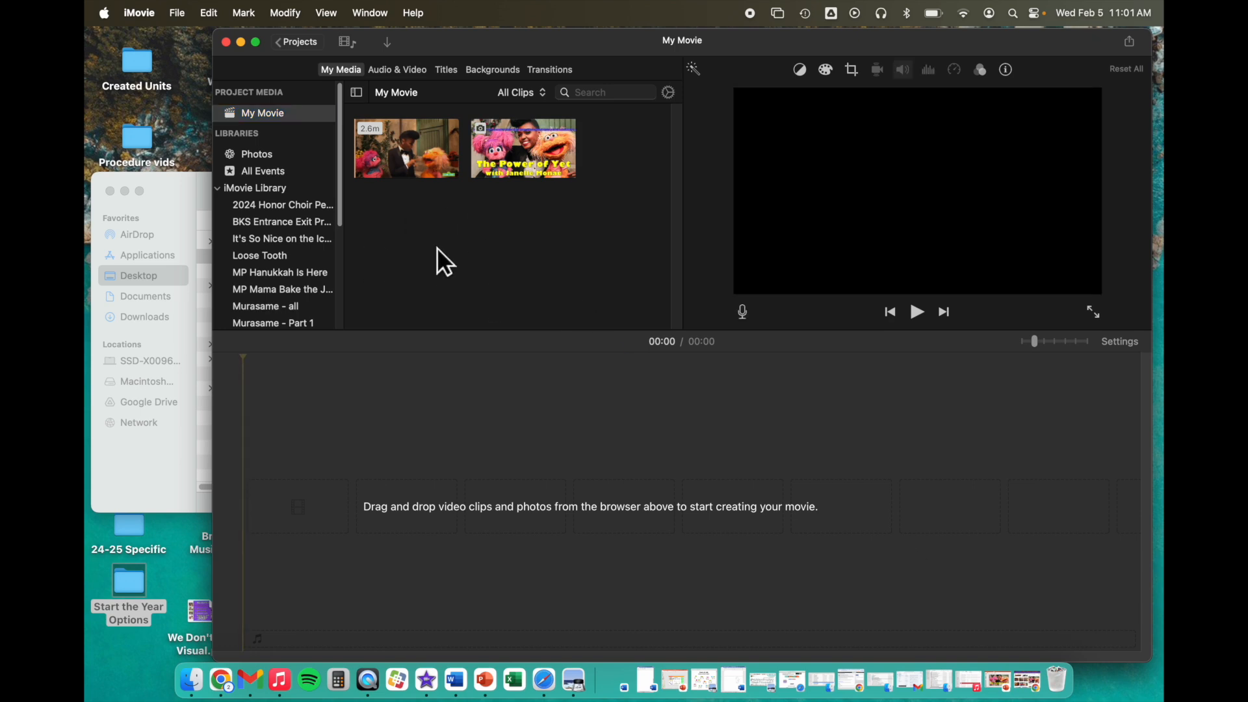
pyautogui.click(388, 44)
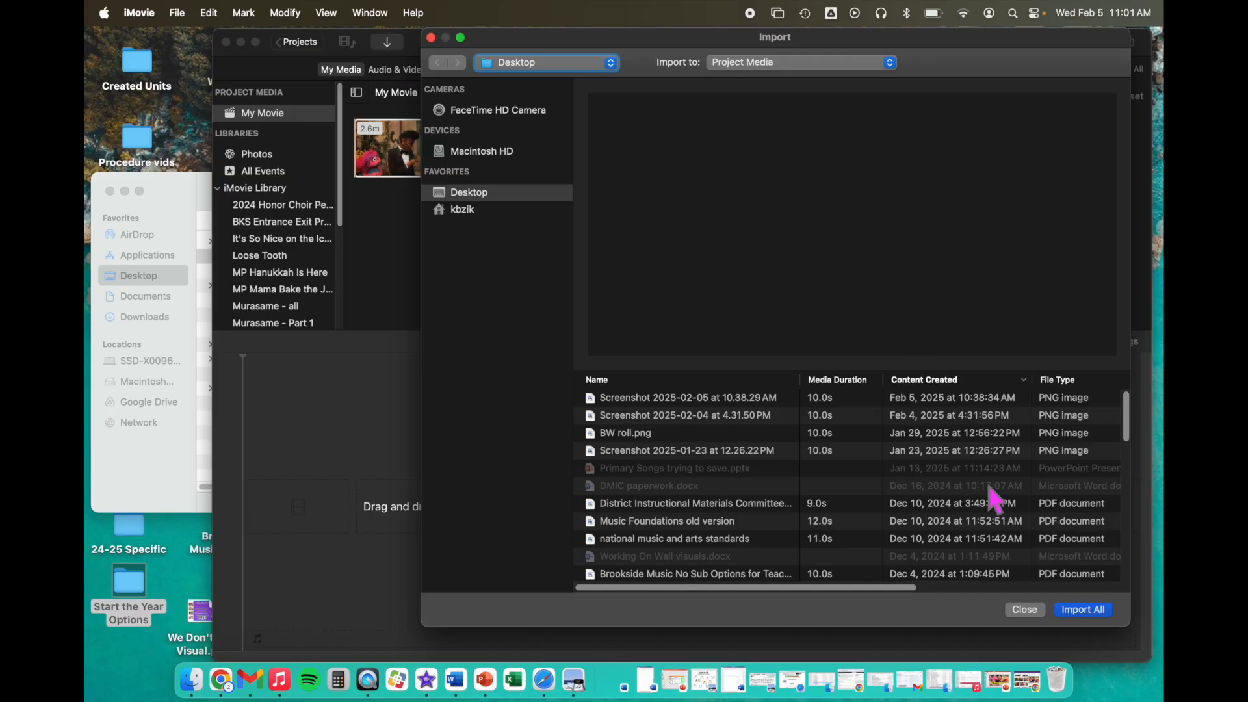
pyautogui.click(1027, 611)
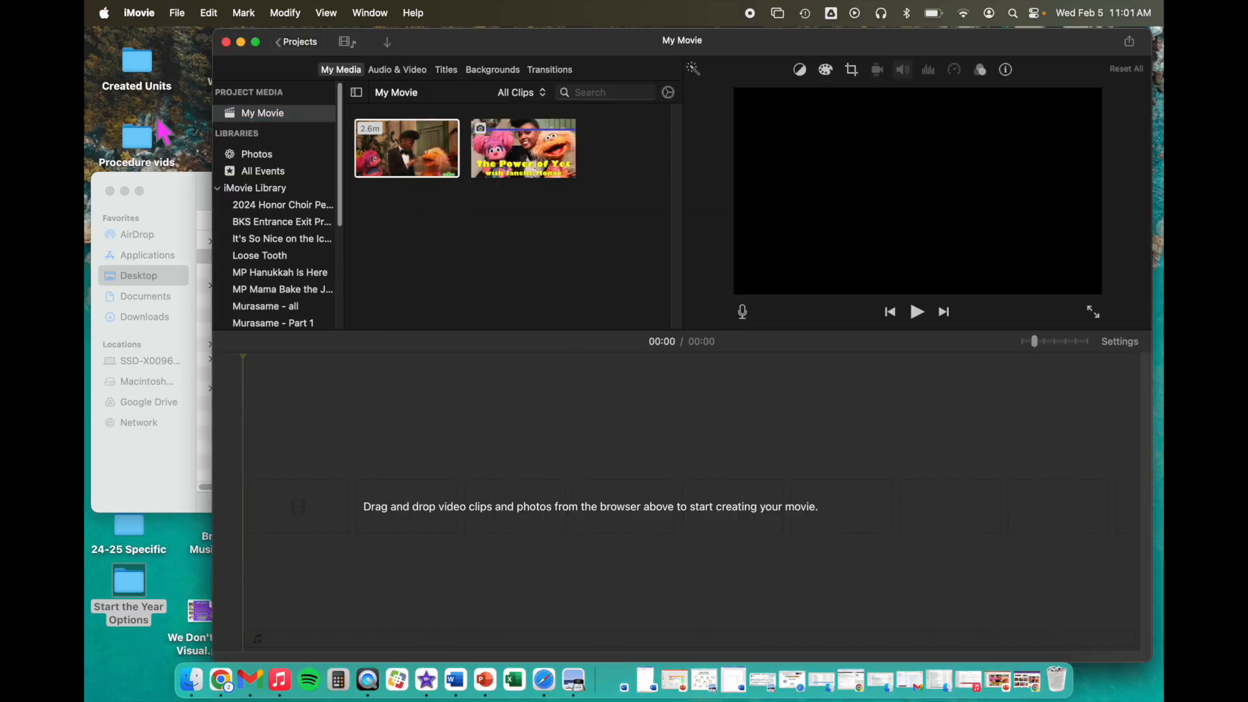
# - Place the Power of Yet title image at the start of the timeline and open its cropping options
pyautogui.moveTo(537, 150); pyautogui.dragTo(265, 514)
pyautogui.click(527, 486)
pyautogui.click(854, 70)
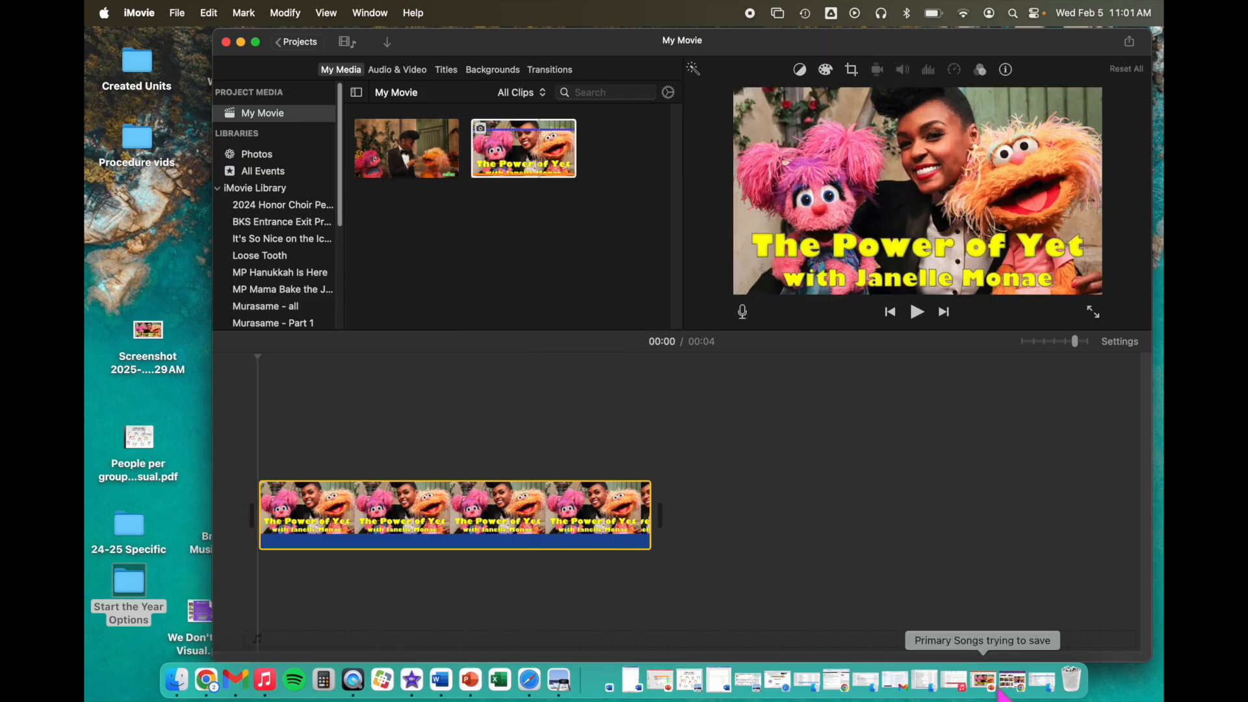
# - Switch to the PowerPoint presentation and capture screenshots of the full screen and of only the Power of Yet title slide
pyautogui.click(988, 685)
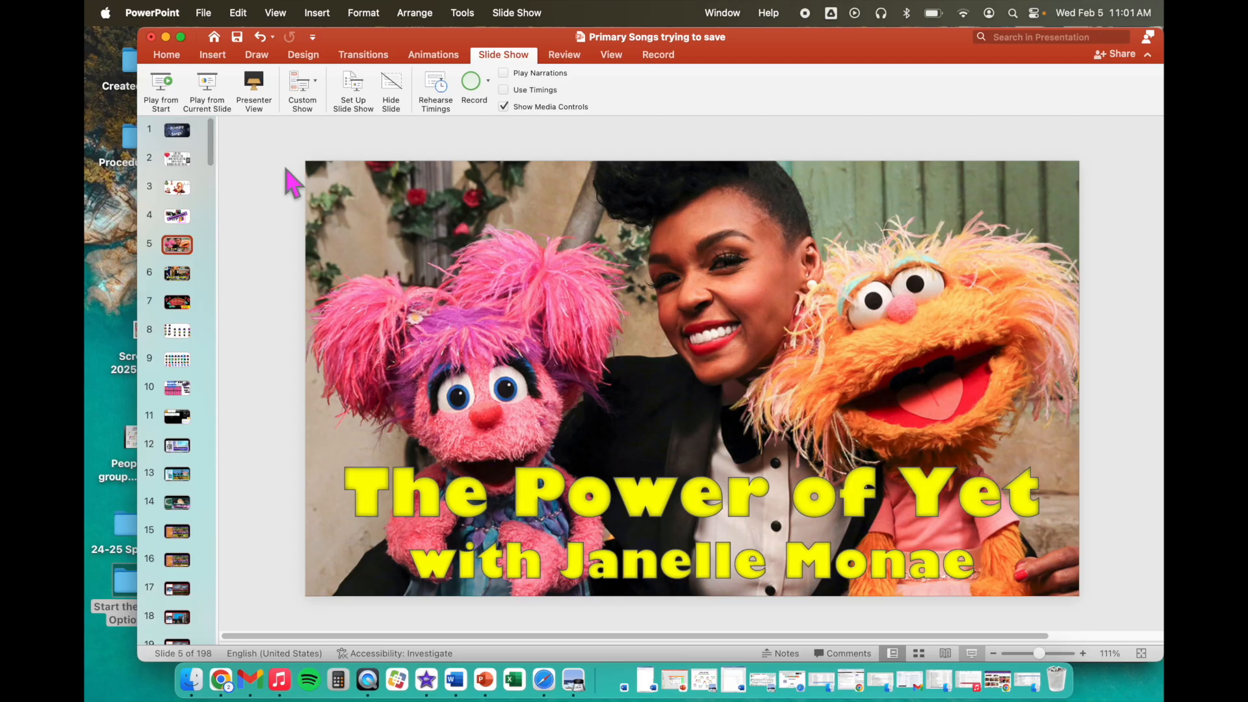
pyautogui.press('super+shift+3')
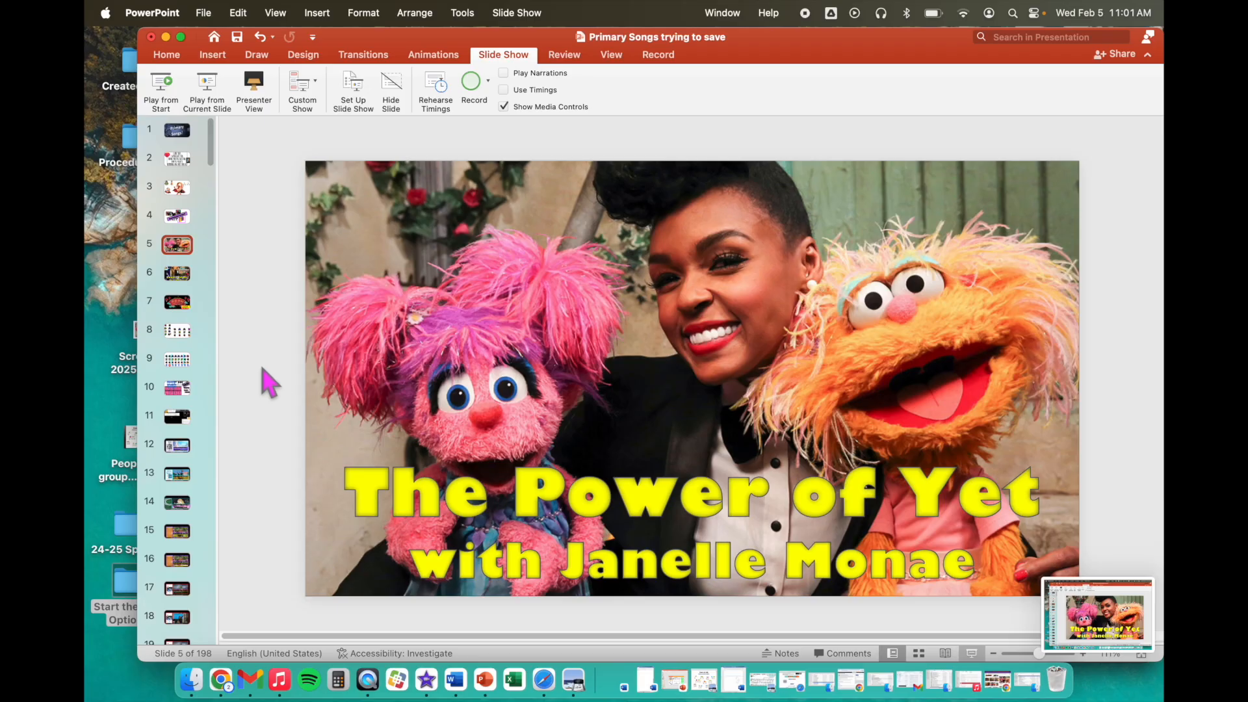
pyautogui.press('super+shift+4')
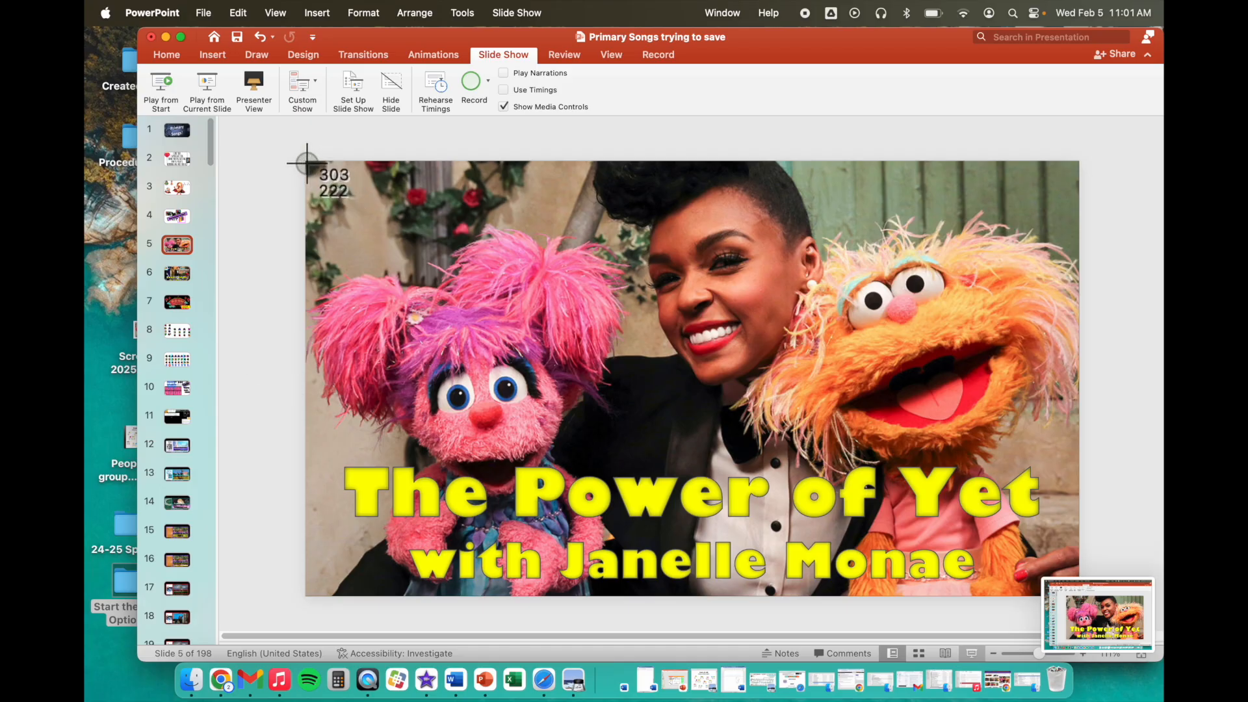
pyautogui.moveTo(307, 162); pyautogui.dragTo(1077, 594)
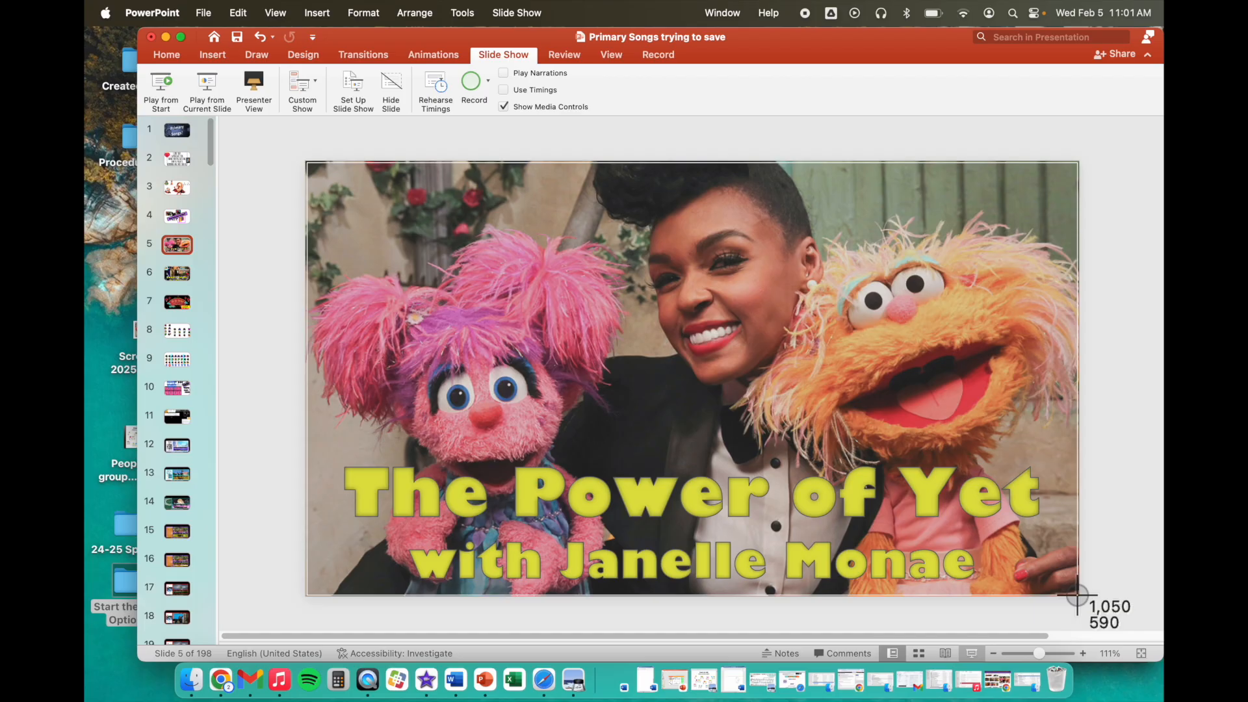
pyautogui.moveTo(1077, 594); pyautogui.dragTo(1077, 594)
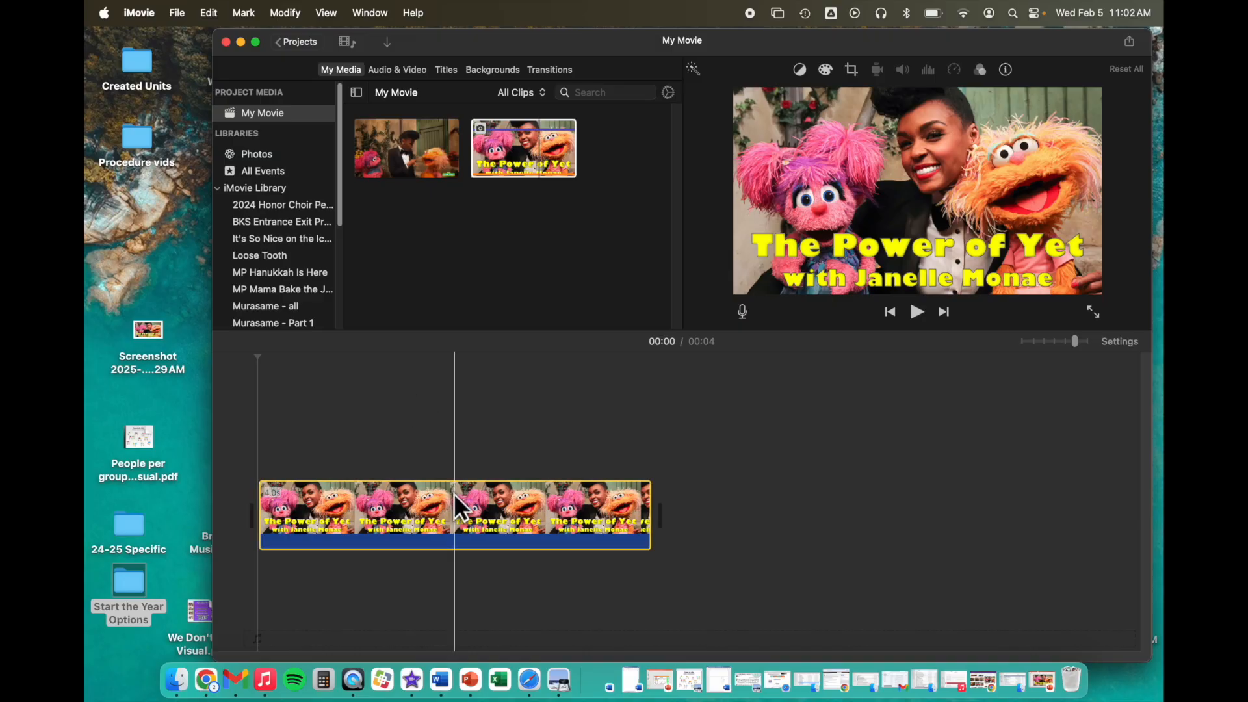
# - Trim the end of the title image clip to just under 4 seconds and place the Power of Yet video directly after it
pyautogui.moveTo(648, 525); pyautogui.dragTo(618, 526)
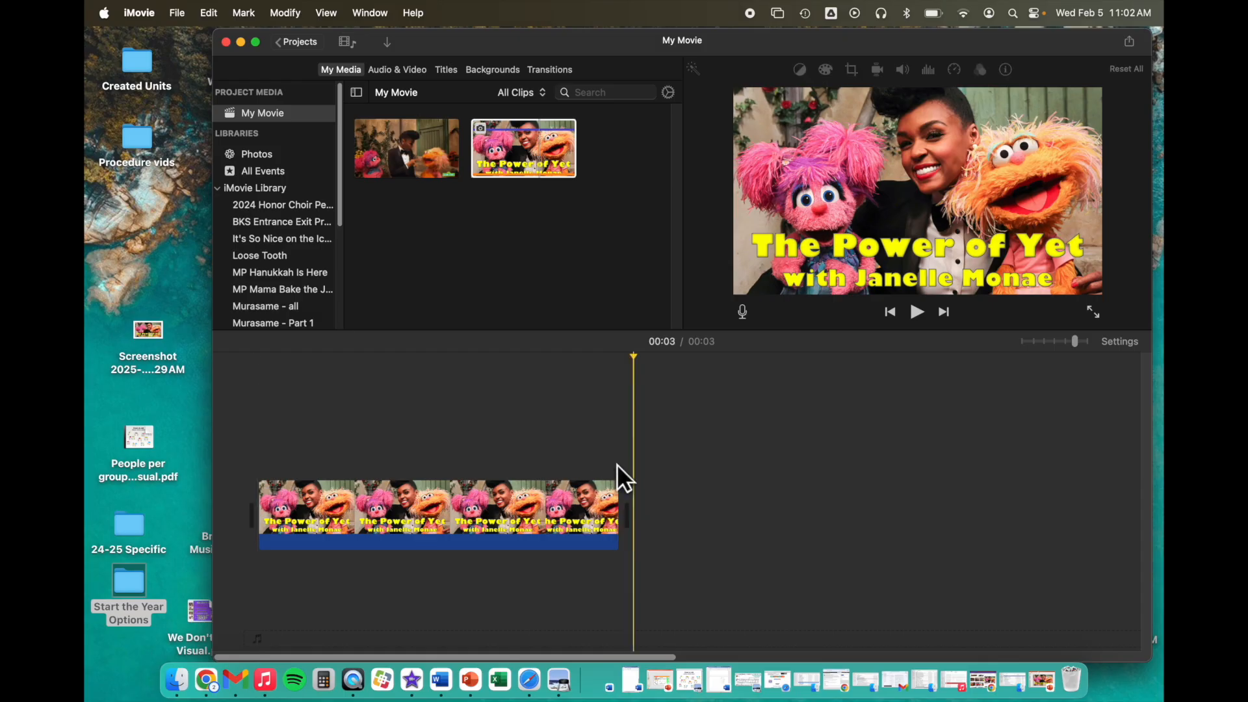
pyautogui.click(417, 148)
pyautogui.moveTo(417, 148); pyautogui.dragTo(638, 517)
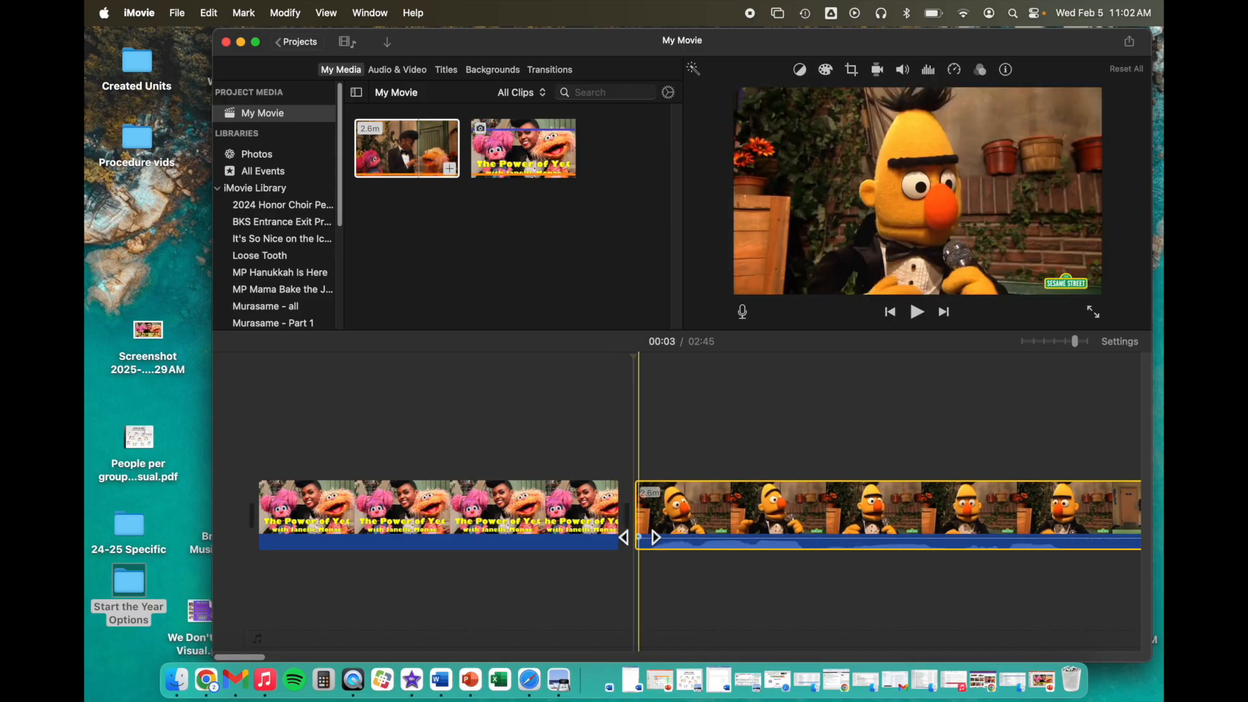
# - Play the first seconds of the video clip after the title image and skim further along it
pyautogui.hscroll(5, 771, 536)
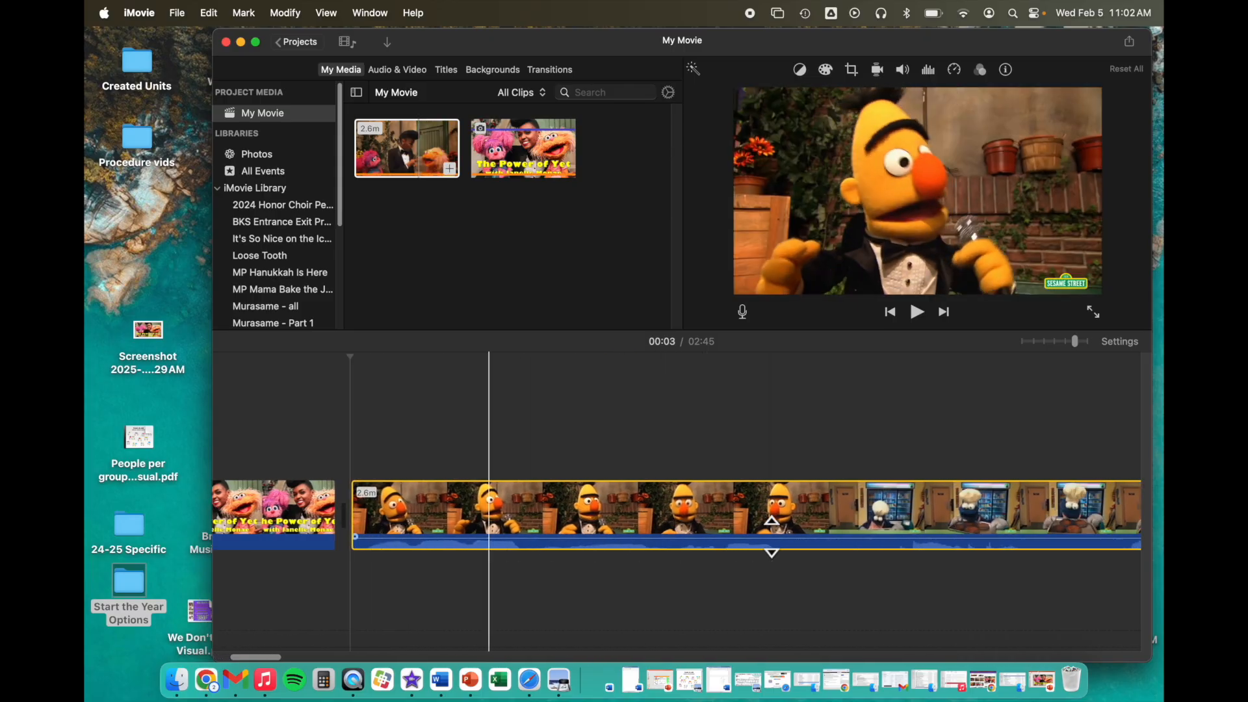
pyautogui.press('space')
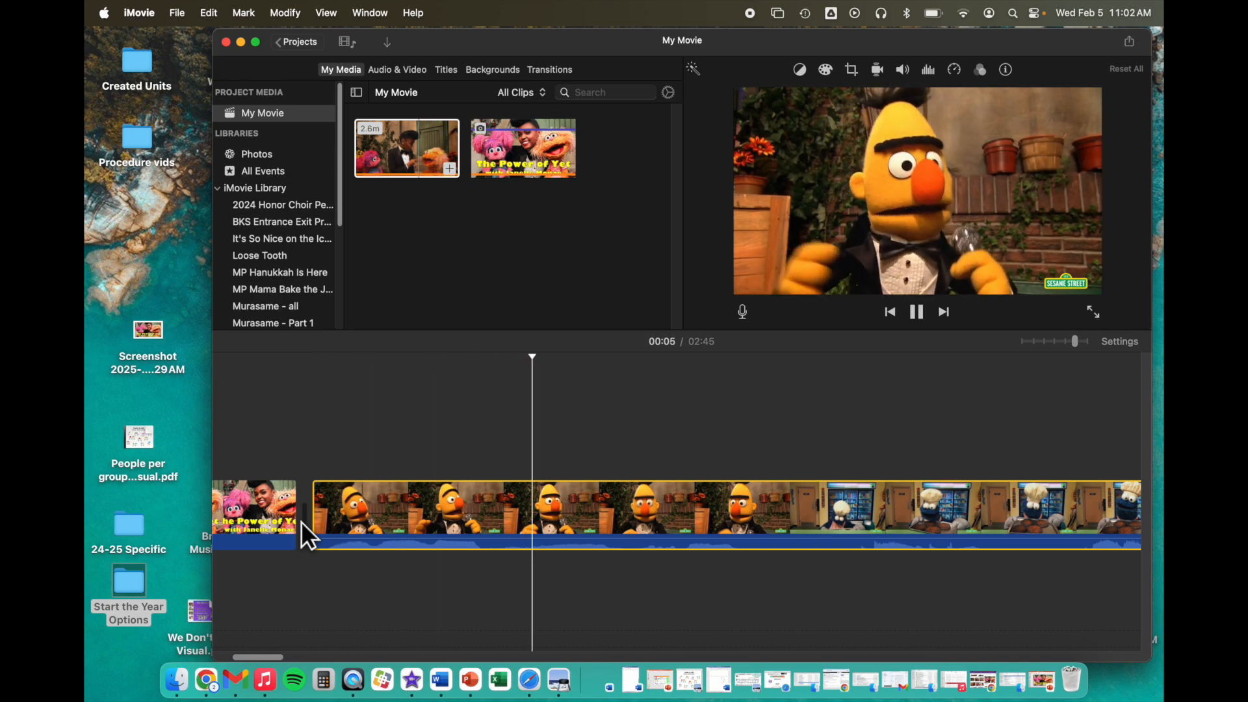
pyautogui.press('space')
pyautogui.hscroll(20, 729, 544)
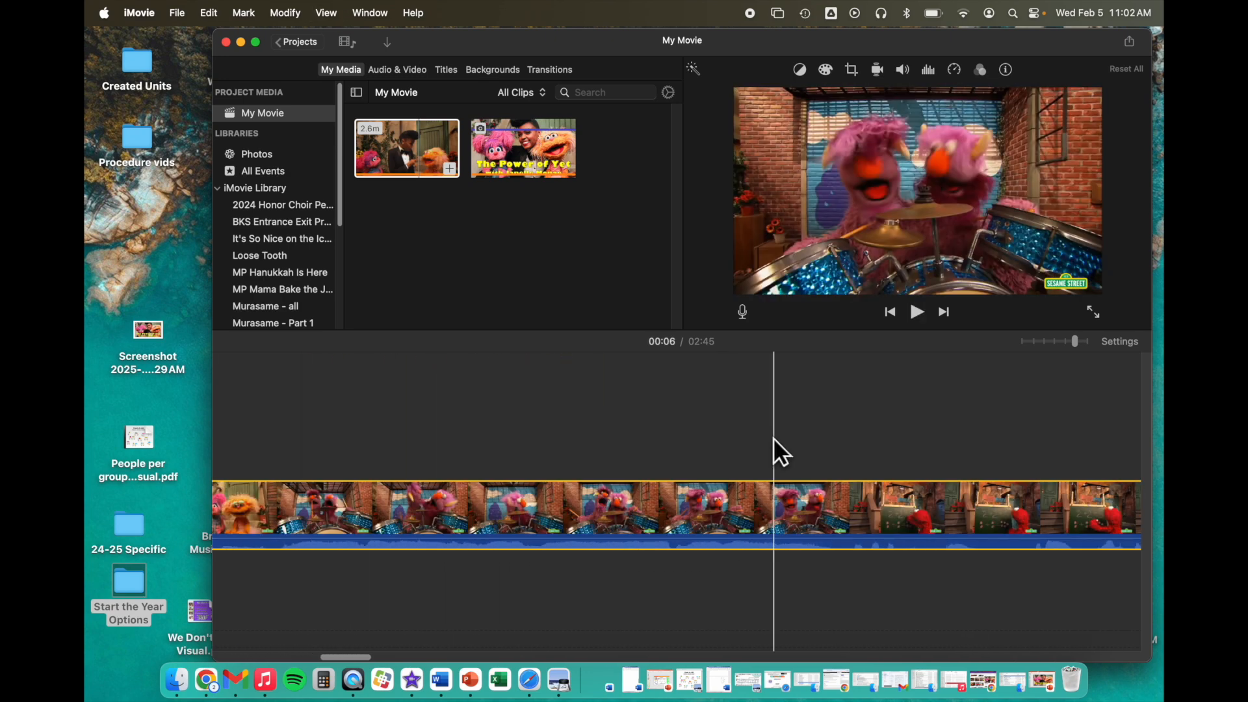
pyautogui.click(772, 450)
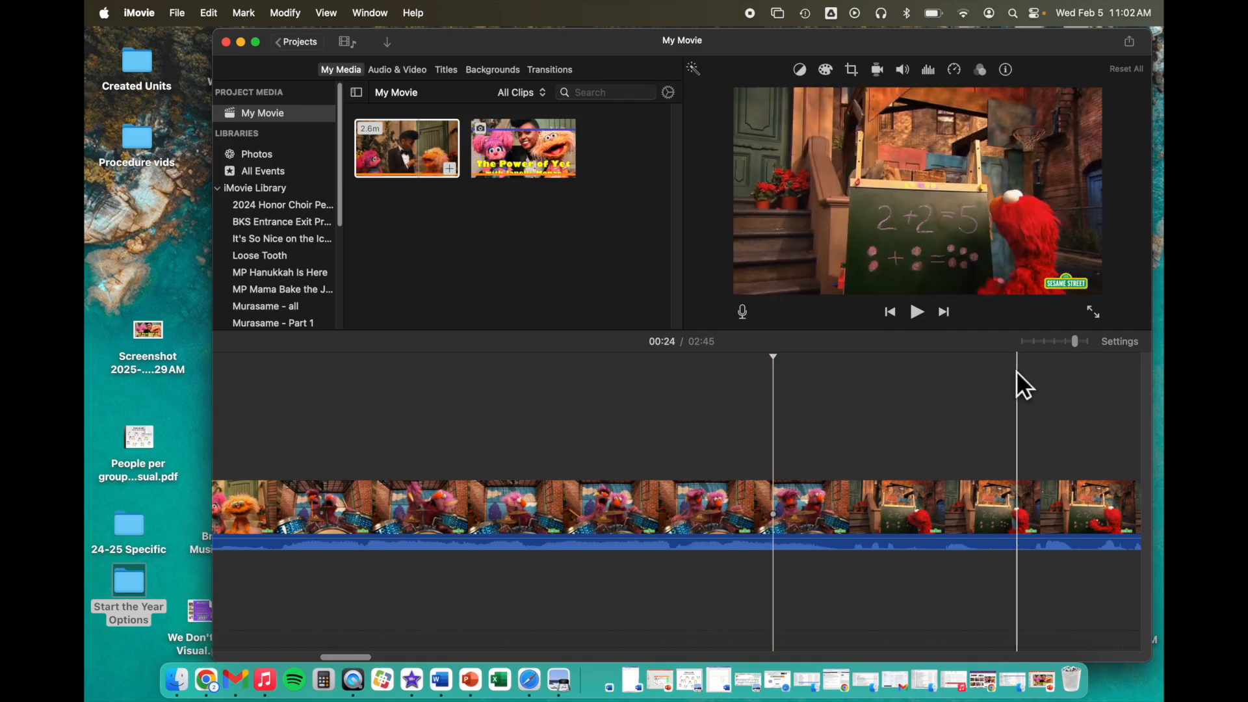
pyautogui.click(1082, 344)
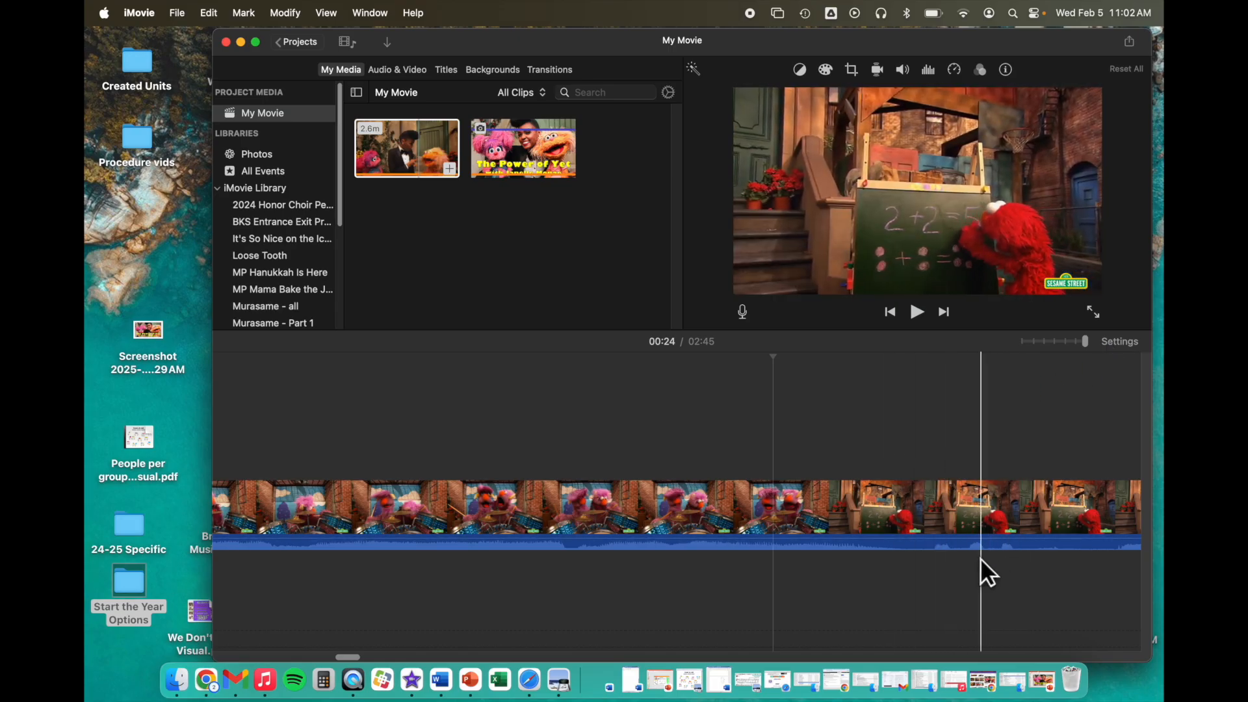
# - Copy the Power of Yet title image from the start of the timeline and paste it after the end of the video
pyautogui.moveTo(1085, 343); pyautogui.dragTo(1047, 346)
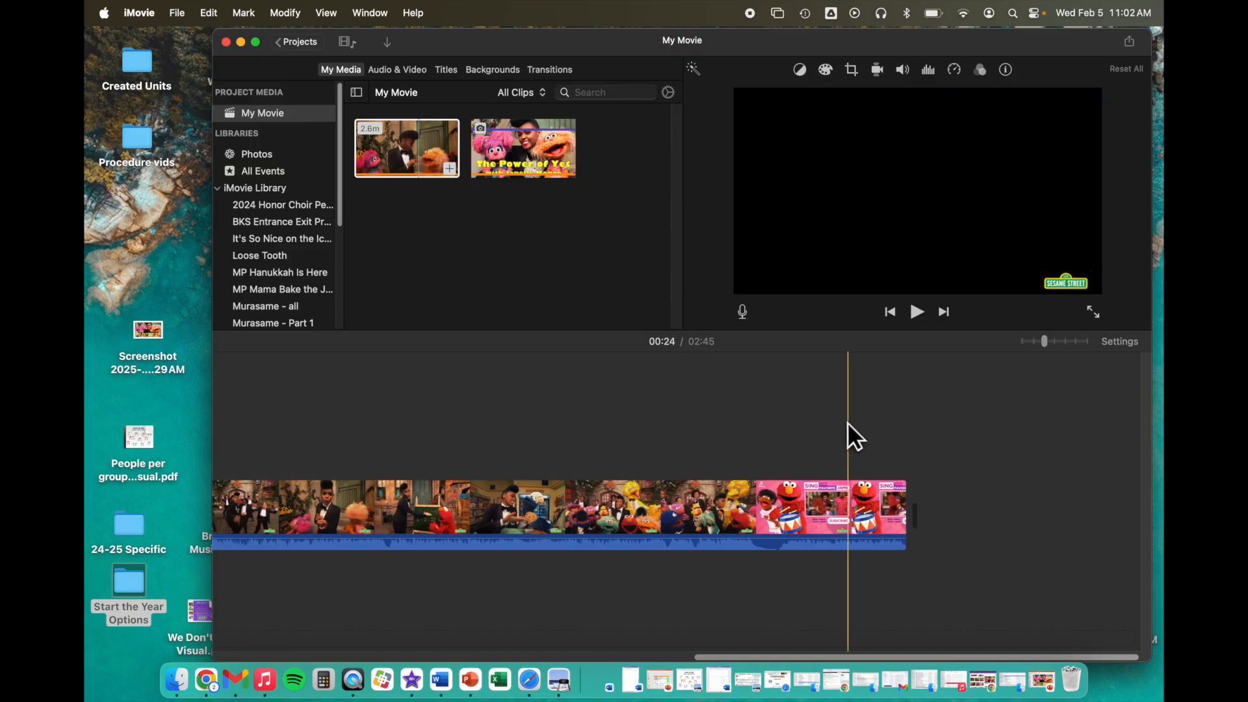
pyautogui.hscroll(-15, 770, 423)
pyautogui.hscroll(15, 769, 424)
pyautogui.hscroll(-15, 769, 424)
pyautogui.click(287, 505)
pyautogui.press('super+c')
pyautogui.hscroll(15, 784, 478)
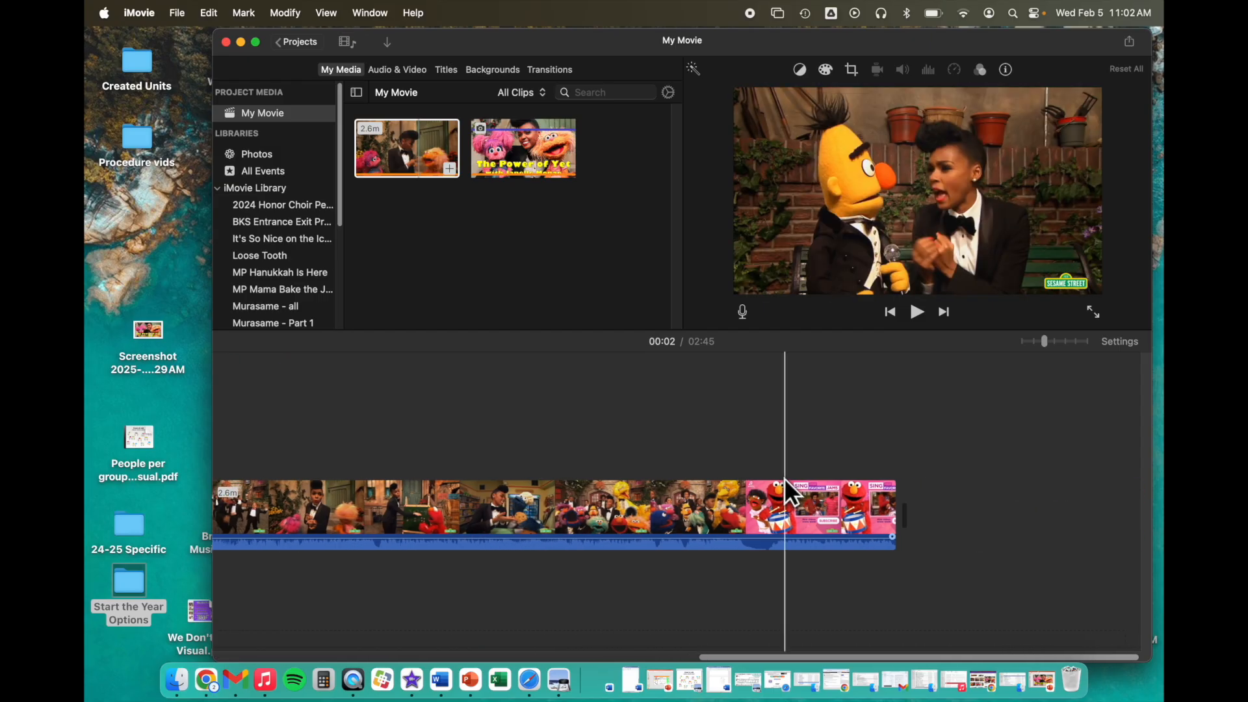
pyautogui.click(921, 466)
pyautogui.press('super+v')
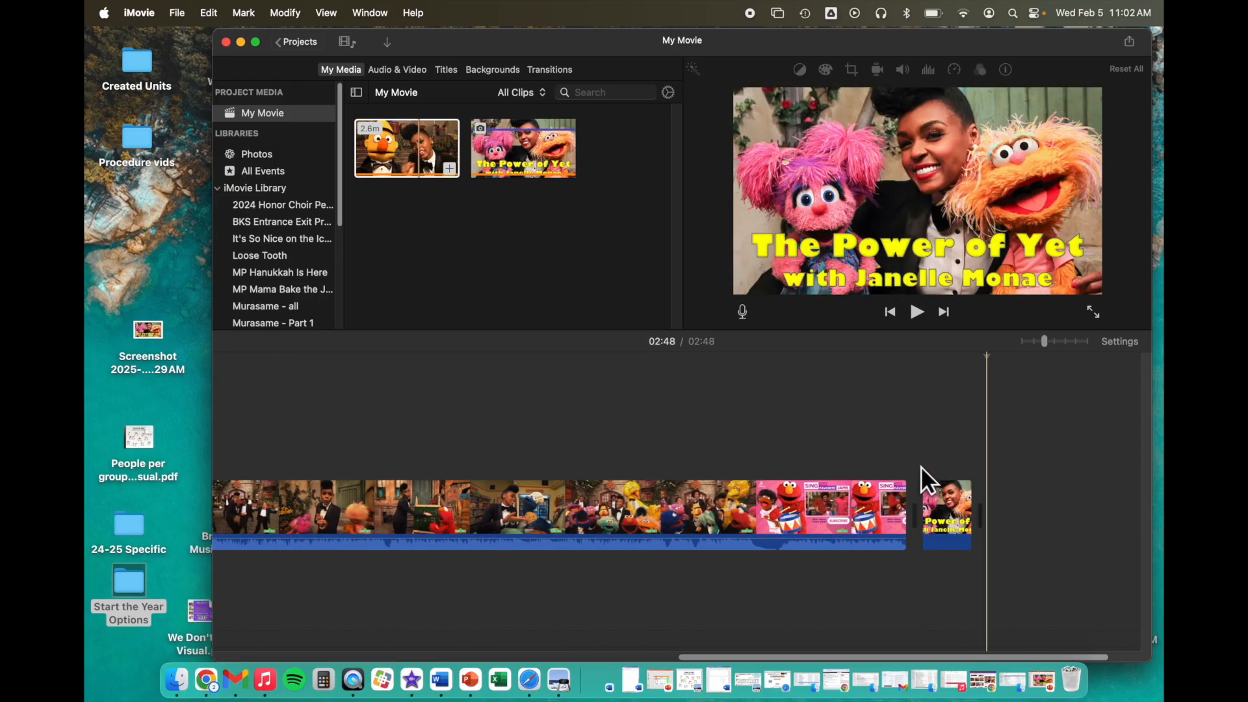
# - Try the Ken Burns crop style on the closing title image, and return it to Fit
pyautogui.click(851, 69)
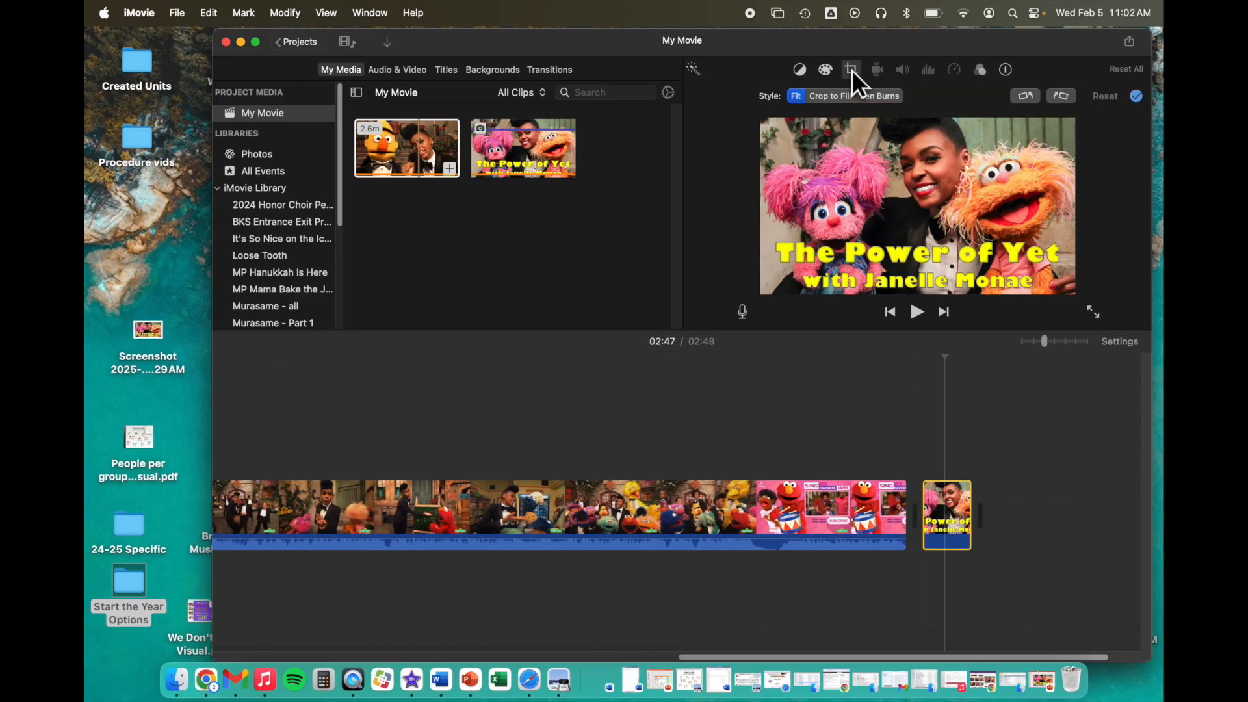
pyautogui.click(883, 98)
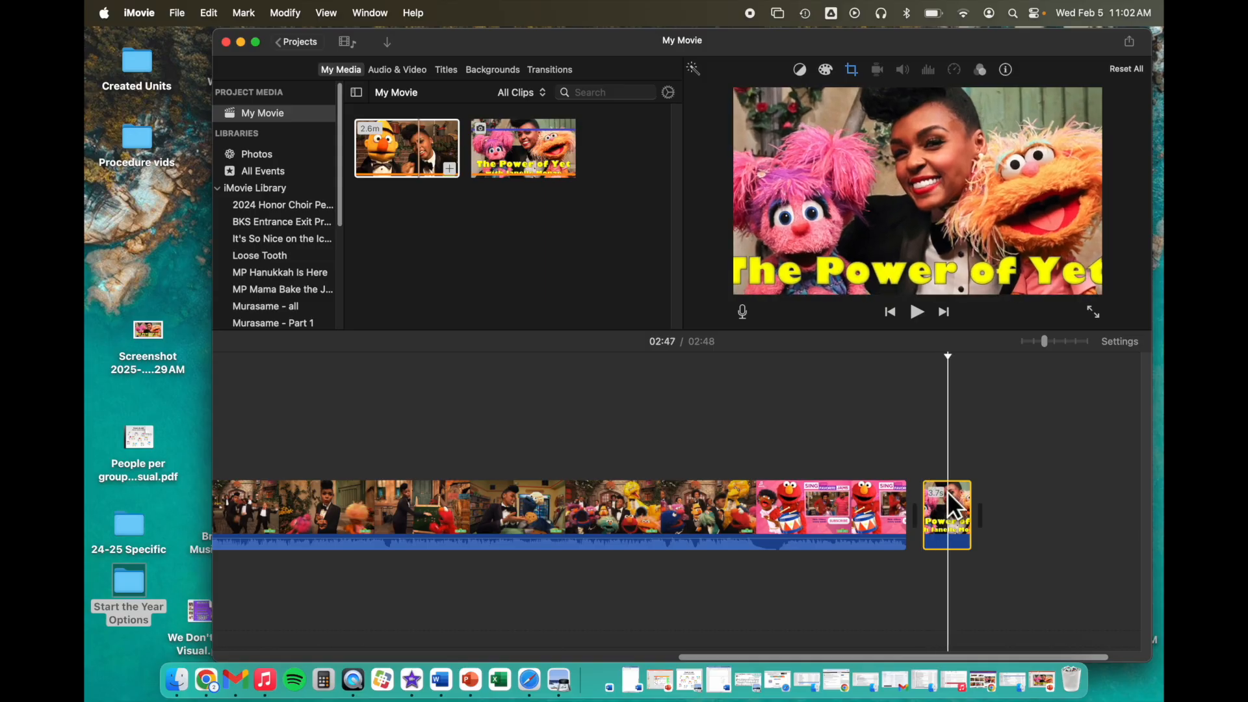
pyautogui.click(852, 71)
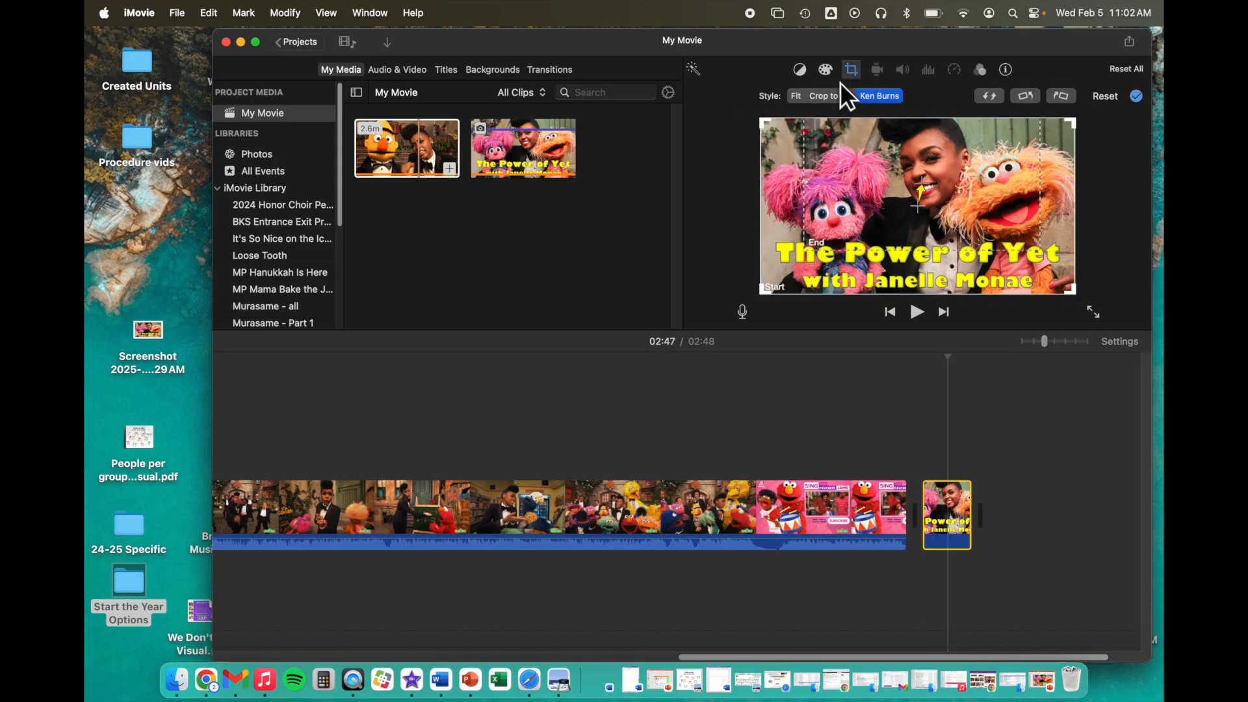
pyautogui.click(794, 96)
# - Examine frame by frame the black section between the end of the song and the Sing Your Favorite Jams end card
pyautogui.click(720, 428)
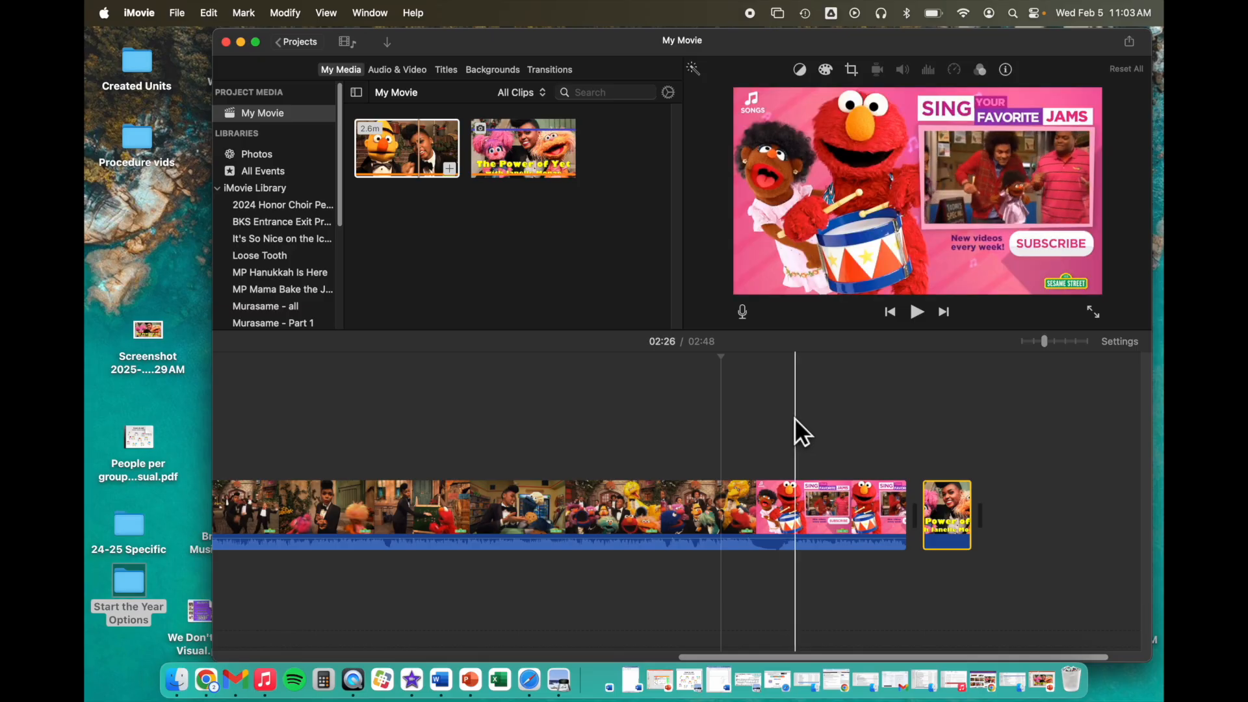
pyautogui.click(782, 419)
pyautogui.moveTo(1044, 339); pyautogui.dragTo(1089, 341)
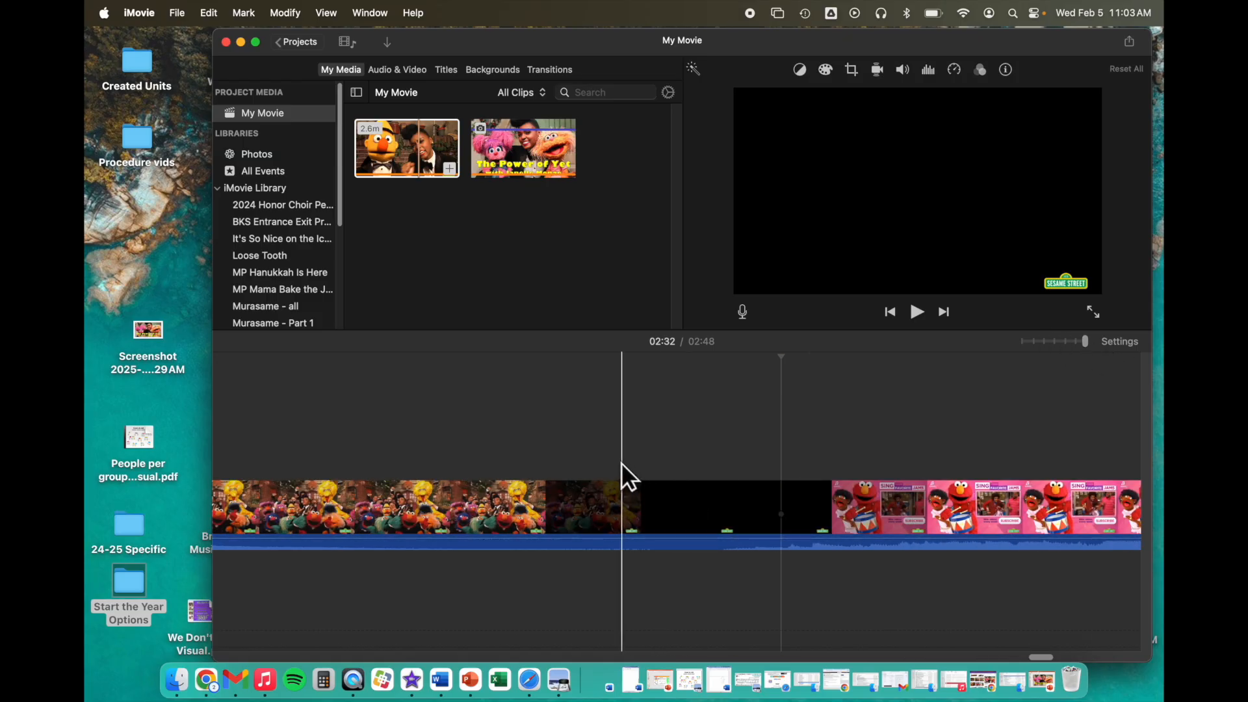
pyautogui.click(559, 457)
pyautogui.press('Right')
pyautogui.press('Right')
pyautogui.press('Right')
pyautogui.press('Right')
pyautogui.press('Right')
pyautogui.press('Right')
pyautogui.press('Right')
pyautogui.press('Right')
pyautogui.press('Right')
pyautogui.press('Right')
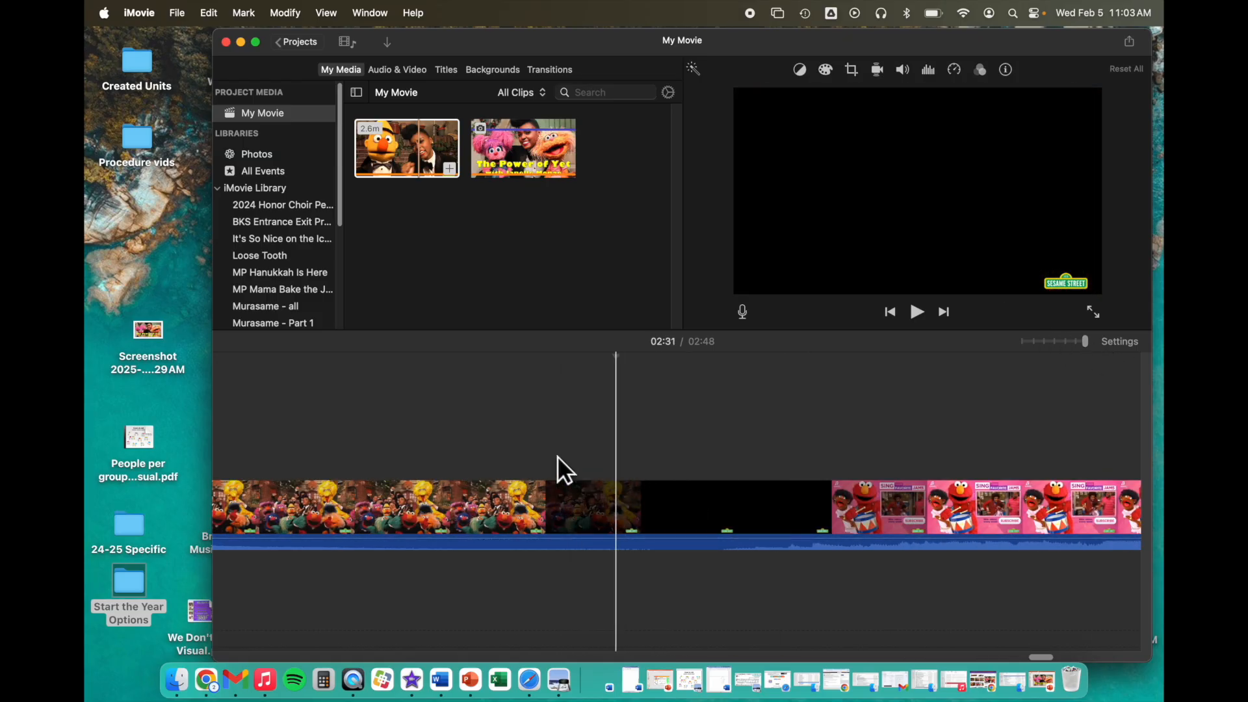
pyautogui.press('Right')
pyautogui.press('Right')
pyautogui.press('Right')
pyautogui.press('Right')
pyautogui.press('Right')
pyautogui.press('Right')
pyautogui.press('Right')
pyautogui.press('Right')
pyautogui.press('Right')
pyautogui.press('Right')
pyautogui.press('Right')
pyautogui.press('Right')
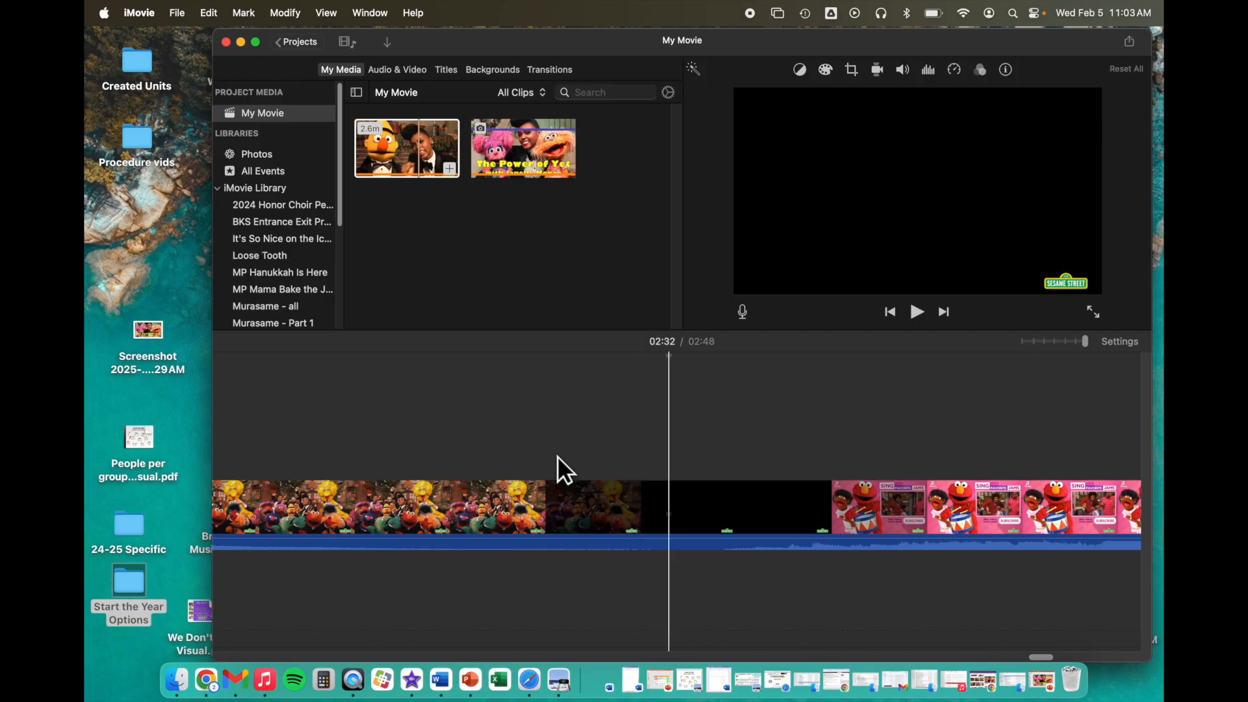
pyautogui.press('Right')
pyautogui.press('Right')
pyautogui.press('Right')
pyautogui.press('Right')
pyautogui.press('Right')
pyautogui.press('Right')
pyautogui.press('Right')
pyautogui.press('Right')
pyautogui.press('Right')
pyautogui.press('Right')
pyautogui.press('Right')
pyautogui.press('Right')
pyautogui.press('Right')
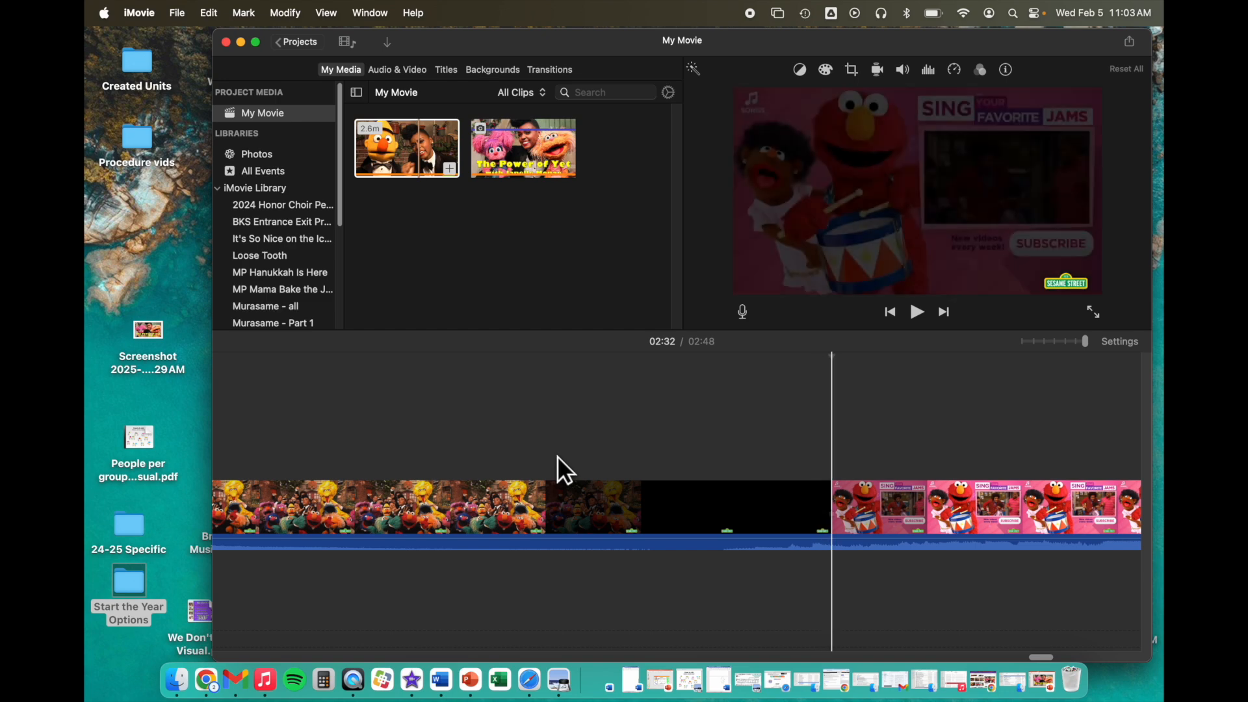
pyautogui.press('Left')
pyautogui.press('Left')
pyautogui.press('Left')
pyautogui.press('Left')
pyautogui.press('Left')
pyautogui.press('Left')
pyautogui.press('Left')
pyautogui.press('Left')
pyautogui.press('Left')
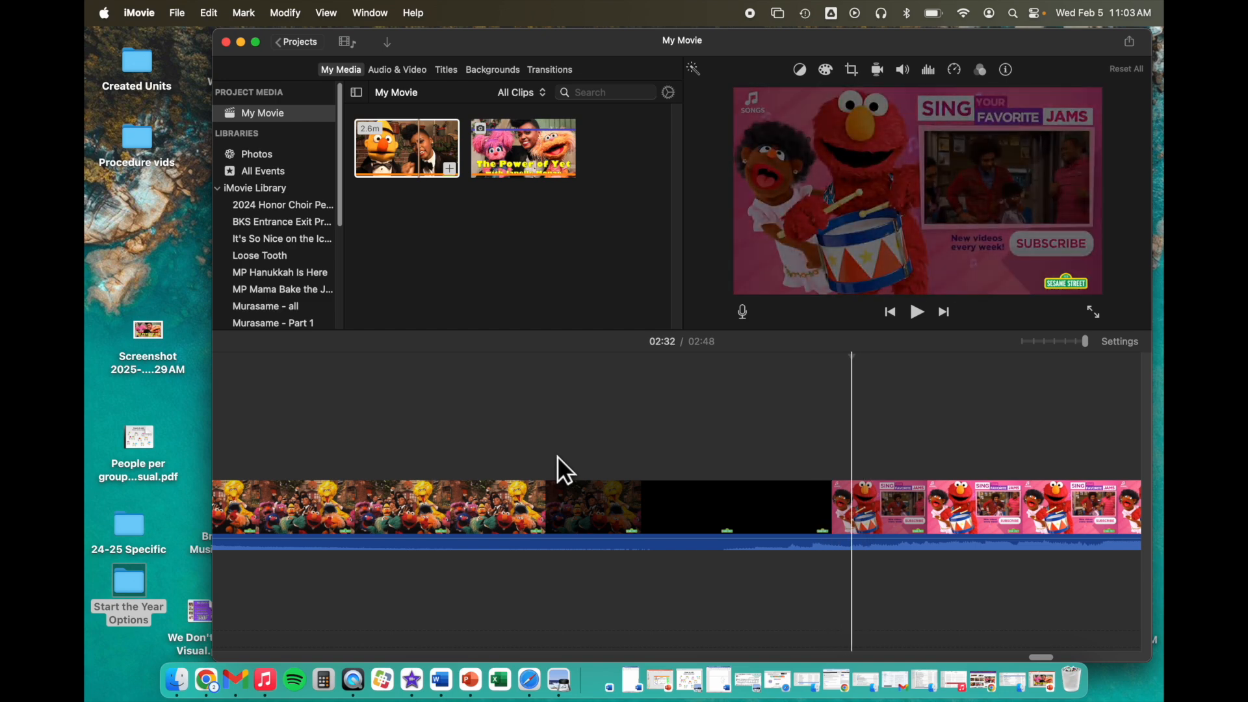
pyautogui.press('Left')
pyautogui.press('Left')
pyautogui.press('Left')
pyautogui.press('Left')
pyautogui.press('Left')
pyautogui.press('Left')
pyautogui.press('Left')
pyautogui.press('Left')
pyautogui.press('Left')
pyautogui.press('Left')
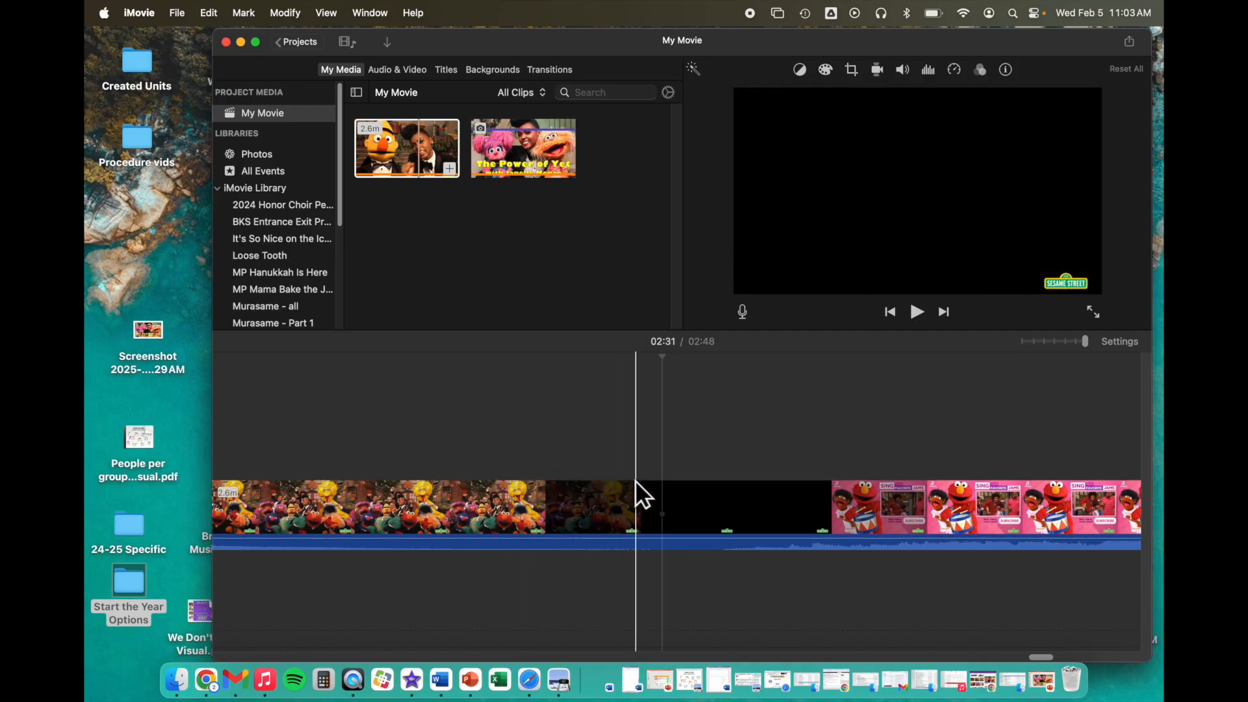
# - Split the video clip in the black section at about 02:32, just before the end card
pyautogui.click(675, 498)
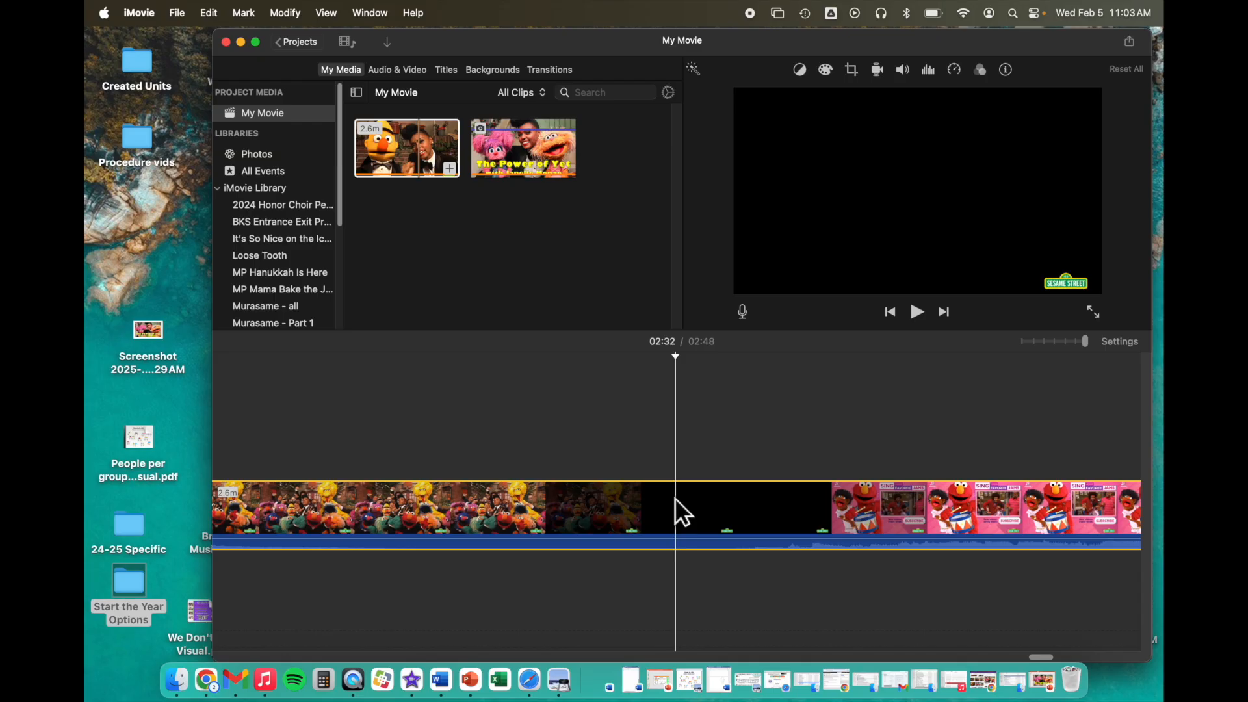
pyautogui.click(671, 516)
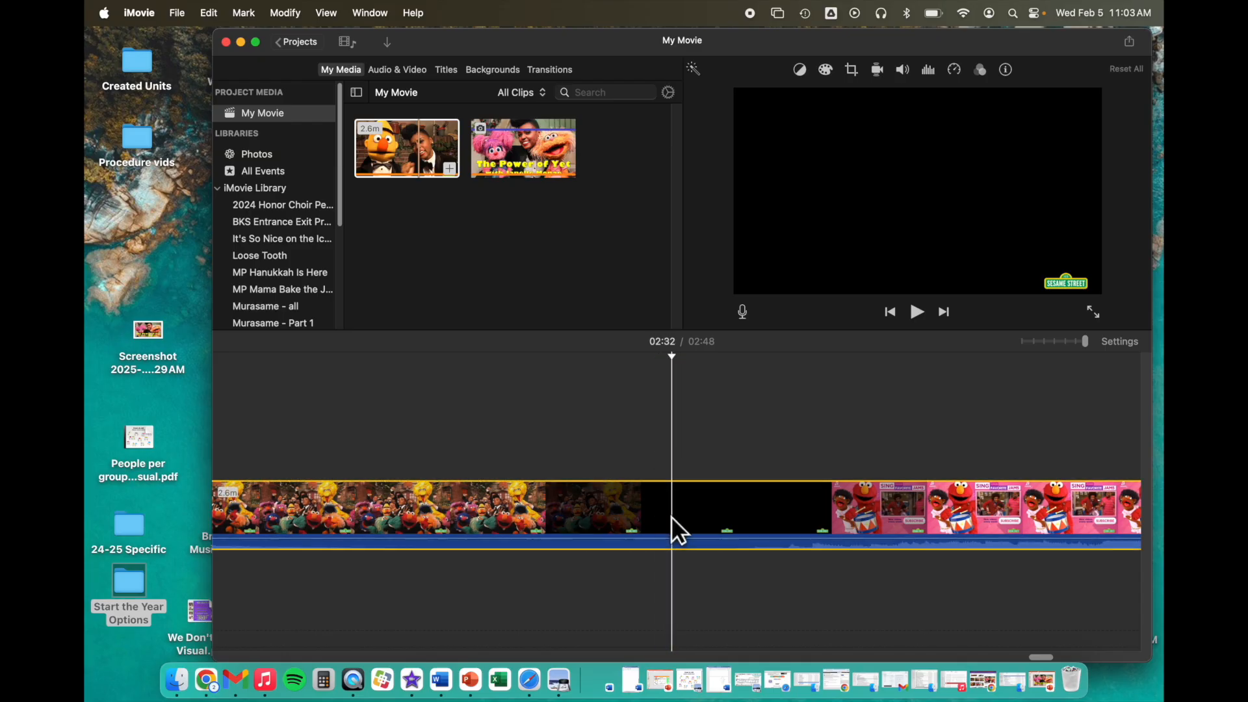
pyautogui.click(664, 435)
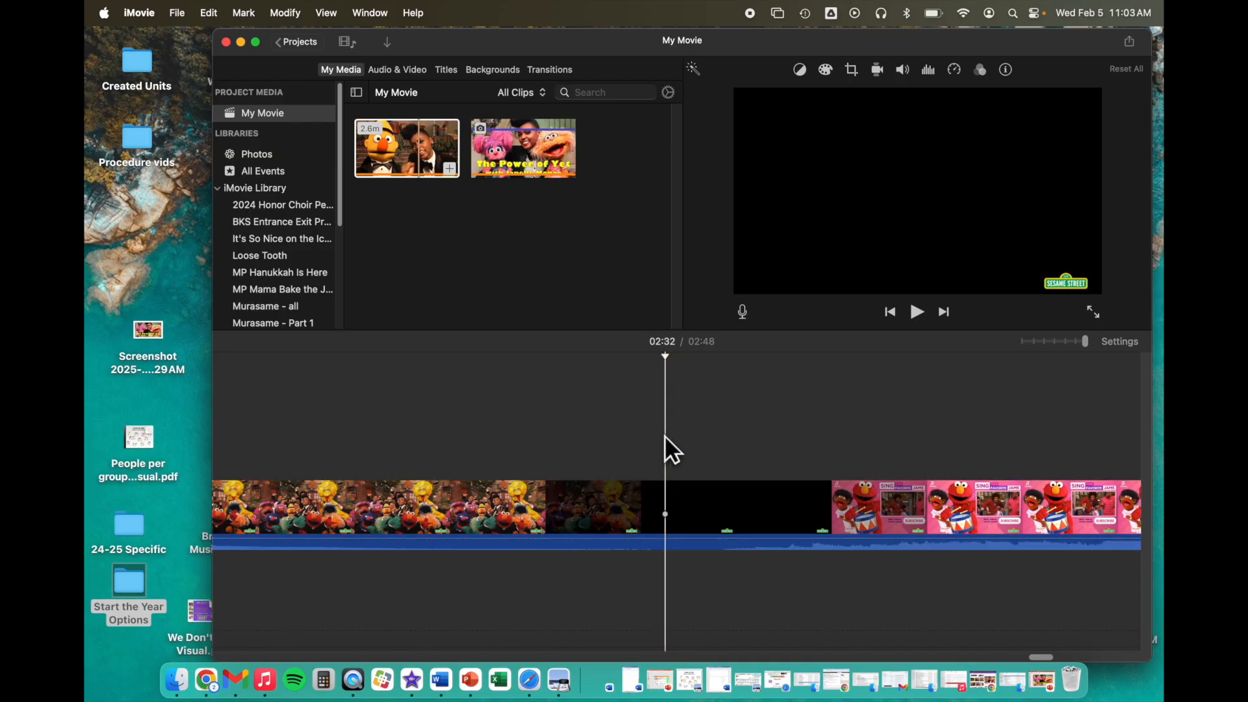
pyautogui.click(684, 507)
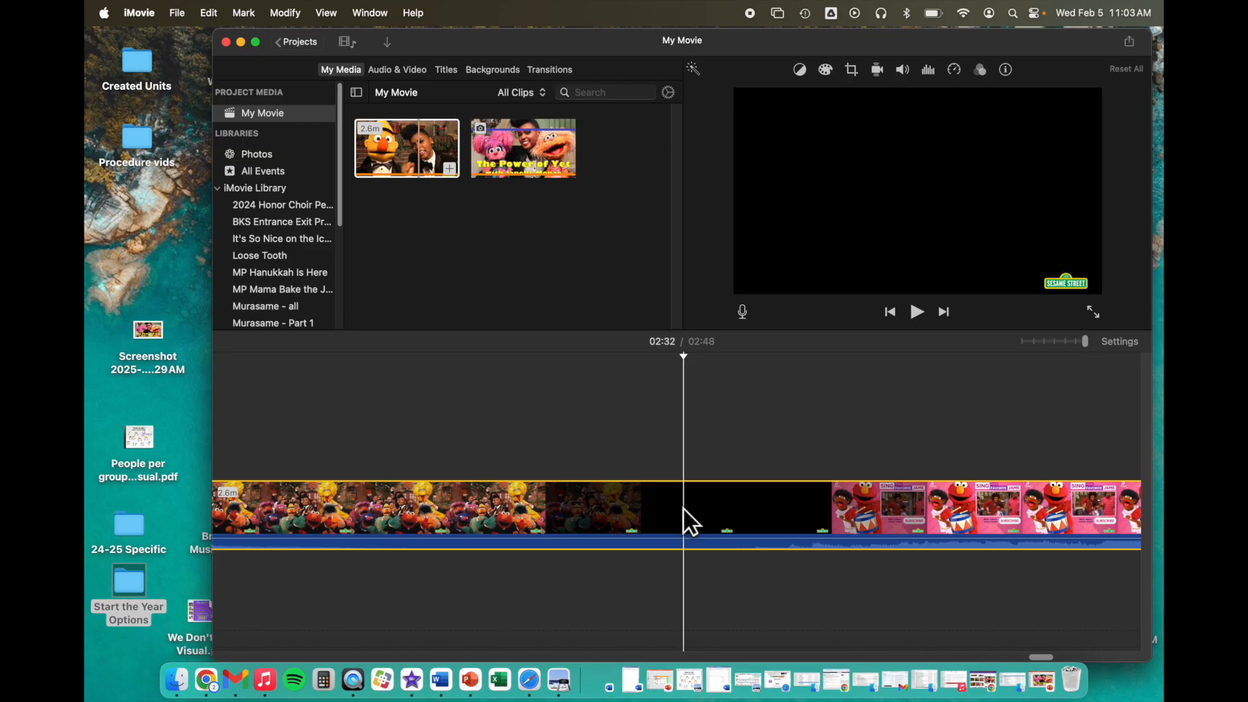
pyautogui.rightClick(684, 509)
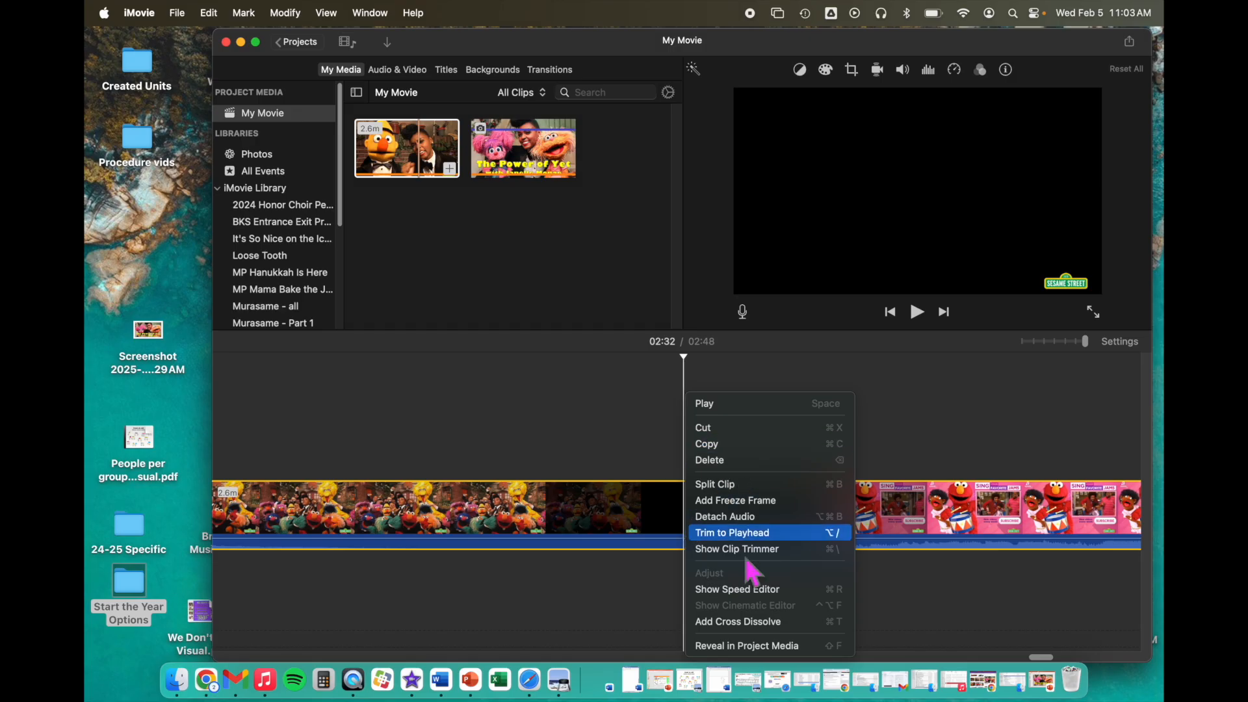
pyautogui.click(754, 492)
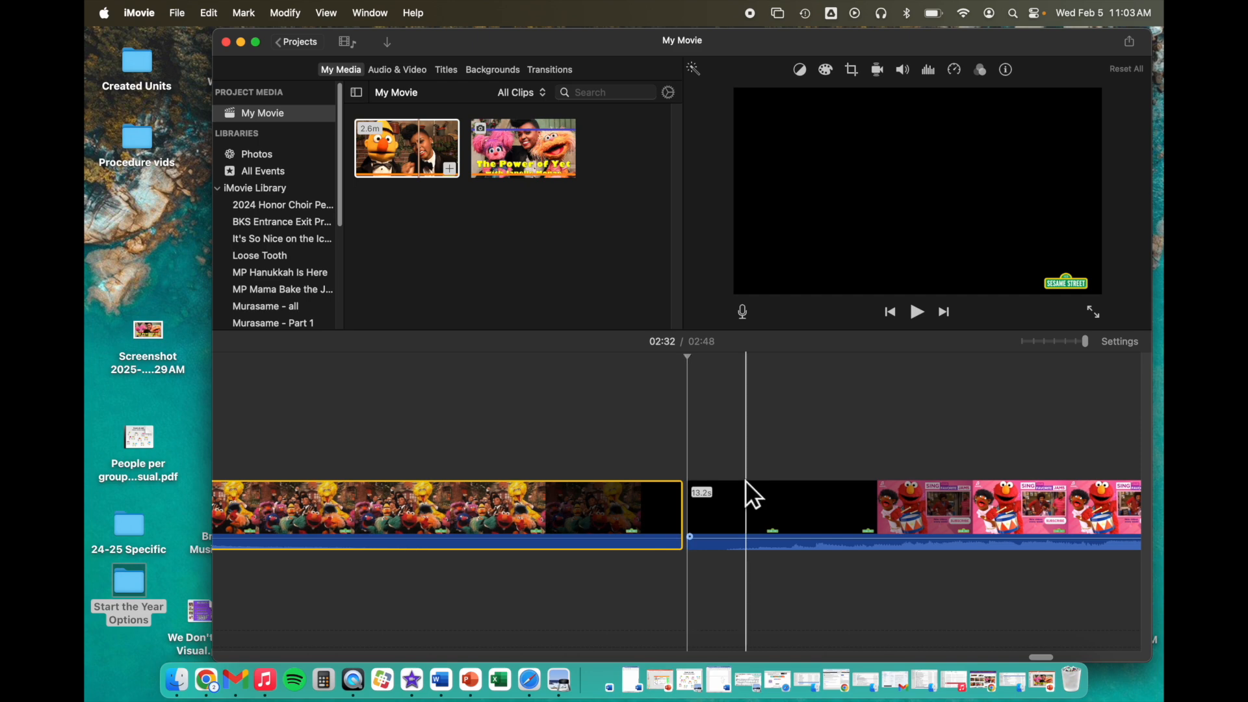
# - Delete the split-off end card segment of the video, and undo both the deletion and the split
pyautogui.press('super+minus')
pyautogui.press('super+minus')
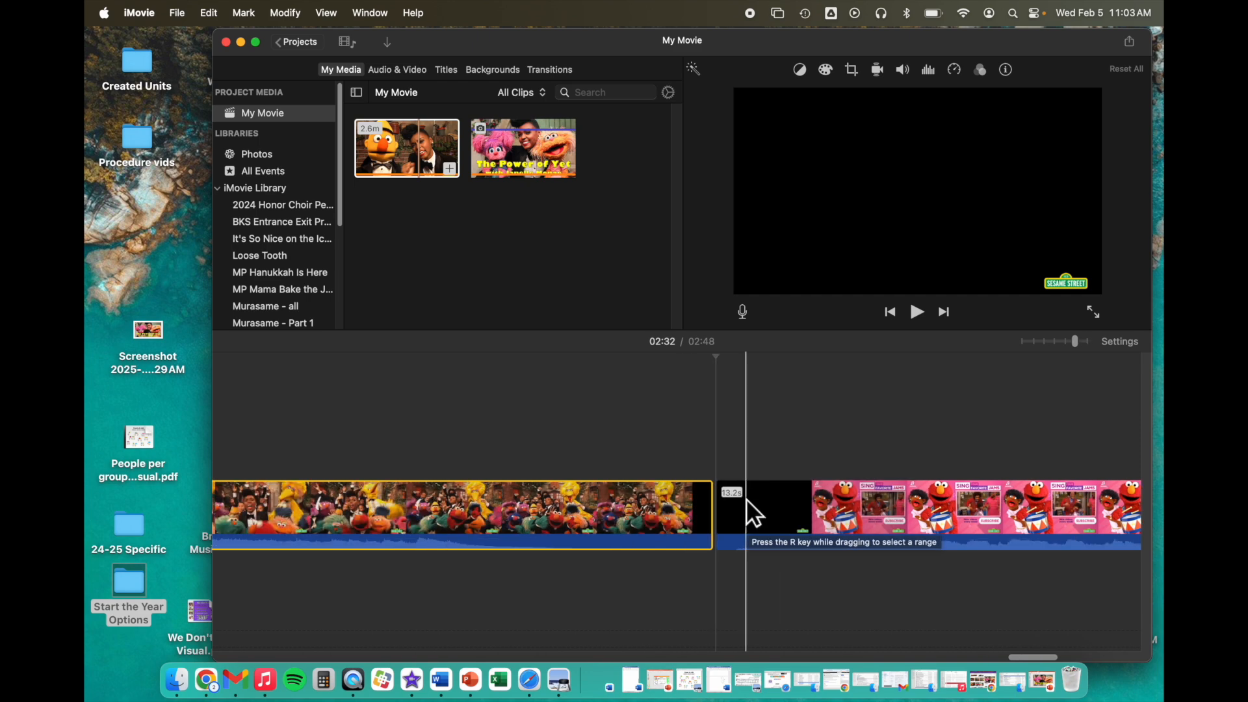
pyautogui.press('super+minus')
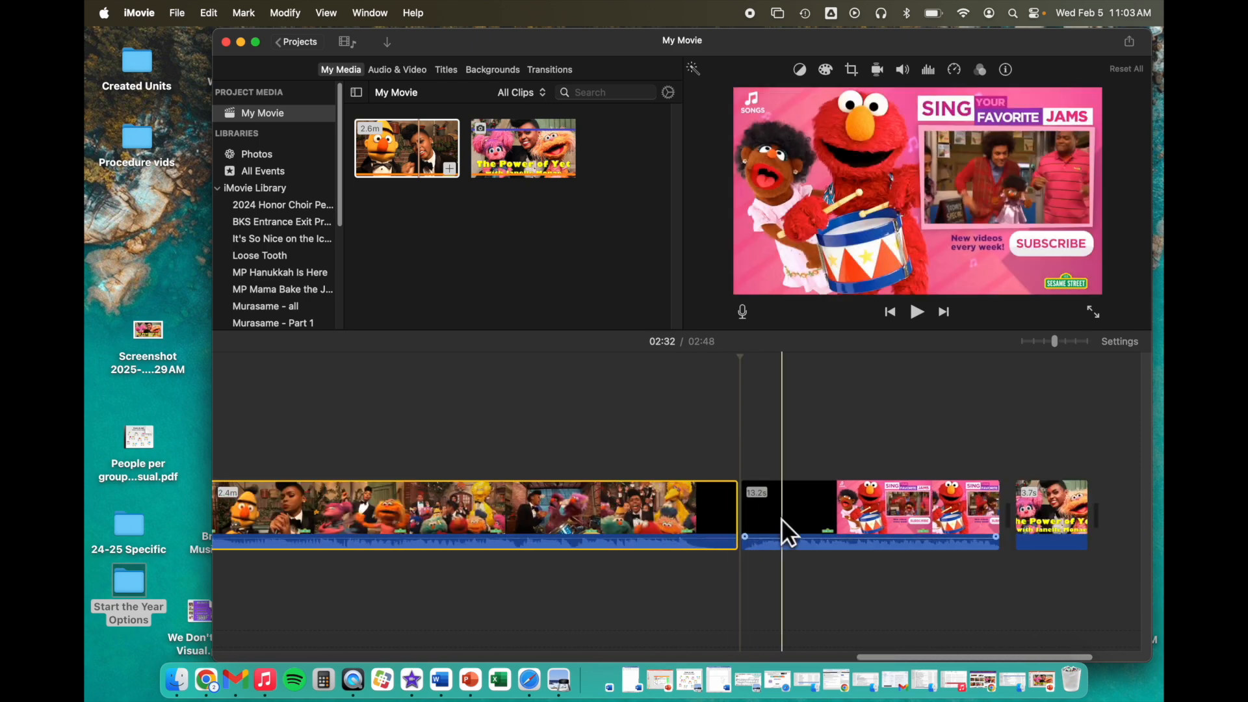
pyautogui.click(813, 513)
pyautogui.press('Delete')
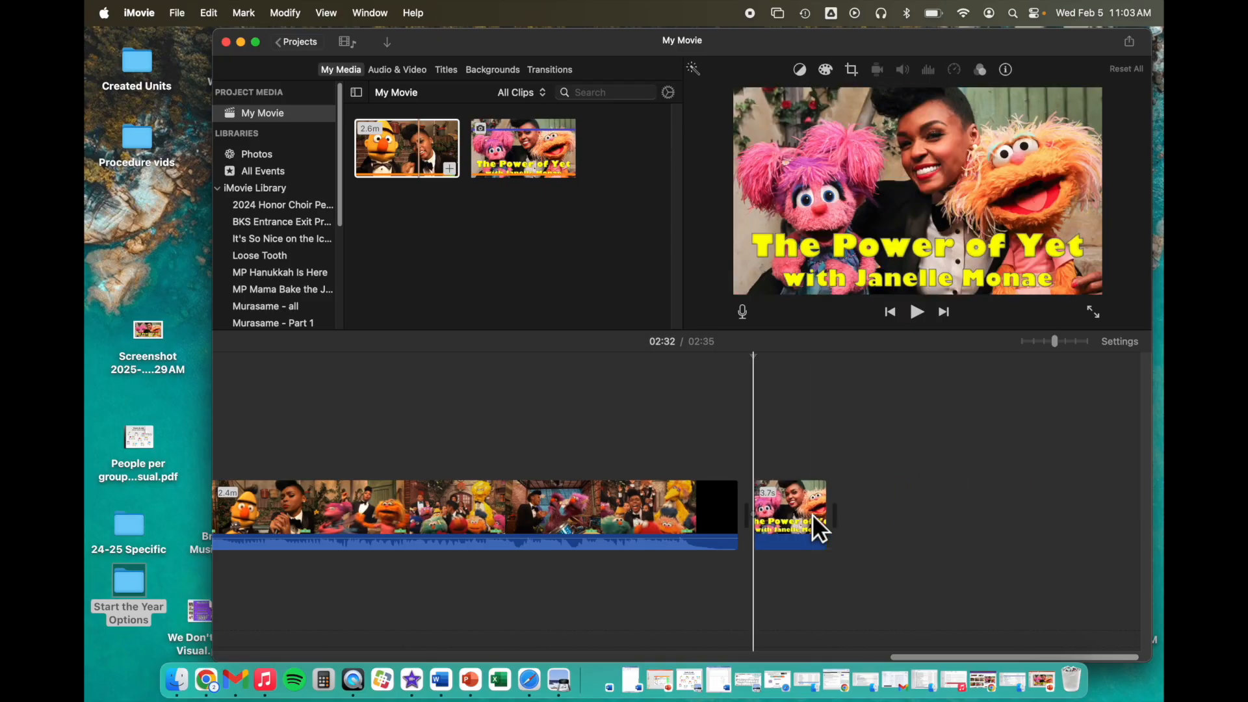
pyautogui.press('super+z')
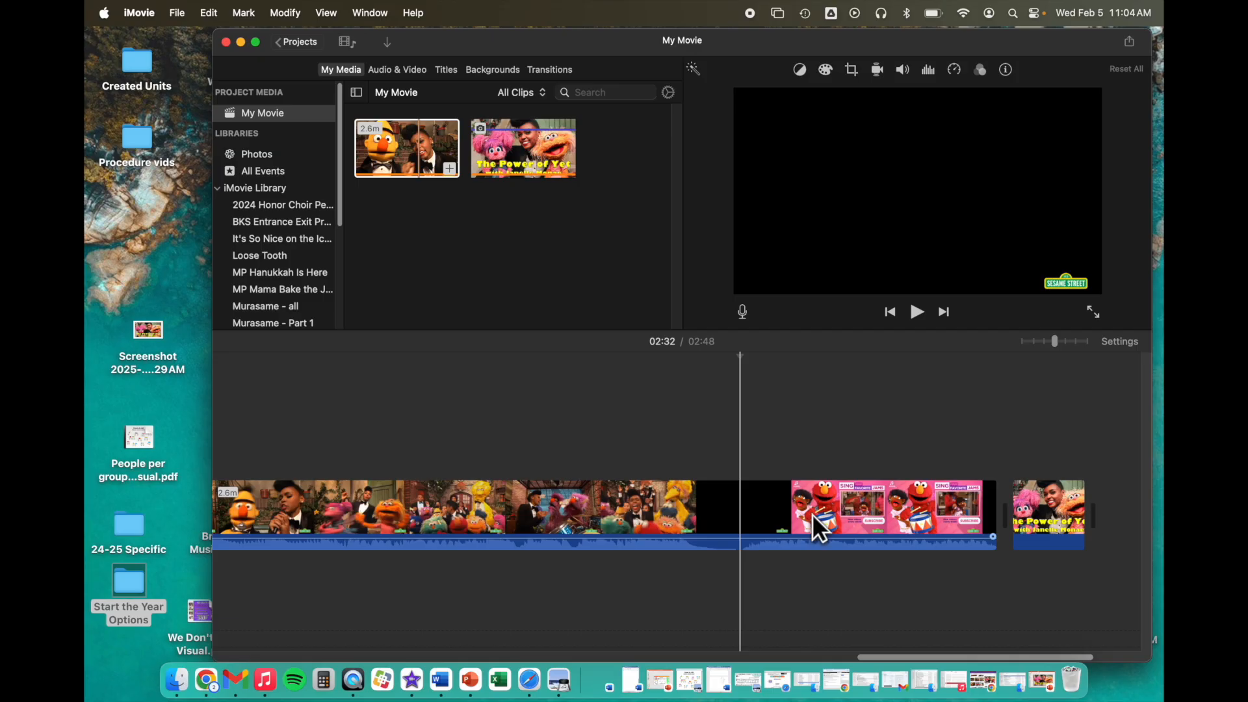
# - Trim the end of the video clip back so that it ends in the black section before the end card
pyautogui.moveTo(997, 518); pyautogui.dragTo(740, 540)
pyautogui.moveTo(1055, 342); pyautogui.dragTo(1120, 351)
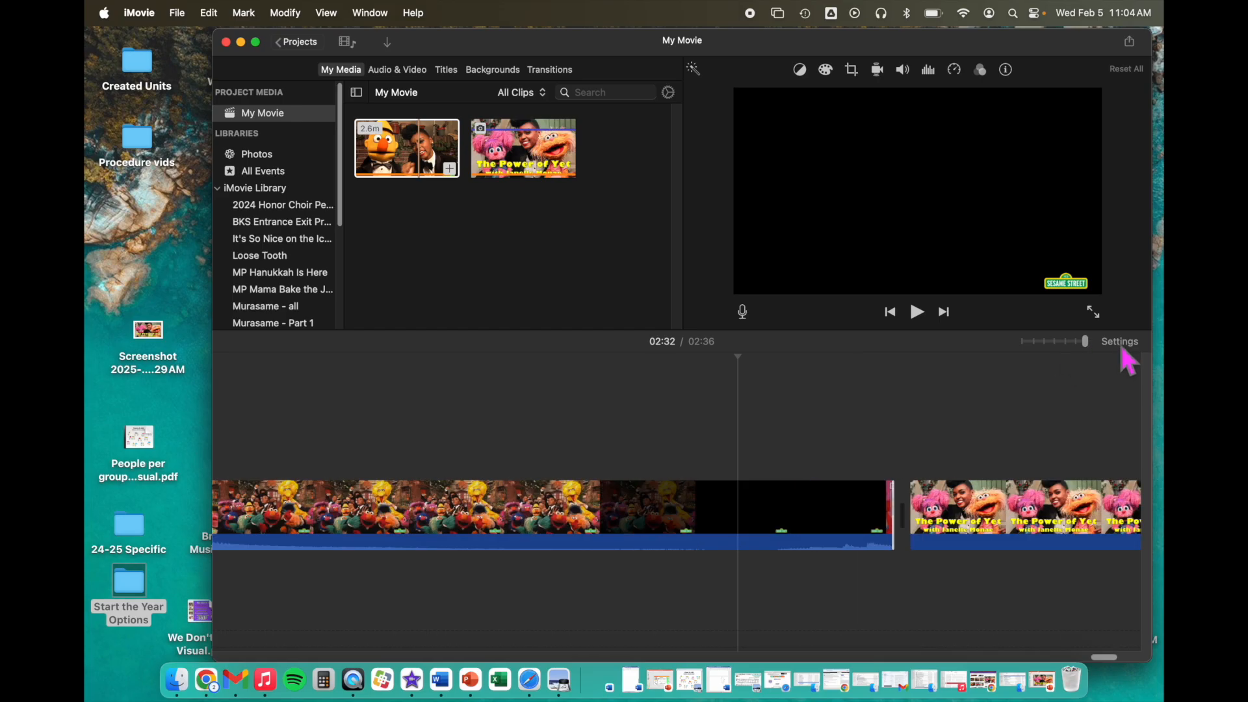
pyautogui.moveTo(891, 525); pyautogui.dragTo(860, 530)
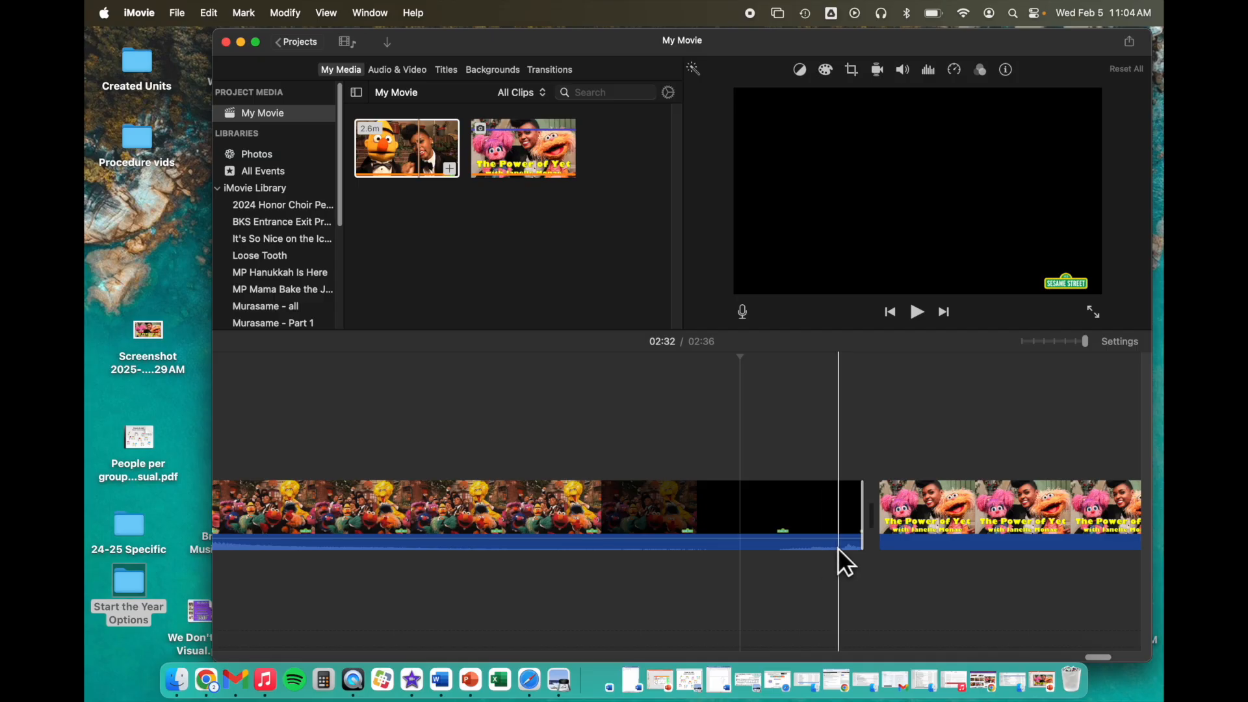
# - Split the video clip at about 02:32 within the black section, separating a 0.6-second black segment at its end
pyautogui.click(745, 502)
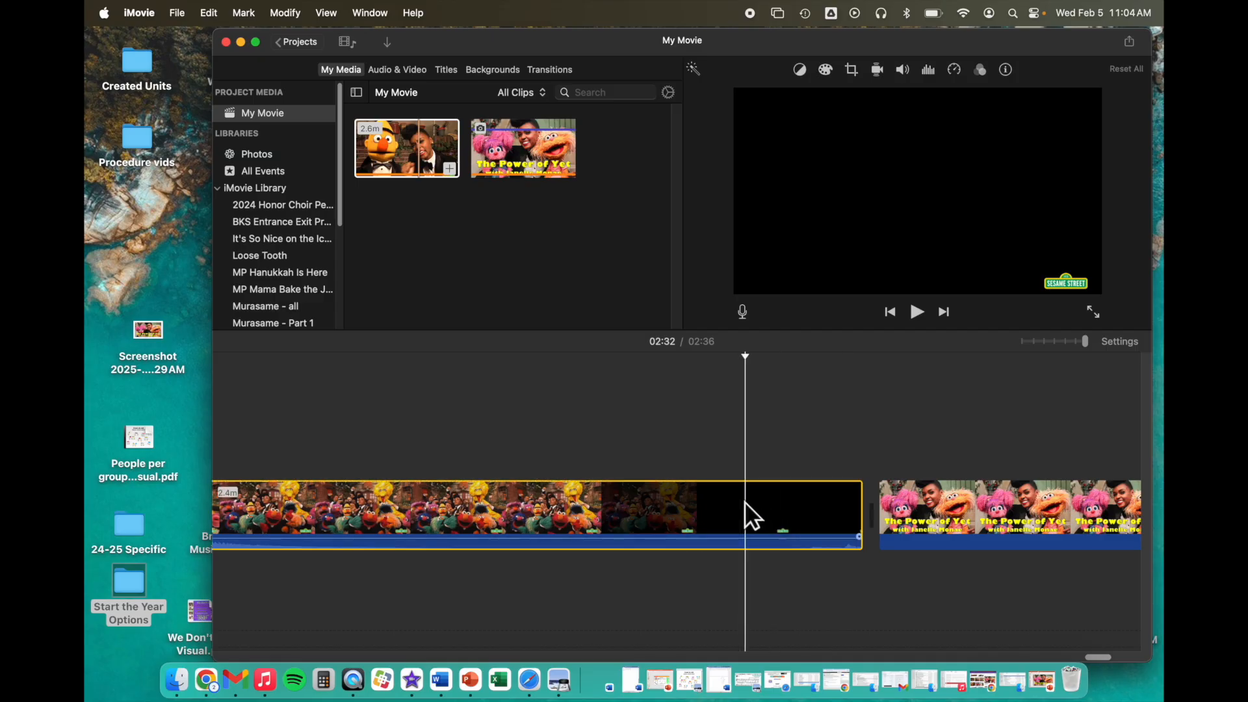
pyautogui.rightClick(745, 503)
pyautogui.click(786, 484)
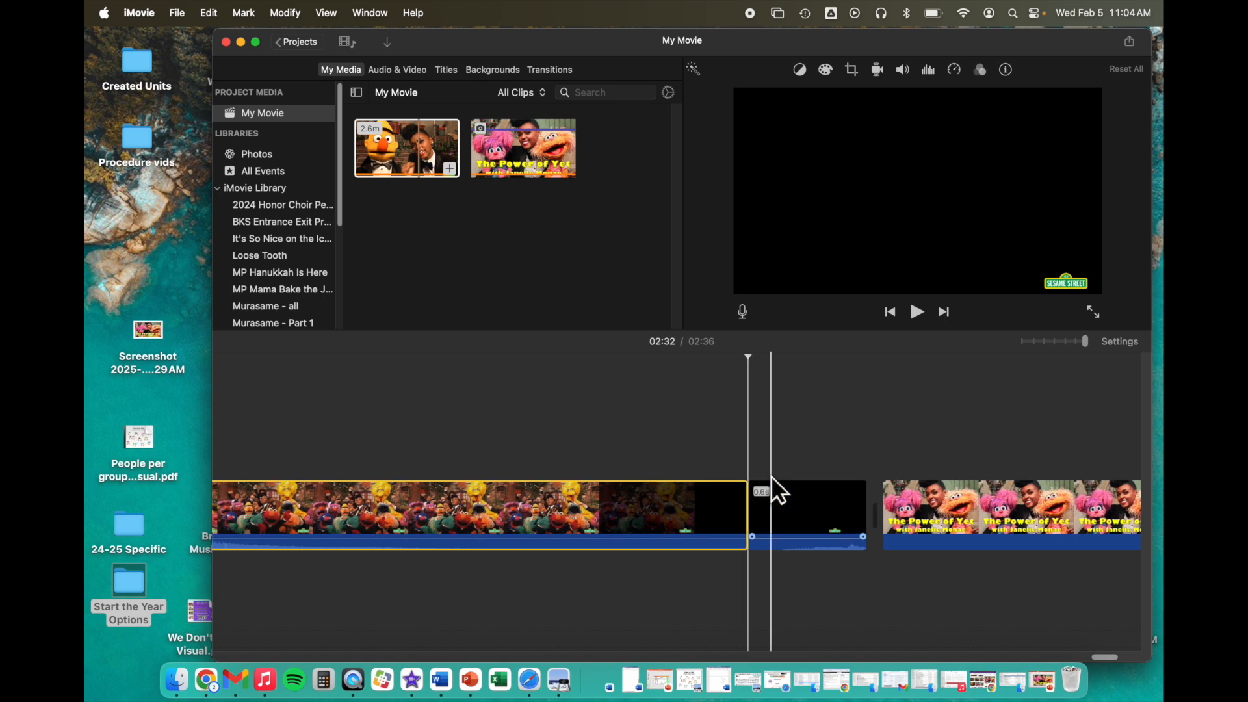
# - Detach the audio from the short black segment and delete that audio
pyautogui.rightClick(789, 508)
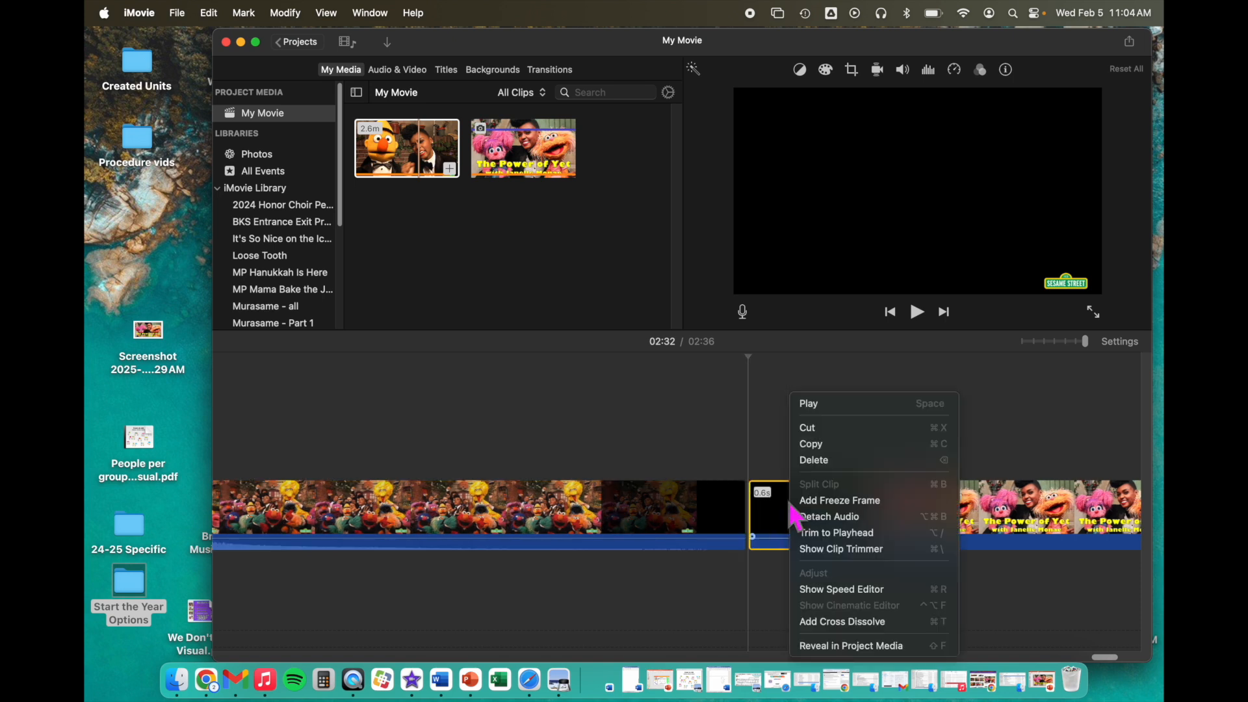
pyautogui.click(827, 517)
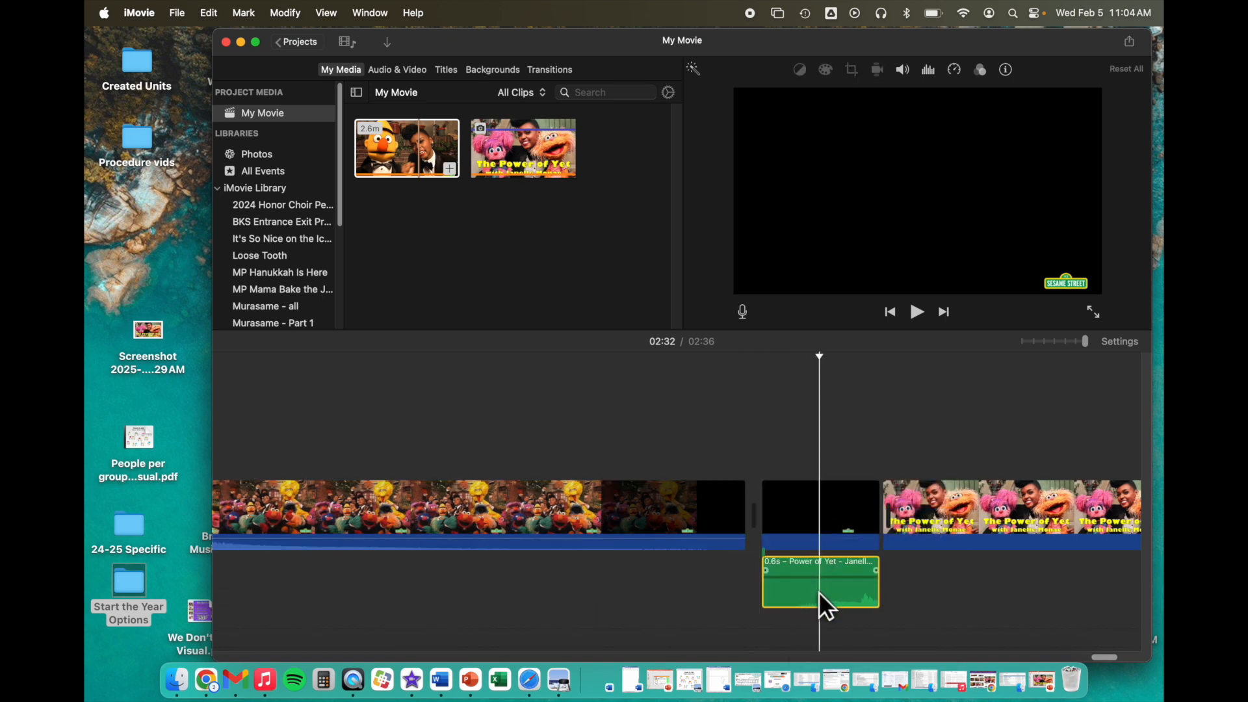
pyautogui.press('Delete')
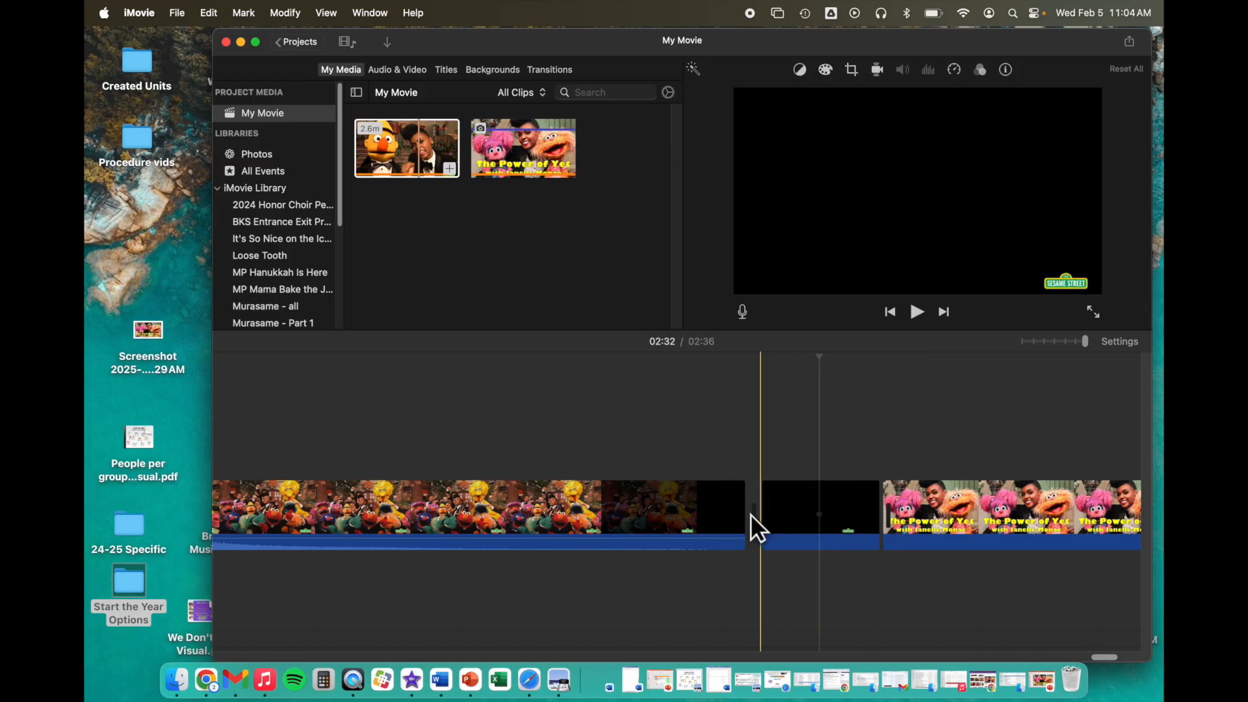
# - Undo the audio deletion, audio detachment and split, and trim the video clip's end back within the black section
pyautogui.press('super+z')
pyautogui.press('super+z')
pyautogui.press('super+z')
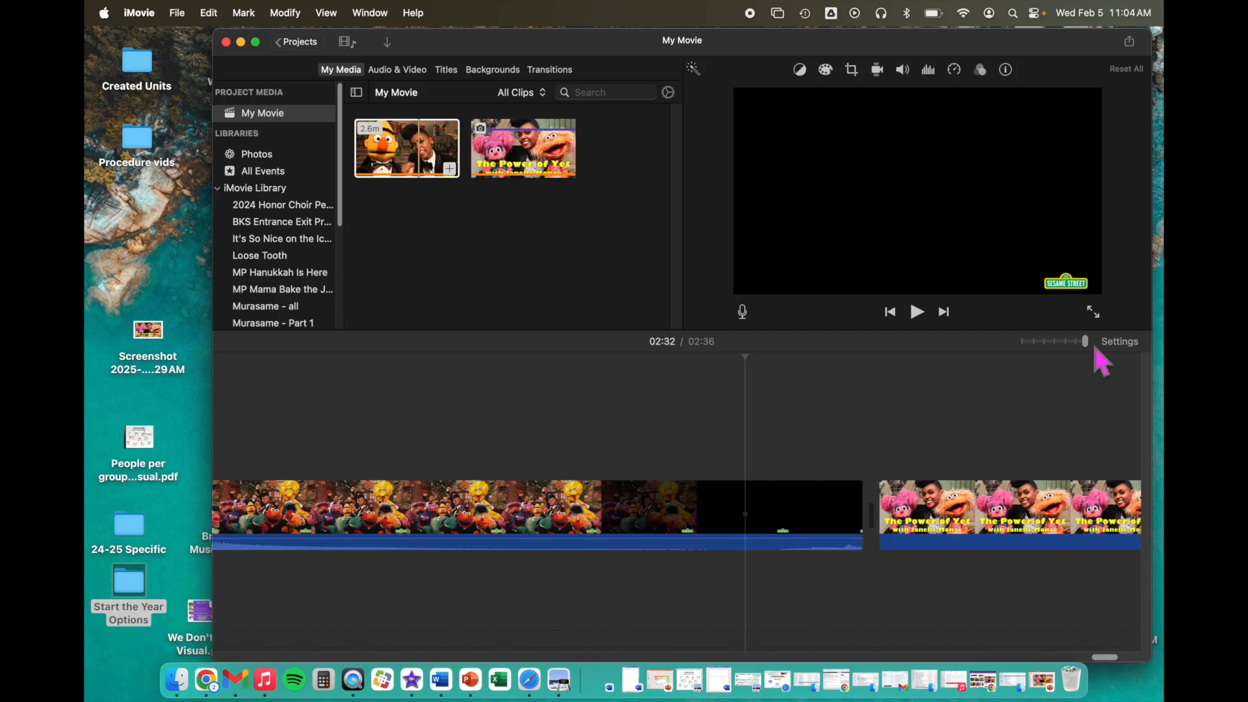
pyautogui.moveTo(859, 506); pyautogui.dragTo(770, 509)
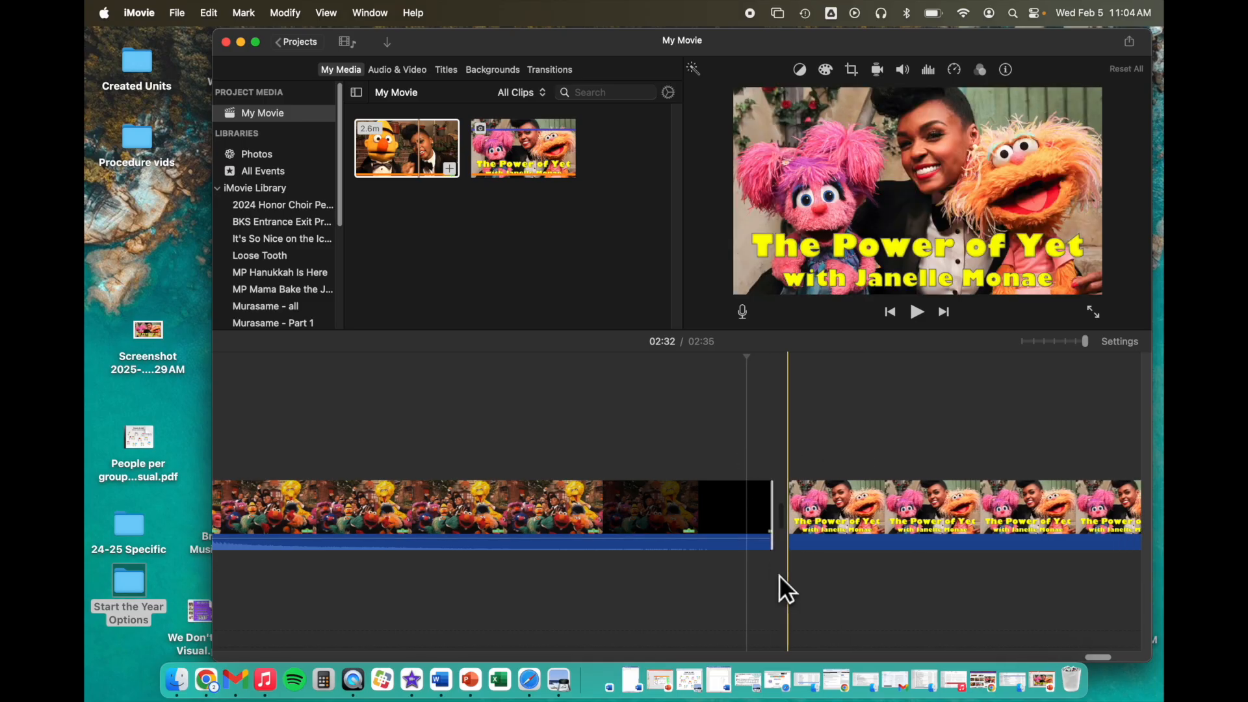
pyautogui.click(780, 585)
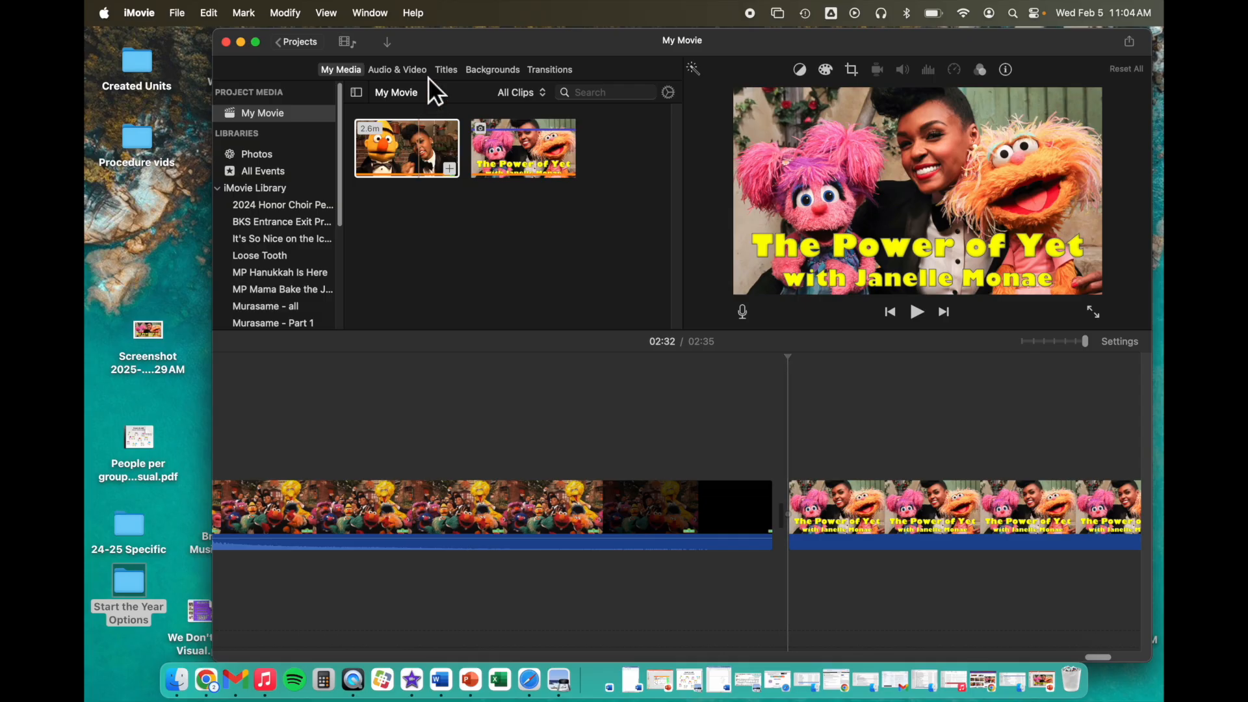
# - Add a Cross Blur transition between the end of the video clip and the closing title image
pyautogui.click(742, 465)
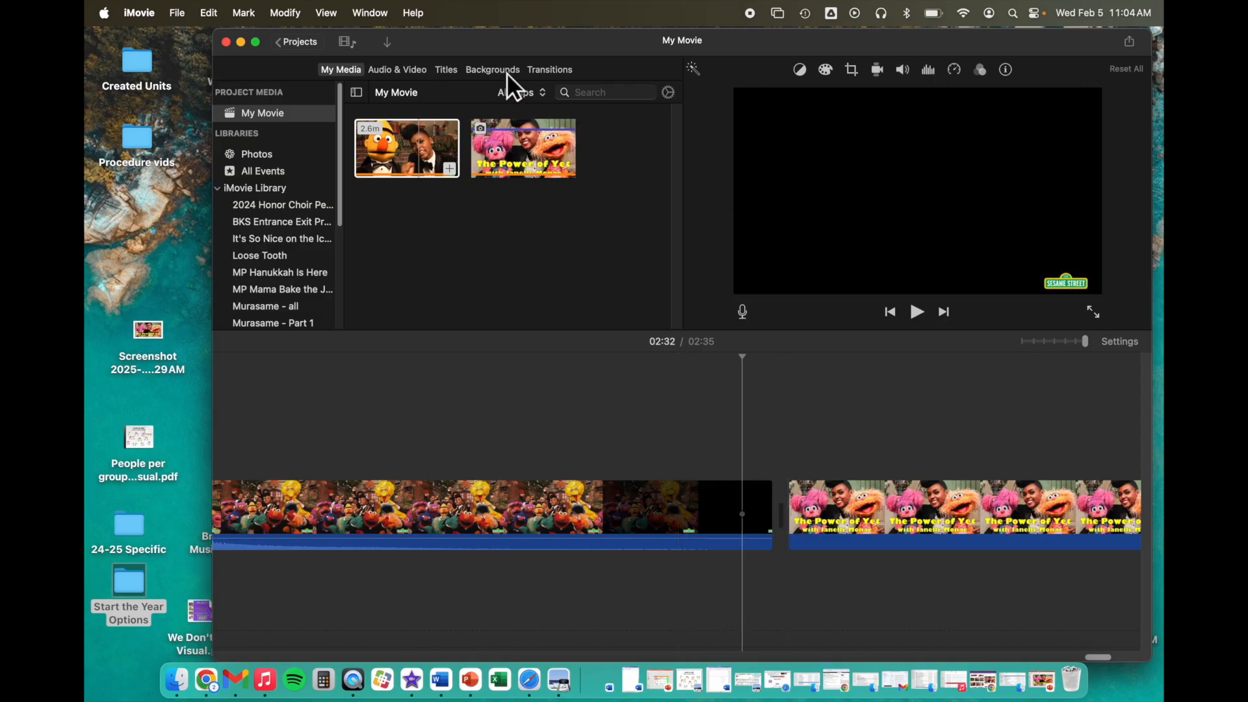
pyautogui.click(540, 70)
pyautogui.moveTo(352, 182); pyautogui.dragTo(682, 509)
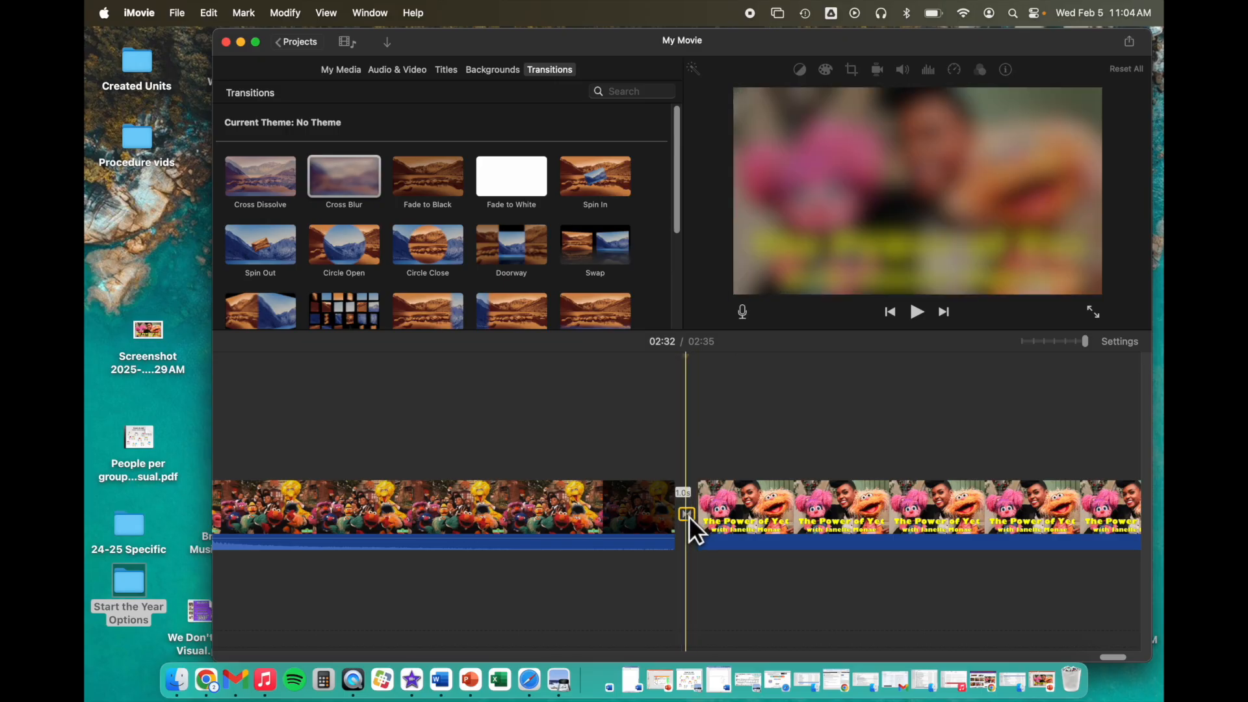
# - Set the duration of the closing Cross Blur transition to 0.3 s
pyautogui.doubleClick(688, 515)
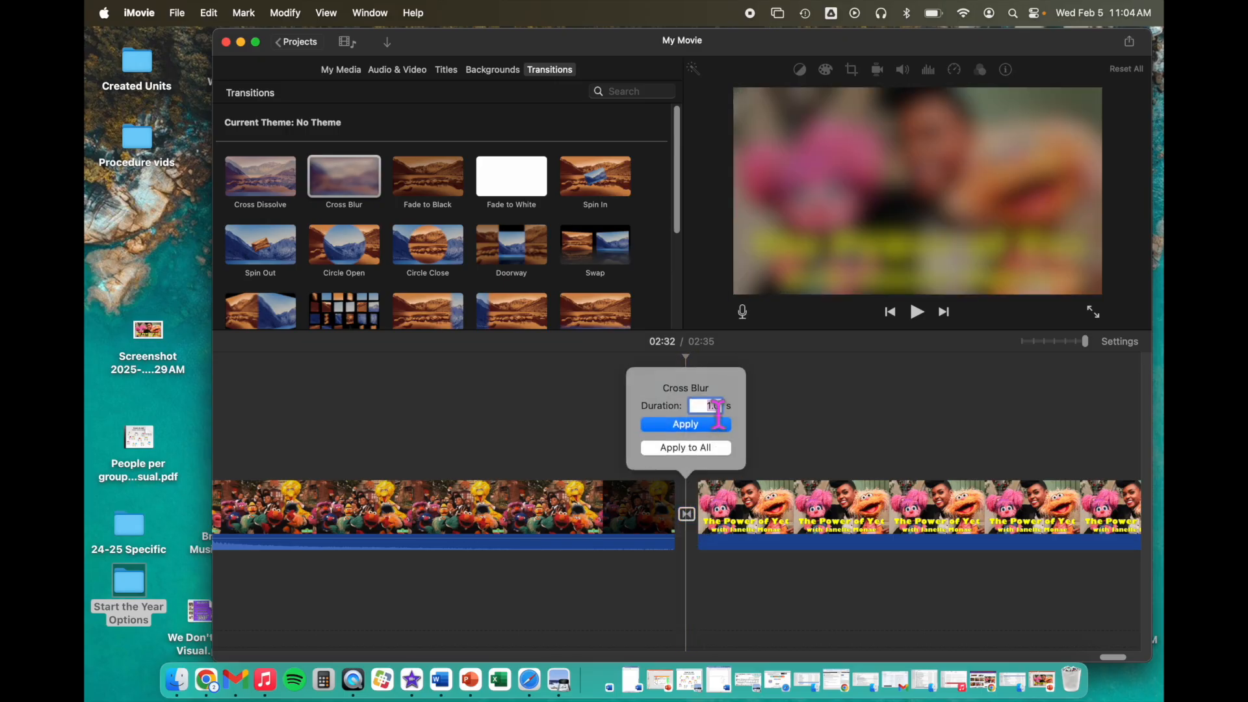
pyautogui.click(689, 567)
pyautogui.doubleClick(687, 512)
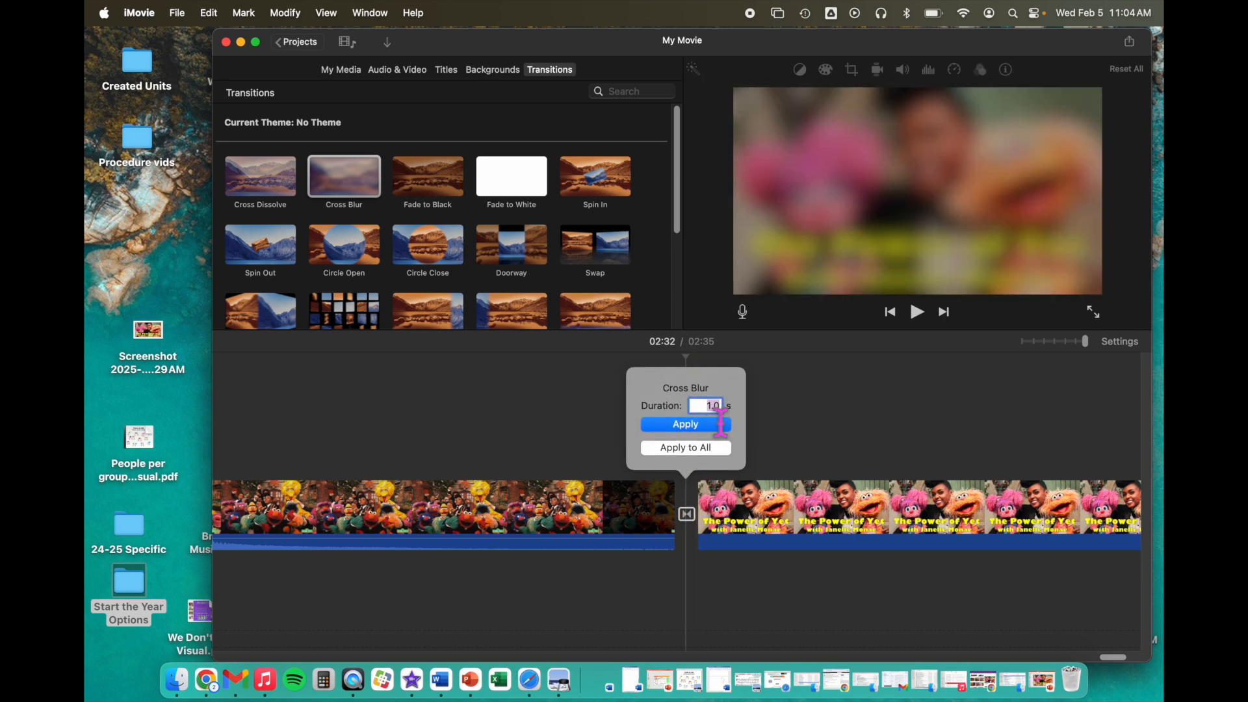
pyautogui.write('0.3')
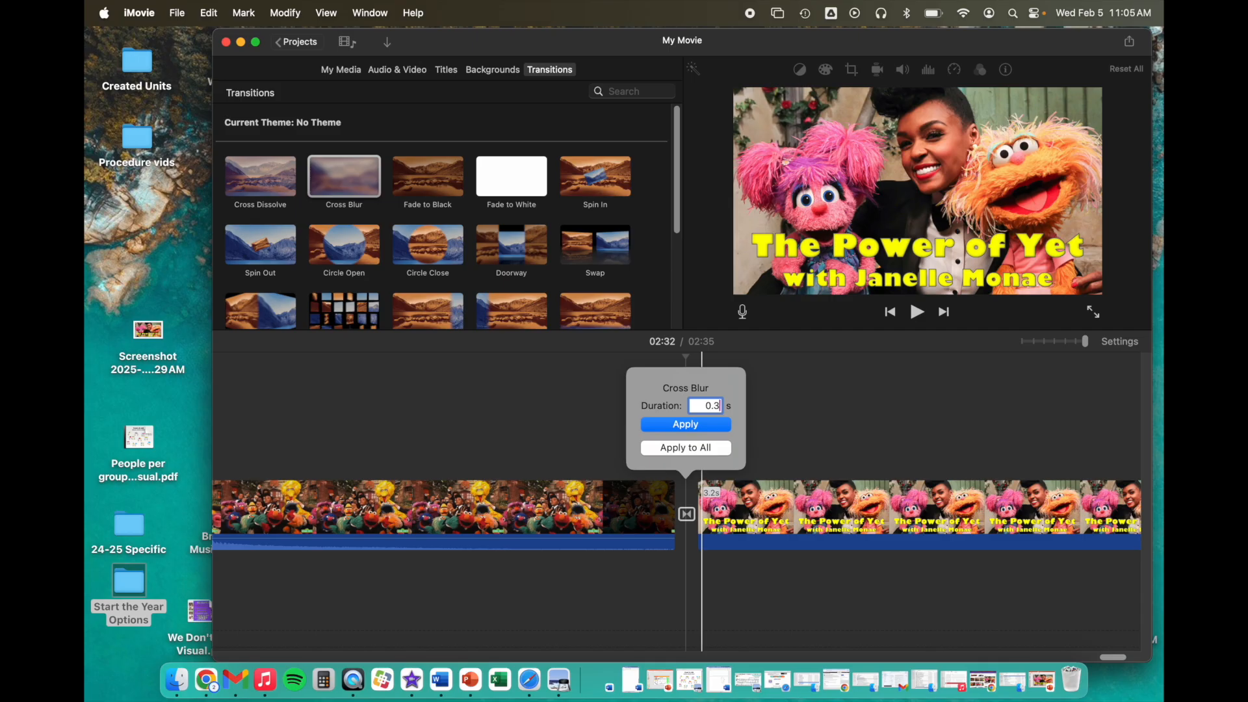
pyautogui.press('Return')
# - Play back the shortened closing transition and undo its duration change
pyautogui.press('space')
pyautogui.press('space')
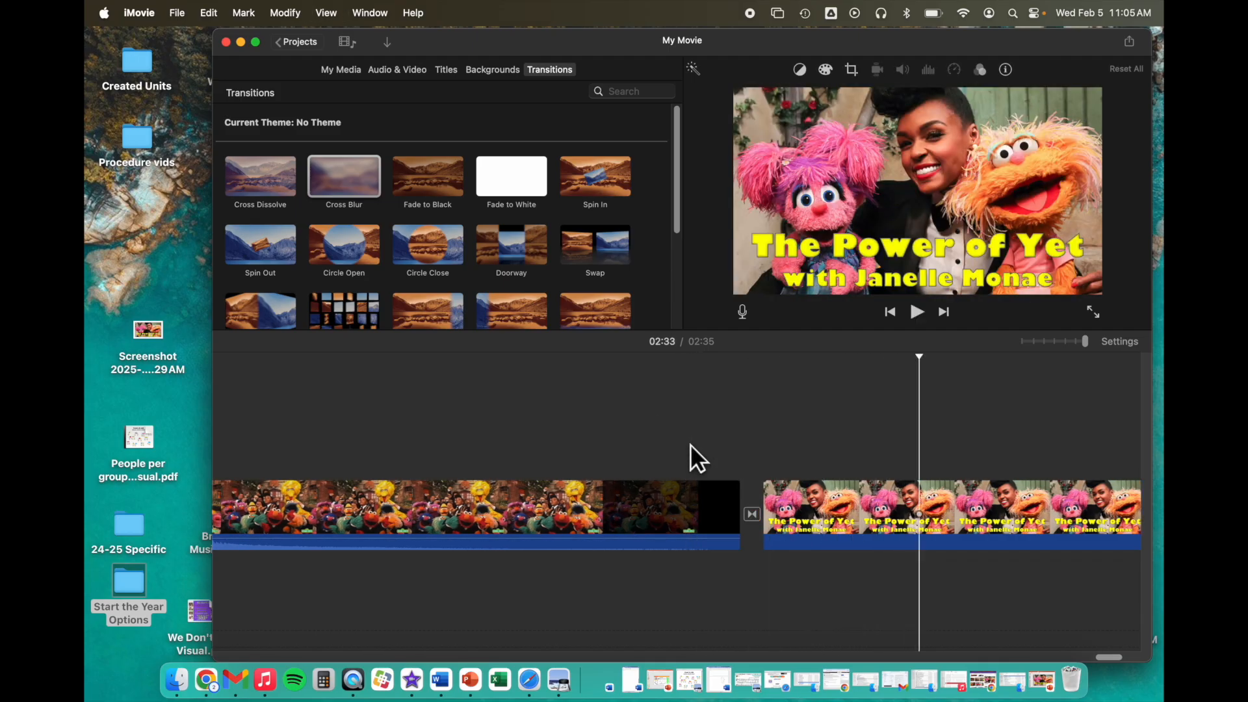
pyautogui.click(690, 445)
pyautogui.press('space')
pyautogui.press('space')
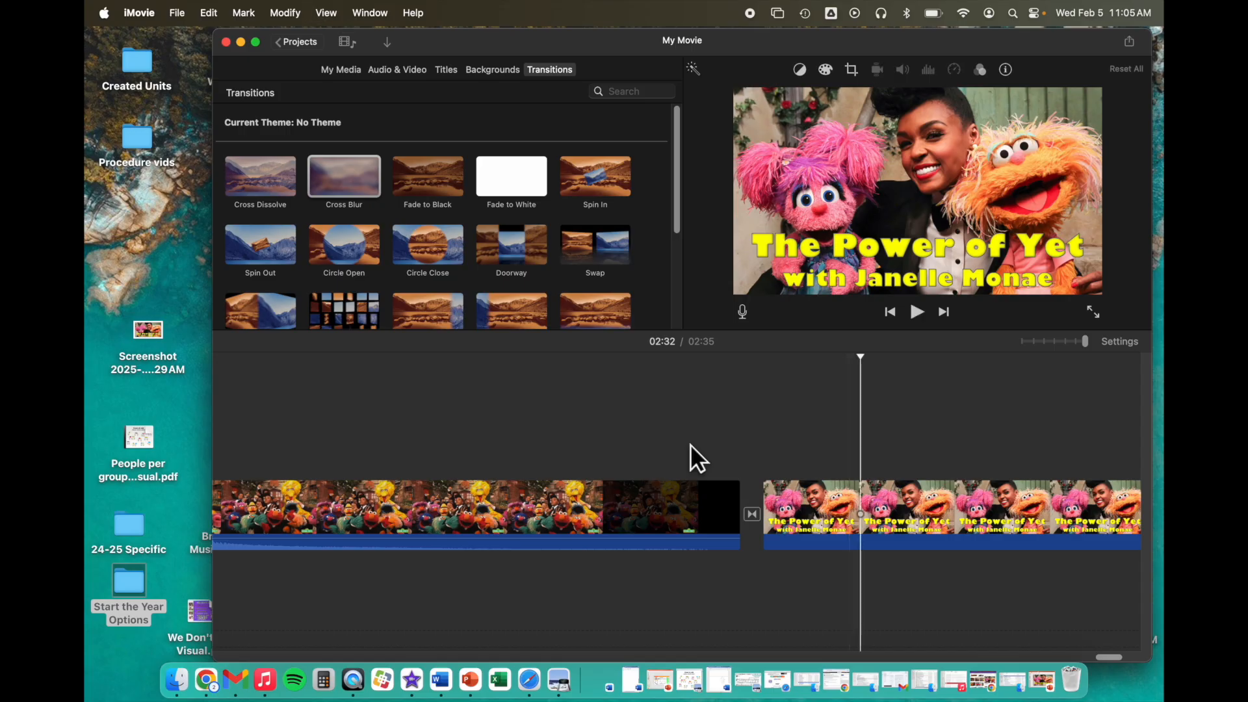
pyautogui.press('super+z')
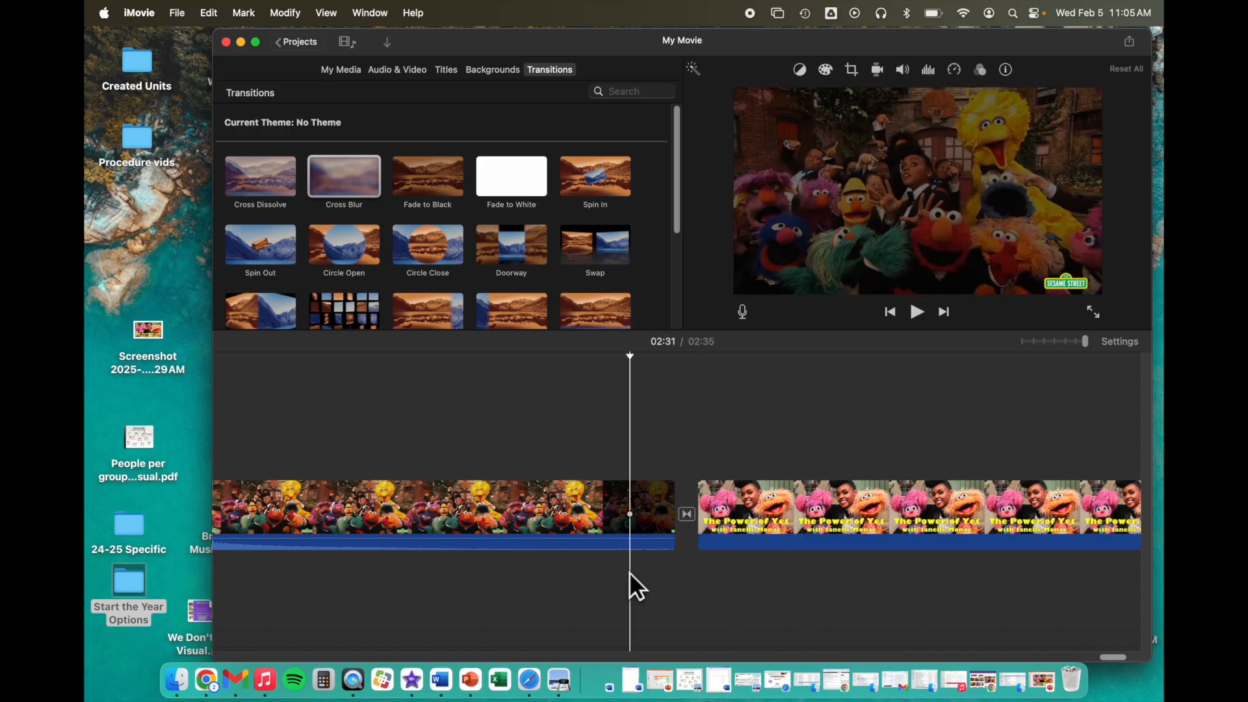
# - Play through the closing Cross Blur transition and extend the video clip's end slightly before it
pyautogui.press('space')
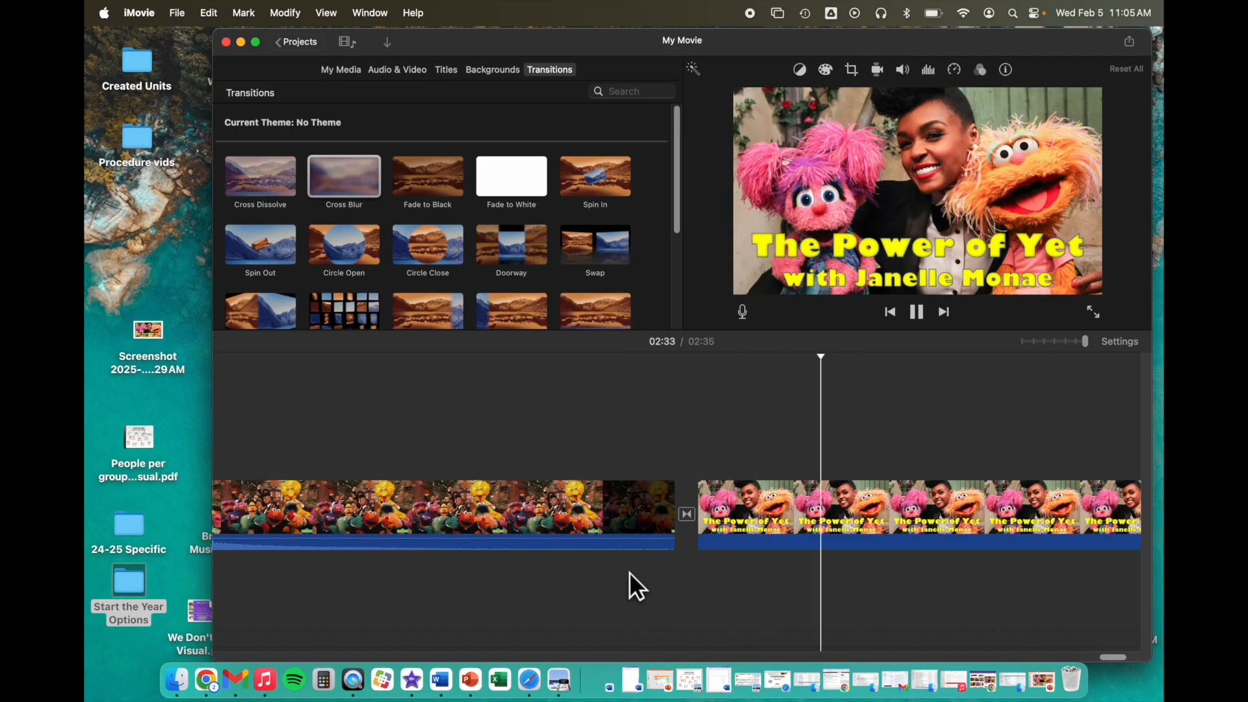
pyautogui.press('space')
pyautogui.moveTo(663, 527); pyautogui.dragTo(707, 524)
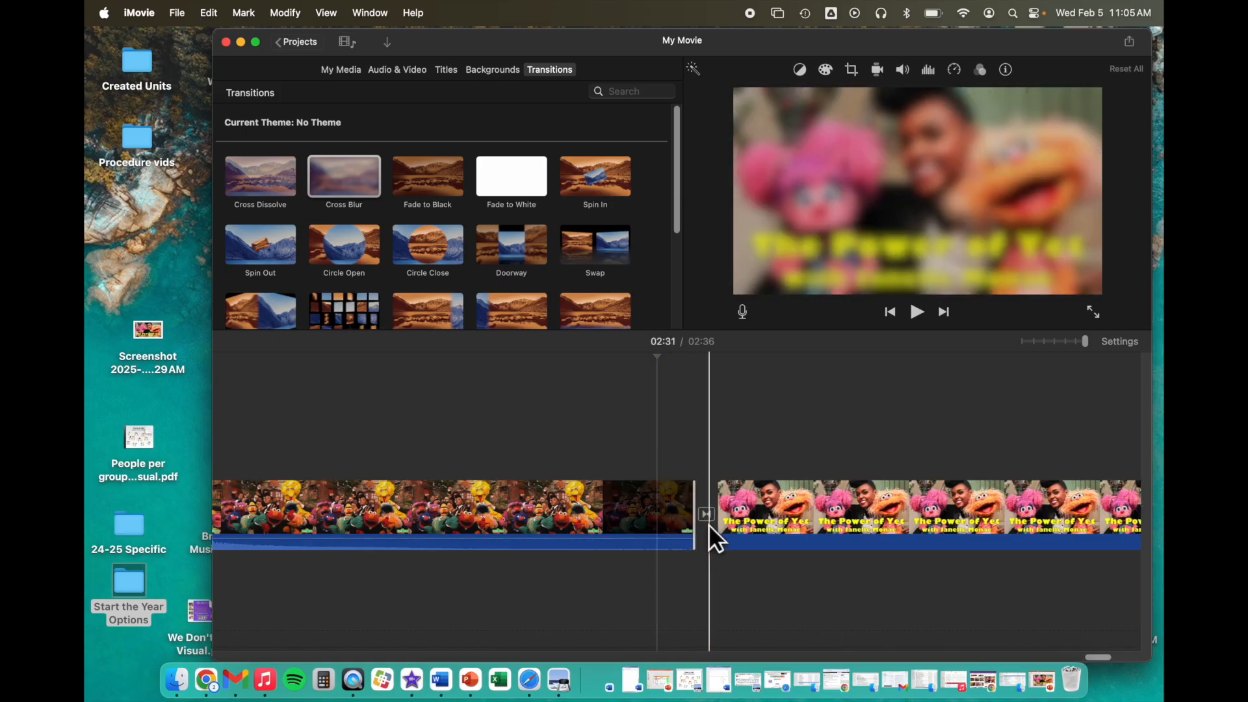
# - Add a Cross Blur transition between the opening title image and the video clip, and extend the image's end
pyautogui.hscroll(-10, 509, 437)
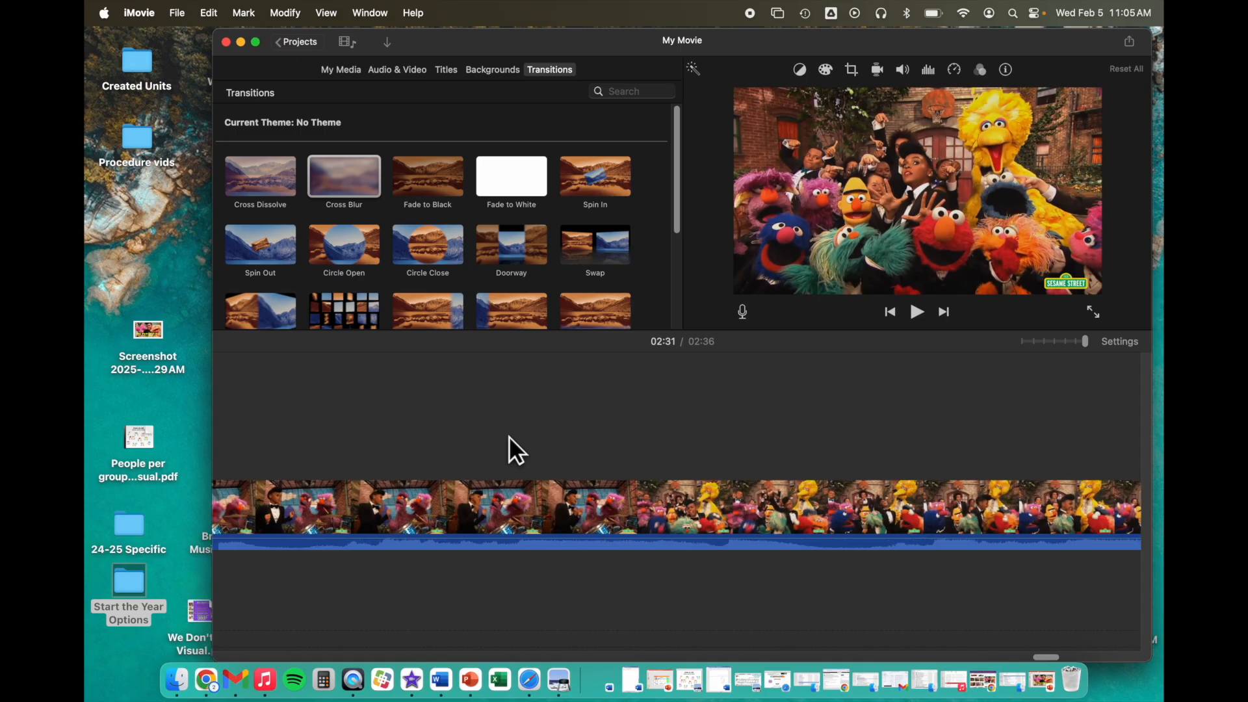
pyautogui.hscroll(-15, 509, 436)
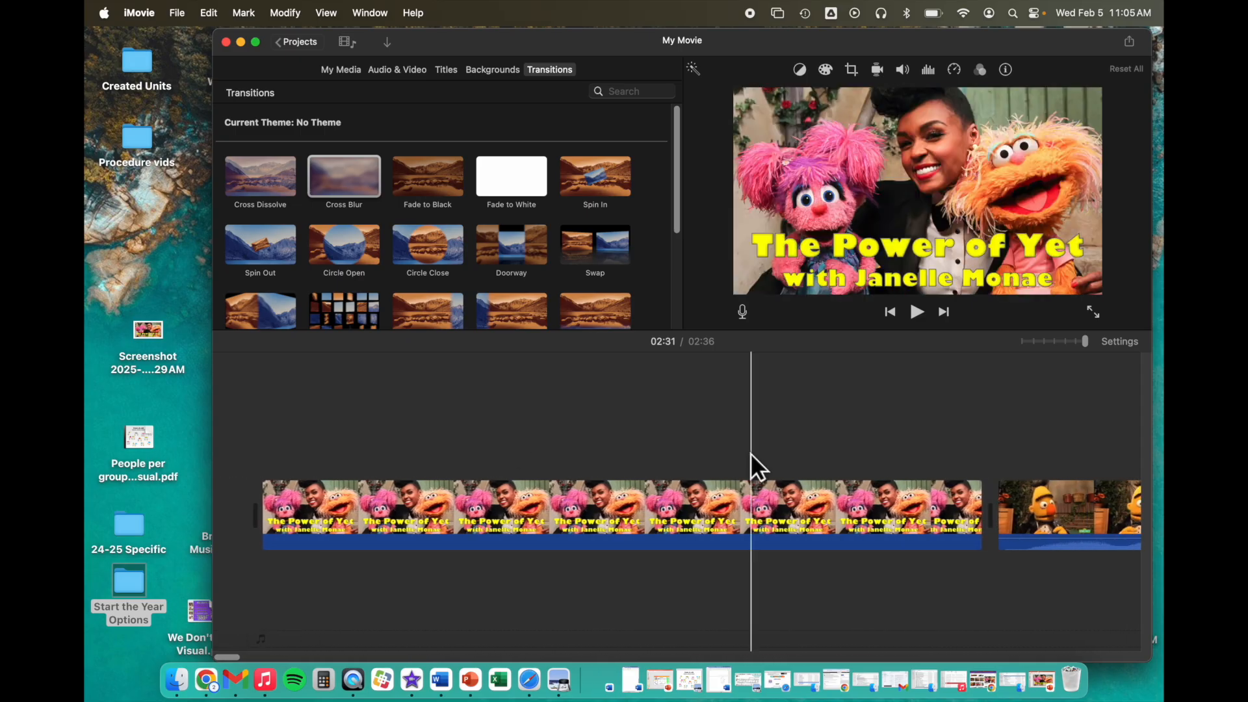
pyautogui.moveTo(351, 195); pyautogui.dragTo(784, 504)
pyautogui.click(751, 509)
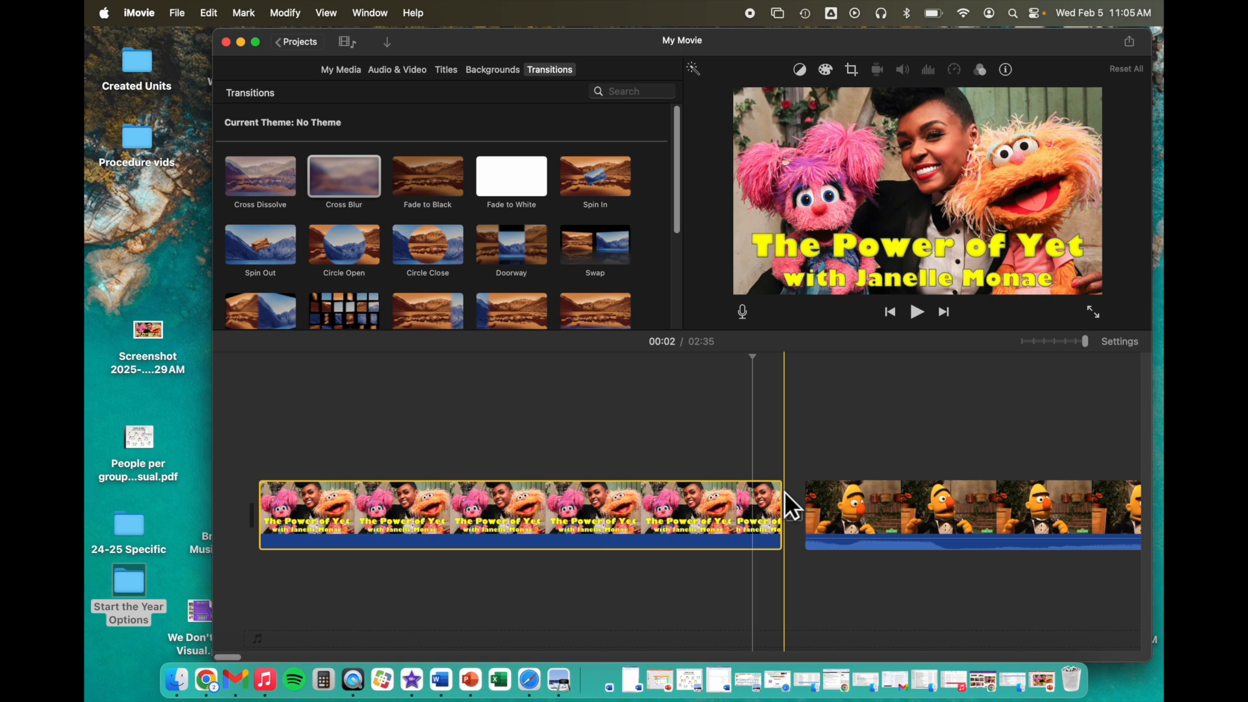
pyautogui.moveTo(780, 498); pyautogui.dragTo(923, 488)
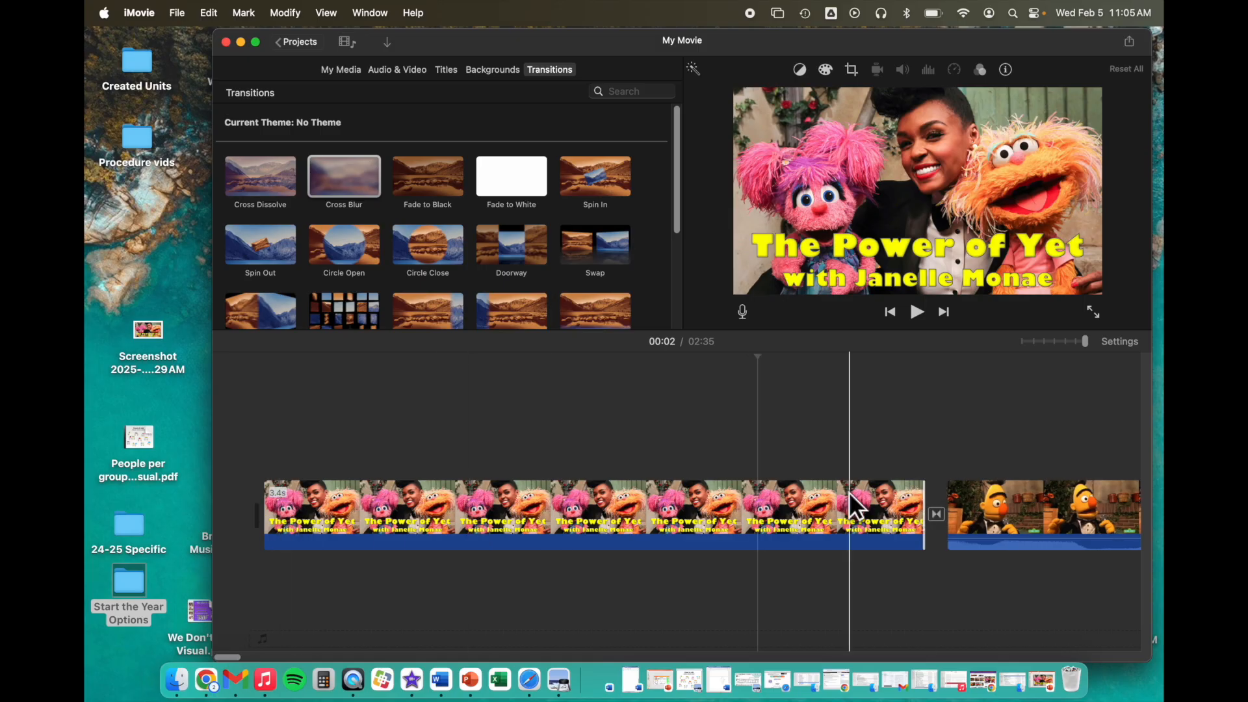
pyautogui.moveTo(925, 493); pyautogui.dragTo(989, 487)
# - Examine the whole timeline from the opening title image to the closing one
pyautogui.hscroll(5, 997, 436)
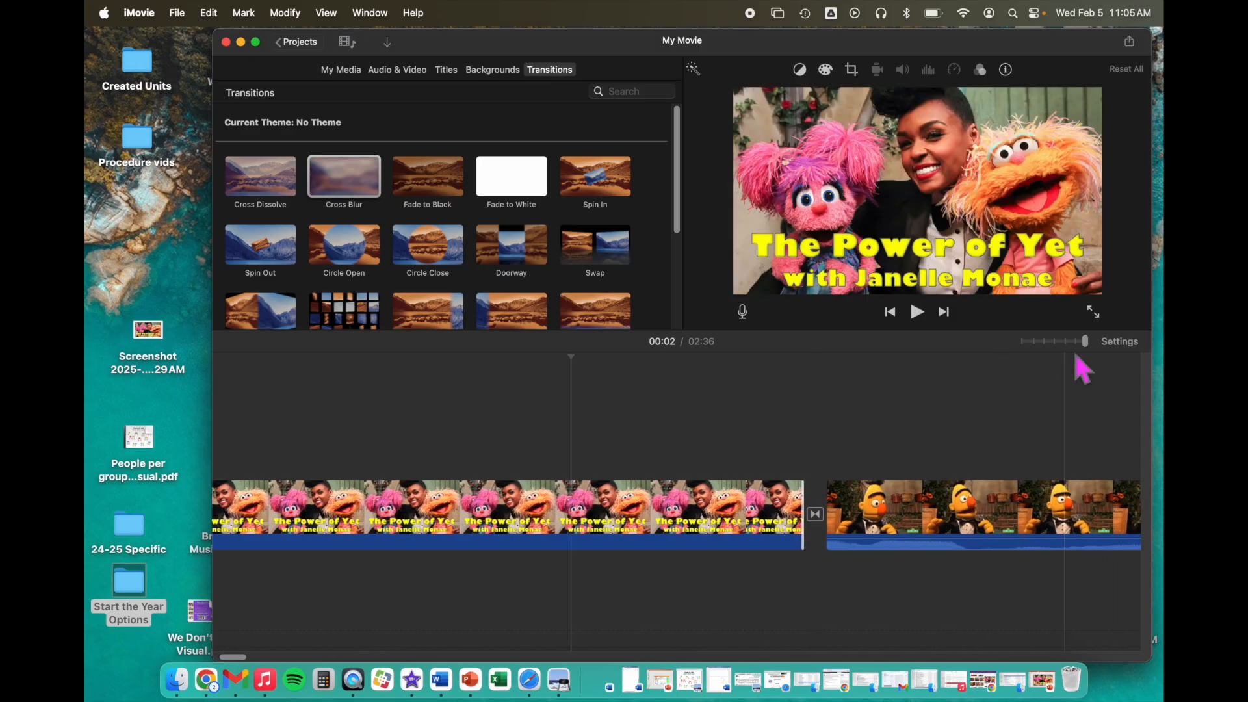
pyautogui.moveTo(1084, 343); pyautogui.dragTo(1062, 349)
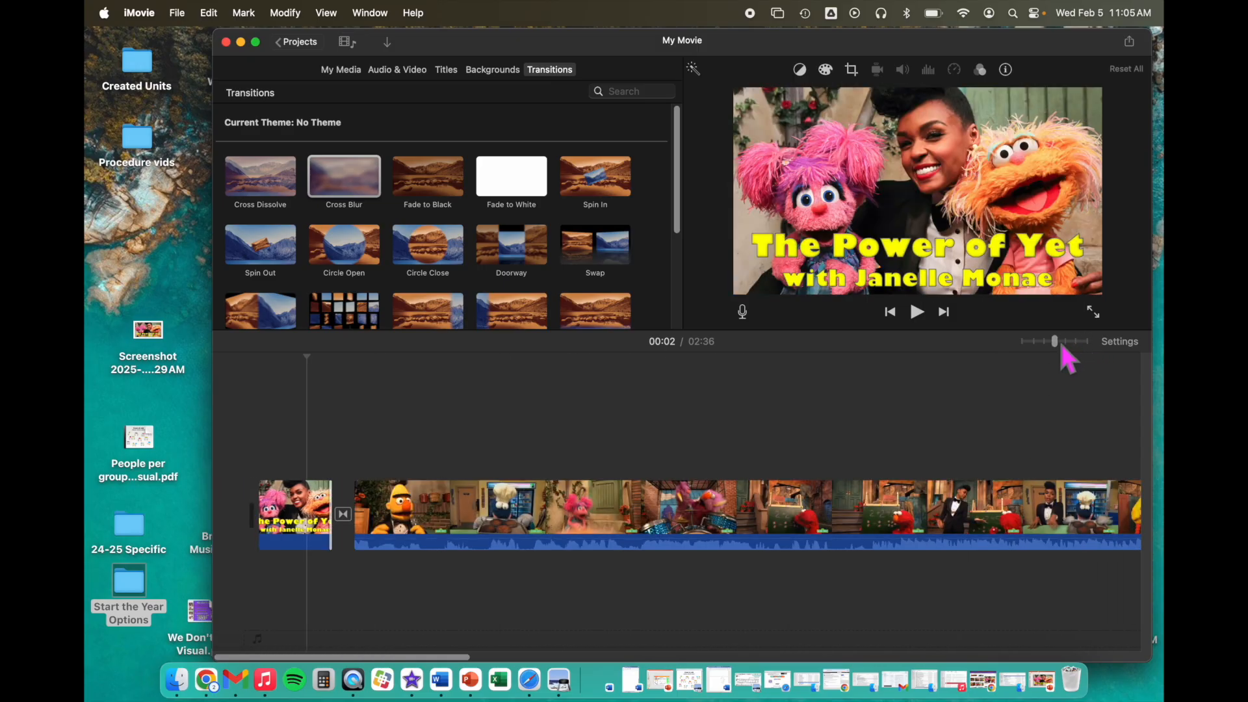
pyautogui.hscroll(10, 907, 409)
pyautogui.hscroll(10, 905, 408)
pyautogui.hscroll(2, 871, 427)
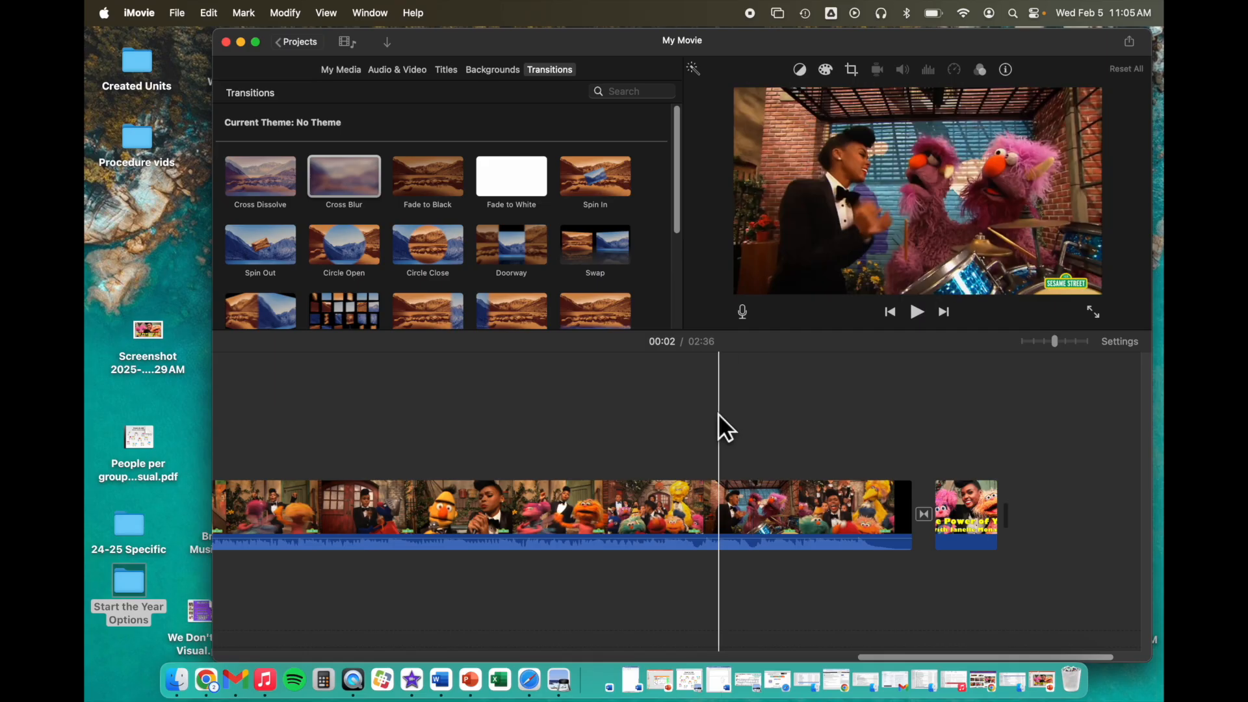
pyautogui.hscroll(-15, 719, 414)
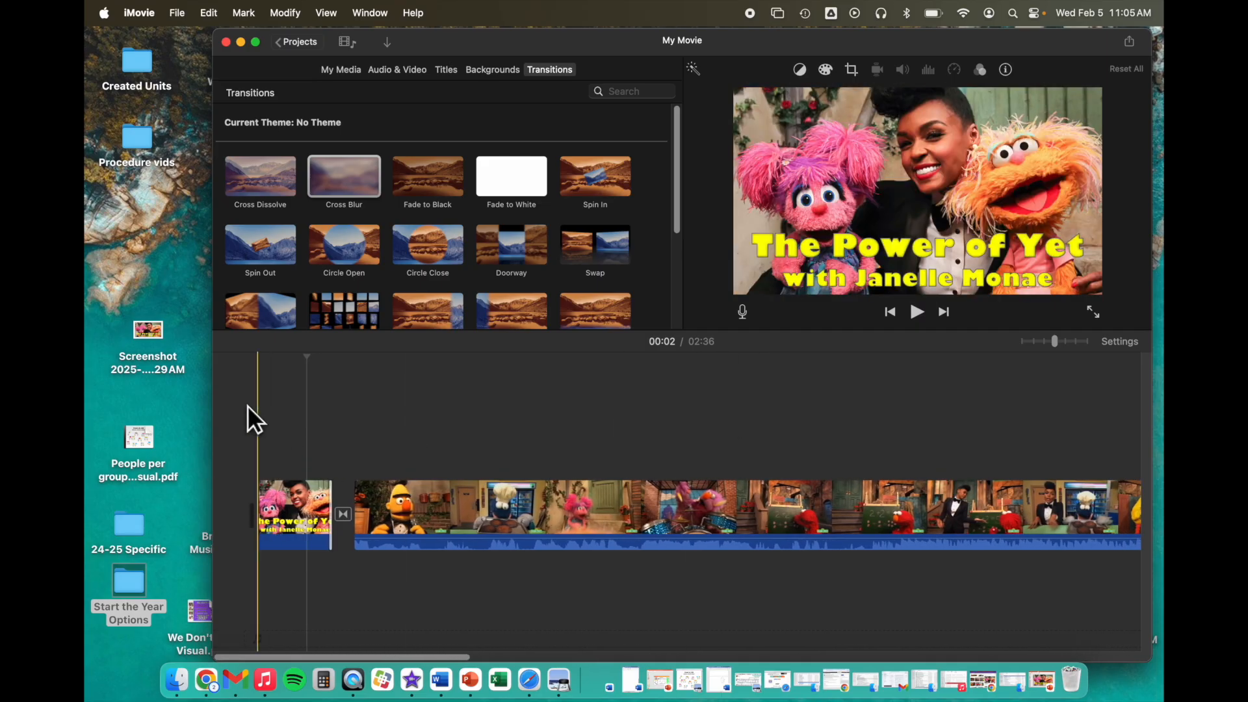
pyautogui.click(408, 517)
pyautogui.rightClick(408, 517)
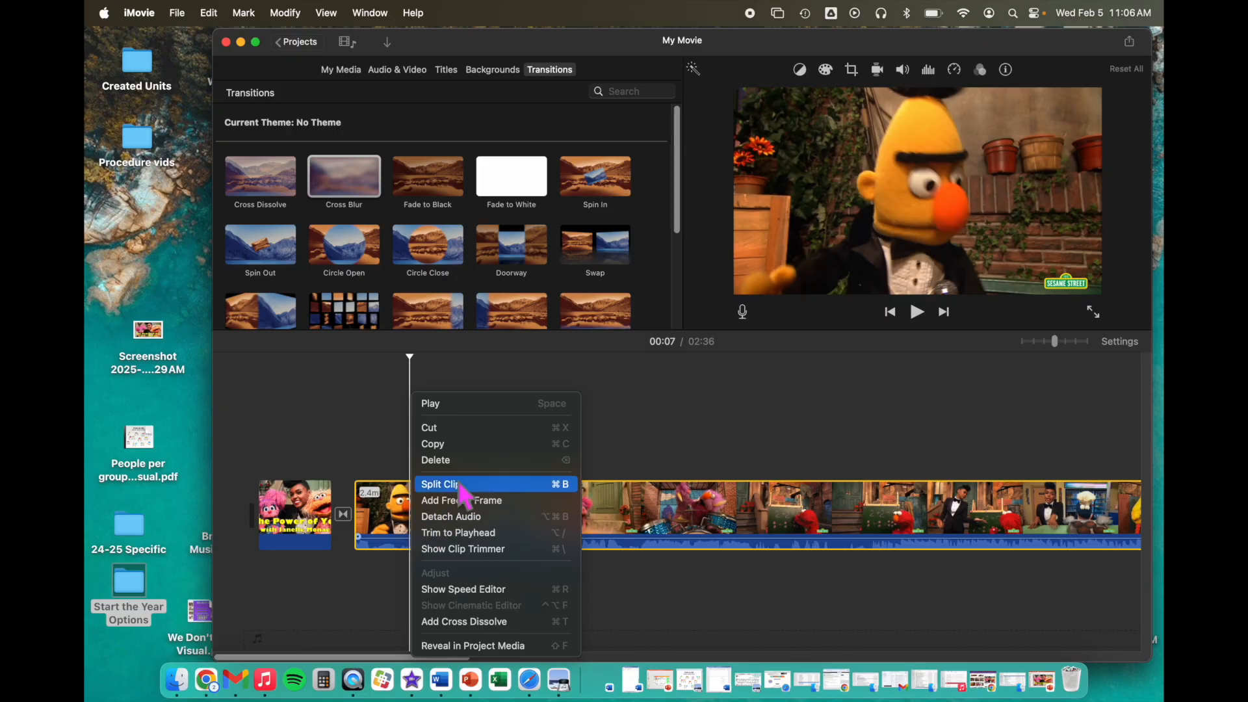
pyautogui.click(561, 444)
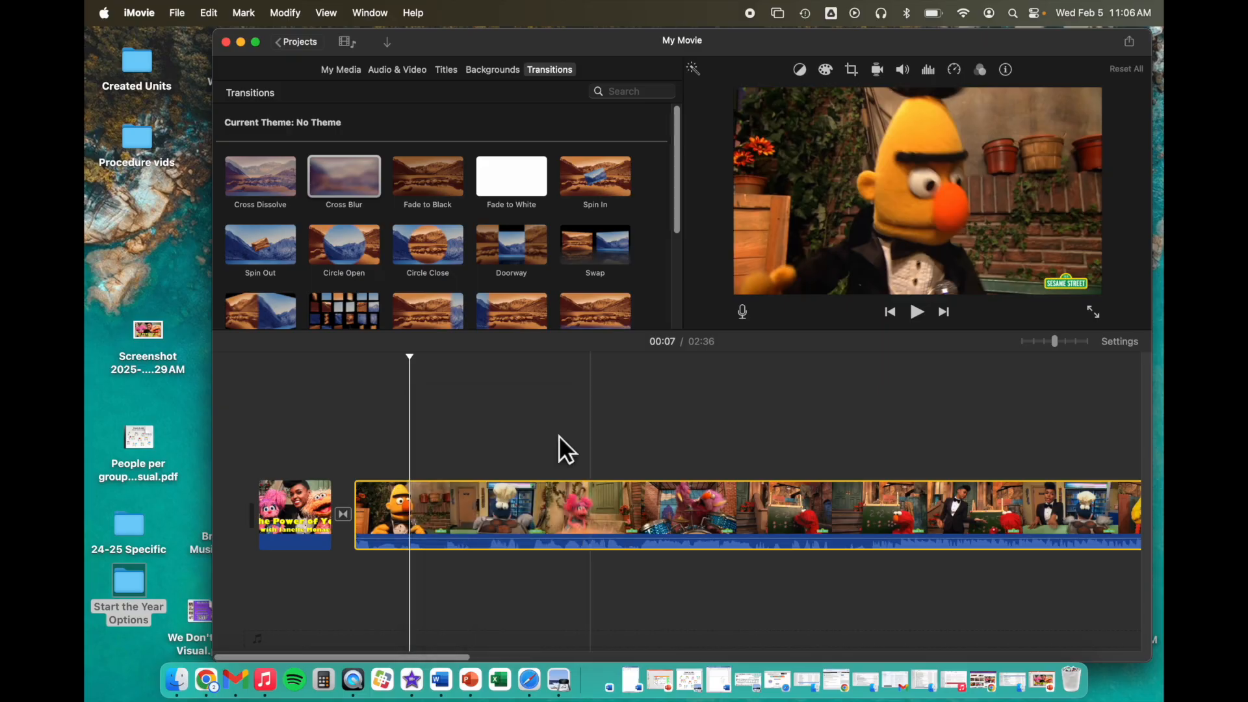
pyautogui.moveTo(356, 525); pyautogui.dragTo(380, 533)
pyautogui.press('super+z')
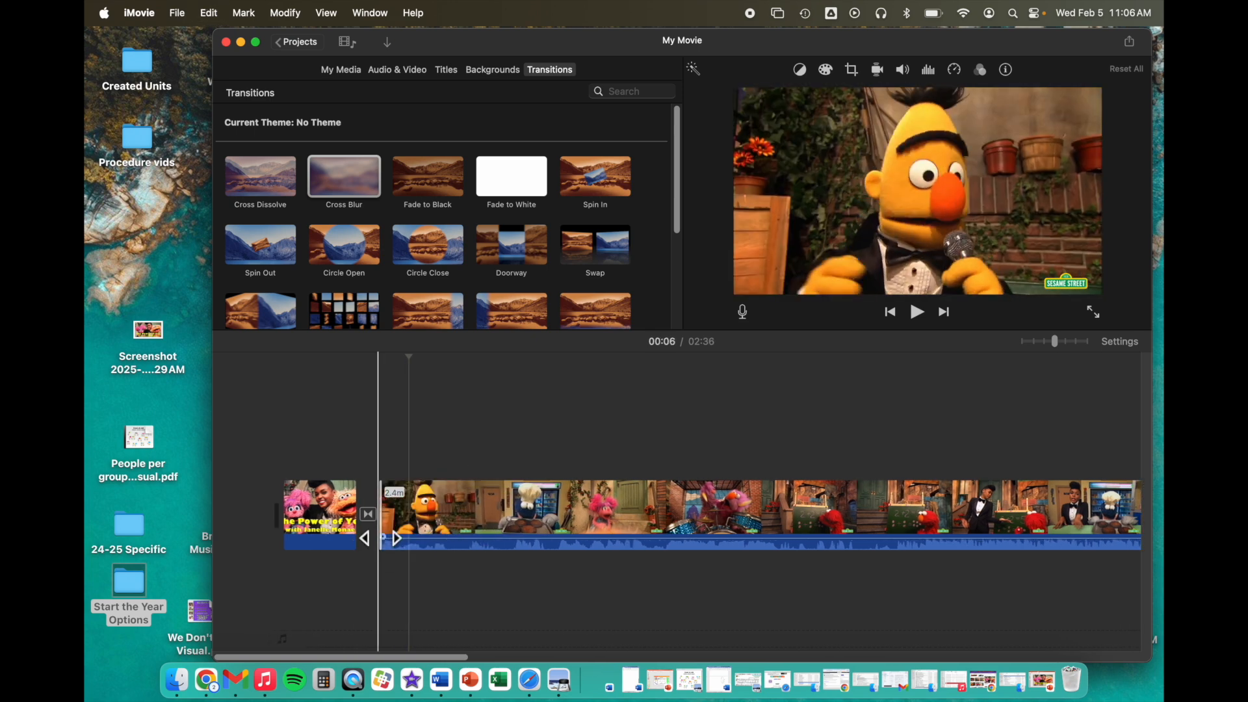
# - Add a Split title over the opening title image at the start of the movie
pyautogui.press('Home')
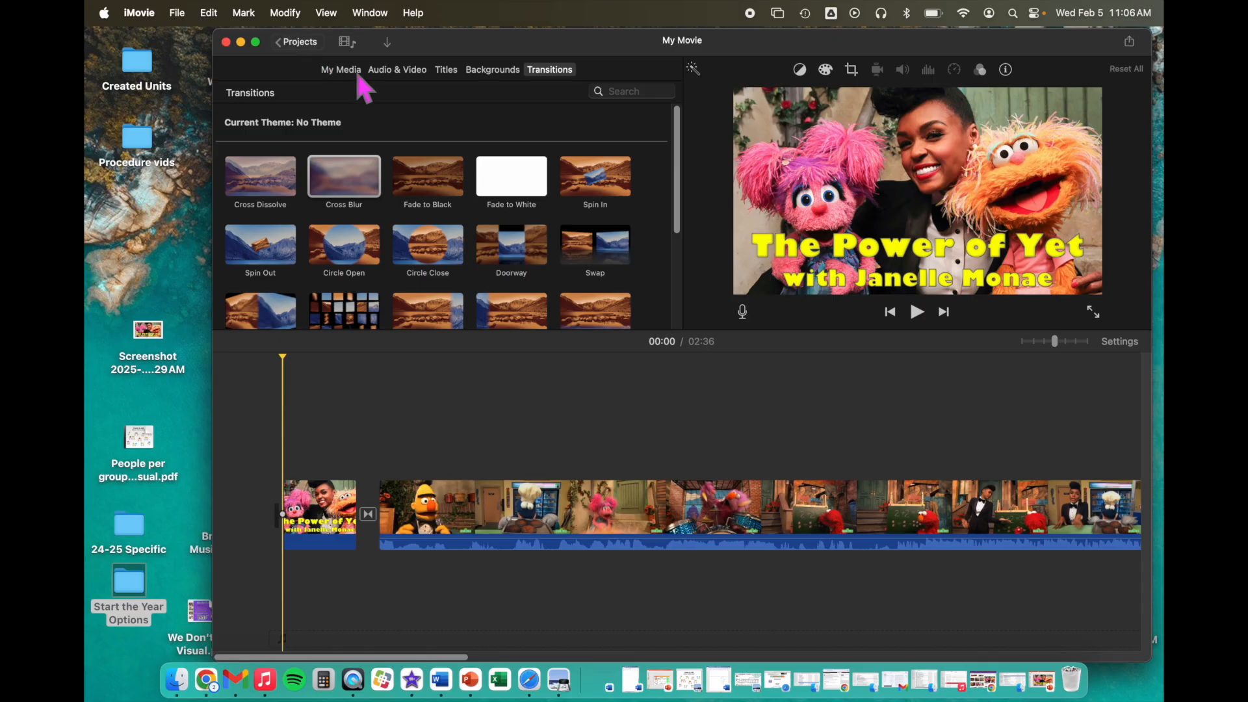
pyautogui.click(446, 70)
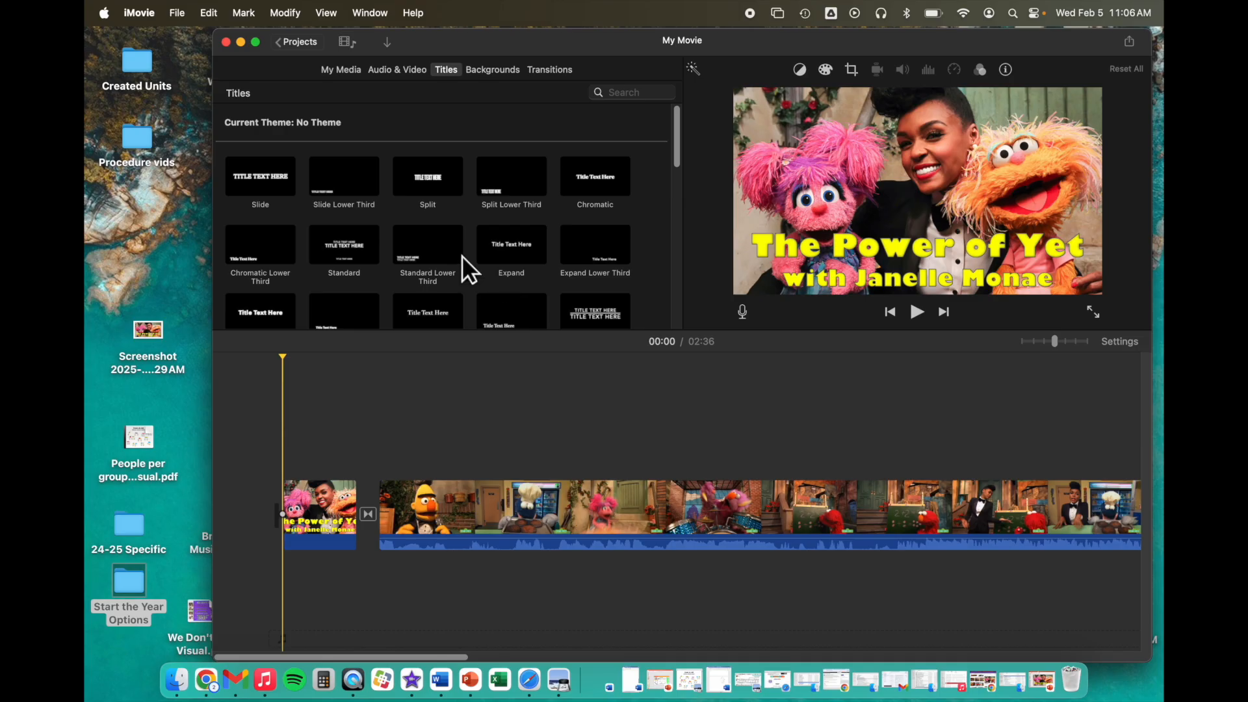
pyautogui.moveTo(428, 186); pyautogui.dragTo(280, 461)
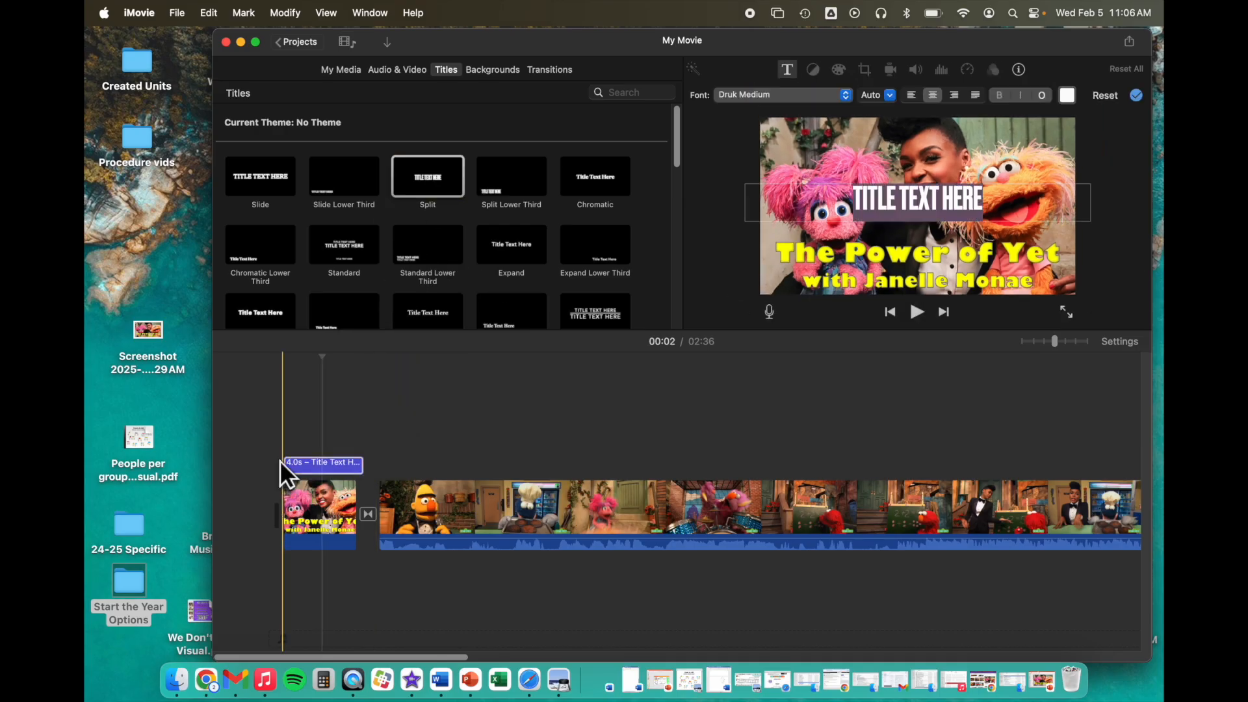
pyautogui.click(320, 457)
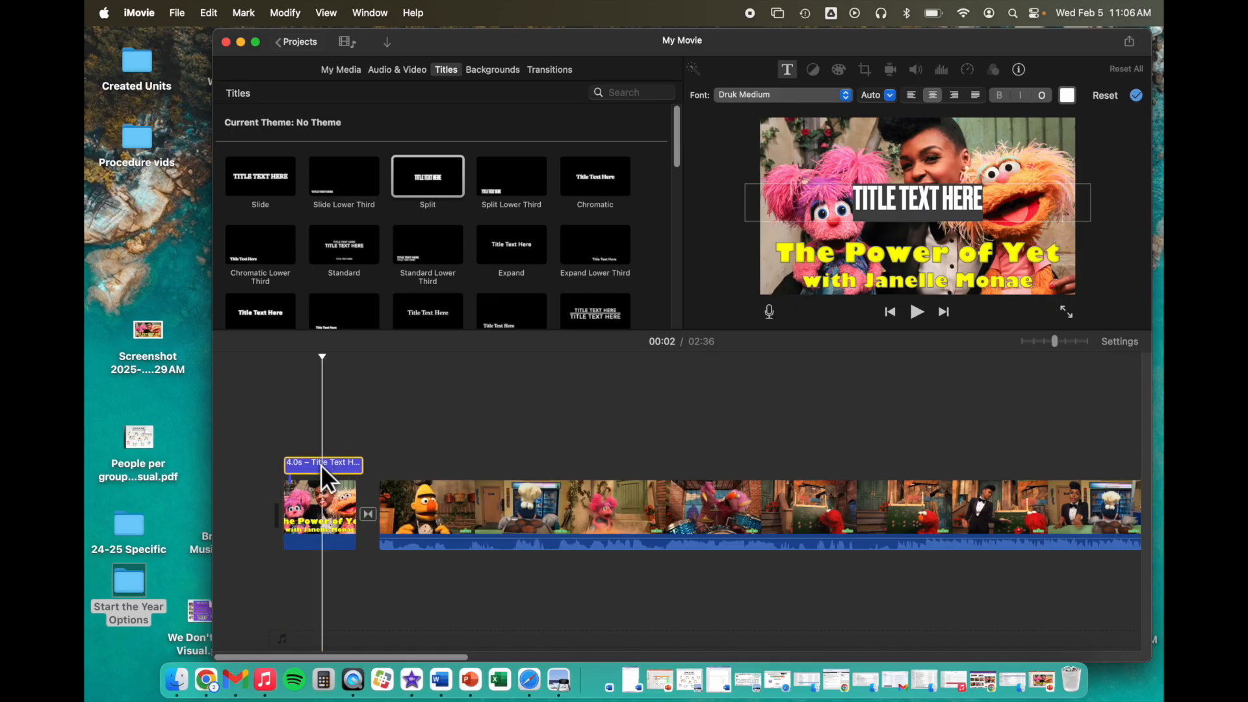
# - Replace the Split title's placeholder text with "SING WITH", the teacher's name and a microphone emoji
pyautogui.click(979, 200)
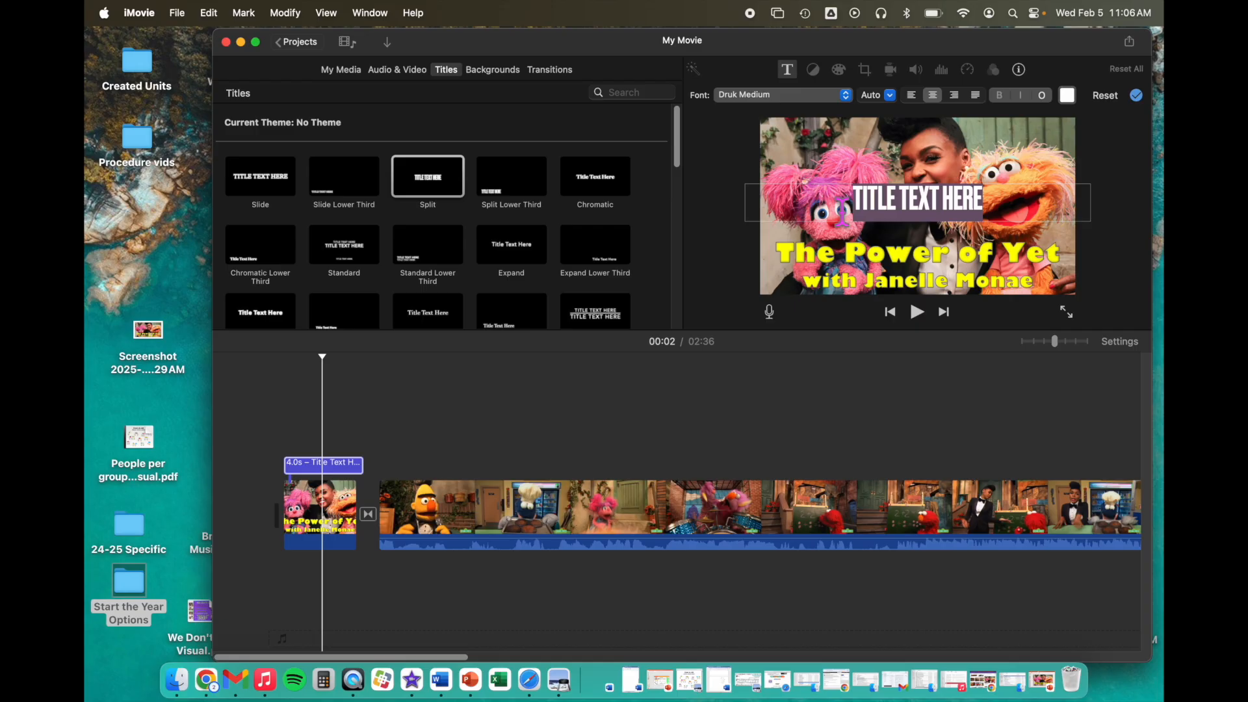
pyautogui.write('SING WITH MS. BZIK')
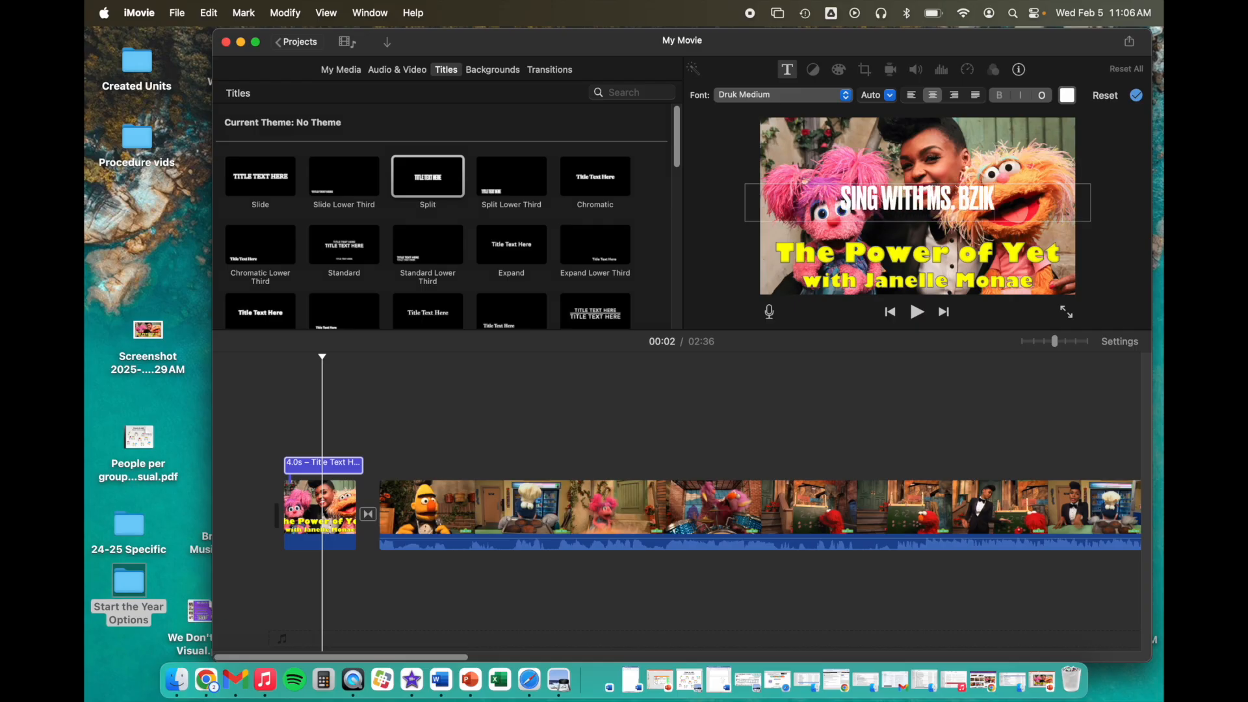
pyautogui.press('ctrl+super+space')
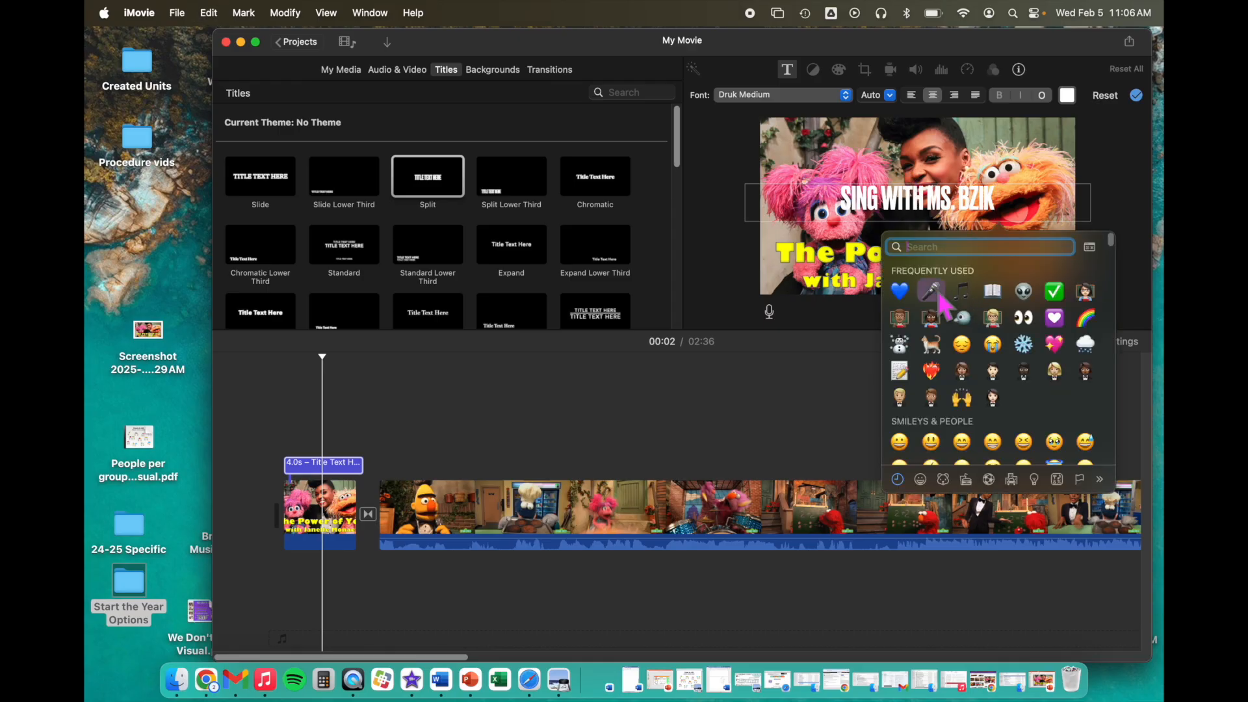
pyautogui.click(931, 291)
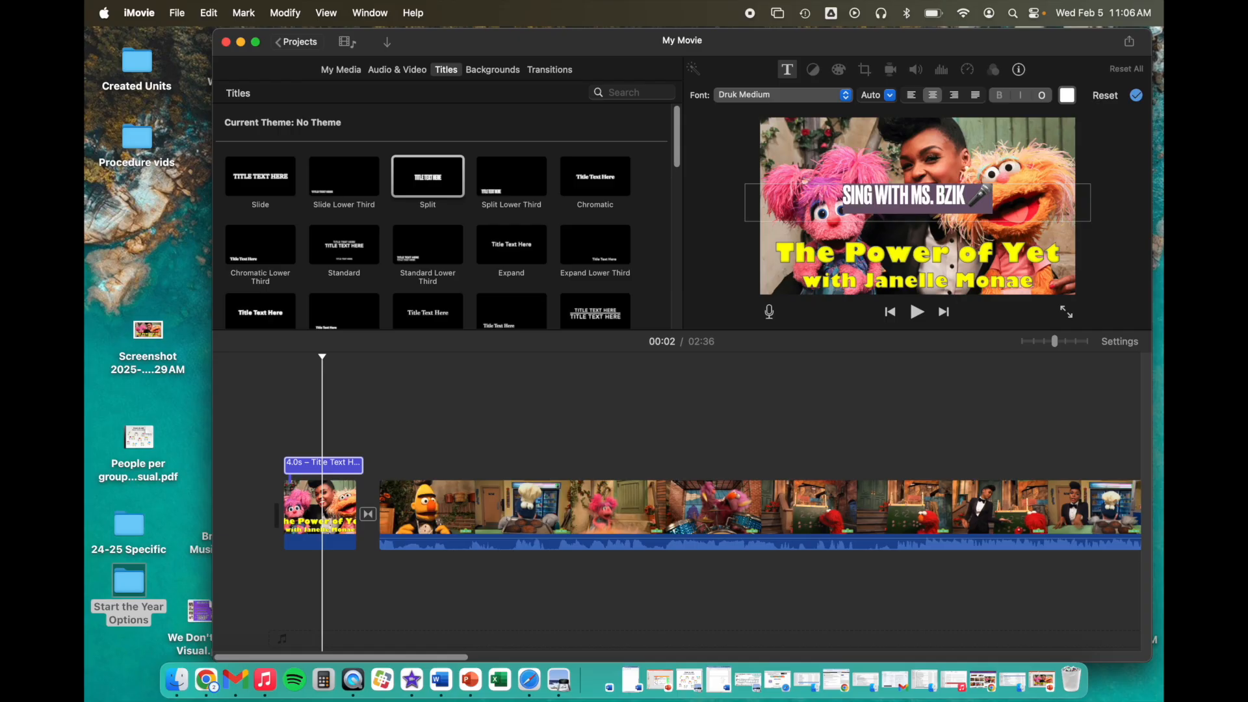
# - Set the font size of the opening Split title to 212
pyautogui.click(891, 96)
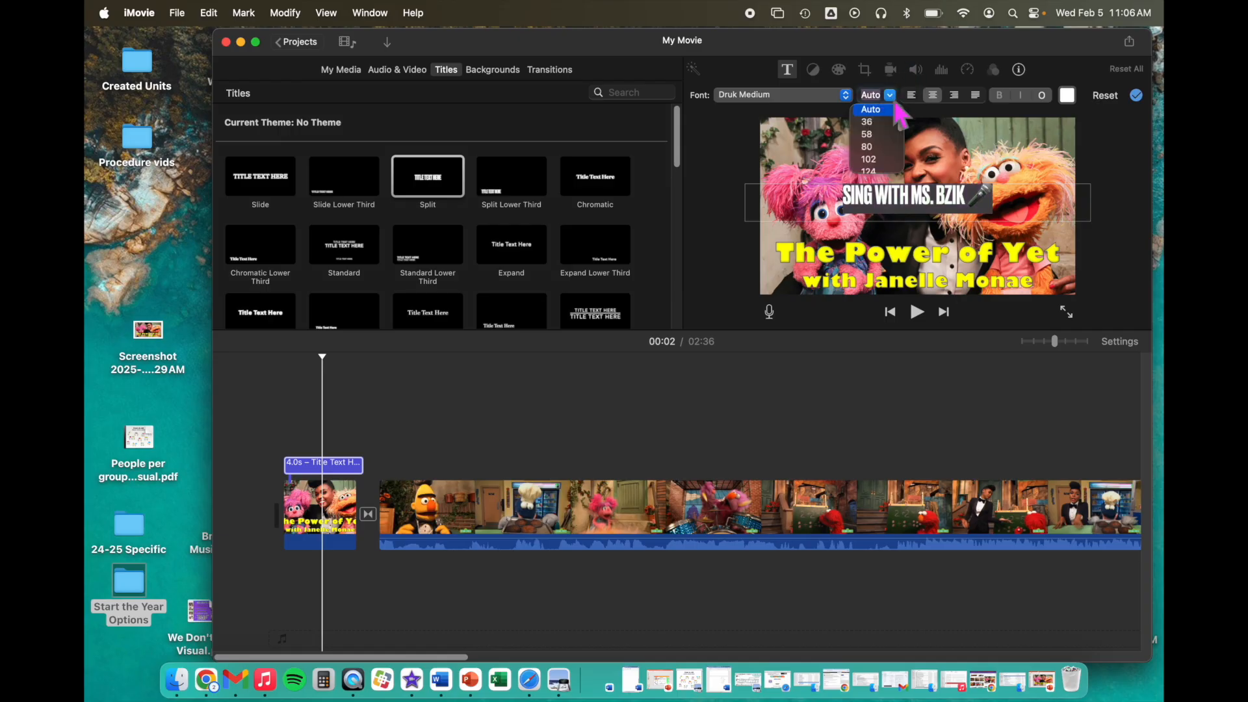
pyautogui.click(880, 148)
pyautogui.click(892, 97)
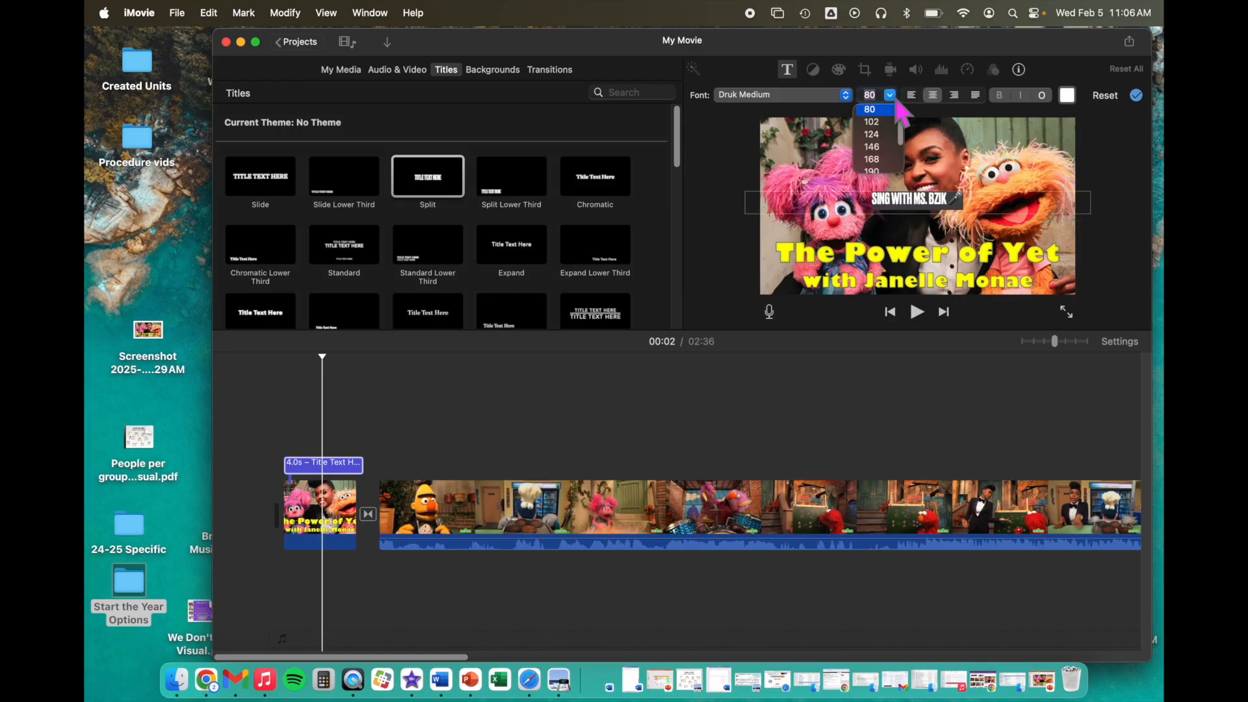
pyautogui.scroll(-2, 894, 173)
pyautogui.click(877, 170)
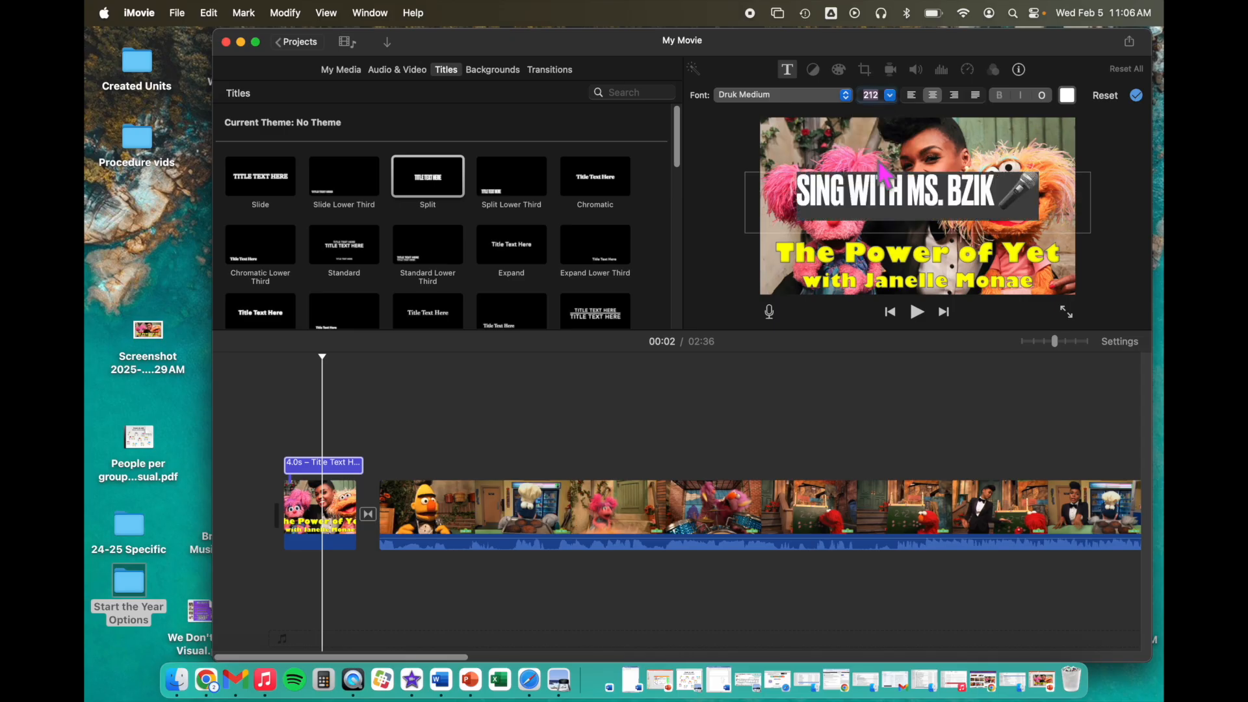
# - Set the text colour of the Split title over the opening image to Magenta
pyautogui.click(786, 390)
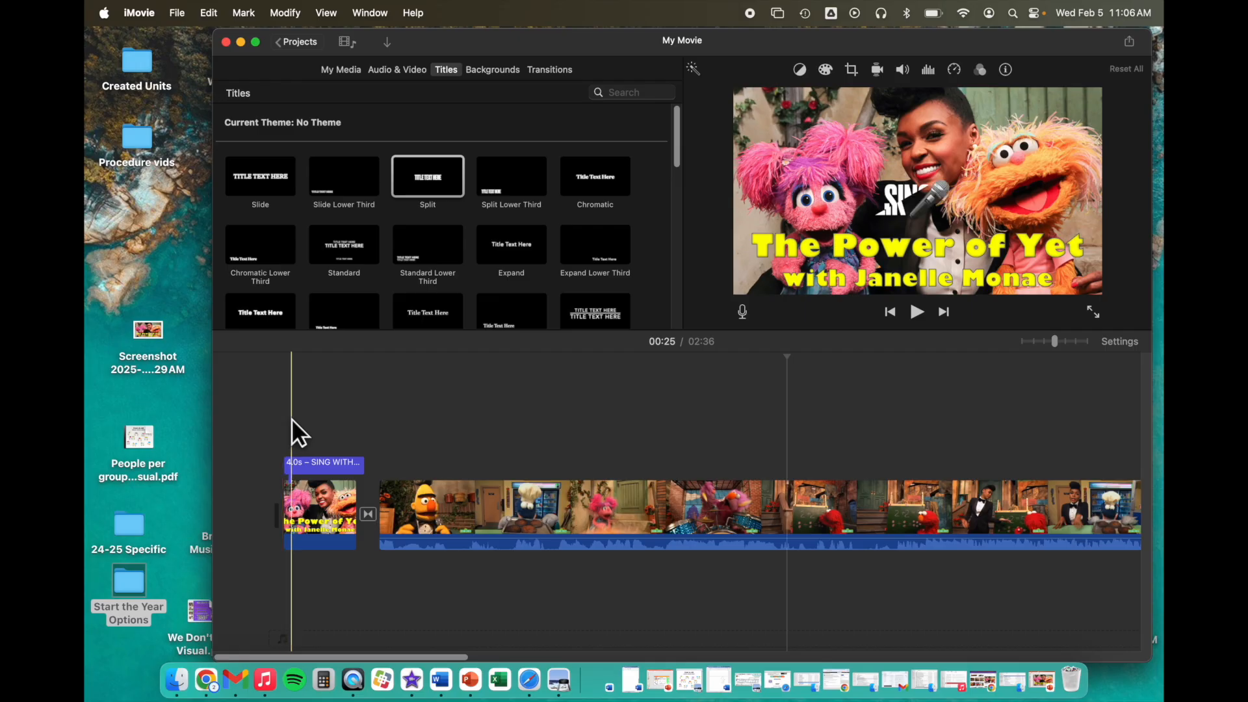
pyautogui.click(308, 461)
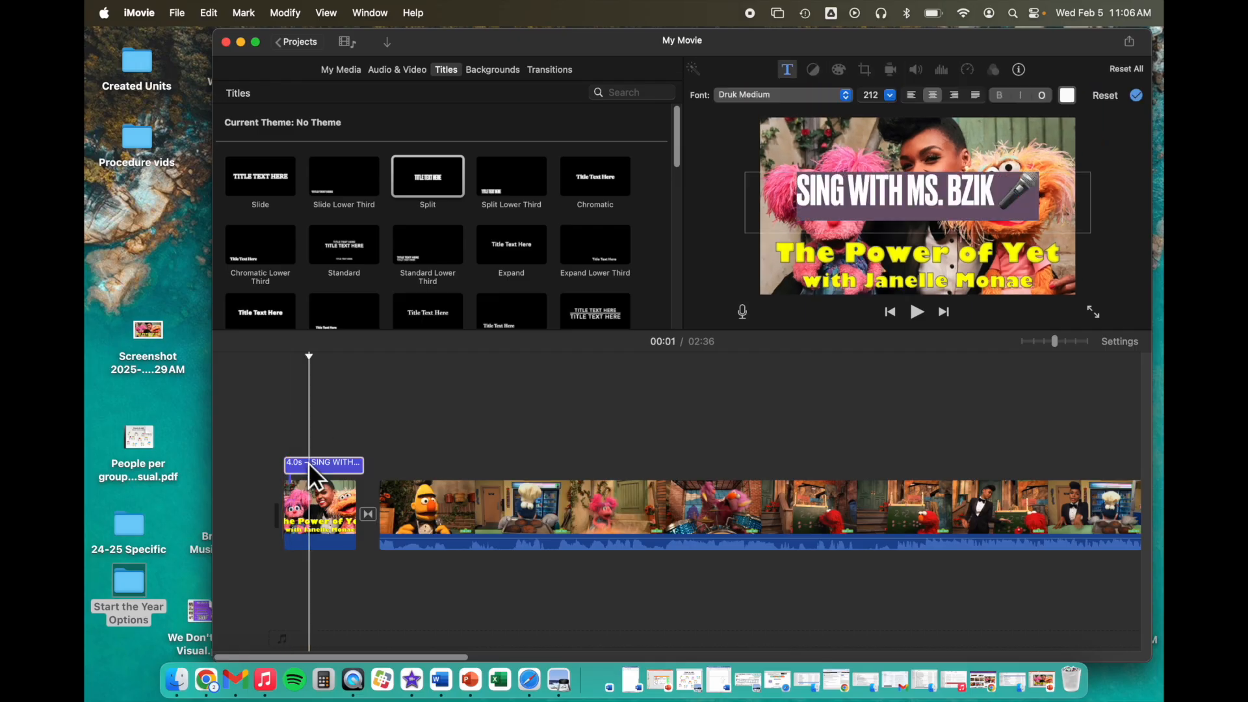
pyautogui.click(1068, 95)
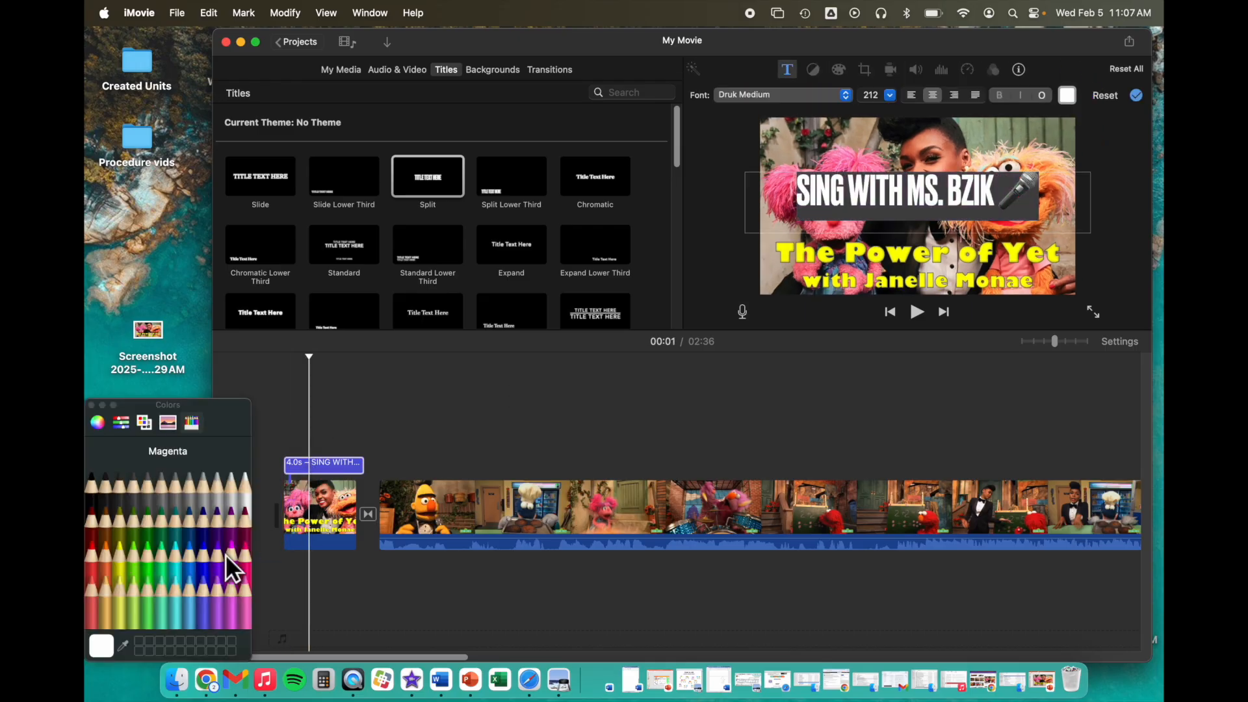
pyautogui.click(232, 565)
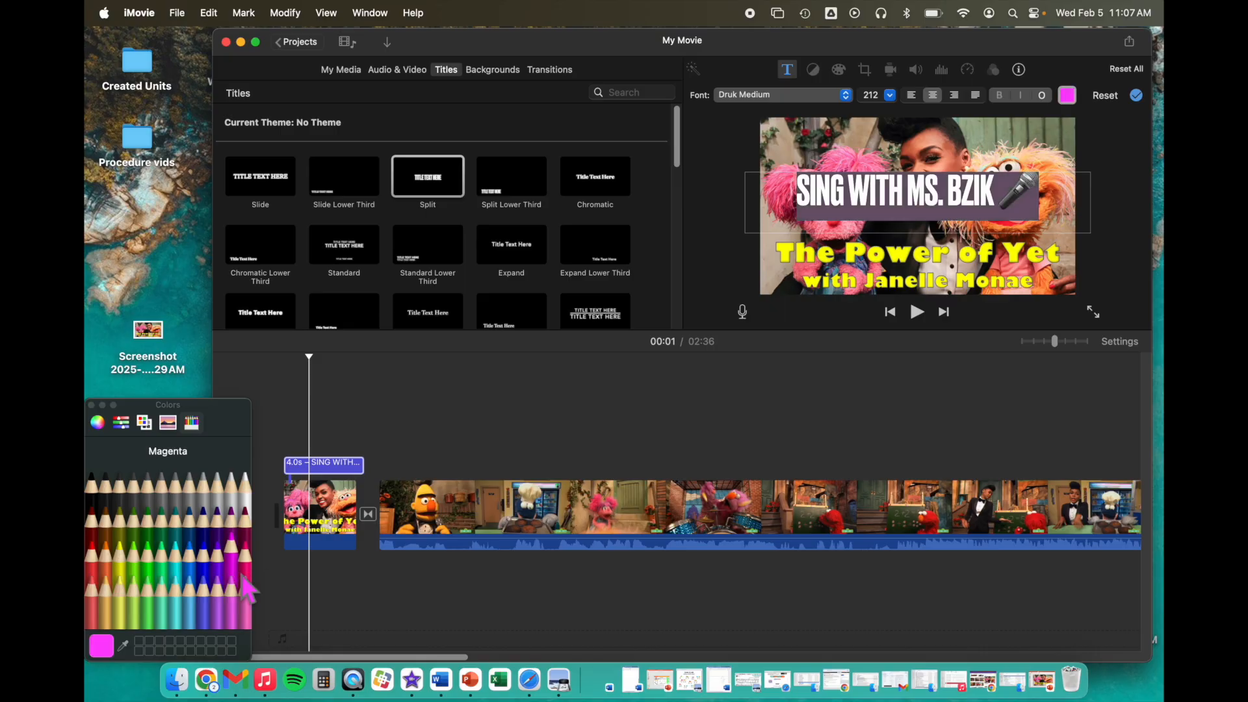
pyautogui.click(91, 404)
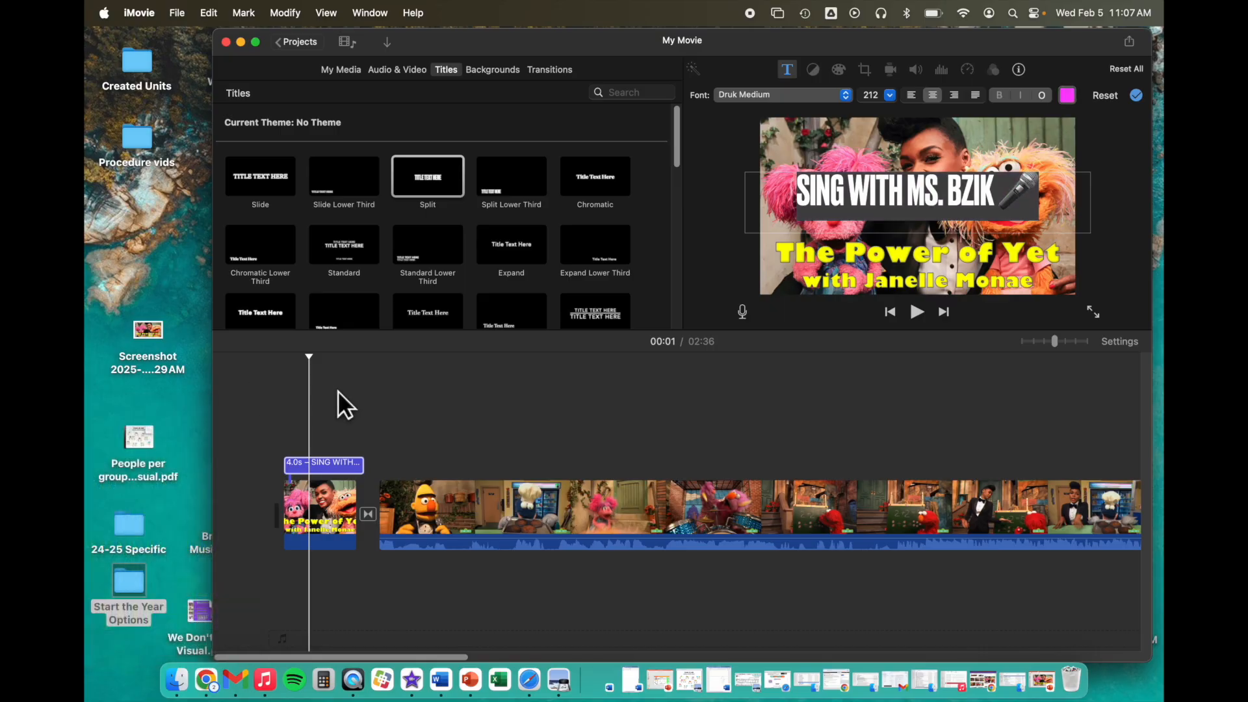
pyautogui.click(338, 391)
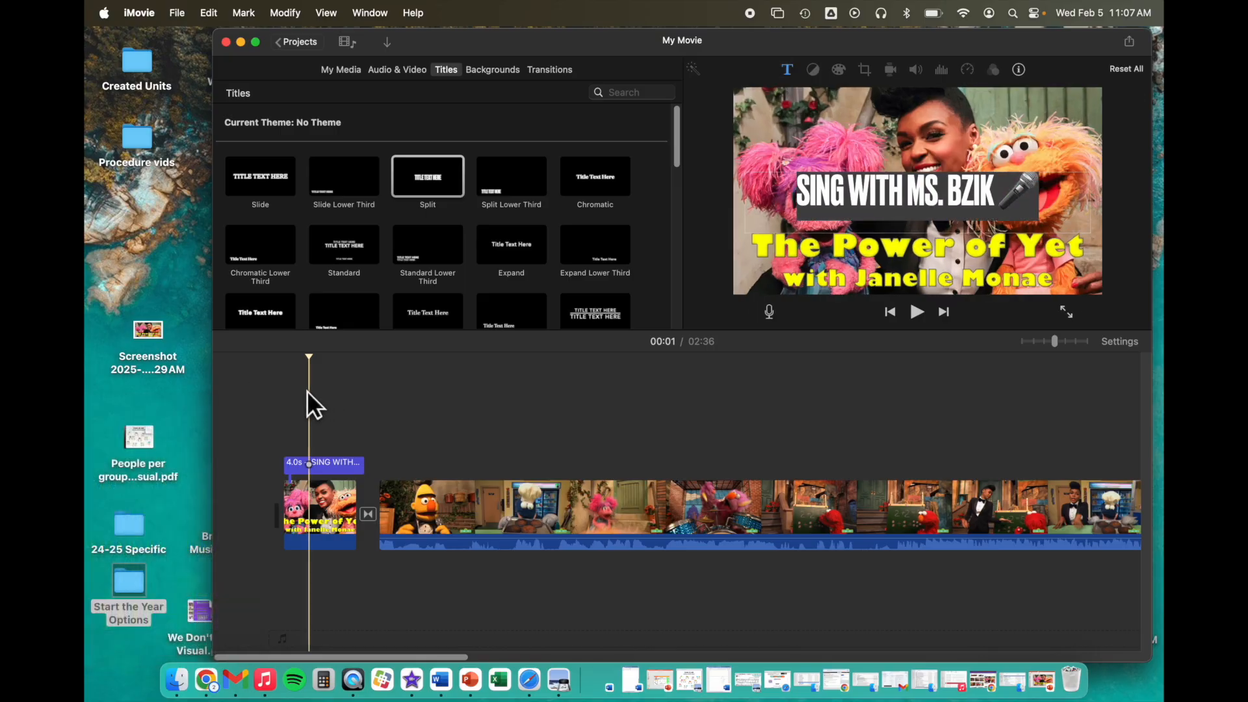
# - Set the text colour of the opening Split title to Bubblegum
pyautogui.click(320, 465)
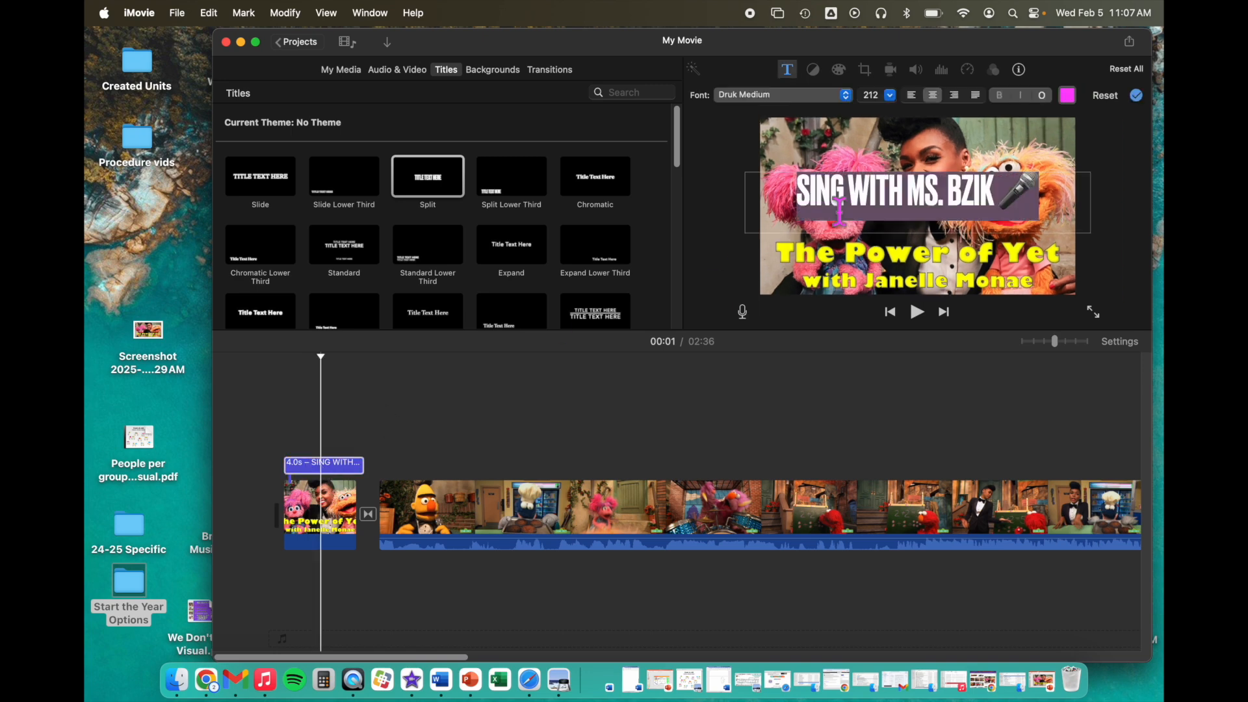
pyautogui.click(1068, 96)
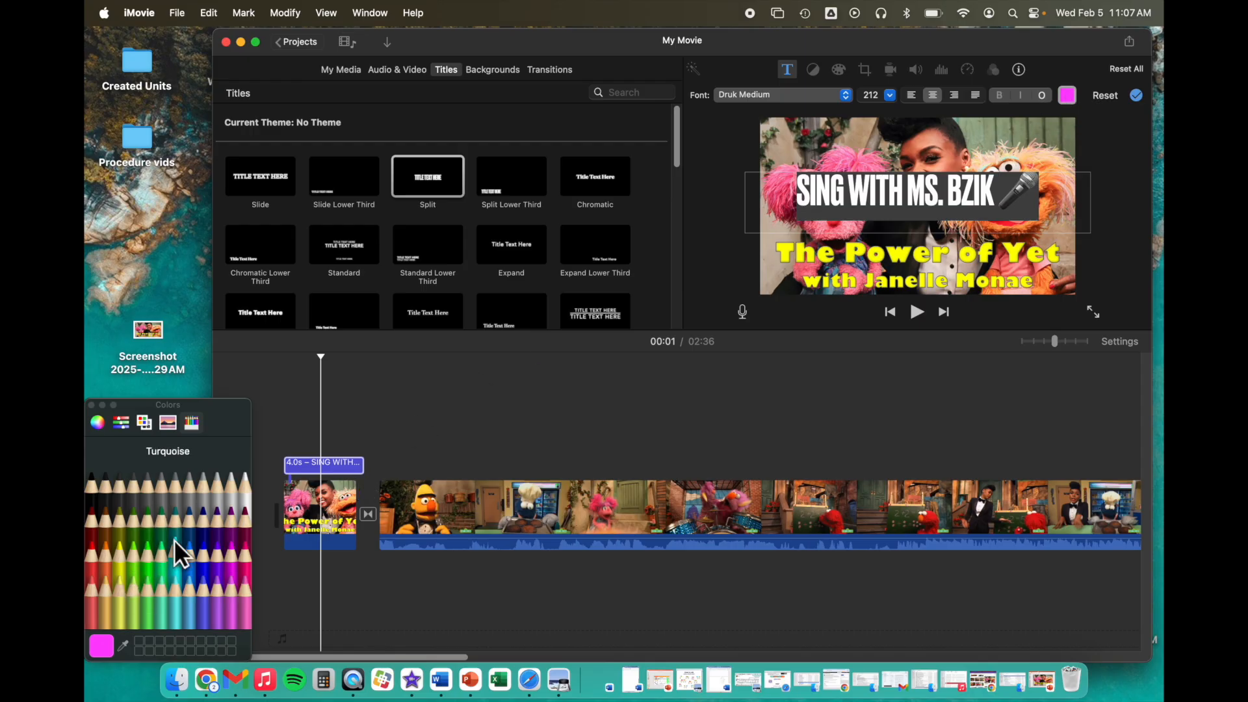
pyautogui.click(220, 572)
pyautogui.click(241, 623)
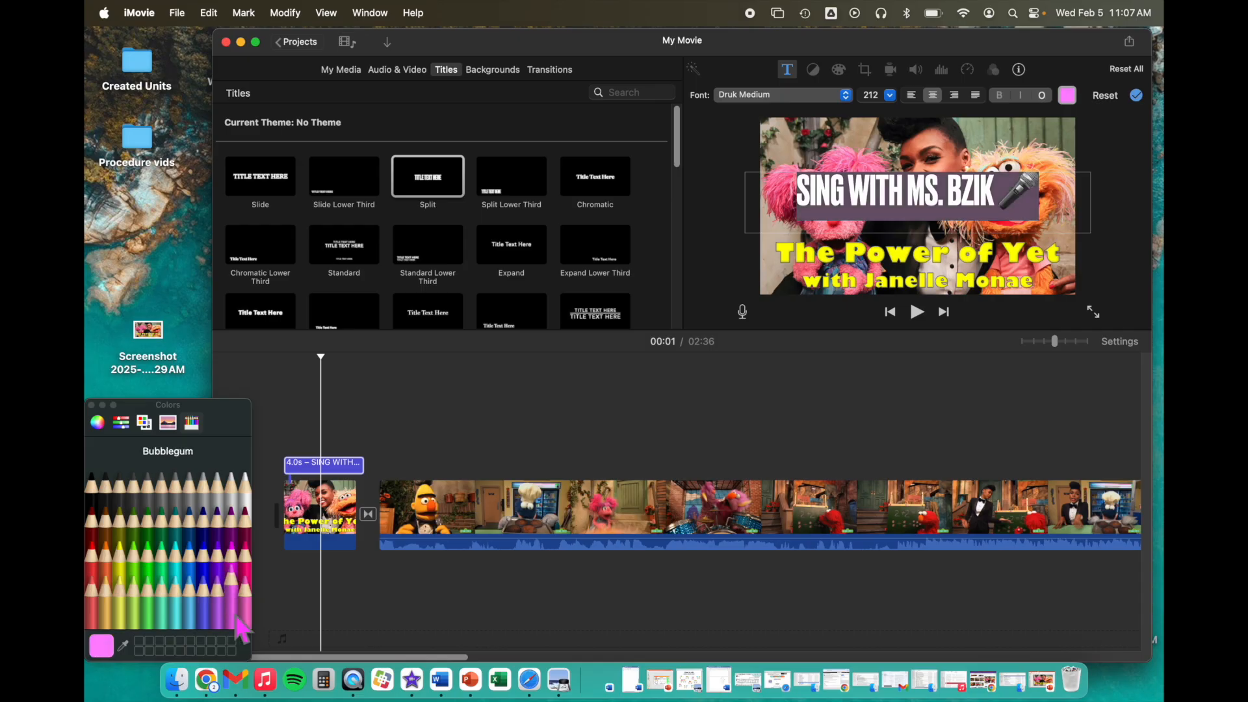
pyautogui.click(92, 405)
# - Check the opening Split title in the preview and delete it from the timeline
pyautogui.click(273, 400)
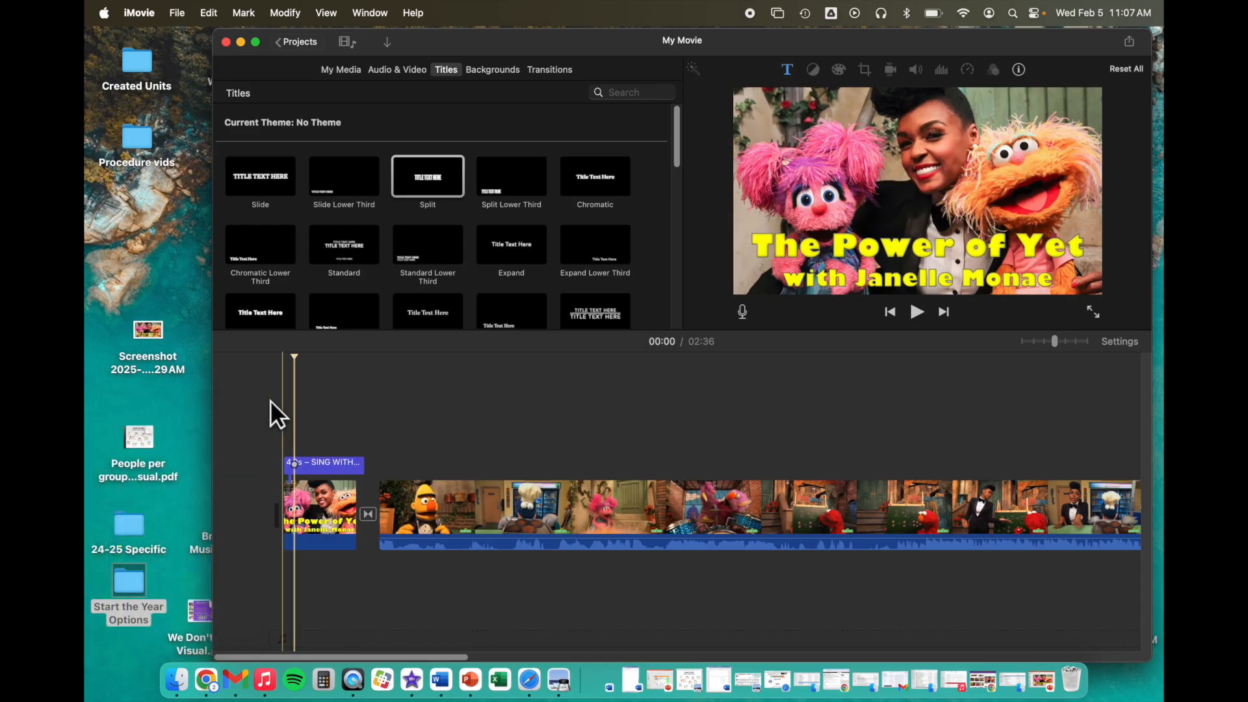
pyautogui.click(313, 465)
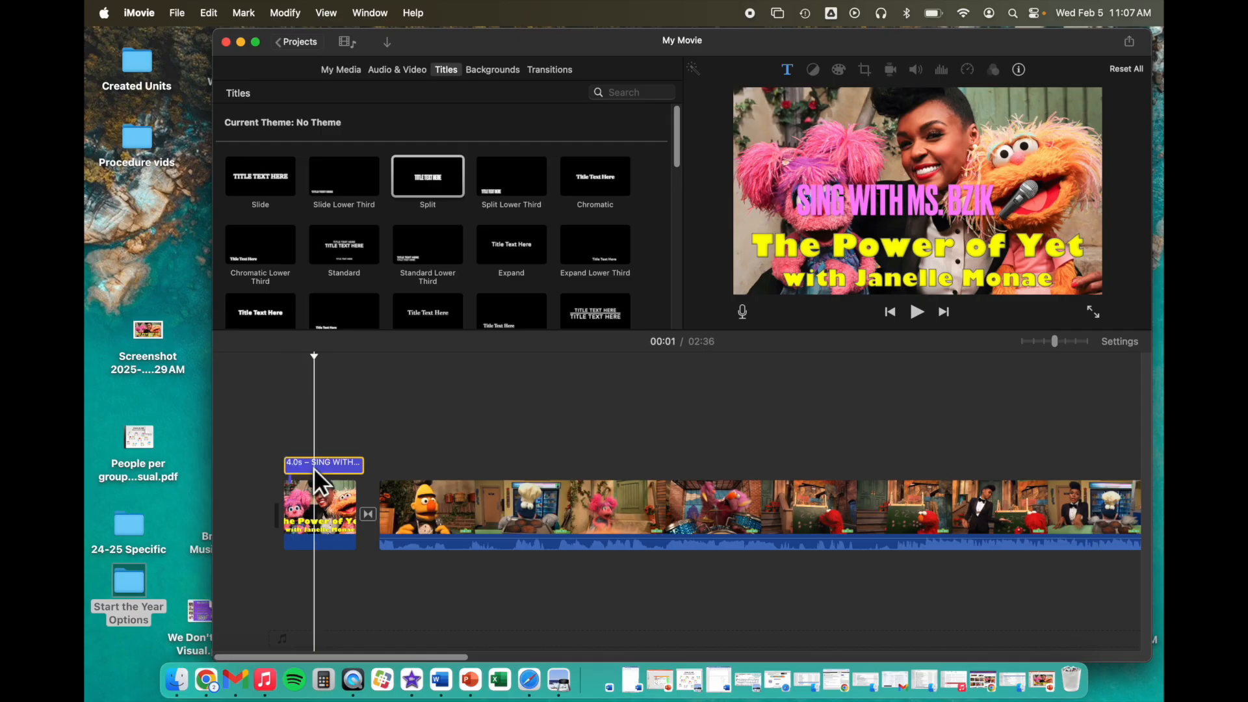
pyautogui.press('Delete')
# - Return to the project overview and name the project "The Power of Yet - lyrics"
pyautogui.click(299, 42)
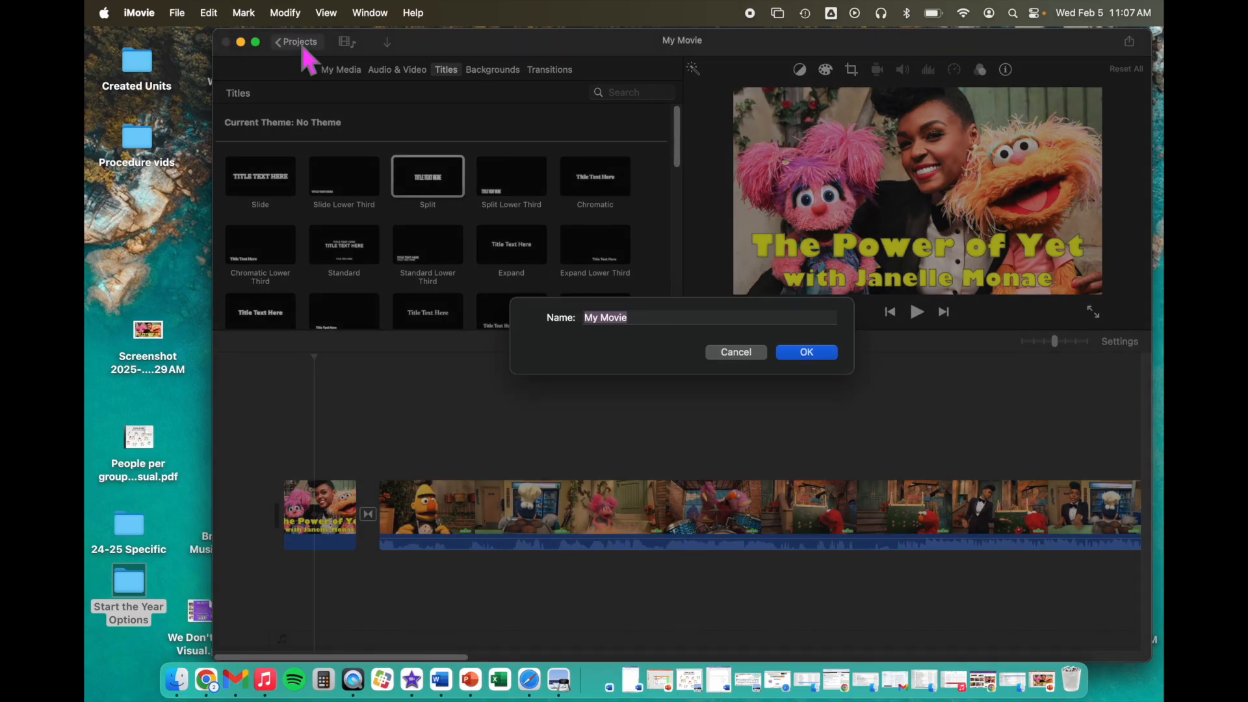
pyautogui.write('The Power of Yet - lyrics')
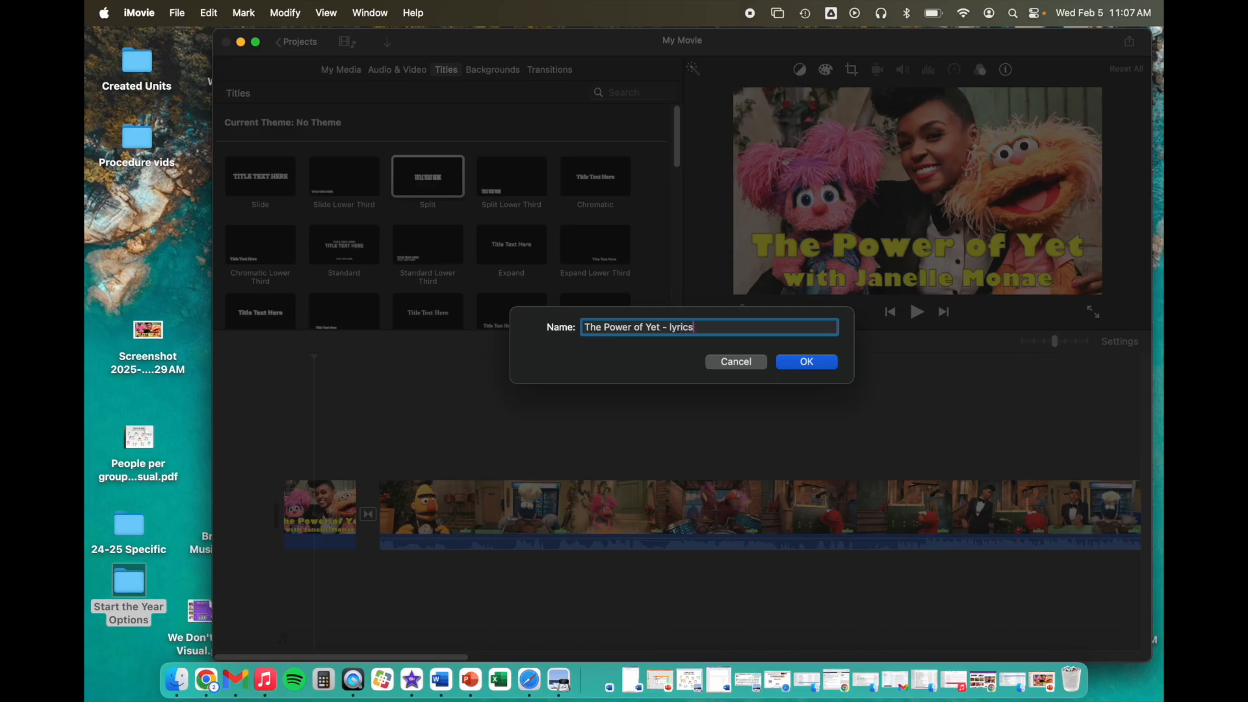
pyautogui.click(818, 362)
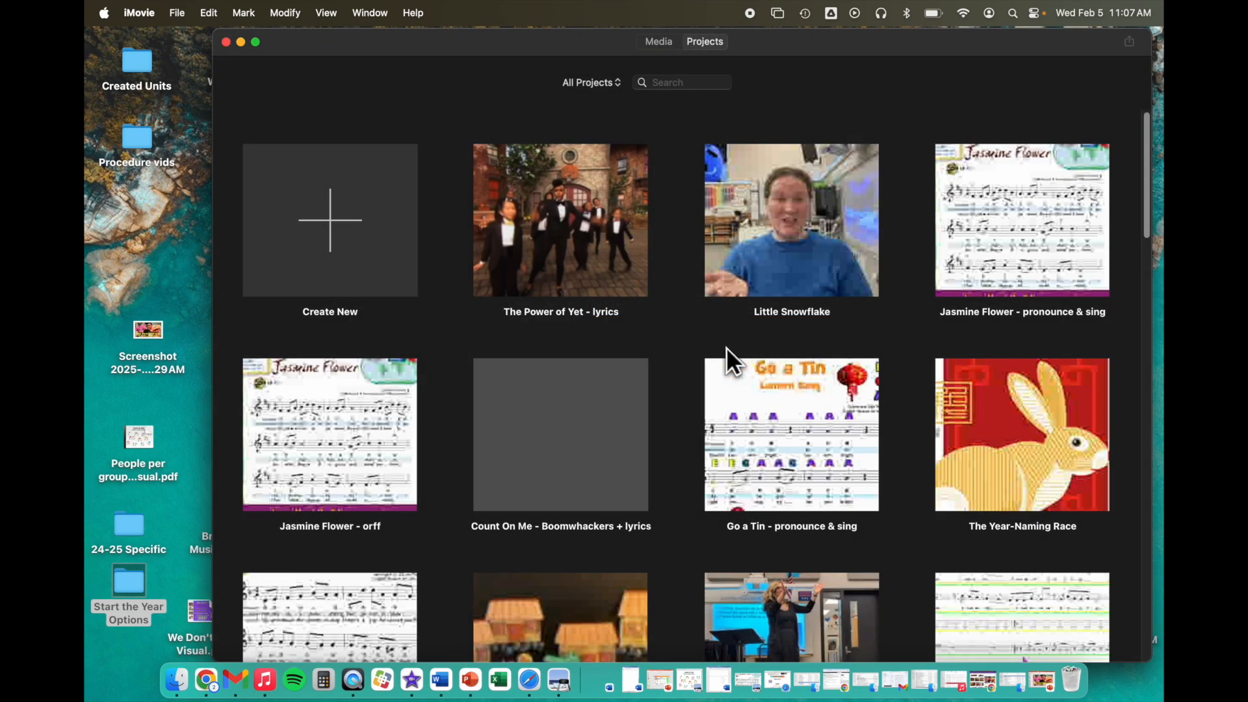
# - Copy the opening "Sing with" title from the Little Snowflake project to the start of The Power of Yet - lyrics and preview it
pyautogui.doubleClick(744, 263)
pyautogui.click(296, 464)
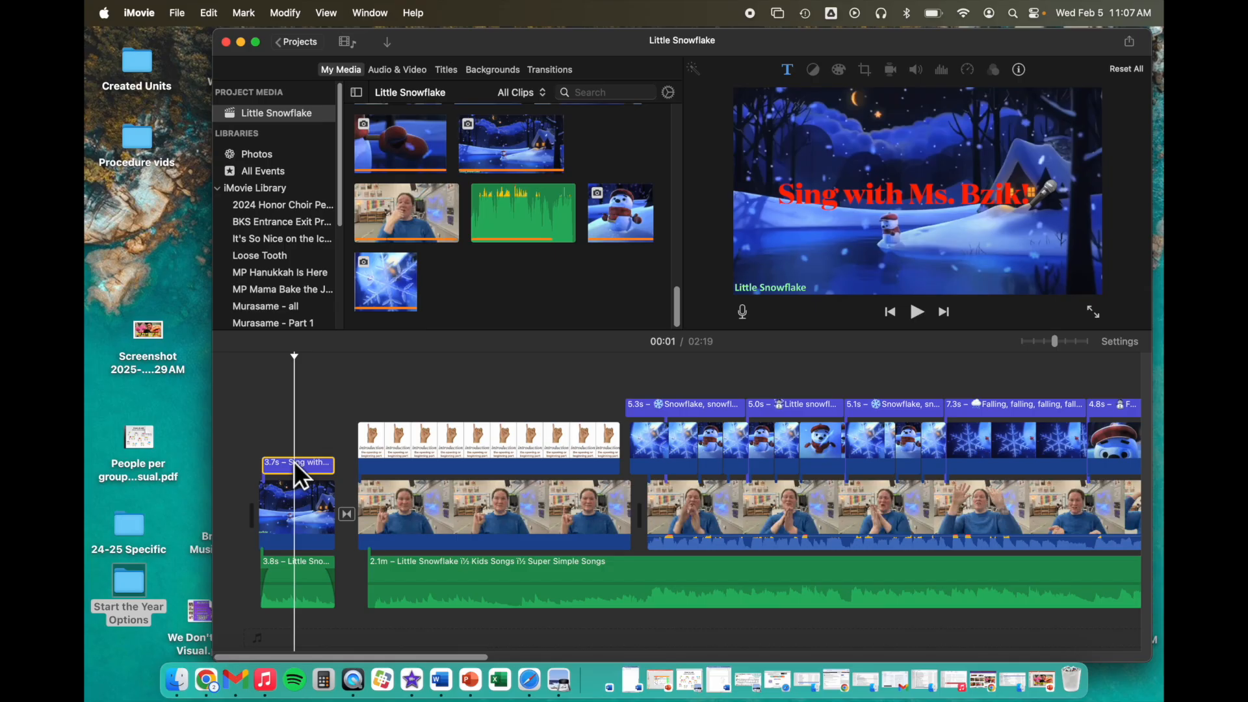
pyautogui.click(302, 48)
pyautogui.click(738, 260)
pyautogui.doubleClick(736, 257)
pyautogui.click(243, 403)
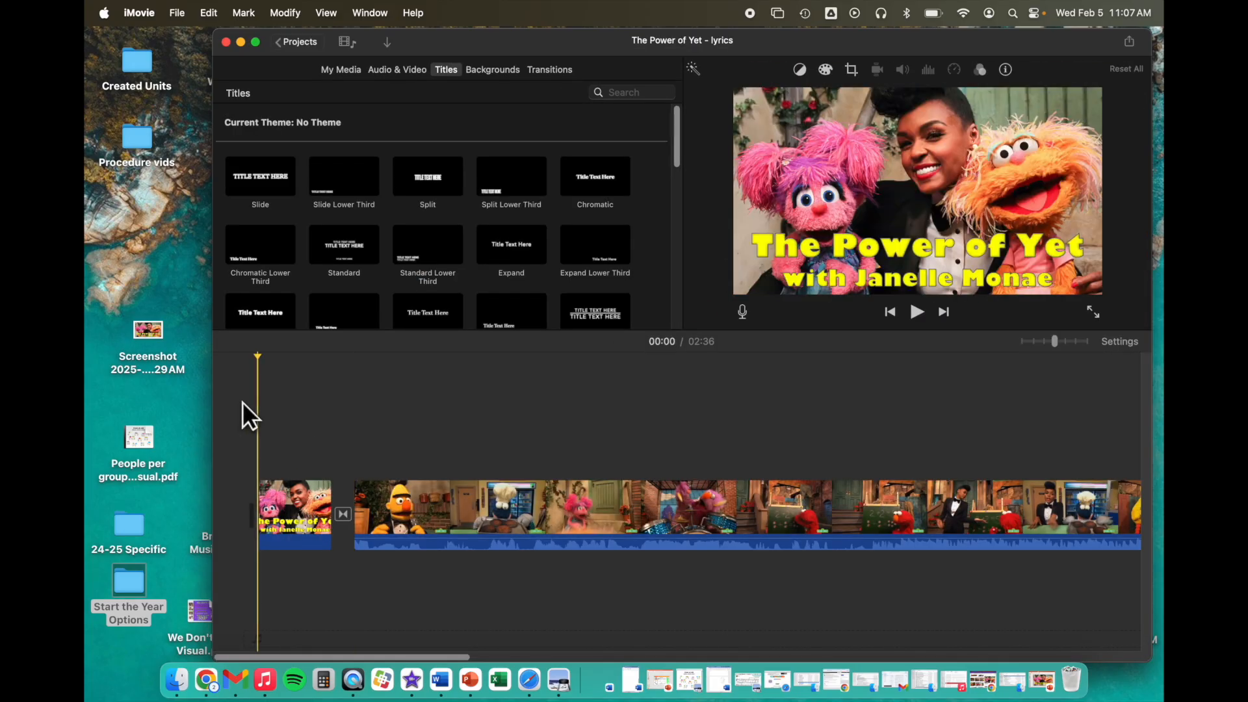
pyautogui.press('super+v')
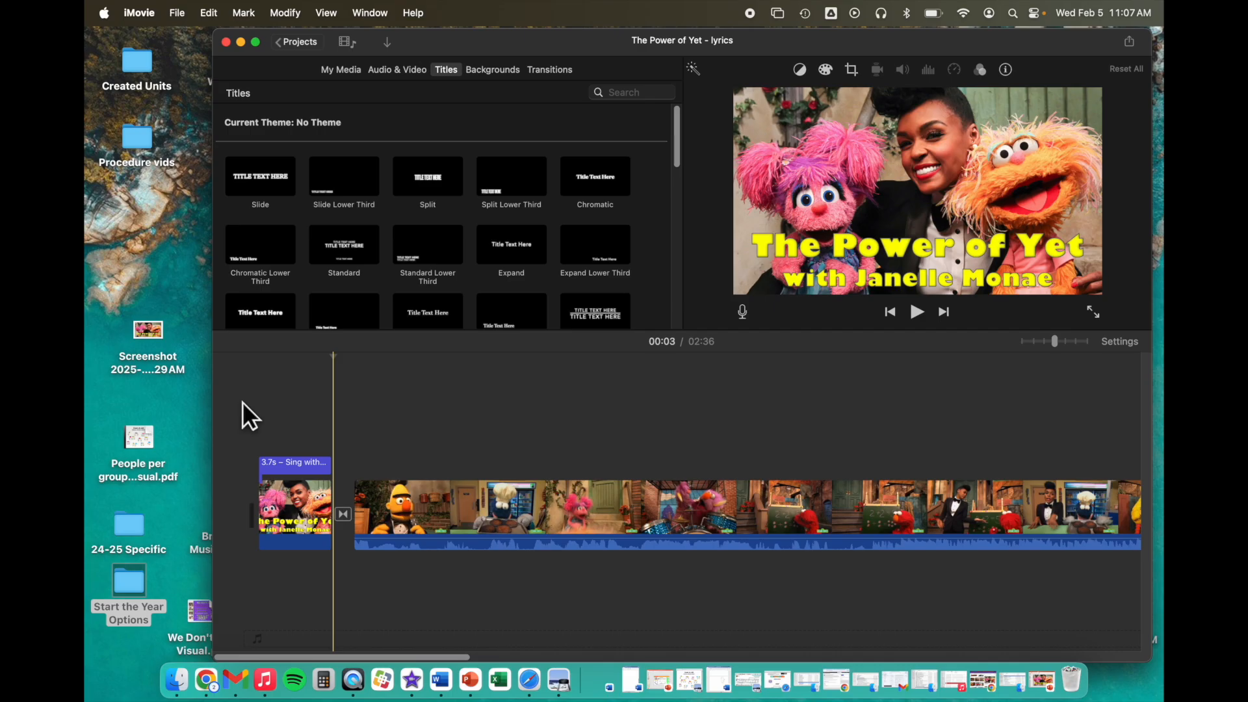
pyautogui.press('space')
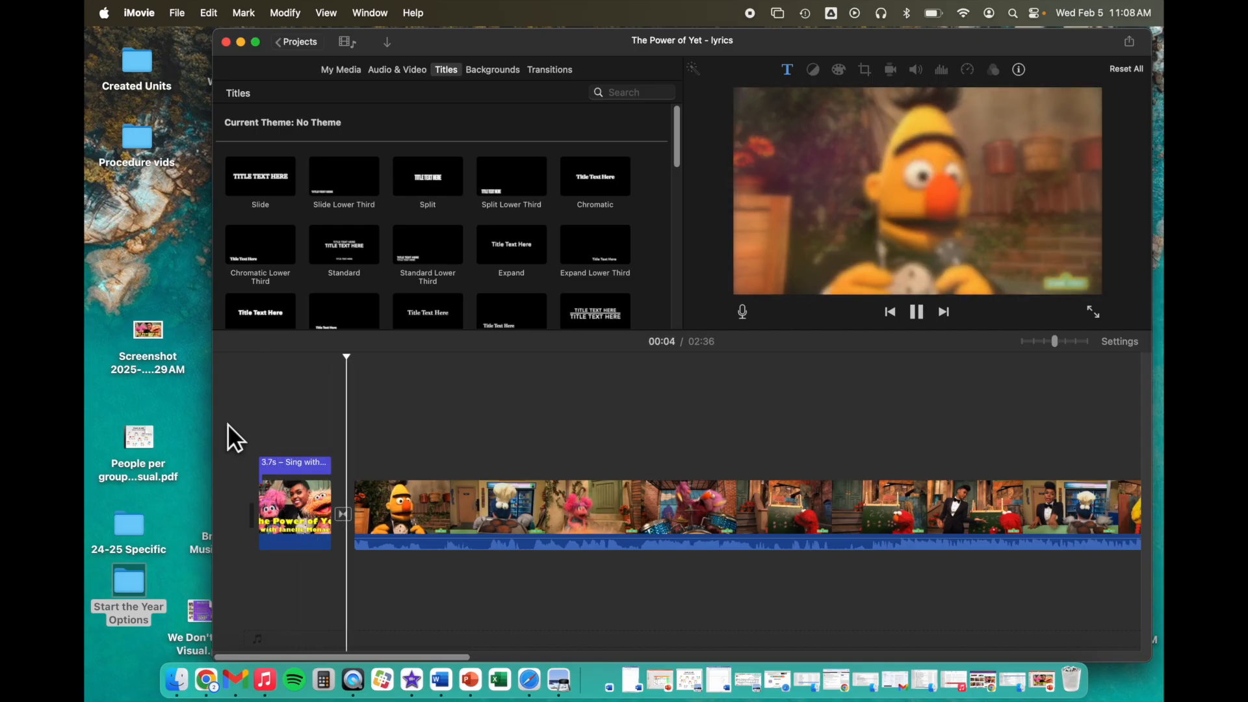
pyautogui.press('space')
# - Copy the closing "loves you!" title from the Little Snowflake project onto the final title image of The Power of Yet - lyrics
pyautogui.click(295, 42)
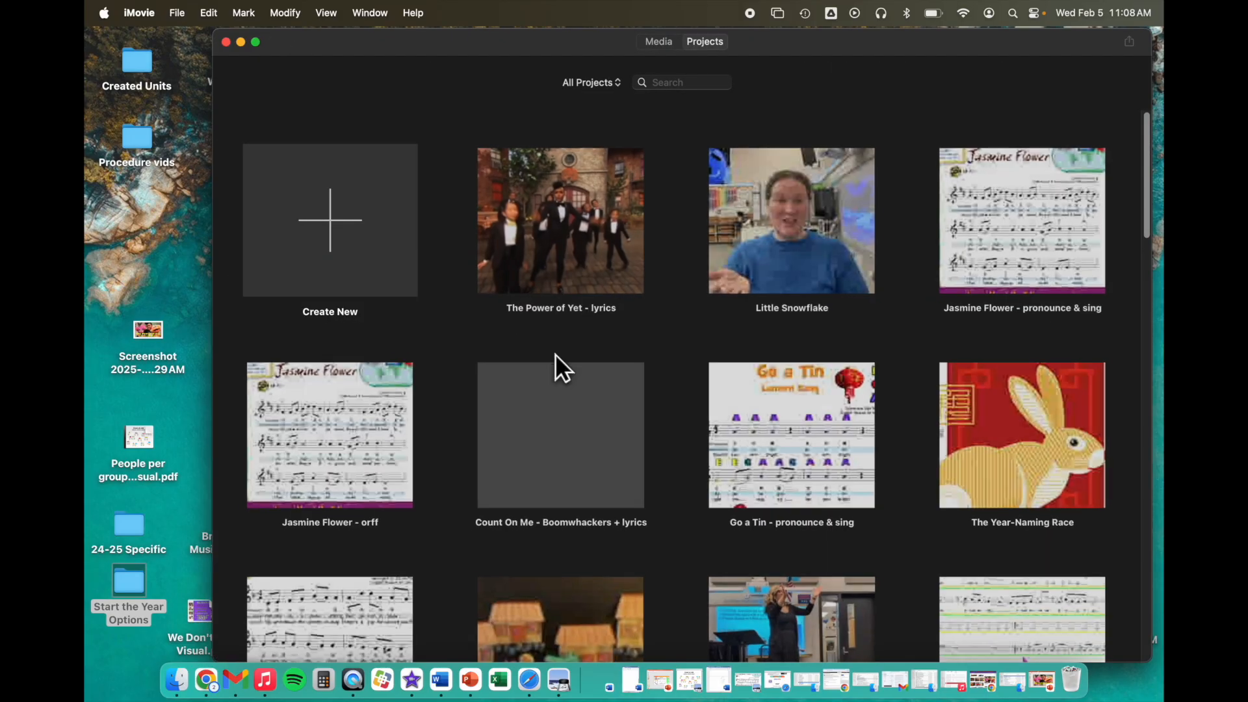
pyautogui.doubleClick(778, 236)
pyautogui.hscroll(15, 899, 398)
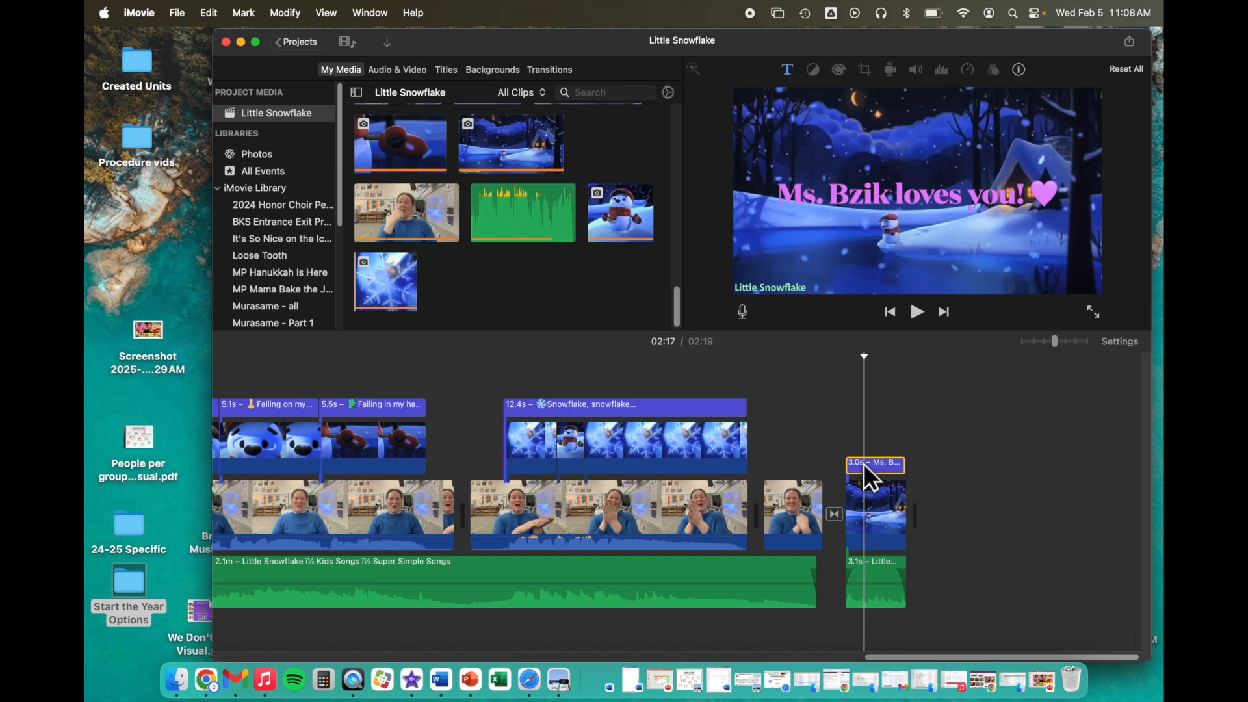
pyautogui.click(304, 43)
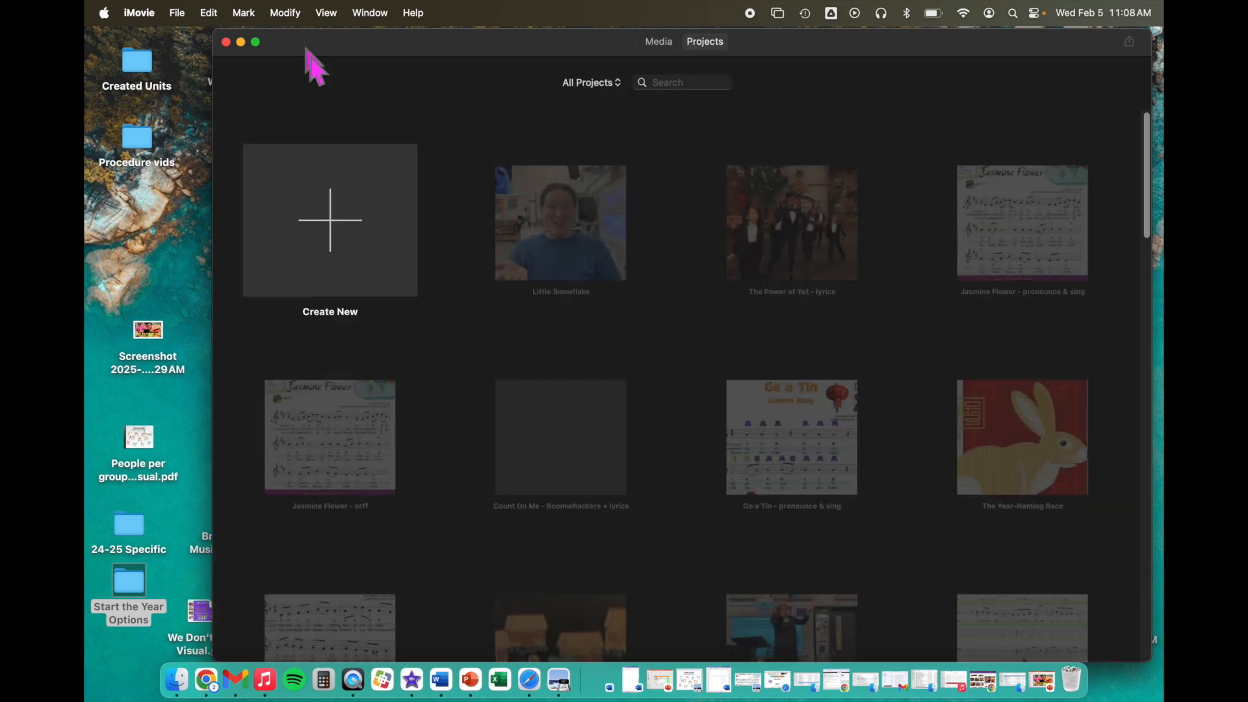
pyautogui.doubleClick(768, 266)
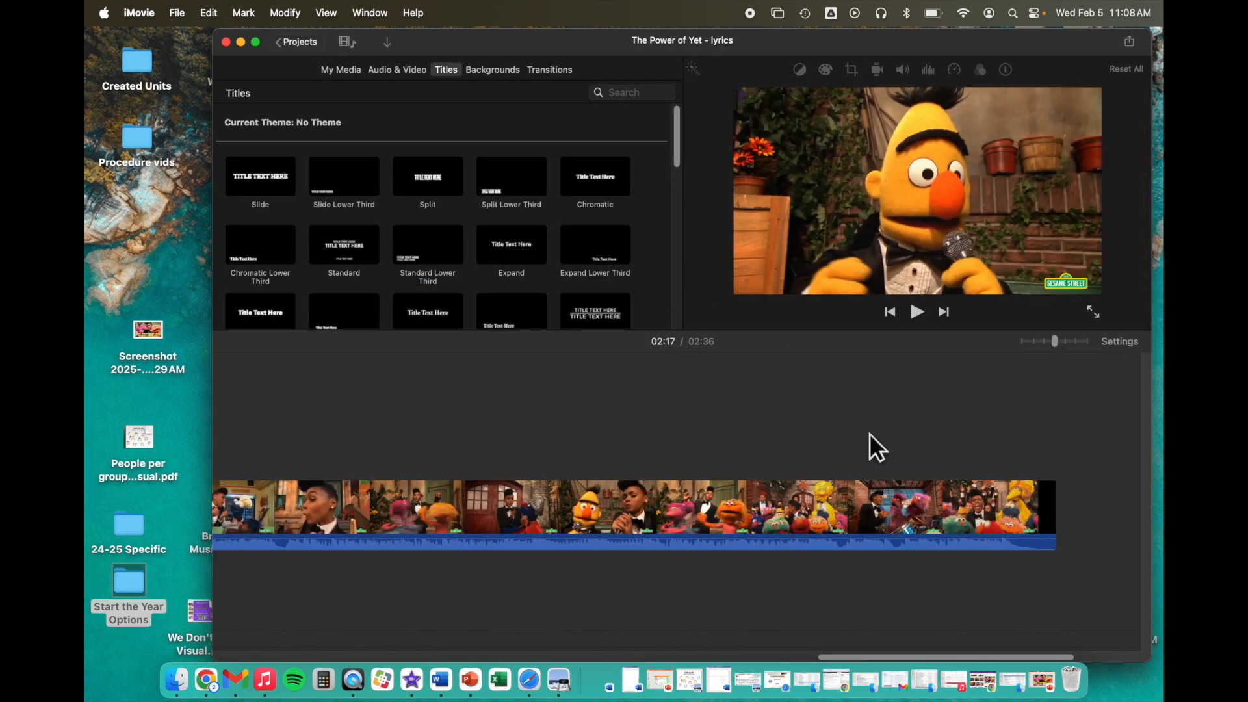
pyautogui.hscroll(8, 956, 427)
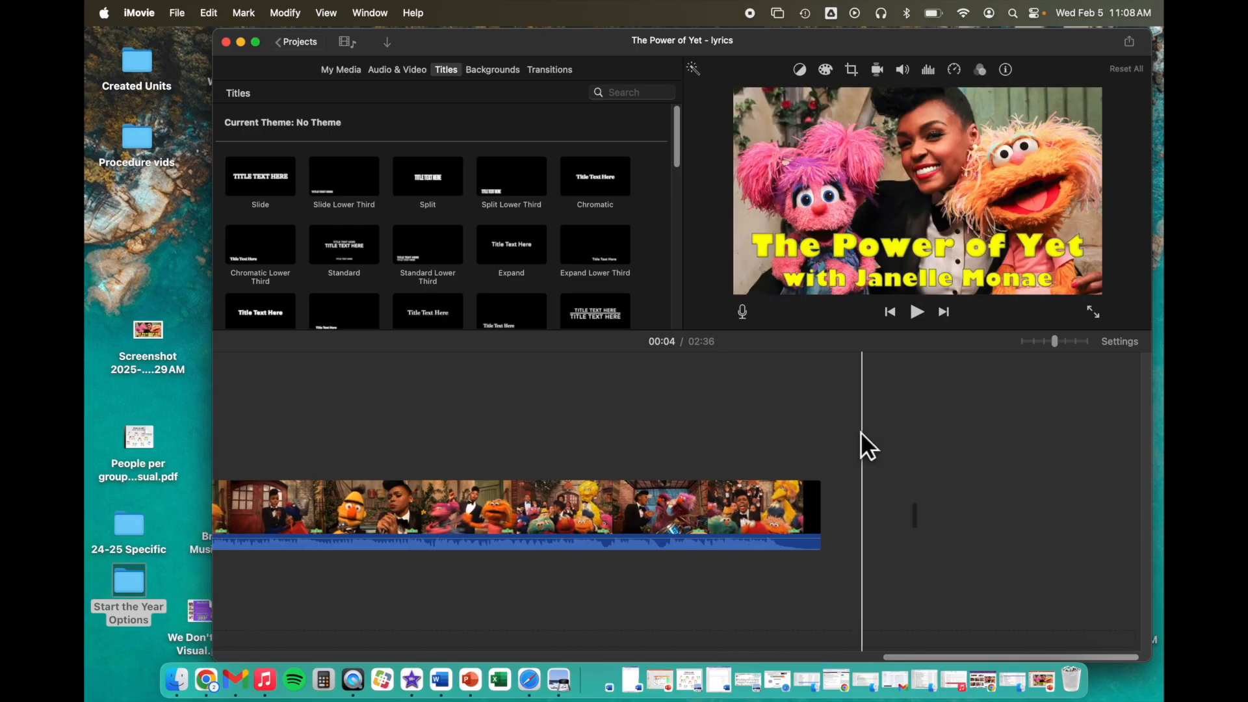
pyautogui.click(720, 420)
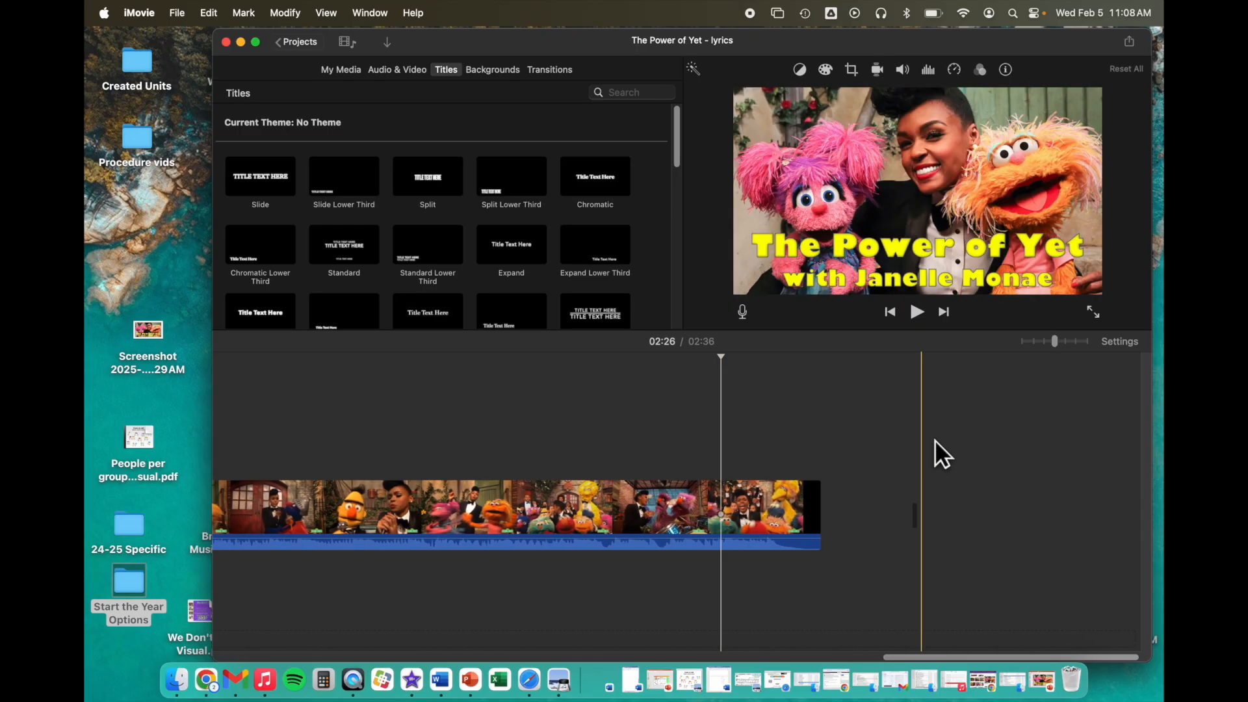
pyautogui.click(923, 431)
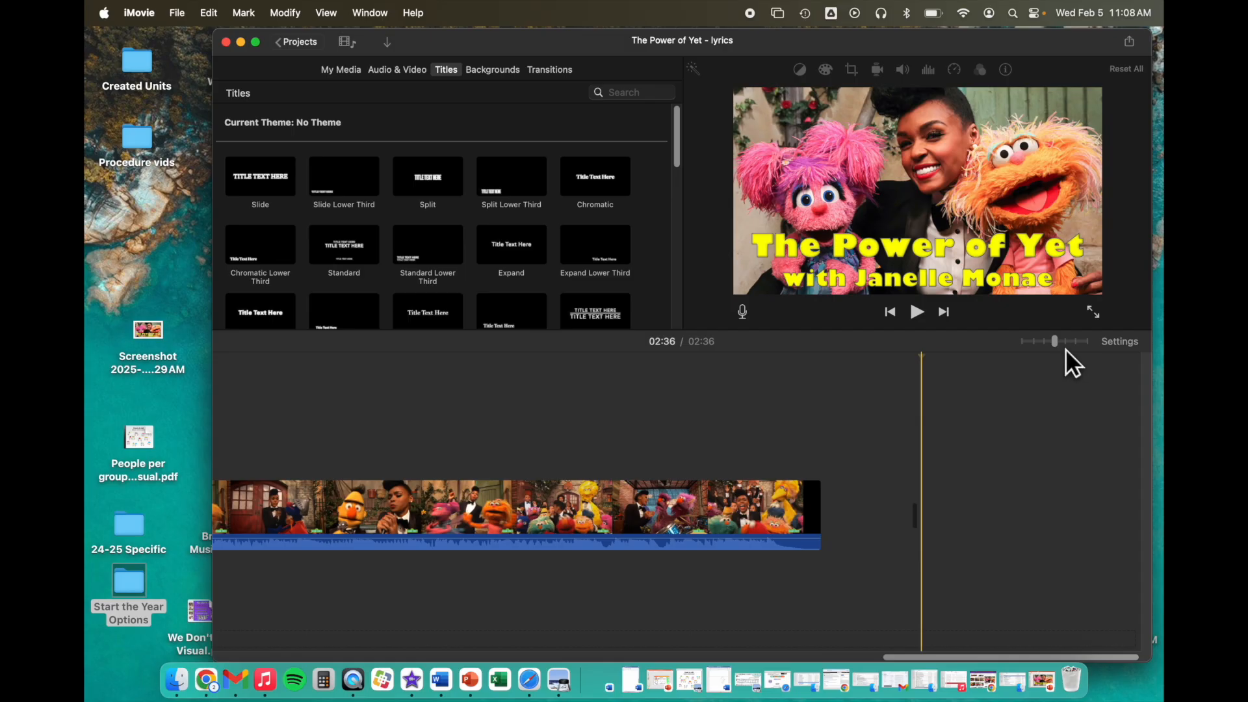
pyautogui.moveTo(1060, 346); pyautogui.dragTo(1071, 348)
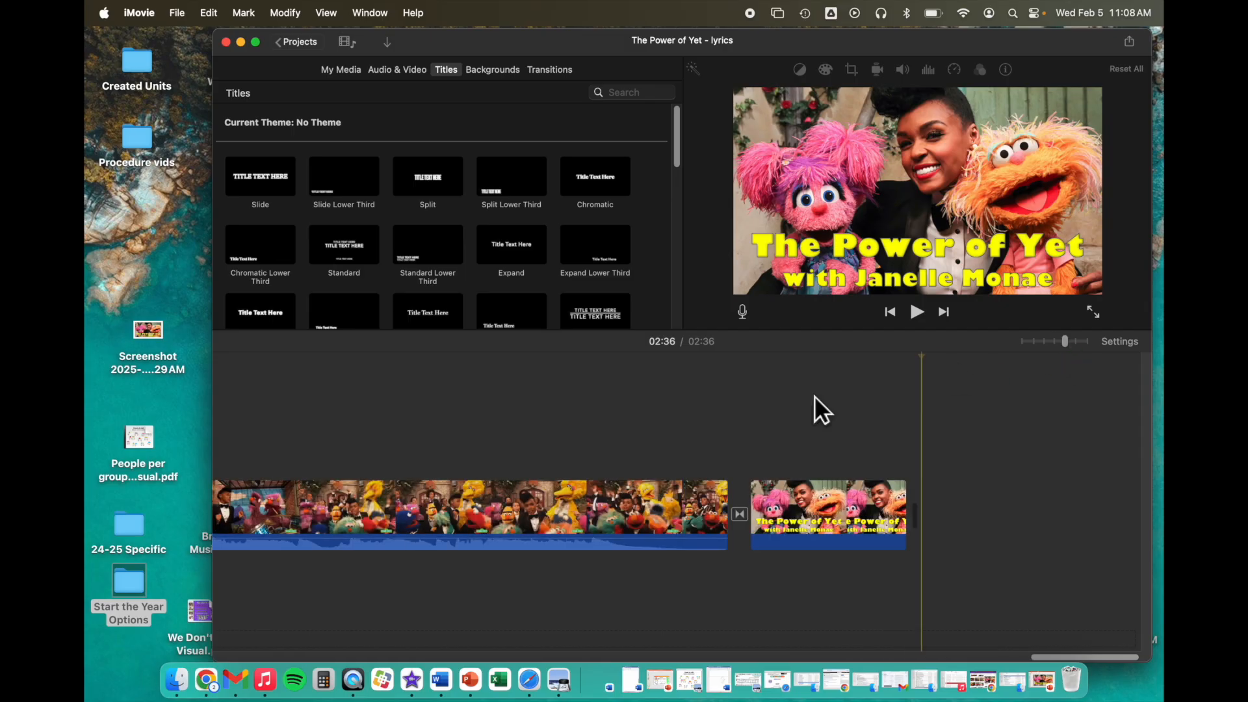
pyautogui.click(750, 394)
pyautogui.press('super+v')
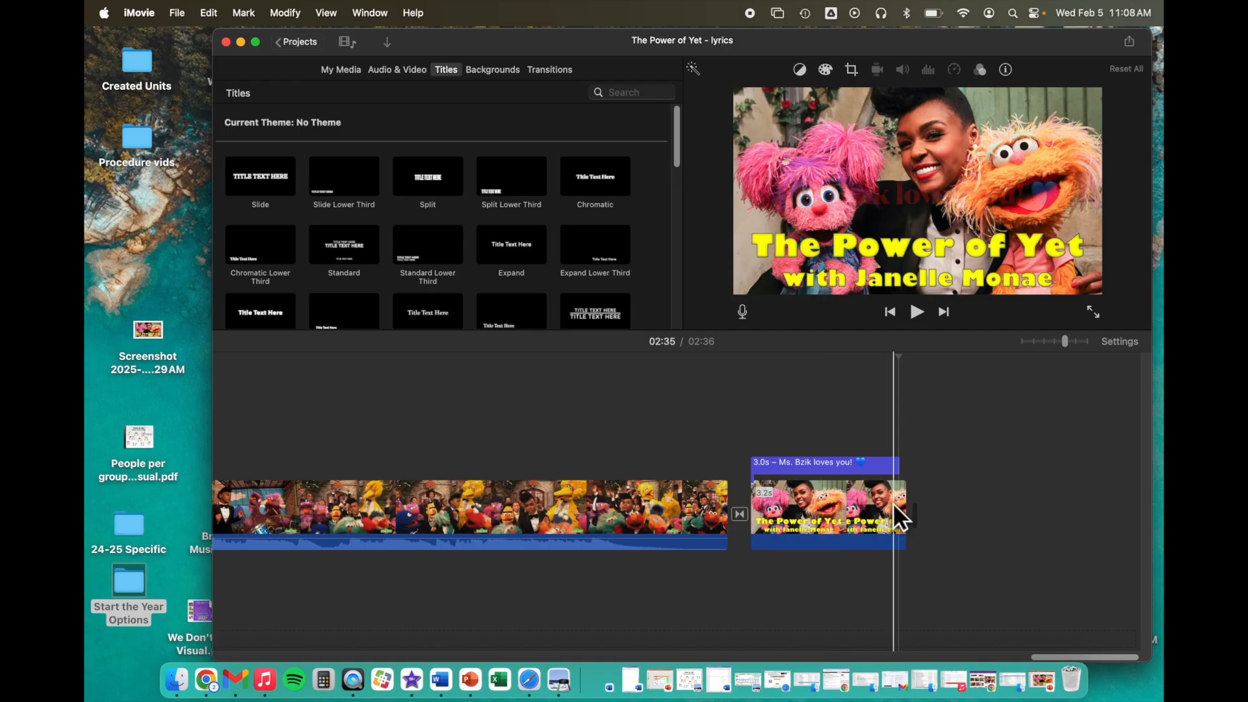
# - Lengthen the closing title image slightly and shift the "loves you!" title so both end together
pyautogui.moveTo(907, 508); pyautogui.dragTo(923, 514)
pyautogui.moveTo(821, 467); pyautogui.dragTo(846, 467)
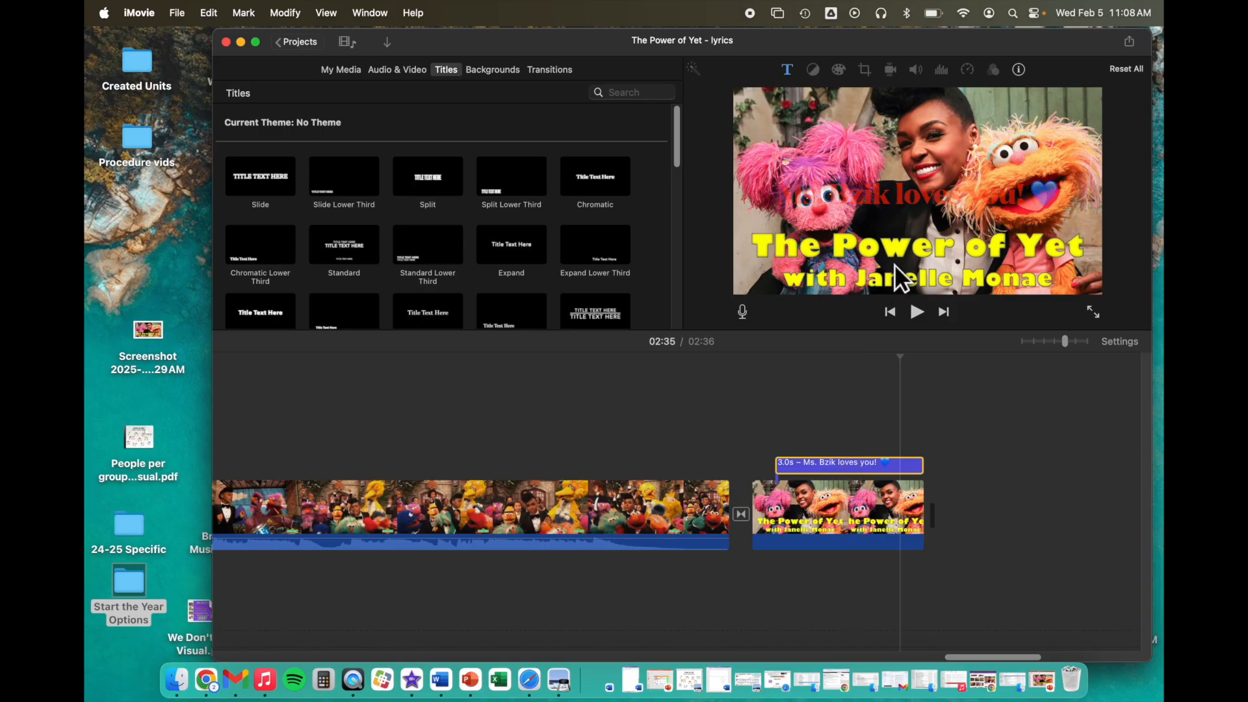
pyautogui.click(848, 419)
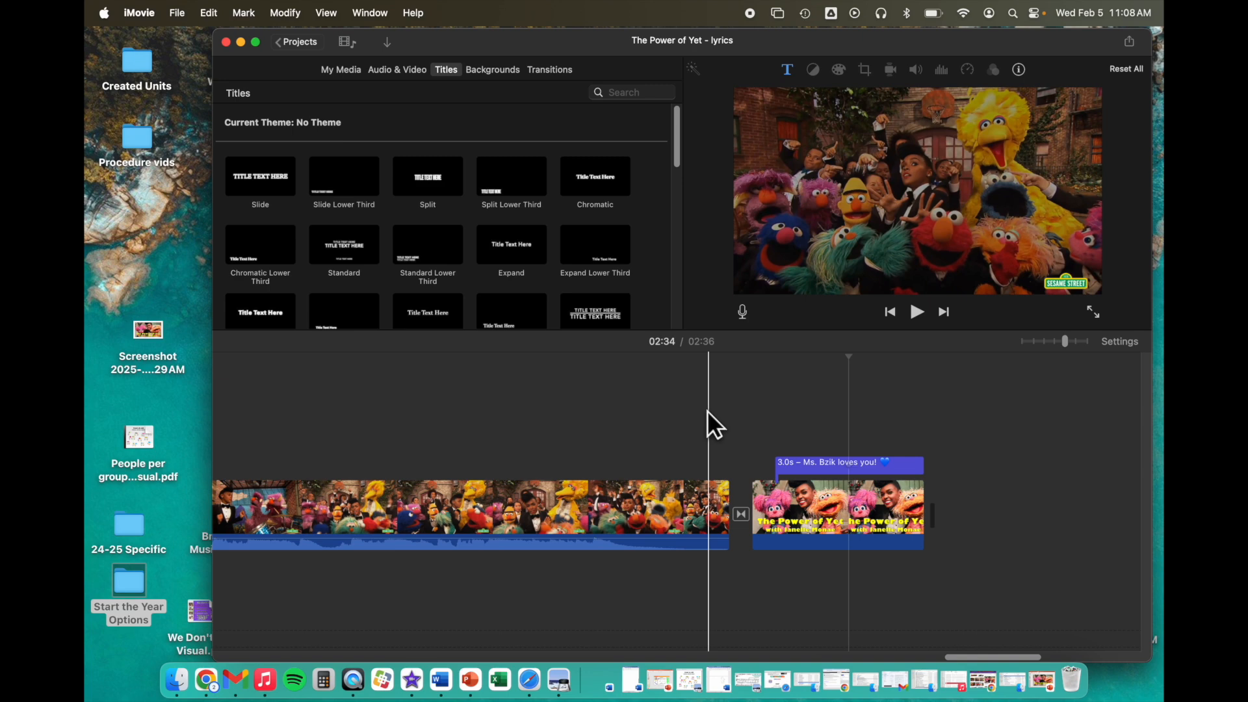
# - Copy the first "Snowflake, snowflake / Little snowflake" lyric title from the Little Snowflake project into The Power of Yet - lyrics at 00:06
pyautogui.hscroll(-10, 669, 423)
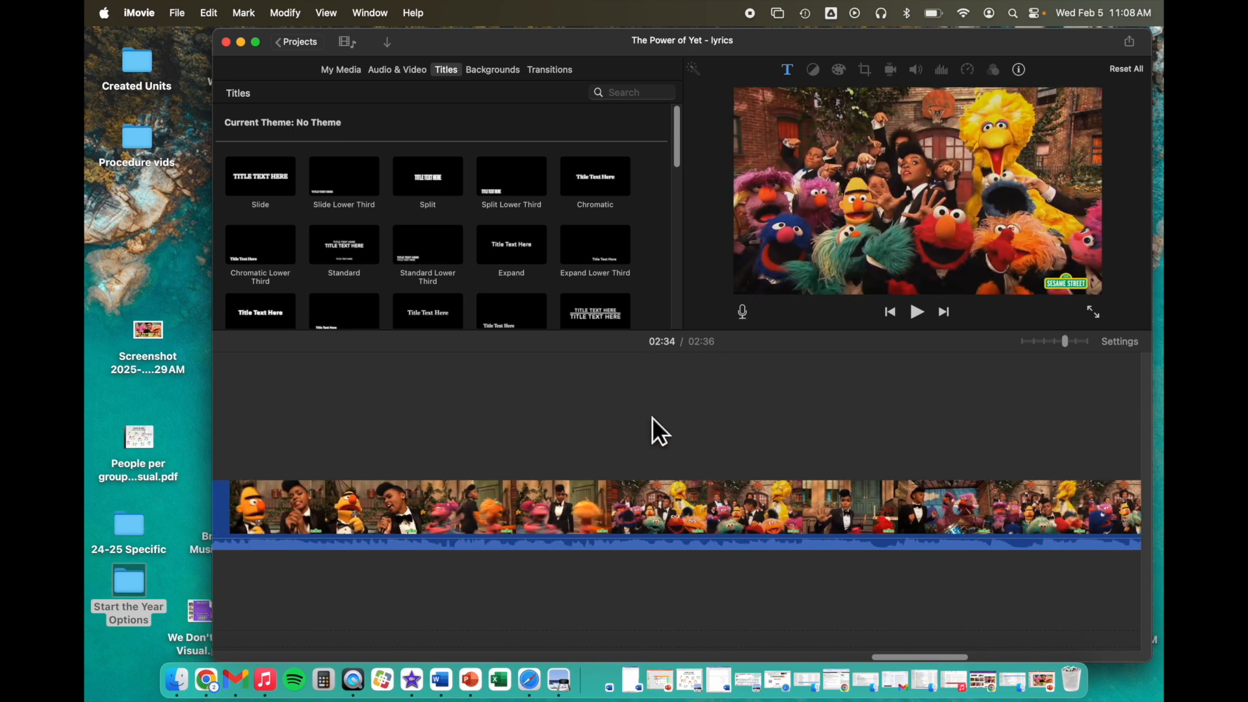
pyautogui.hscroll(-15, 653, 417)
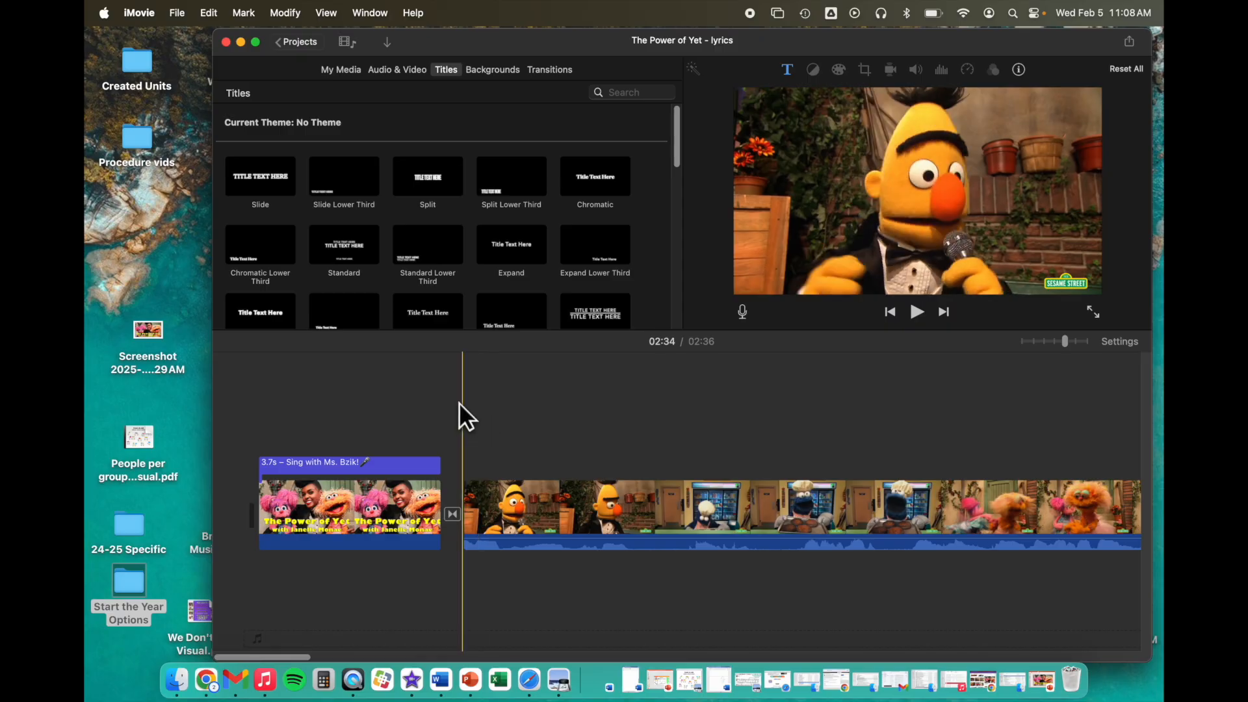
pyautogui.press('space')
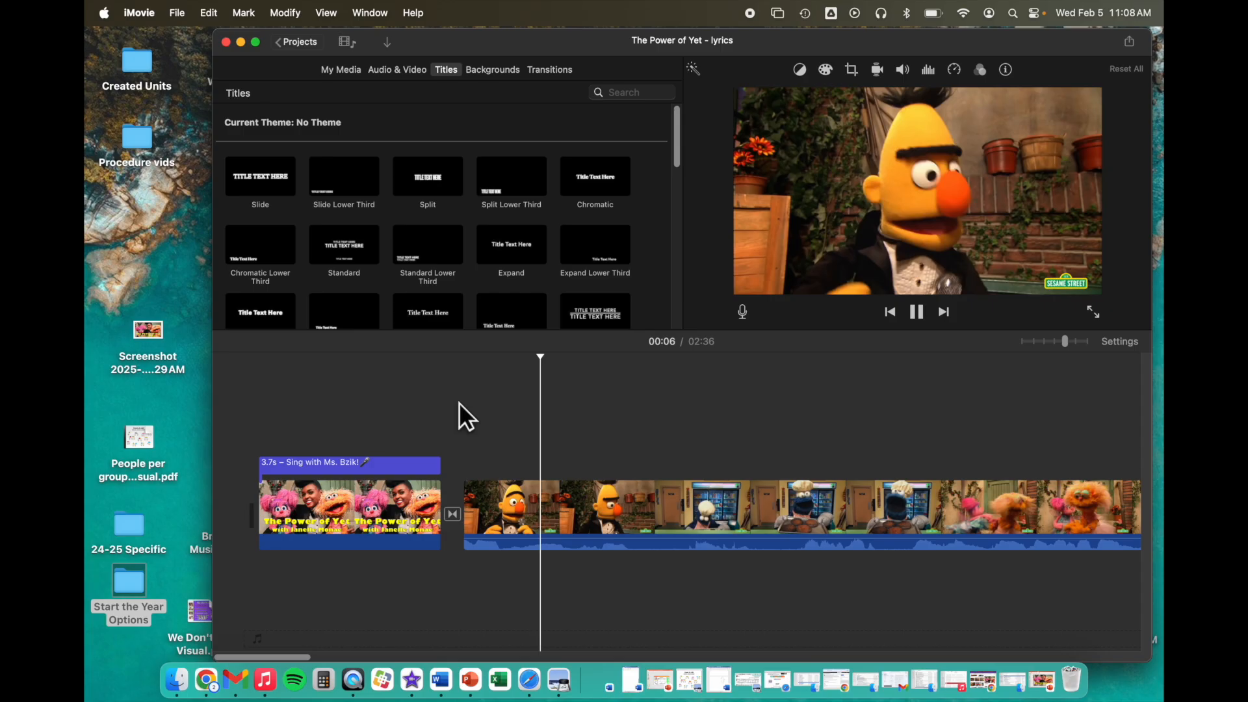
pyautogui.press('space')
pyautogui.click(303, 44)
pyautogui.doubleClick(767, 278)
pyautogui.click(698, 403)
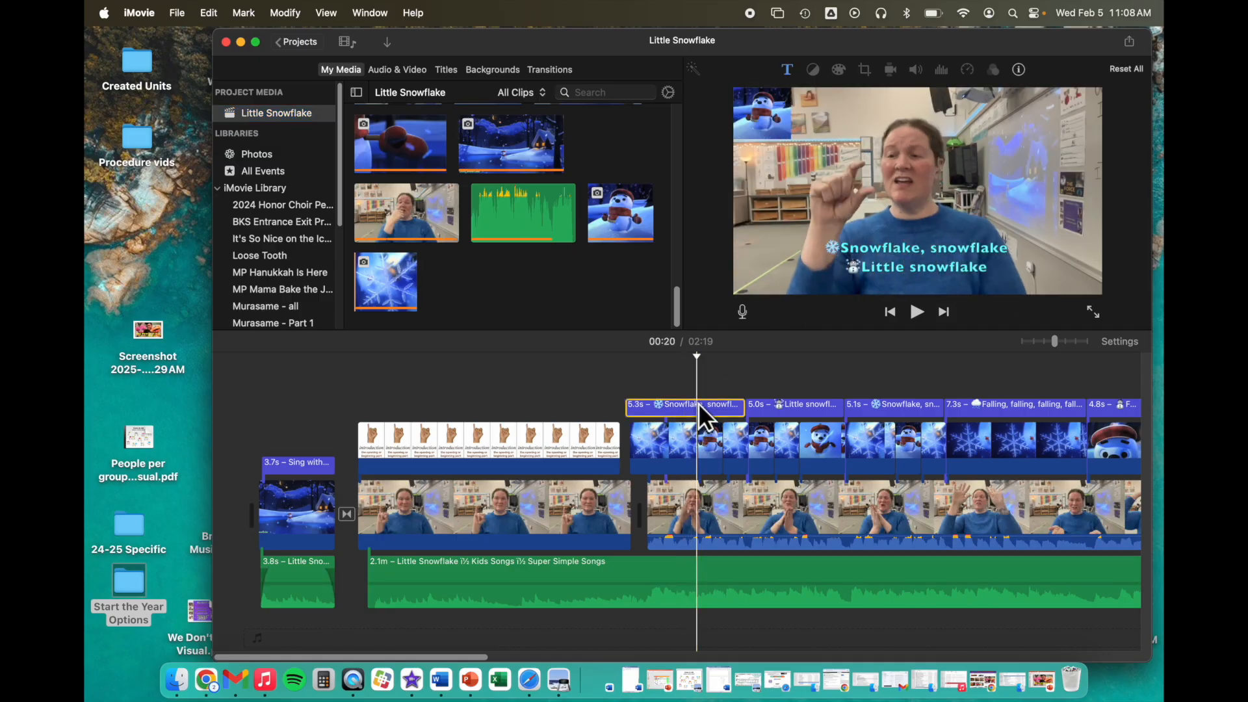
pyautogui.click(302, 41)
pyautogui.doubleClick(828, 212)
pyautogui.click(559, 429)
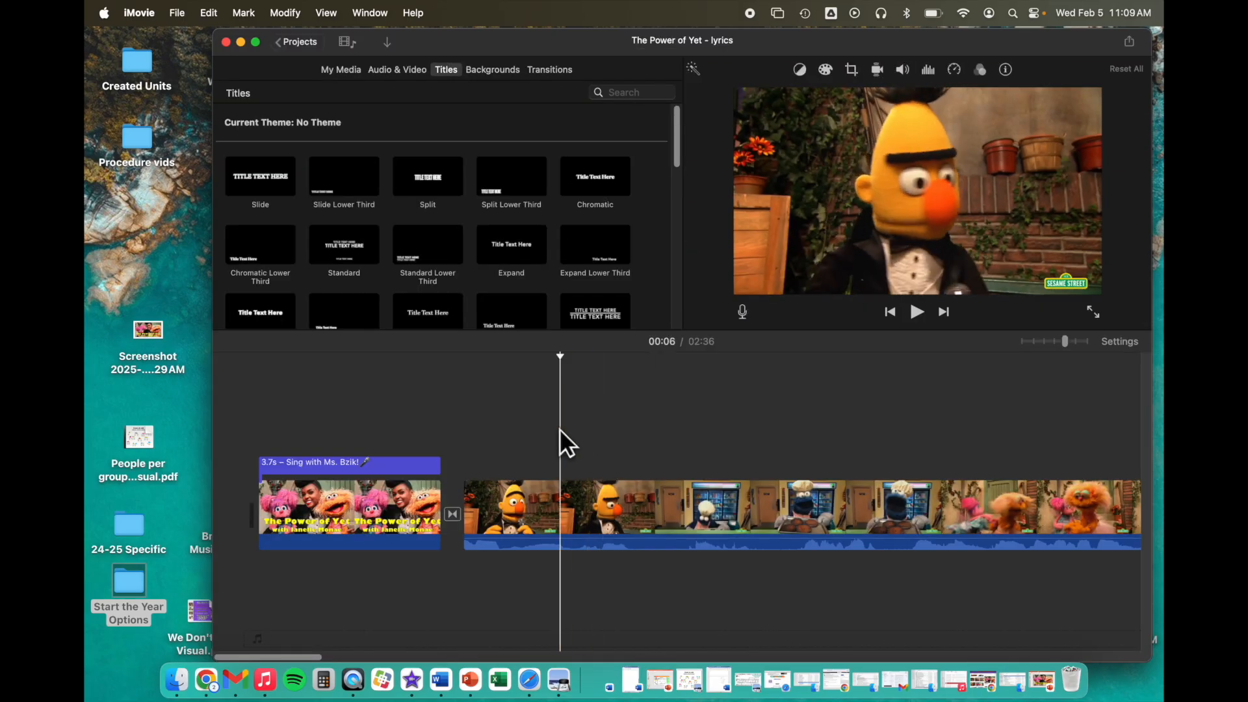
pyautogui.press('super+v')
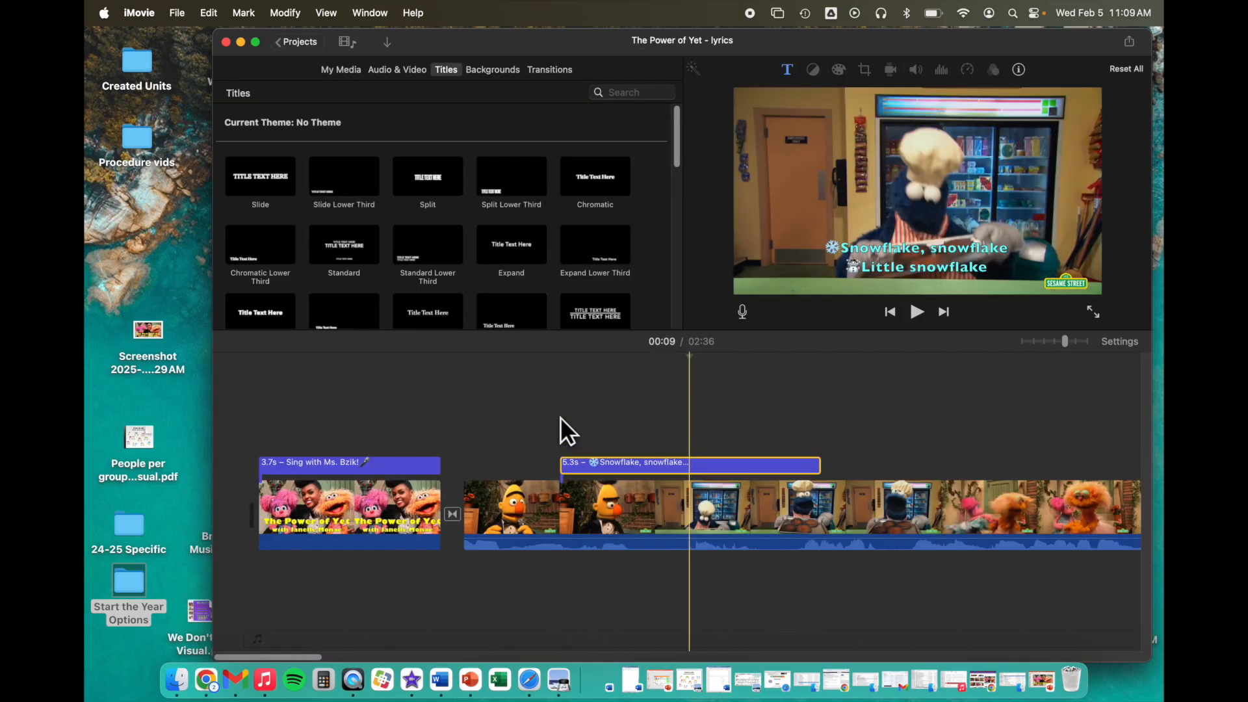
# - Replace the "Snowflake, snowflake / Little snowflake" lyric title's text with a single line reading "La la la"
pyautogui.click(603, 458)
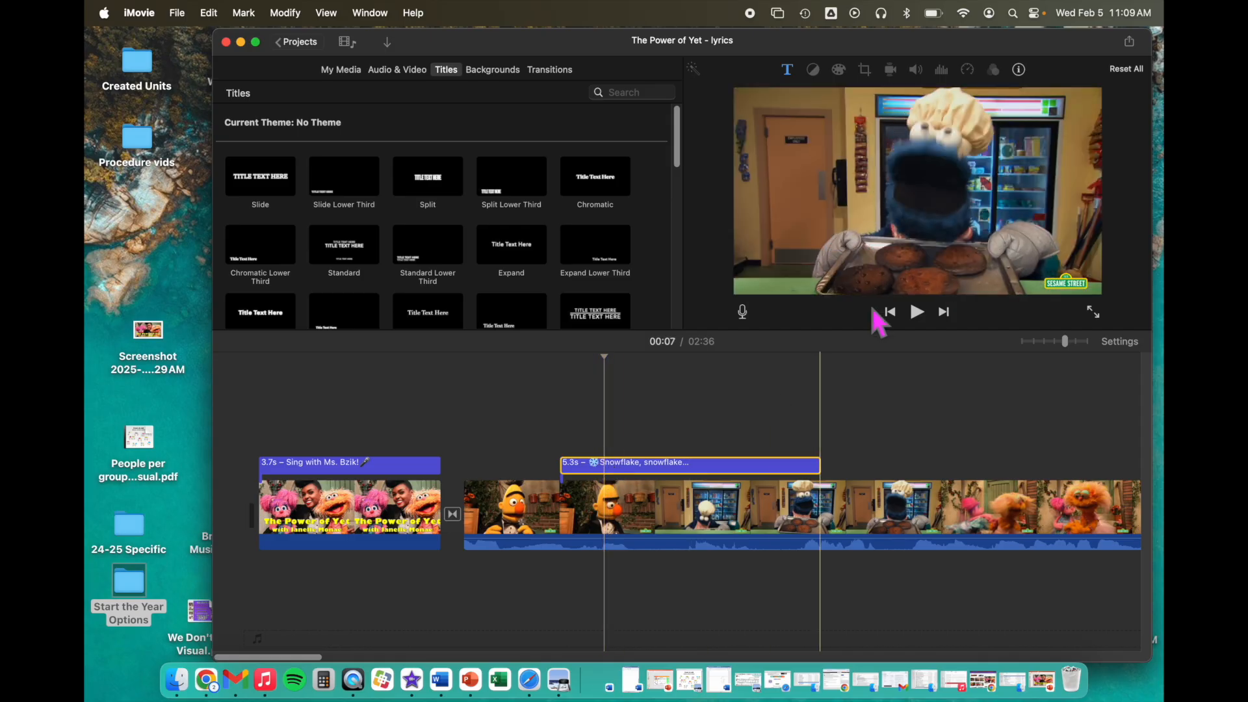
pyautogui.click(686, 467)
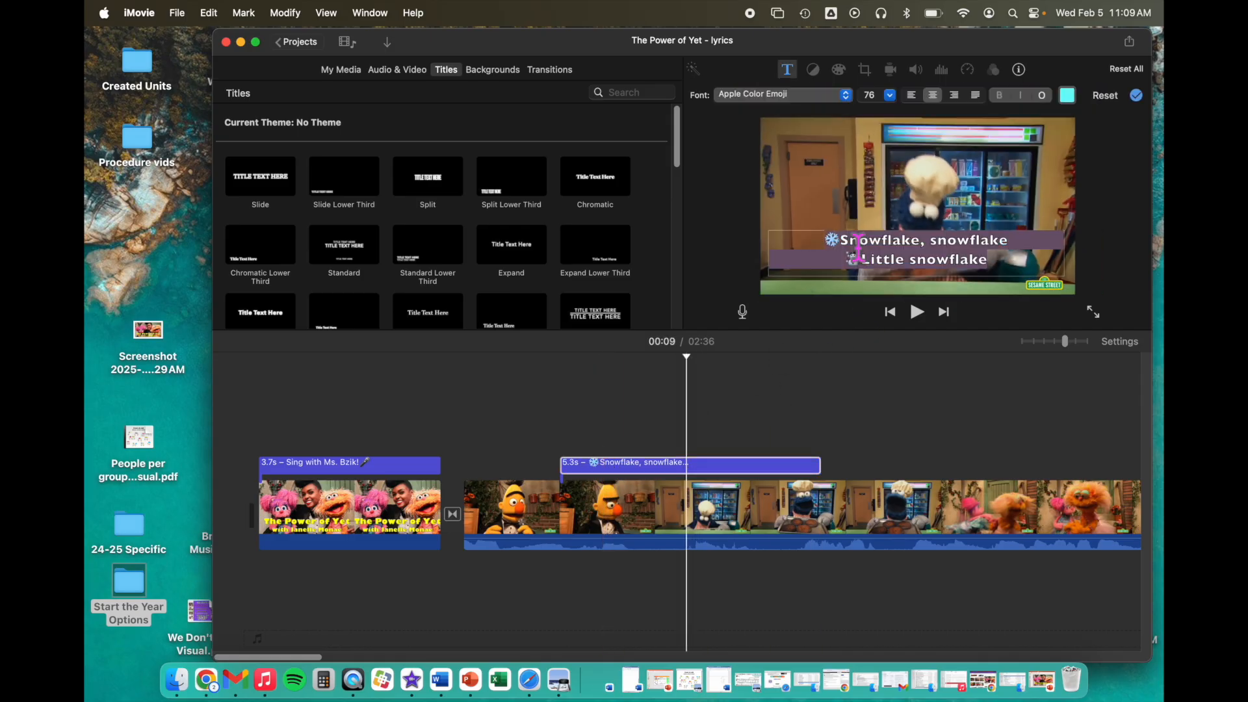
pyautogui.click(845, 241)
pyautogui.press('BackSpace')
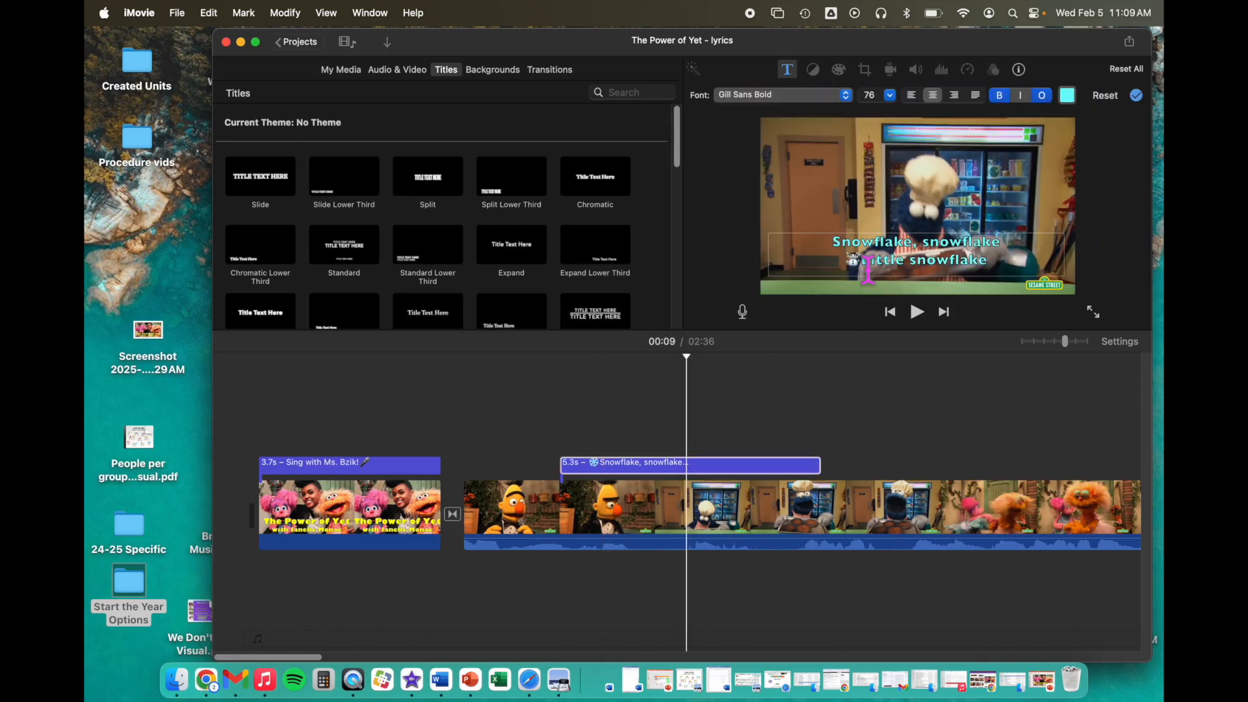
pyautogui.press('BackSpace')
pyautogui.press('BackSpace')
pyautogui.press('BackSpace')
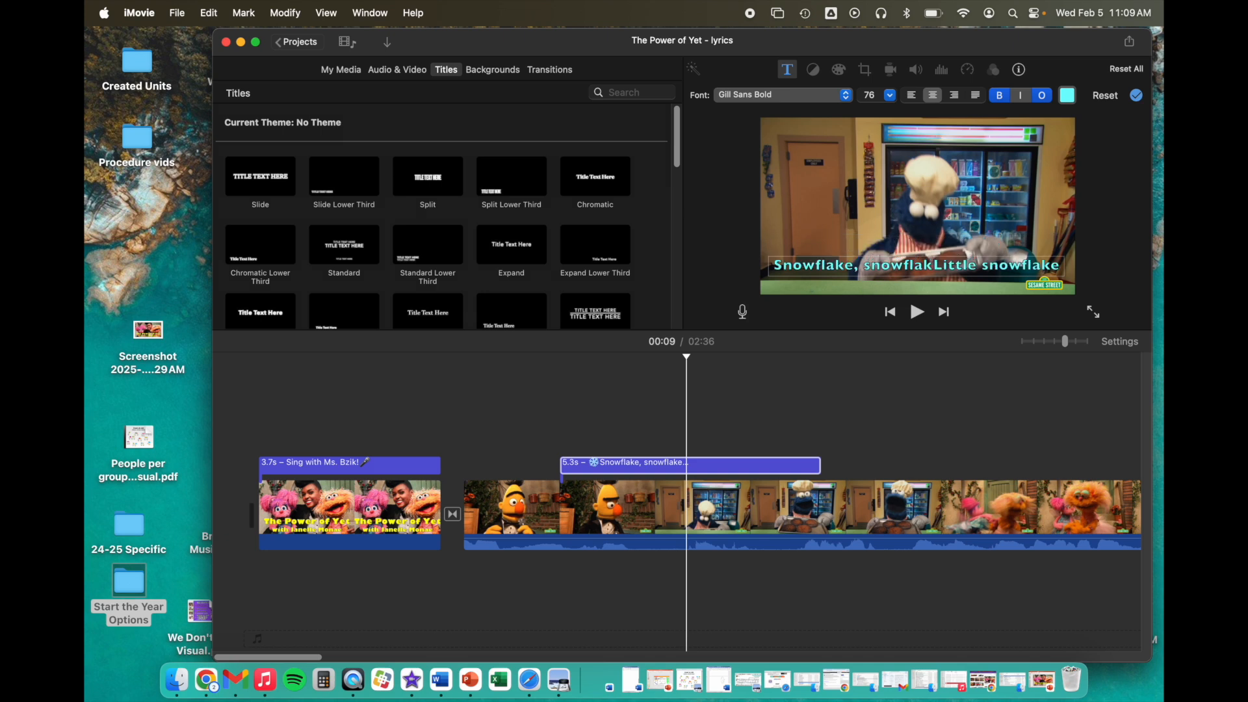
pyautogui.doubleClick(817, 276)
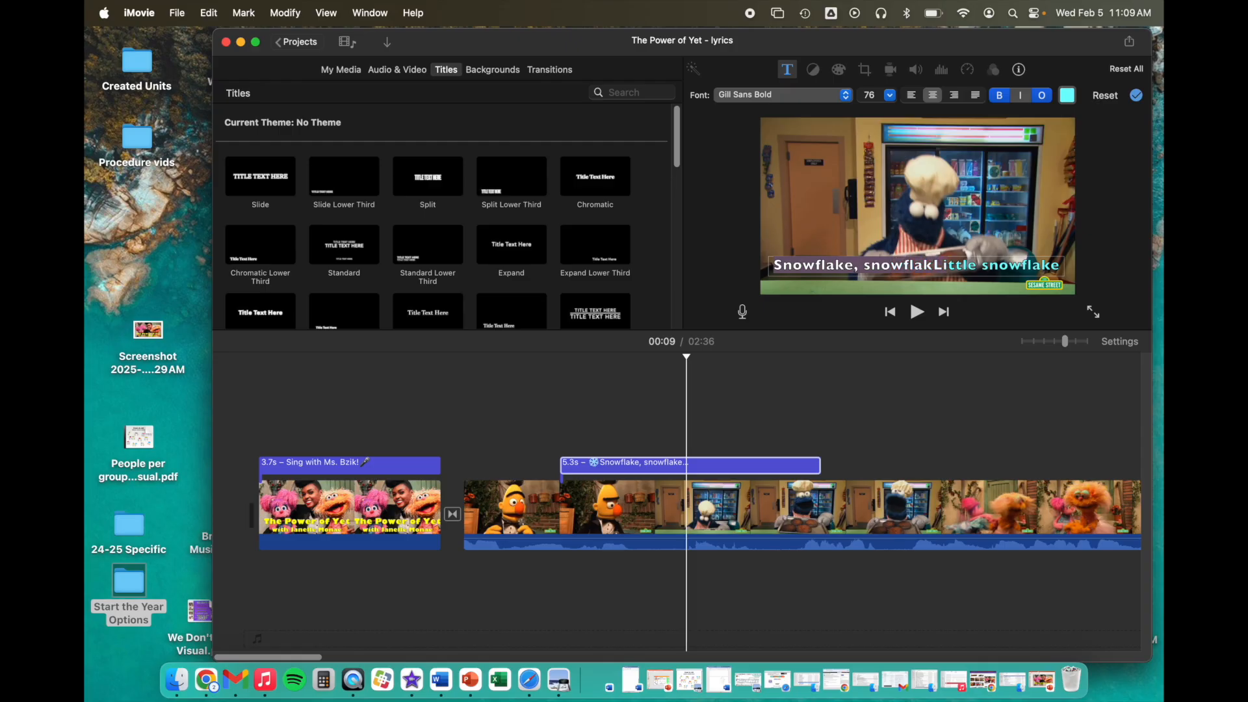
pyautogui.press('BackSpace')
pyautogui.moveTo(993, 277); pyautogui.dragTo(867, 277)
pyautogui.write('La la la')
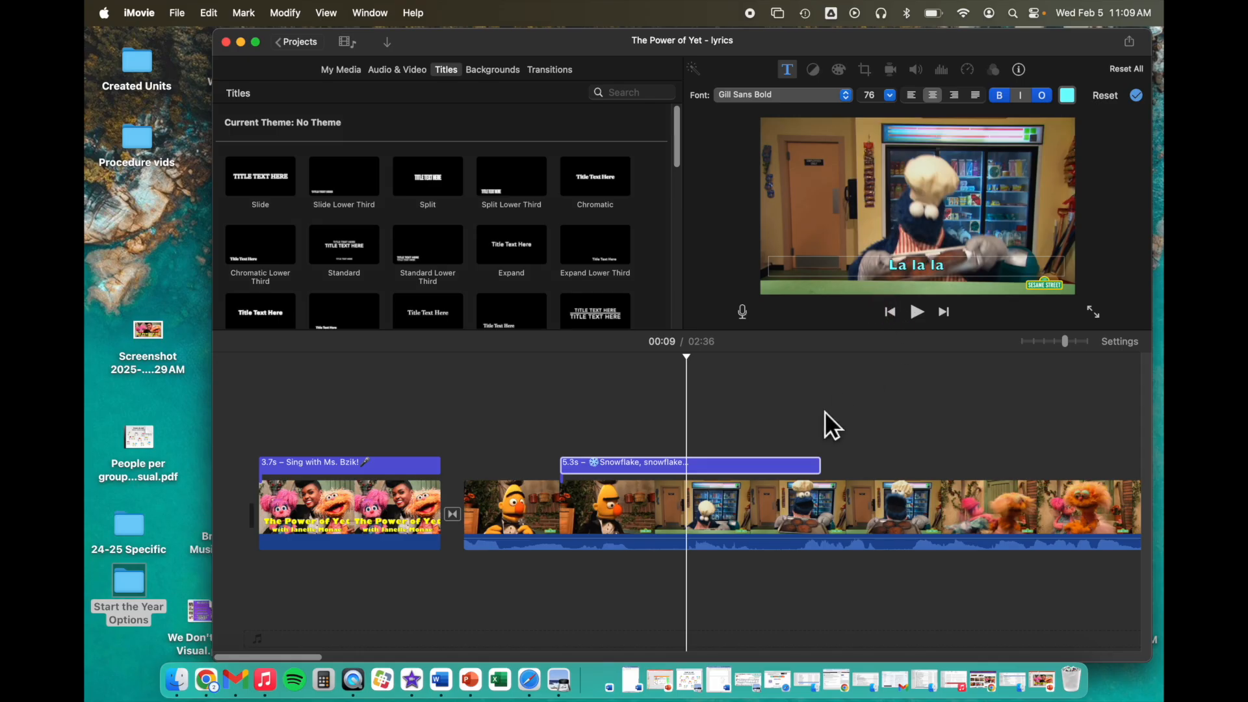
# - Shorten the "La la la" title to 2.1 s, align it with the start of the song video and preview it
pyautogui.click(757, 462)
pyautogui.moveTo(743, 462); pyautogui.dragTo(565, 470)
pyautogui.click(440, 414)
pyautogui.press('space')
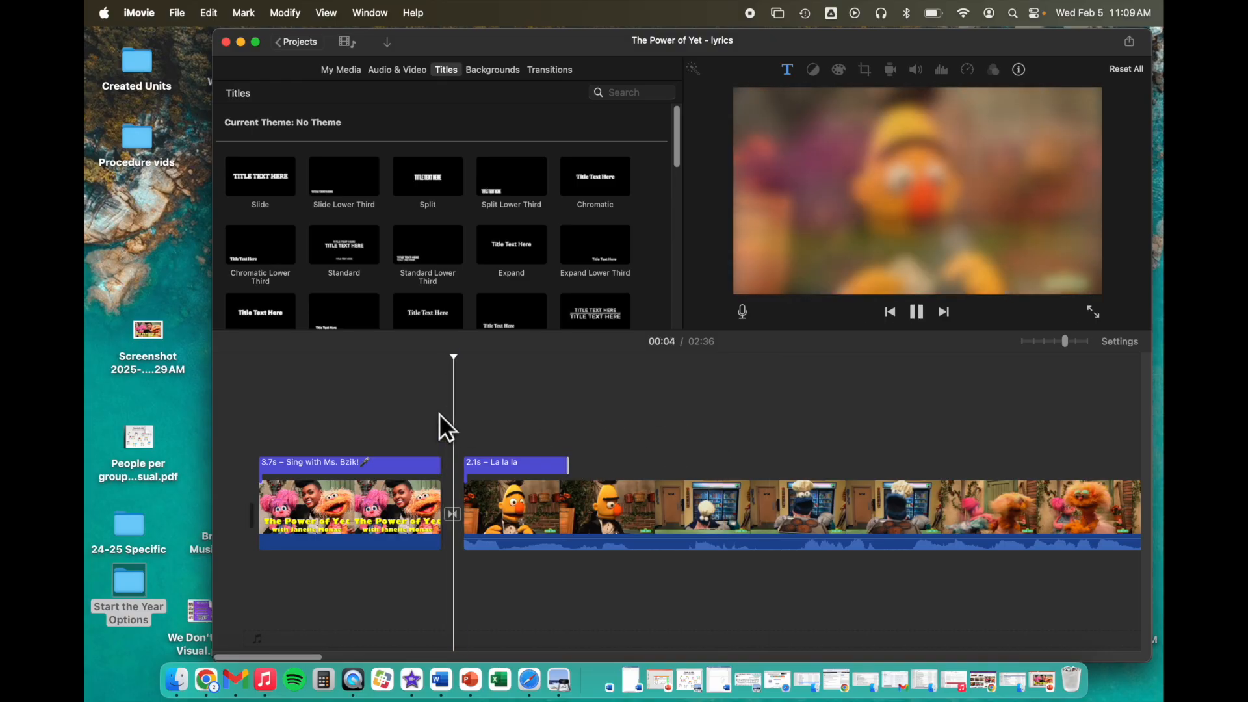
pyautogui.press('space')
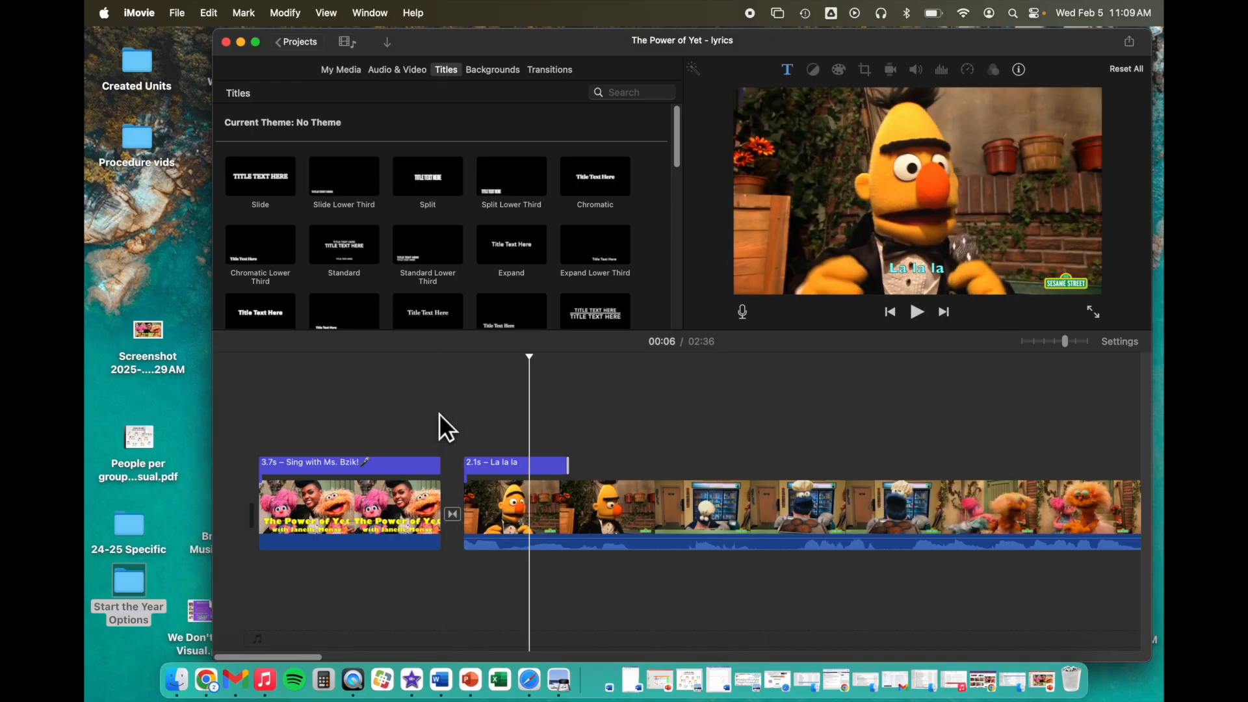
# - Duplicate the "La la la" title, place the copy directly after the original, and delete the copy
pyautogui.click(548, 466)
pyautogui.moveTo(548, 467); pyautogui.dragTo(644, 463)
pyautogui.click(643, 463)
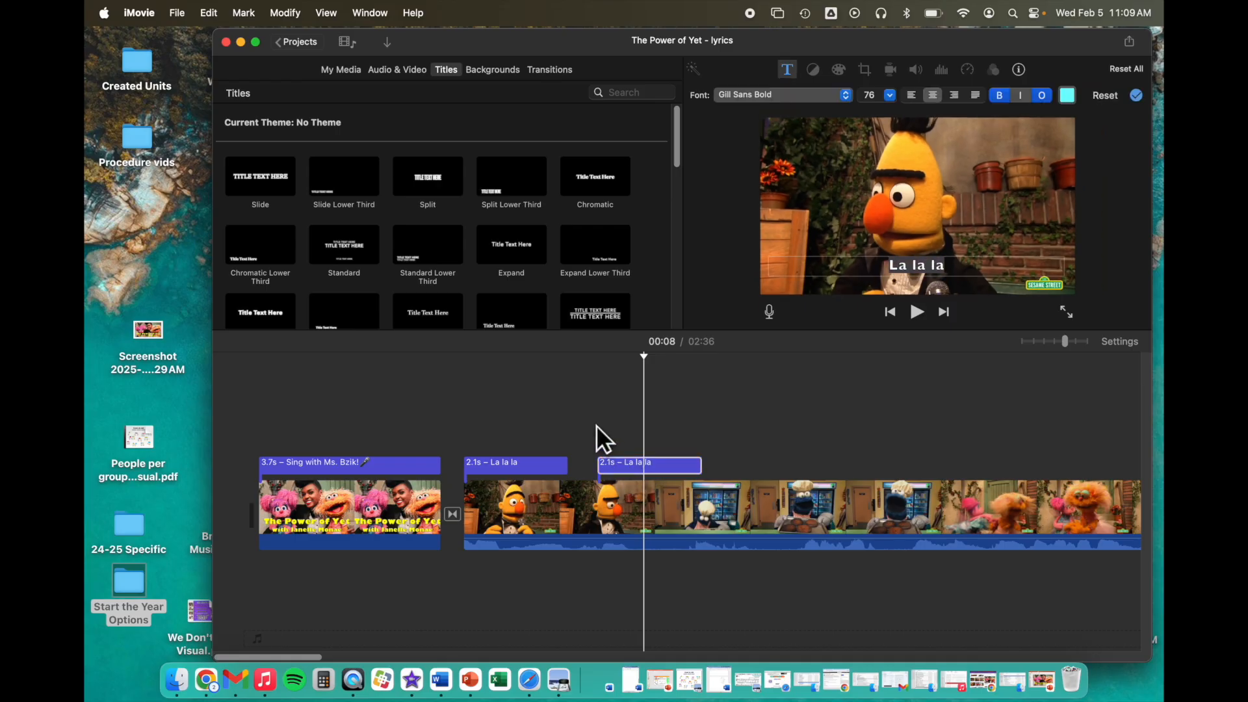
pyautogui.moveTo(617, 463); pyautogui.dragTo(593, 464)
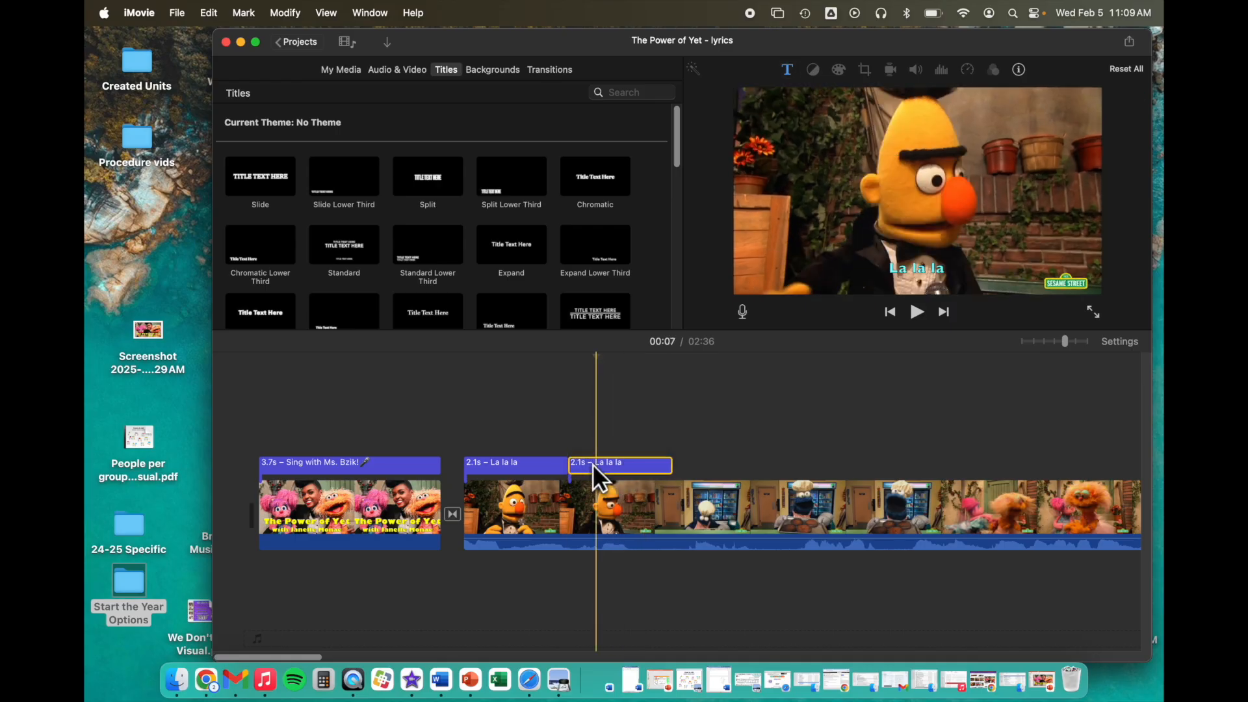
pyautogui.press('Delete')
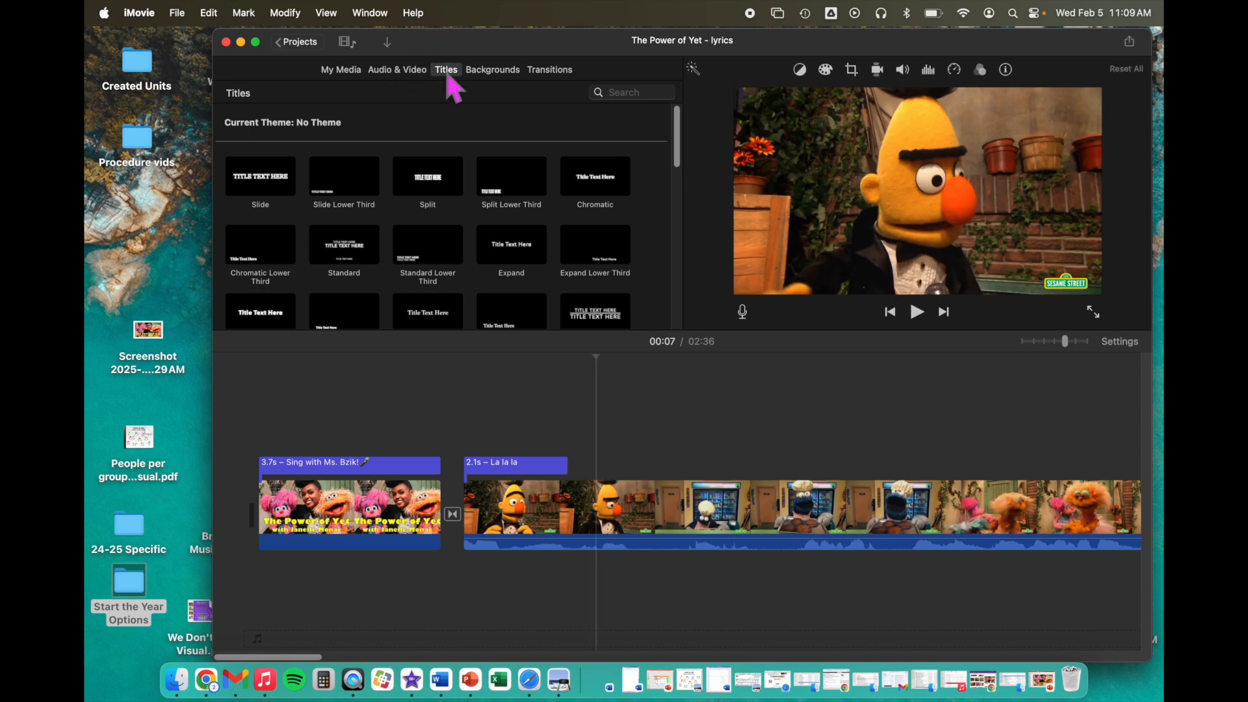
# - Browse the title styles and add a Reveal Lower Third title at 00:08
pyautogui.scroll(-10, 444, 269)
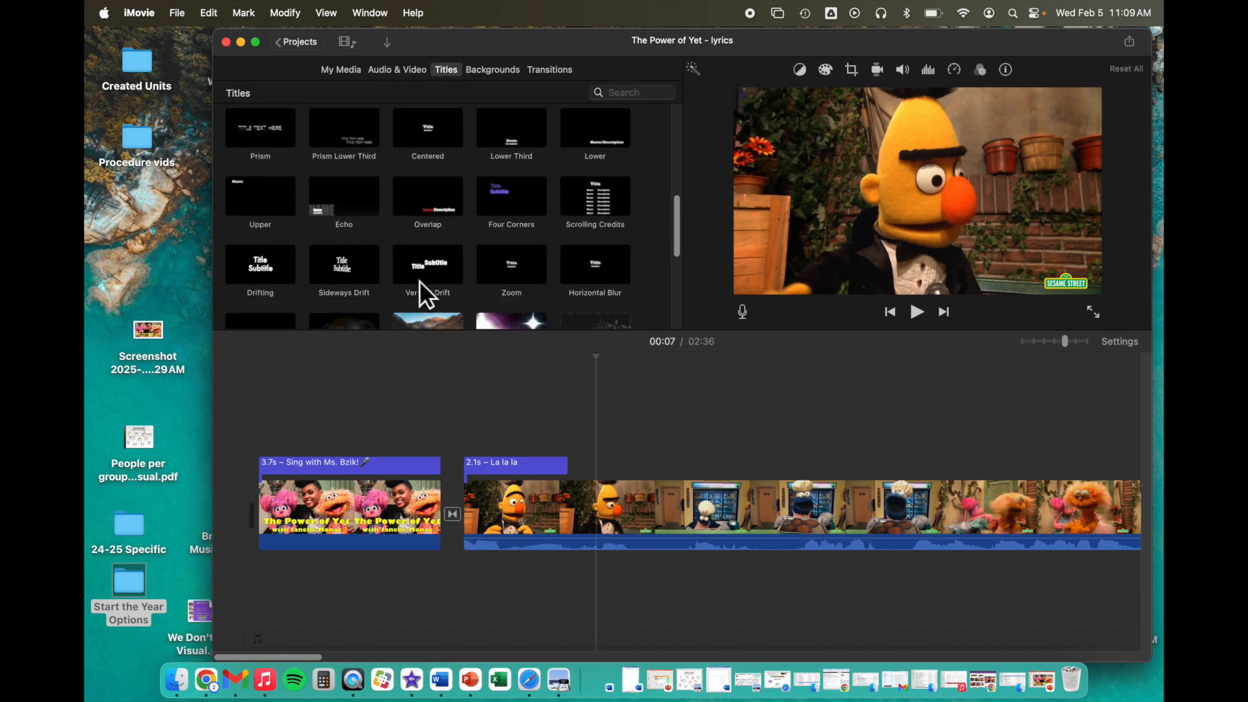
pyautogui.scroll(-5, 419, 279)
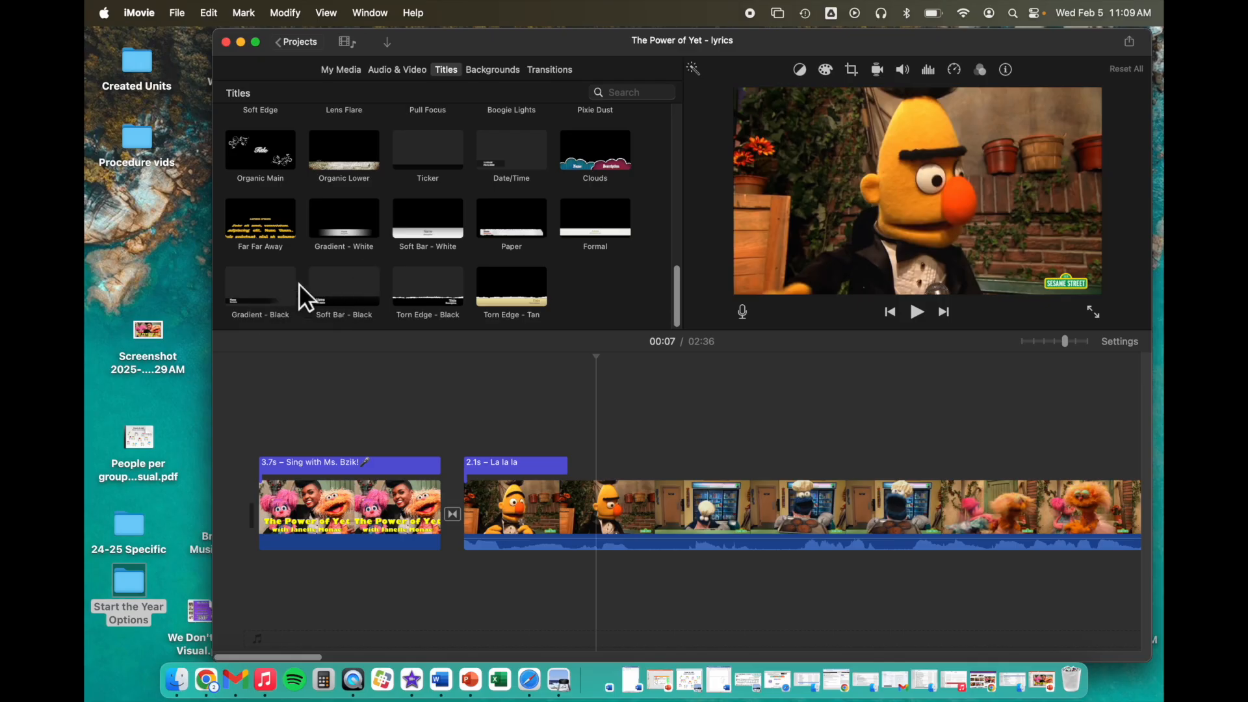
pyautogui.scroll(1, 466, 229)
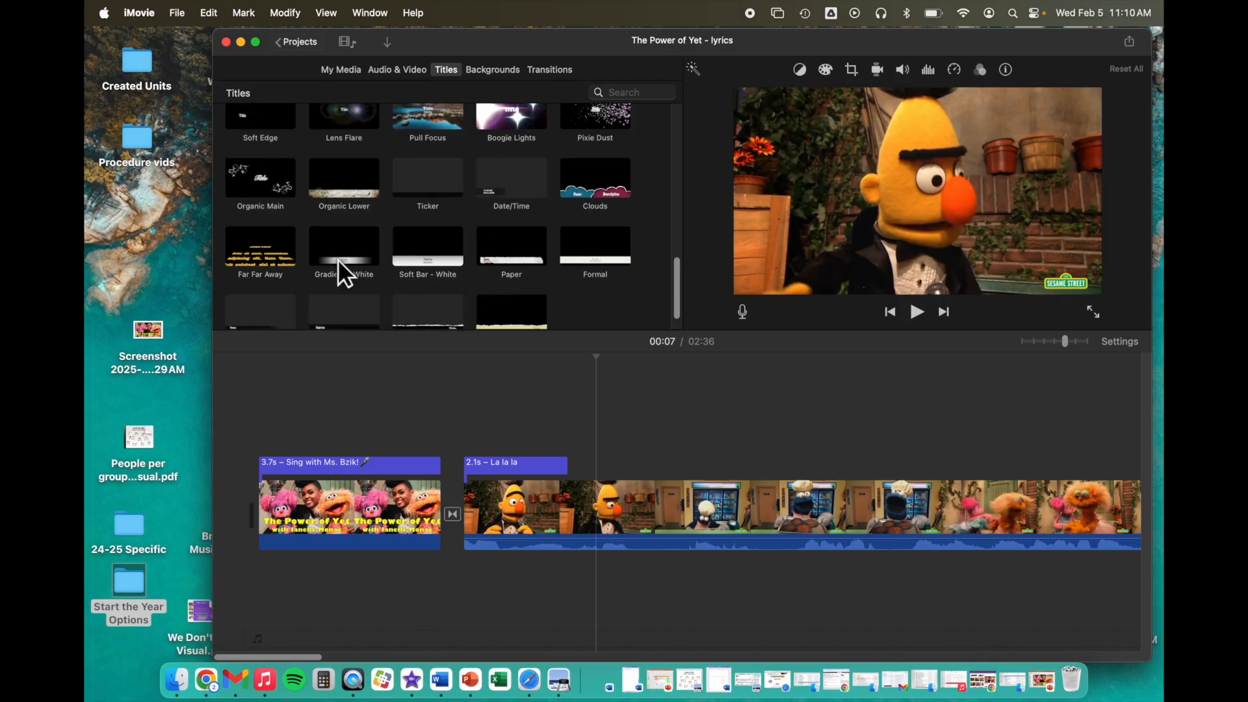
pyautogui.scroll(3, 431, 260)
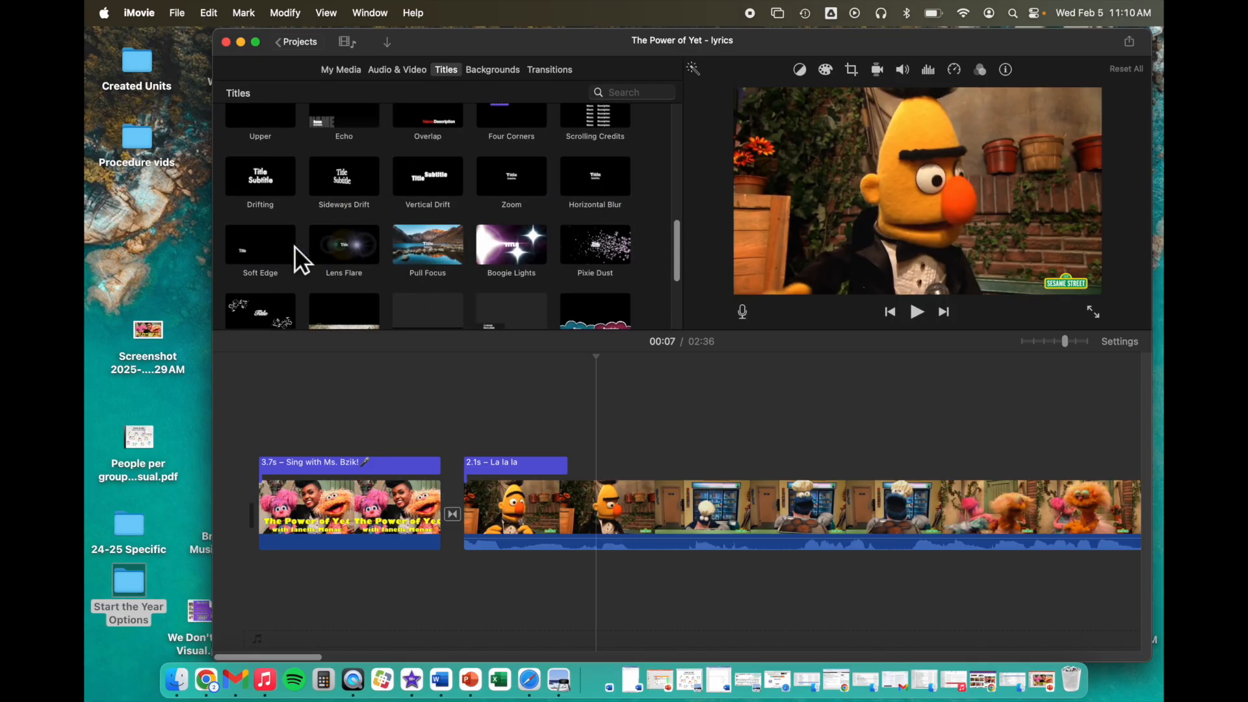
pyautogui.scroll(6, 345, 279)
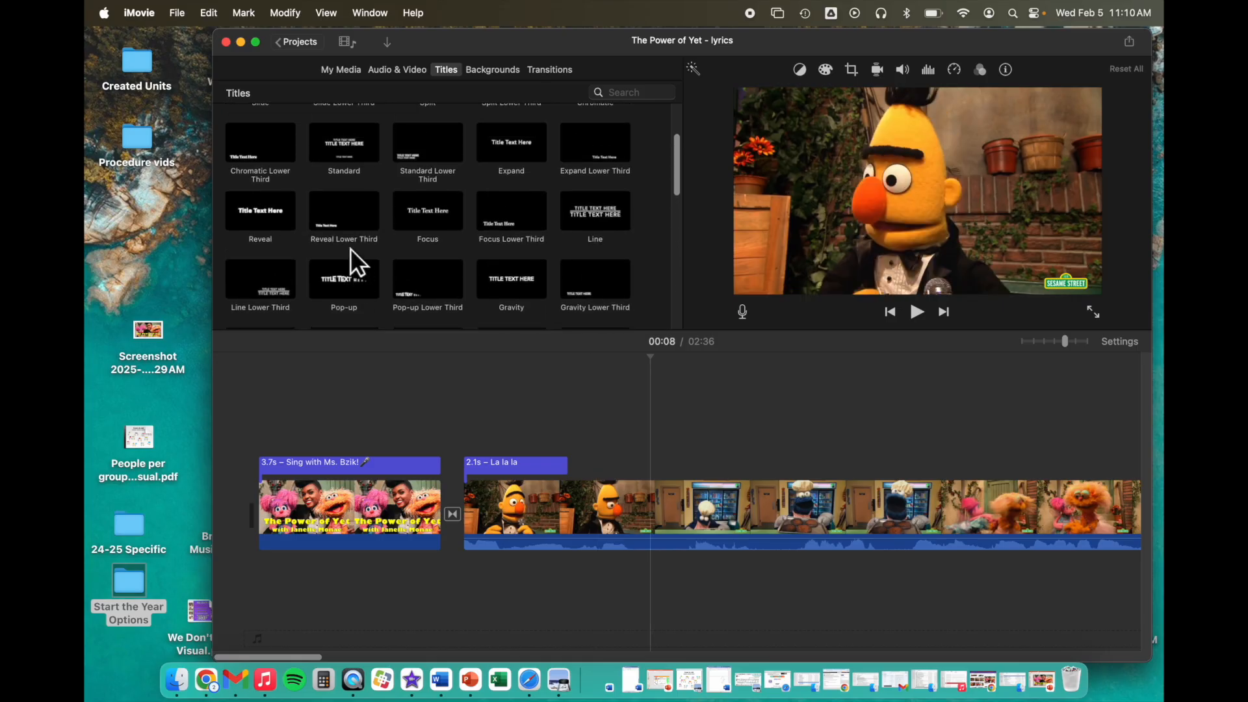
pyautogui.doubleClick(335, 213)
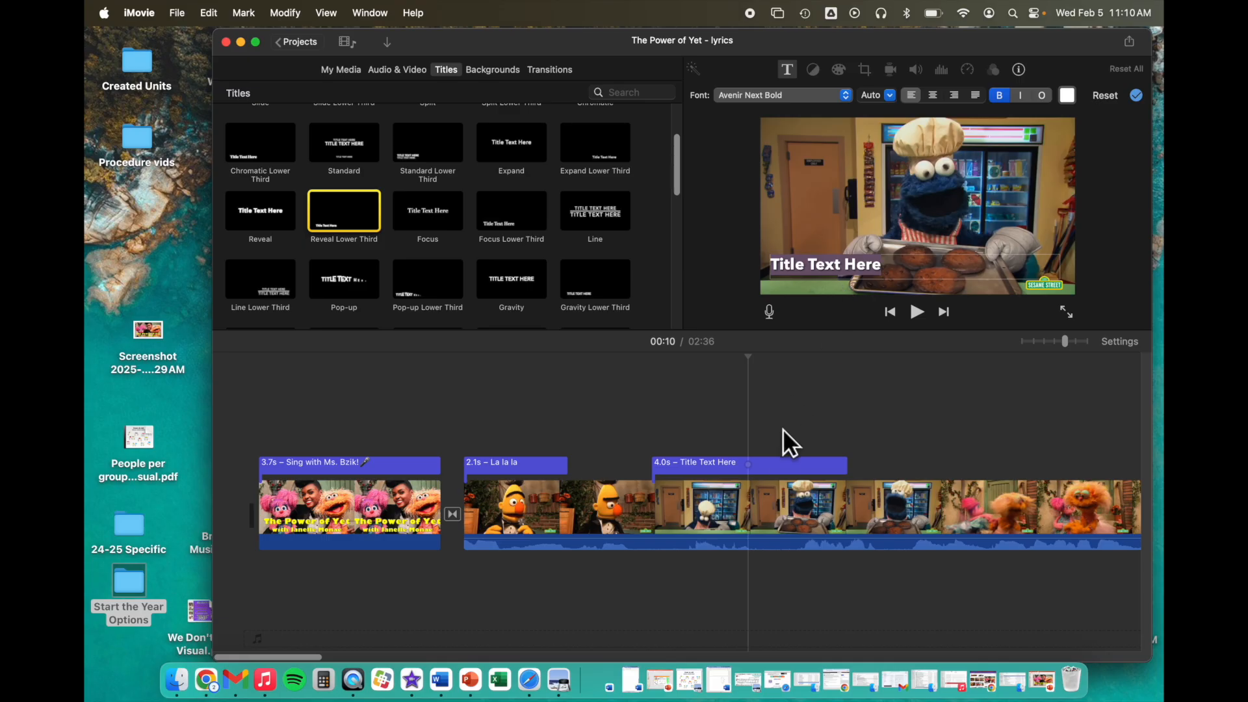
# - Try the different text alignments on the new placeholder title and settle on centered
pyautogui.click(934, 97)
pyautogui.click(954, 95)
pyautogui.click(975, 96)
pyautogui.click(954, 95)
pyautogui.click(934, 96)
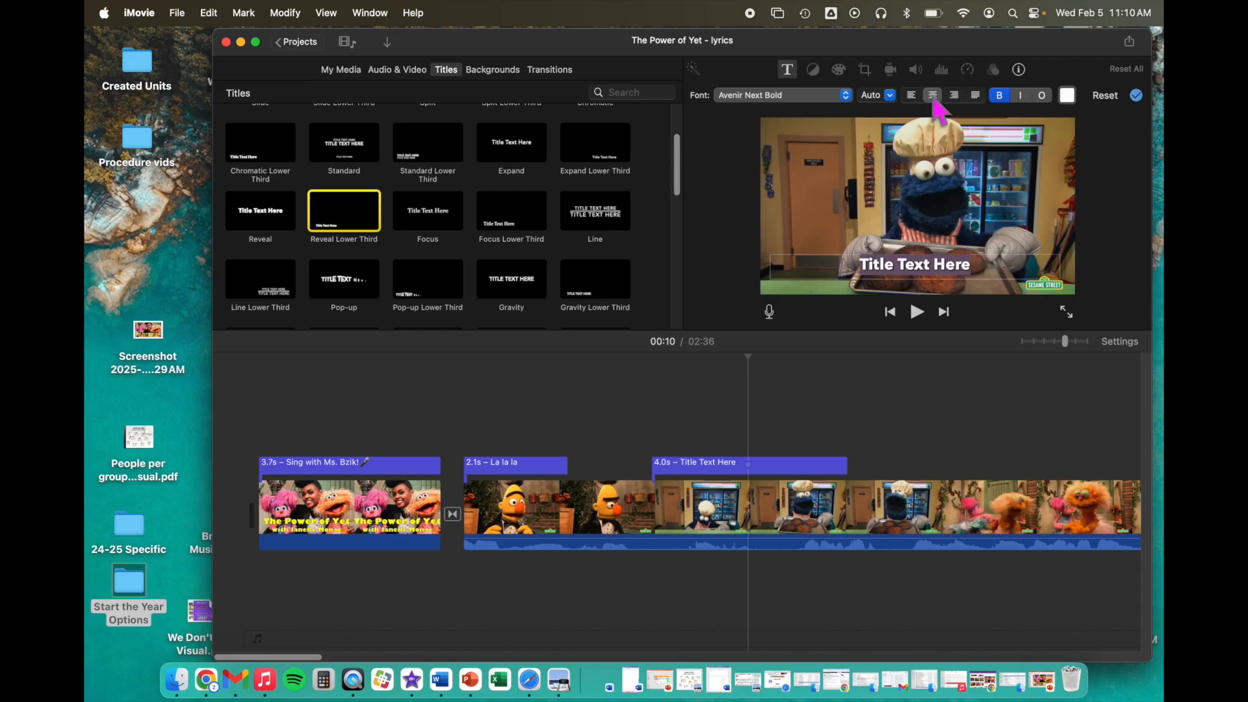
# - Try the Big Caslon Medium font with an outline on the placeholder title, and undo back to before the title was added
pyautogui.click(845, 97)
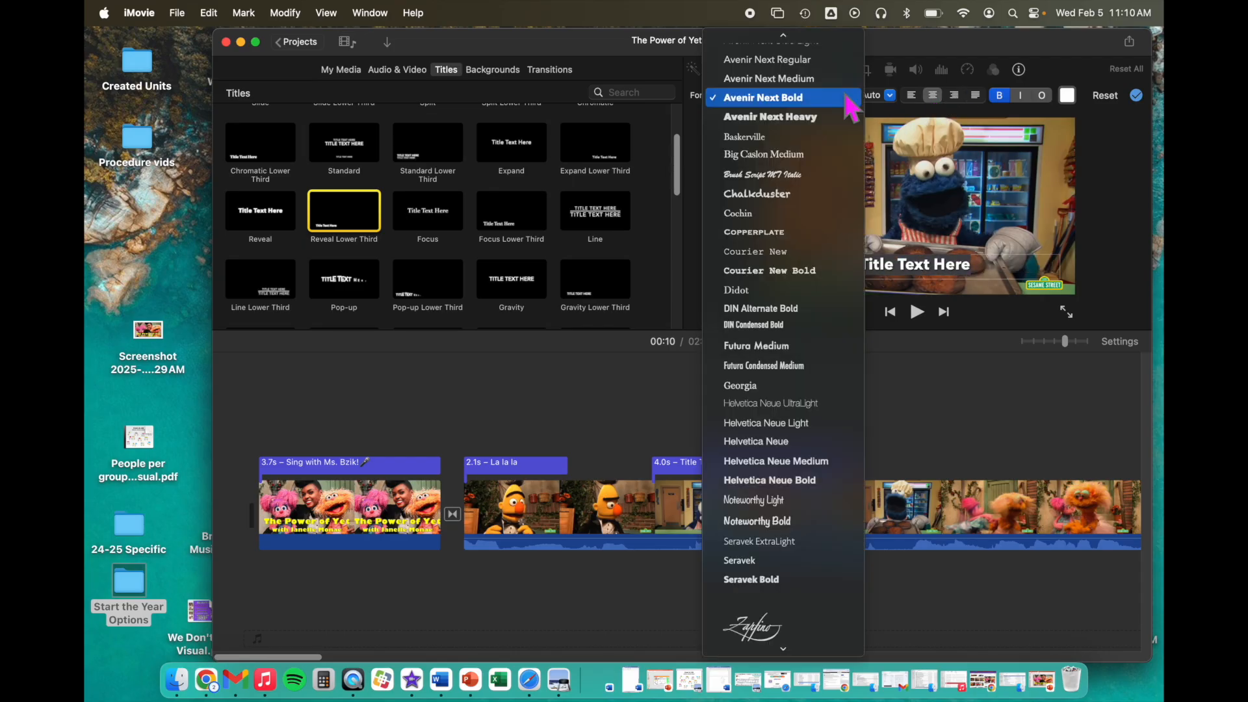
pyautogui.click(820, 160)
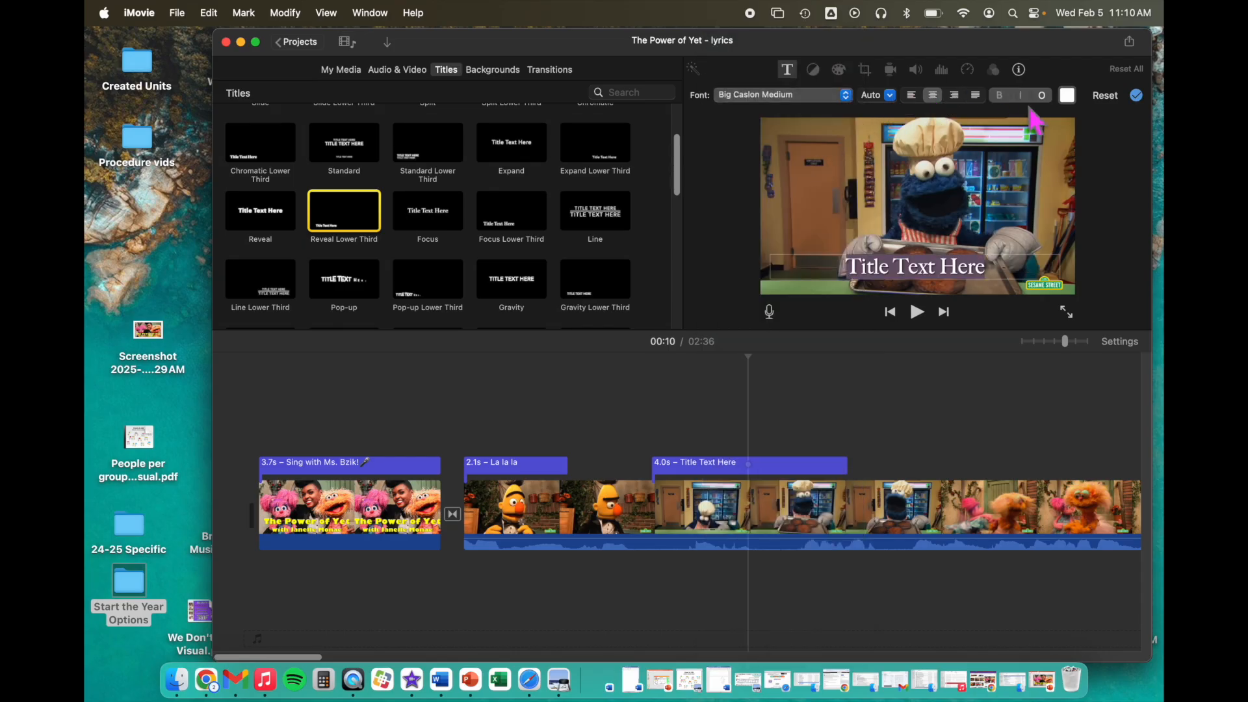
pyautogui.click(1000, 95)
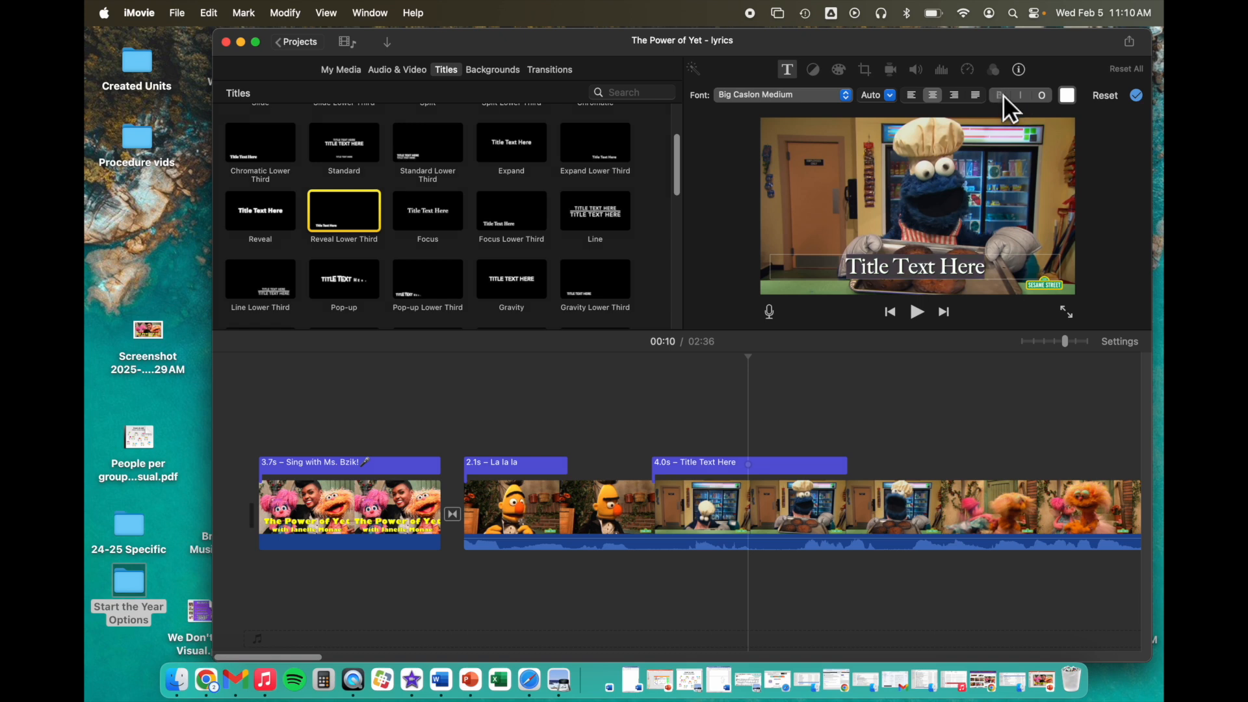
pyautogui.click(1043, 95)
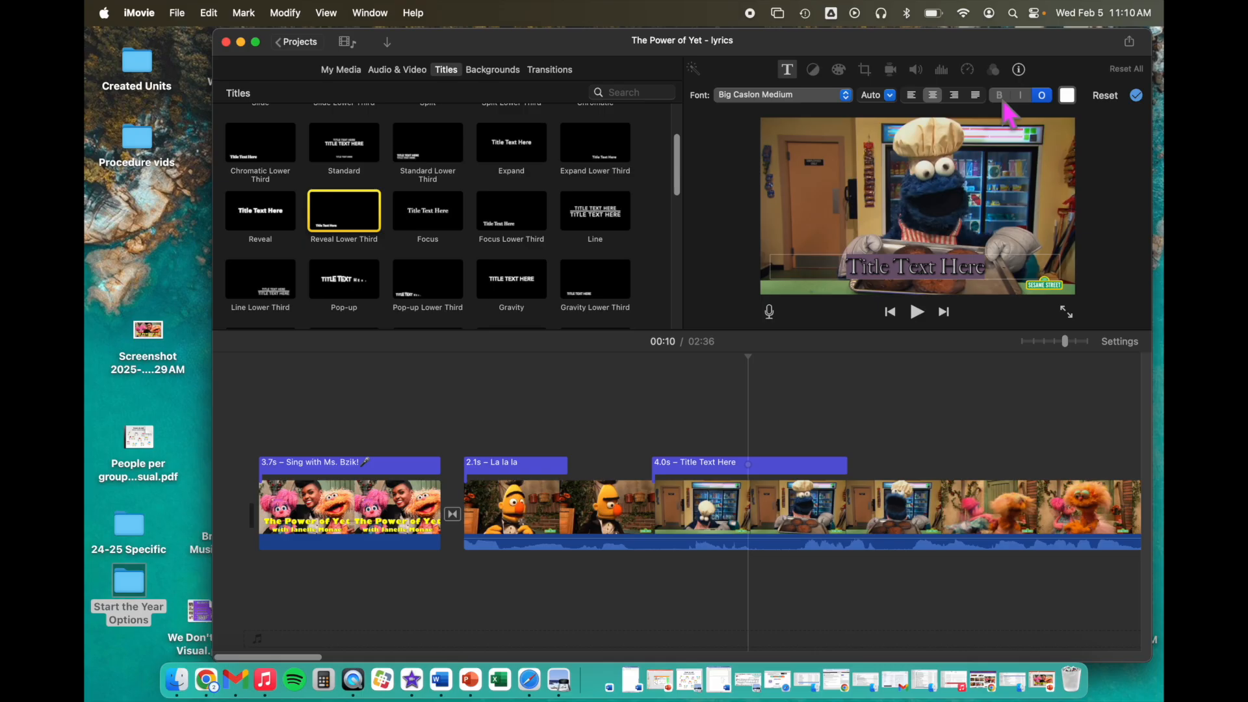
pyautogui.click(805, 416)
pyautogui.press('super+z')
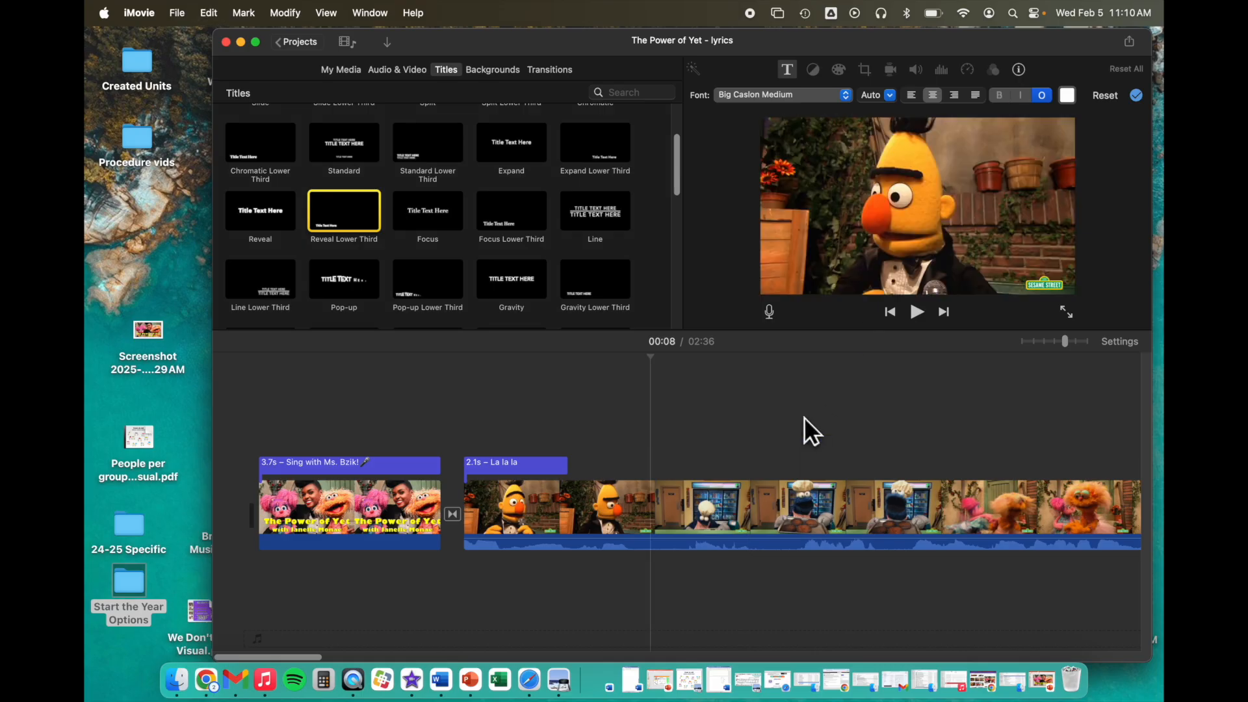
# - Add a Reveal Lower Third title shortly after the "La la la" title and center its text
pyautogui.moveTo(371, 225); pyautogui.dragTo(629, 440)
pyautogui.click(676, 466)
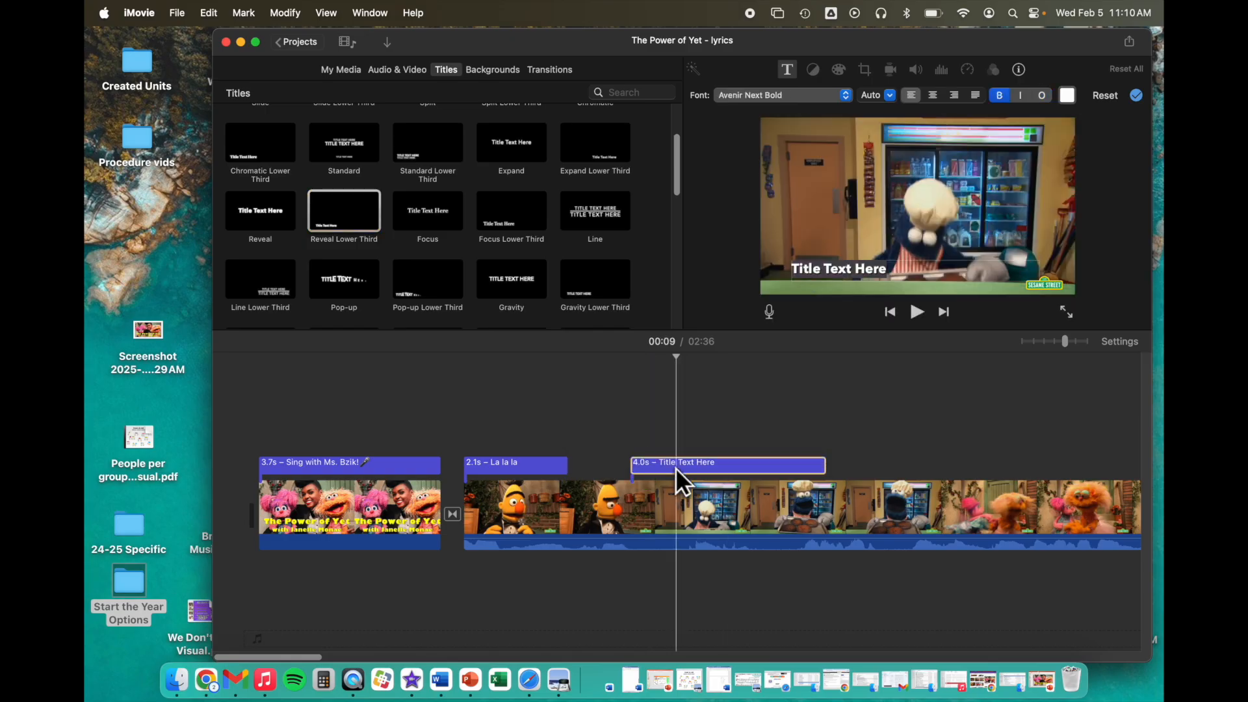
pyautogui.click(932, 94)
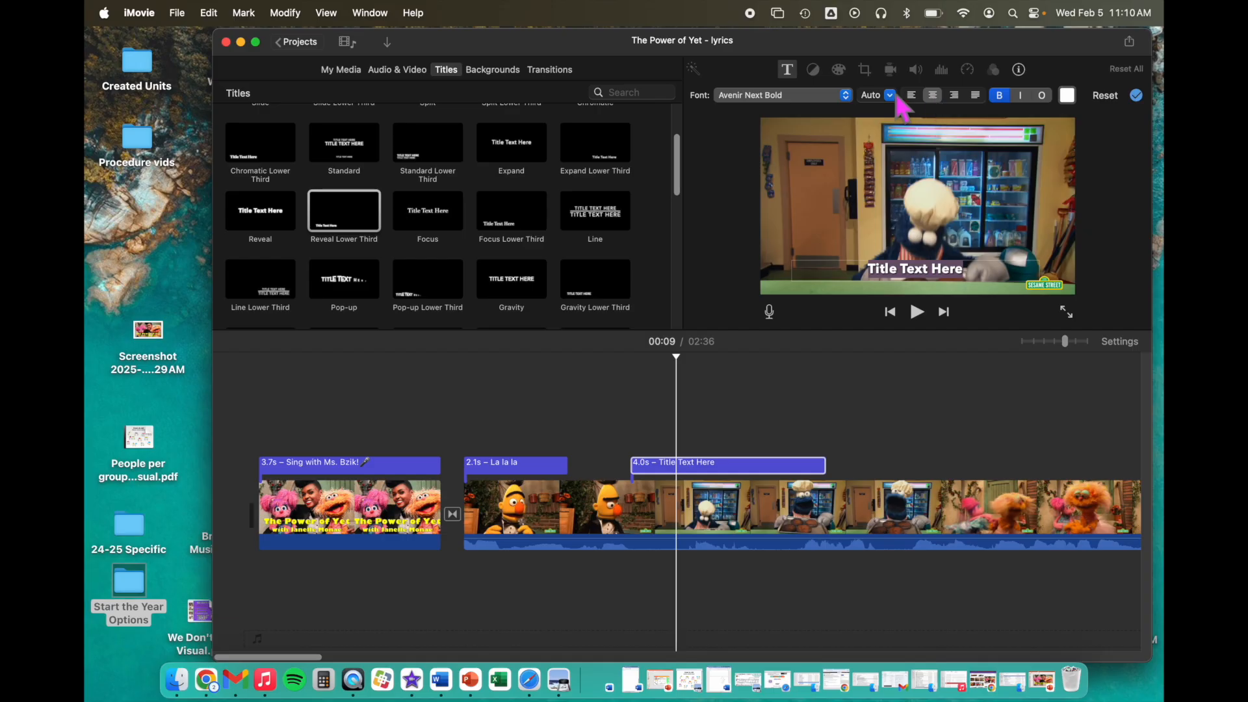
# - Outline the placeholder title's text, color it Turquoise and check it in the preview
pyautogui.click(1041, 95)
pyautogui.click(1067, 96)
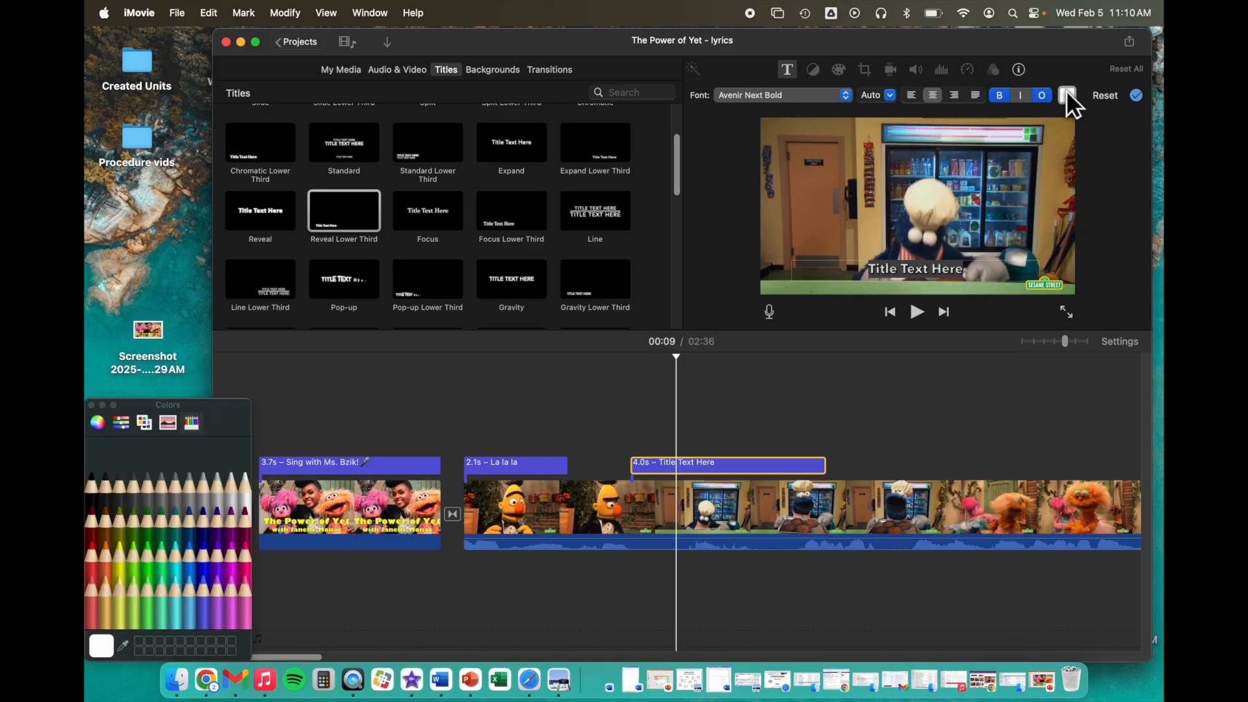
pyautogui.click(180, 573)
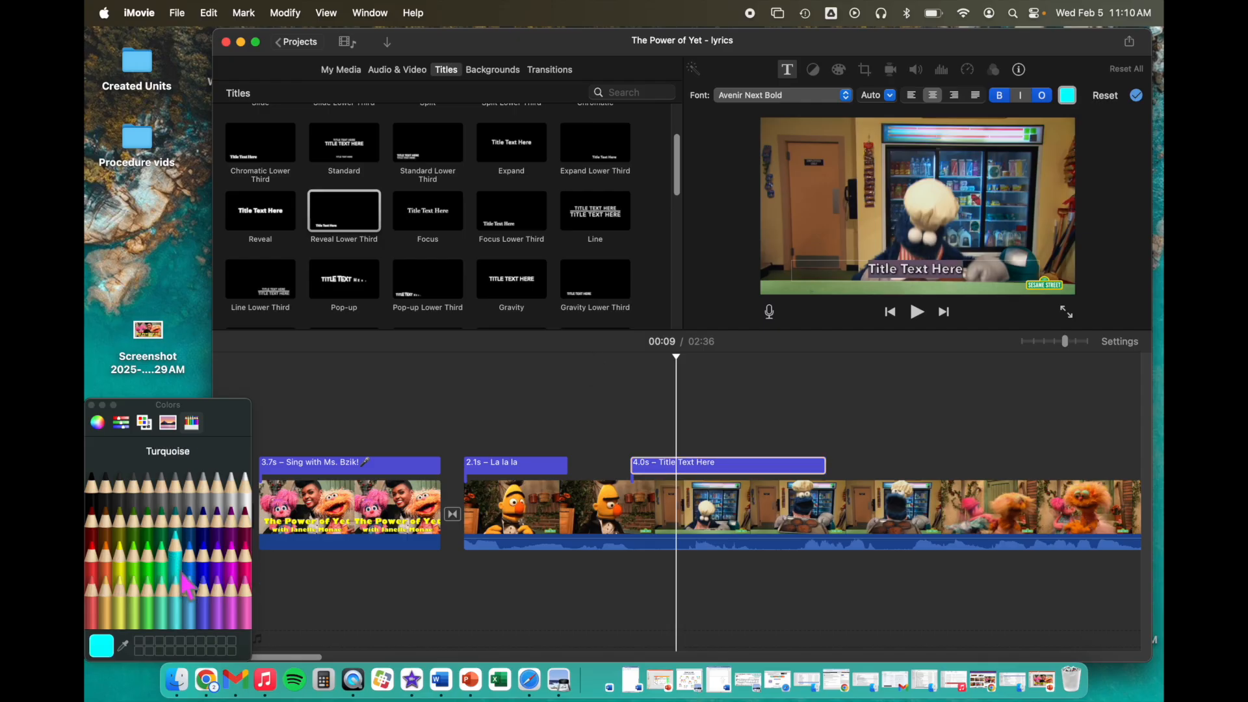
pyautogui.click(92, 404)
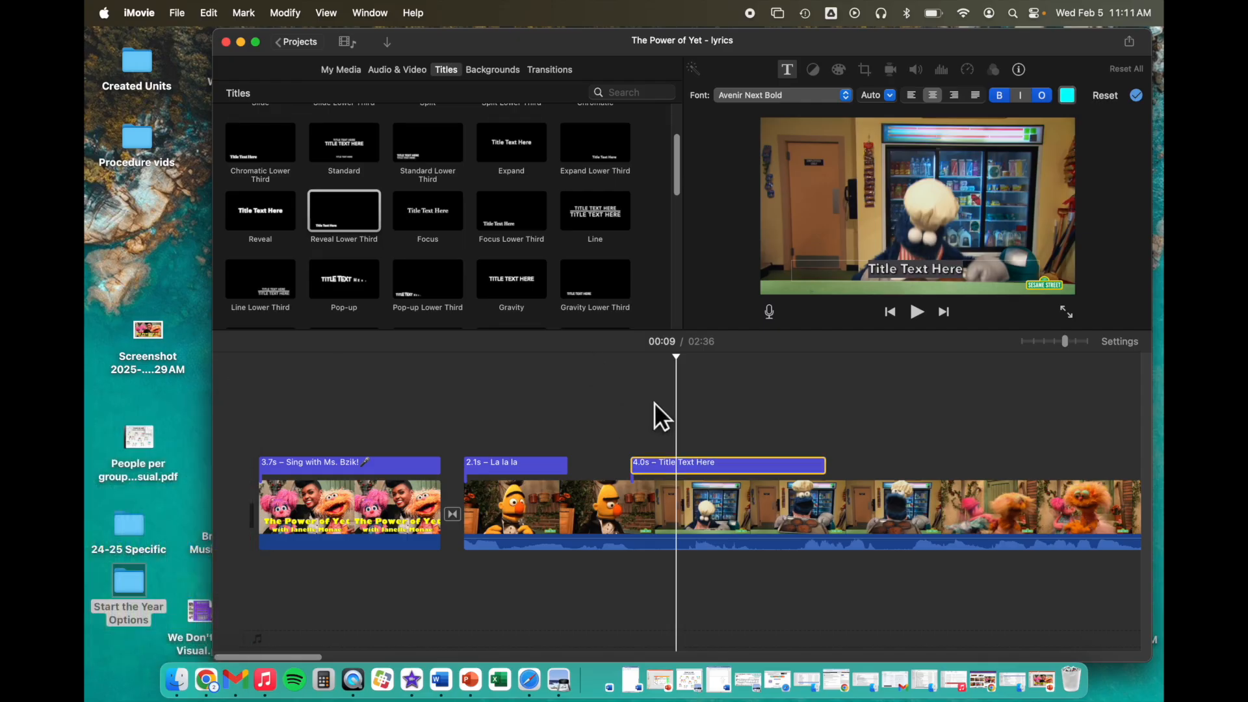
pyautogui.click(744, 403)
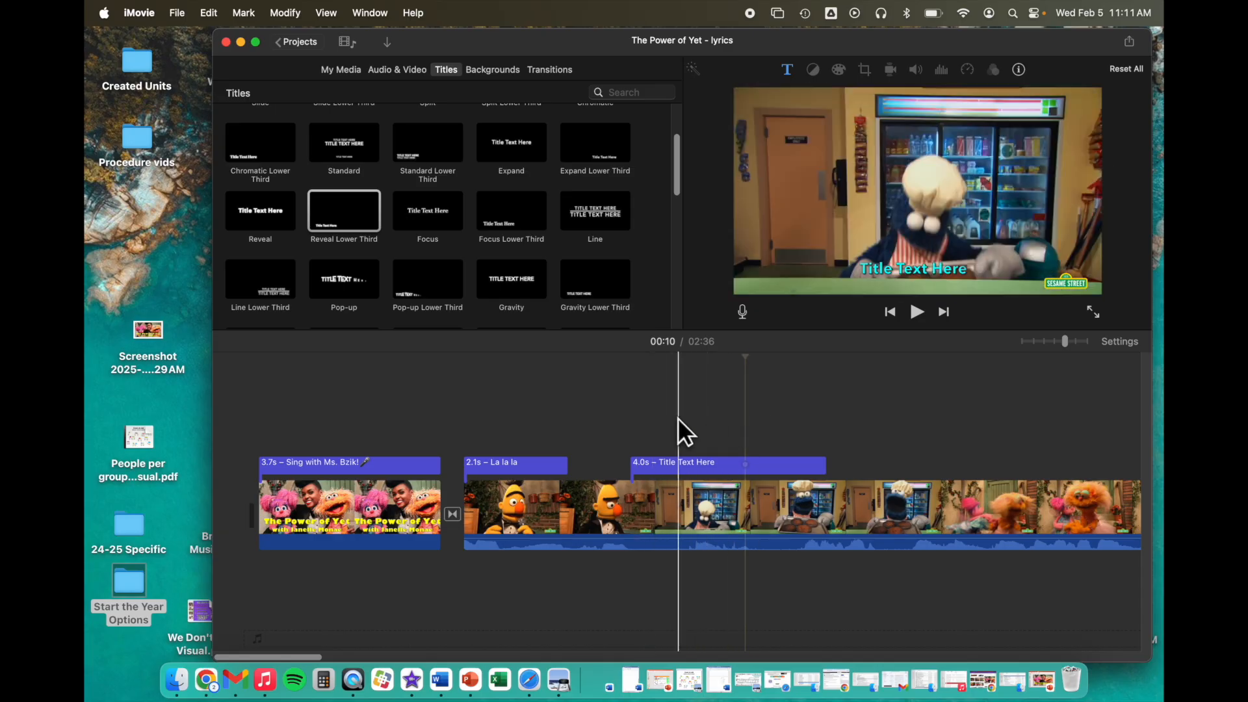
# - Turn the placeholder title's outline off and back on, comparing both looks in the preview
pyautogui.click(688, 463)
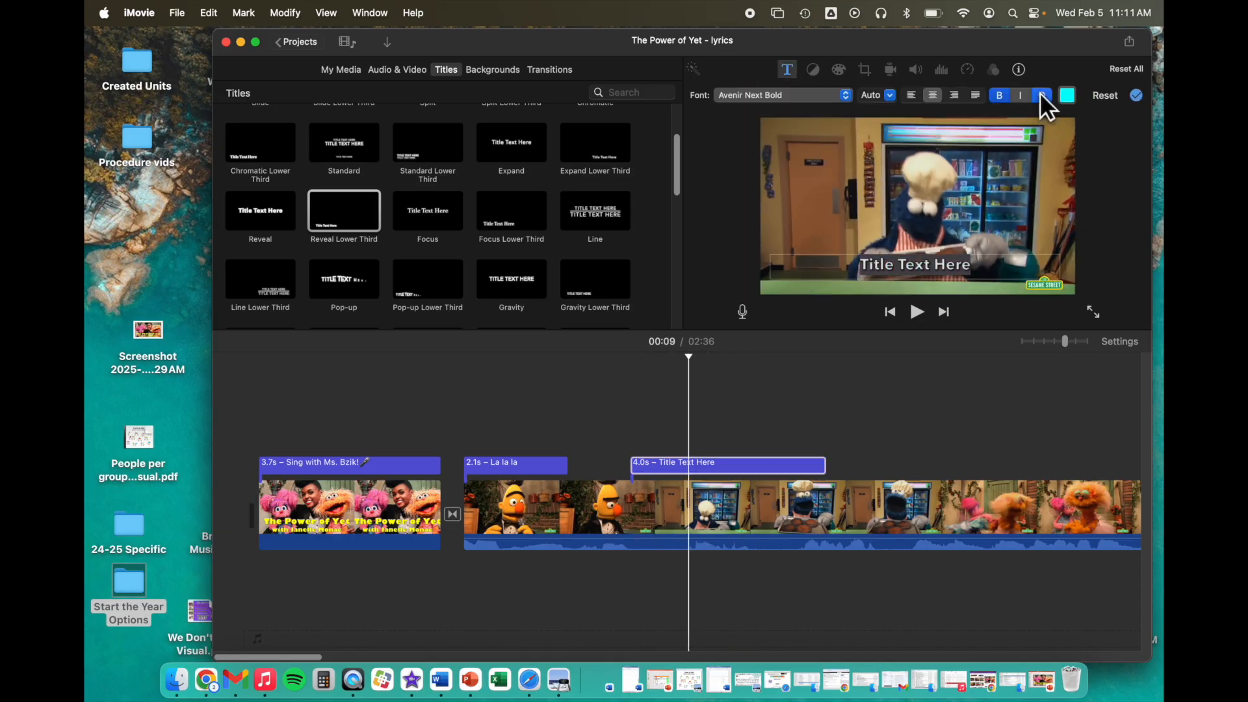
pyautogui.click(816, 414)
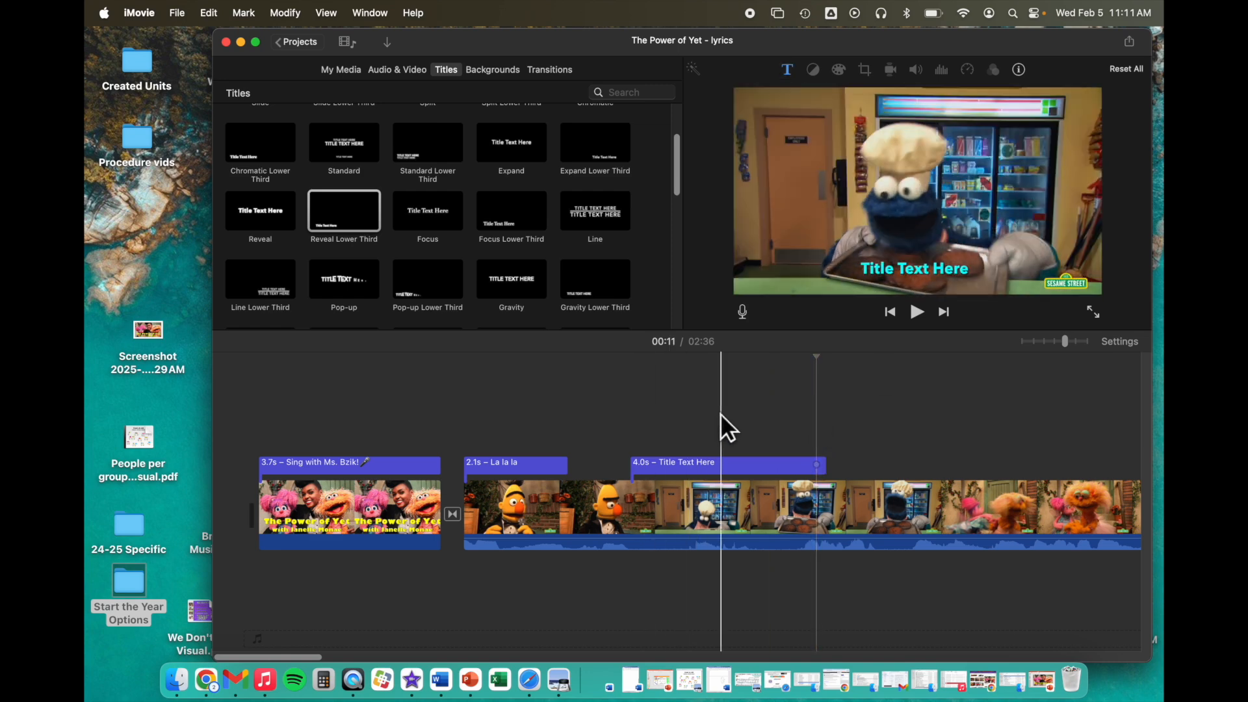
pyautogui.click(700, 461)
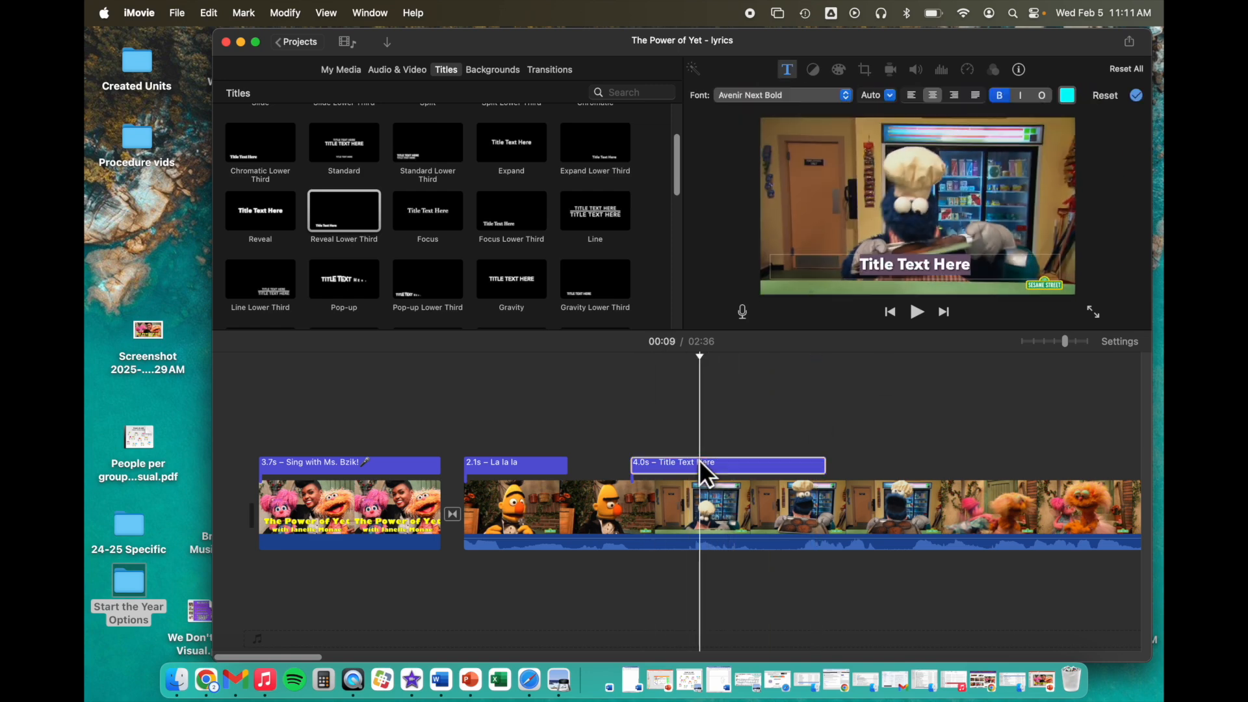
pyautogui.click(1042, 96)
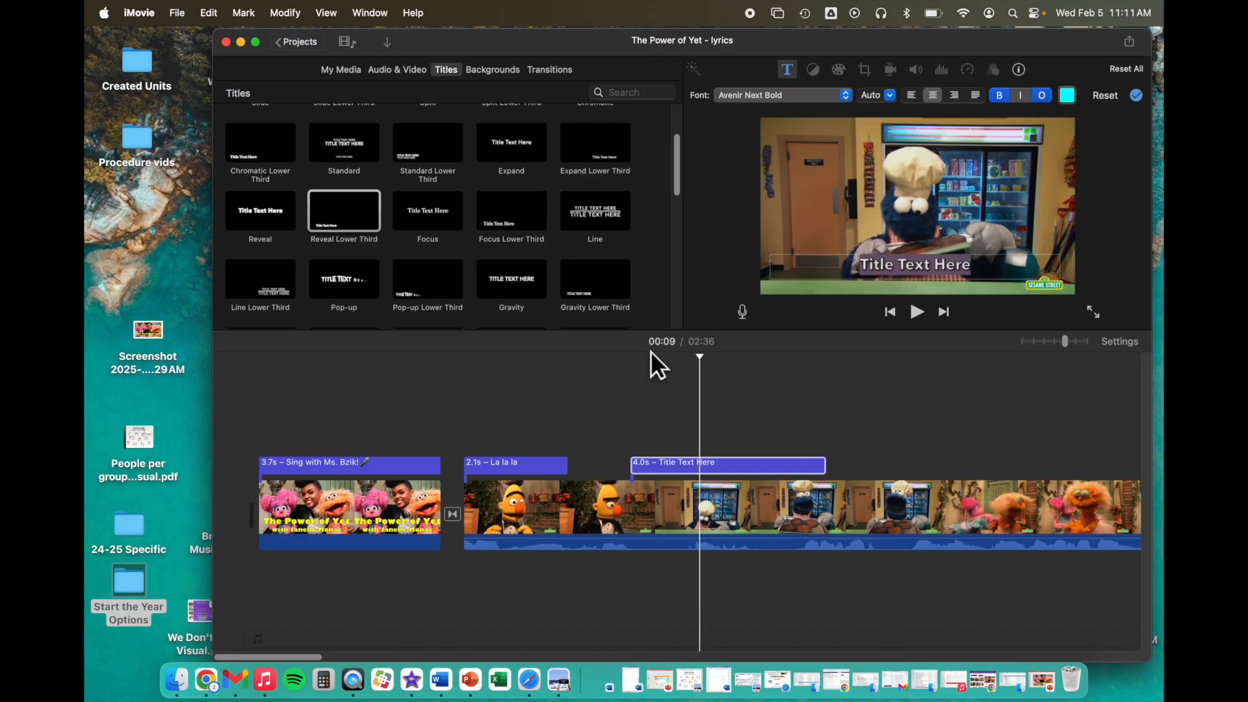
pyautogui.click(602, 405)
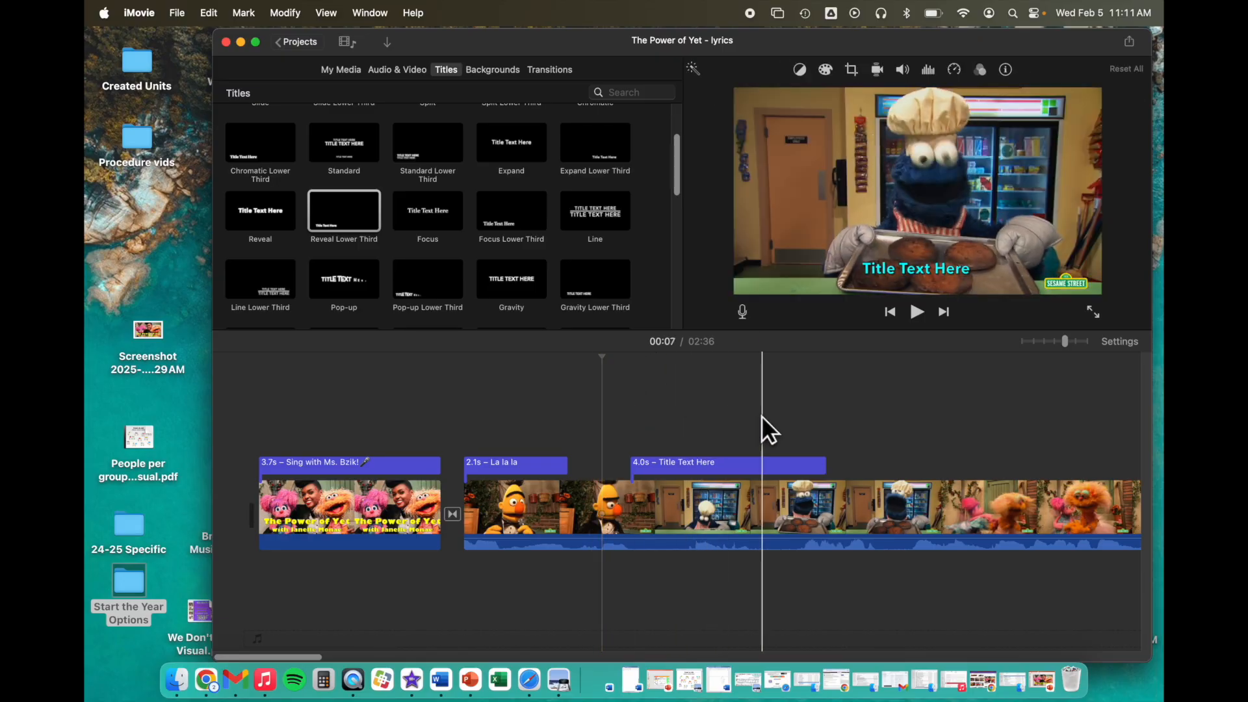
pyautogui.click(613, 451)
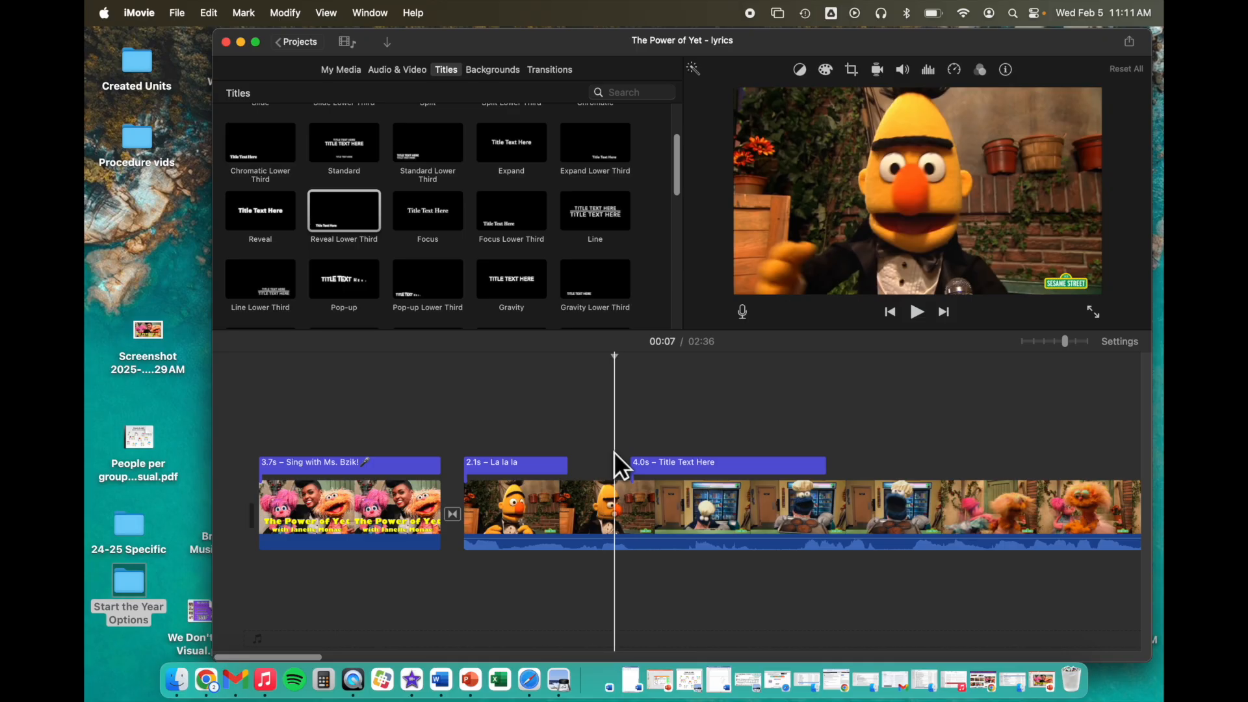
# - Raise the voiceover recording's input volume to about the middle of its range and leave voiceover recording
pyautogui.click(742, 311)
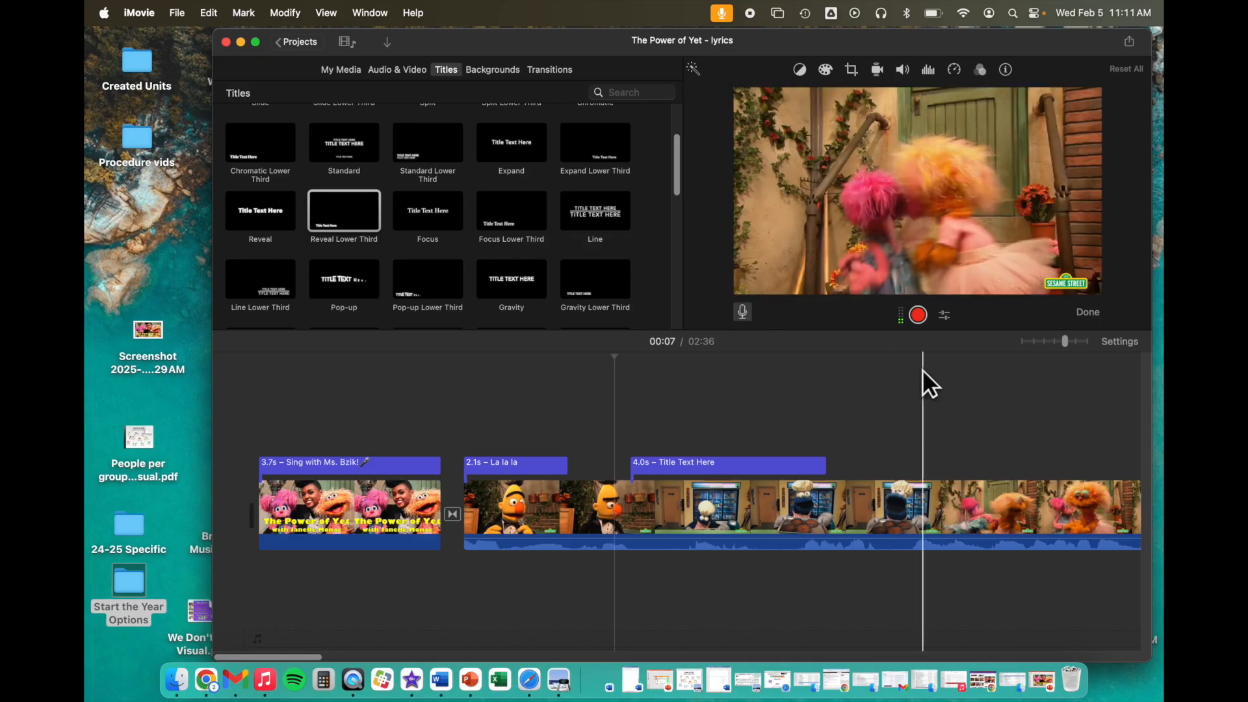
pyautogui.click(945, 314)
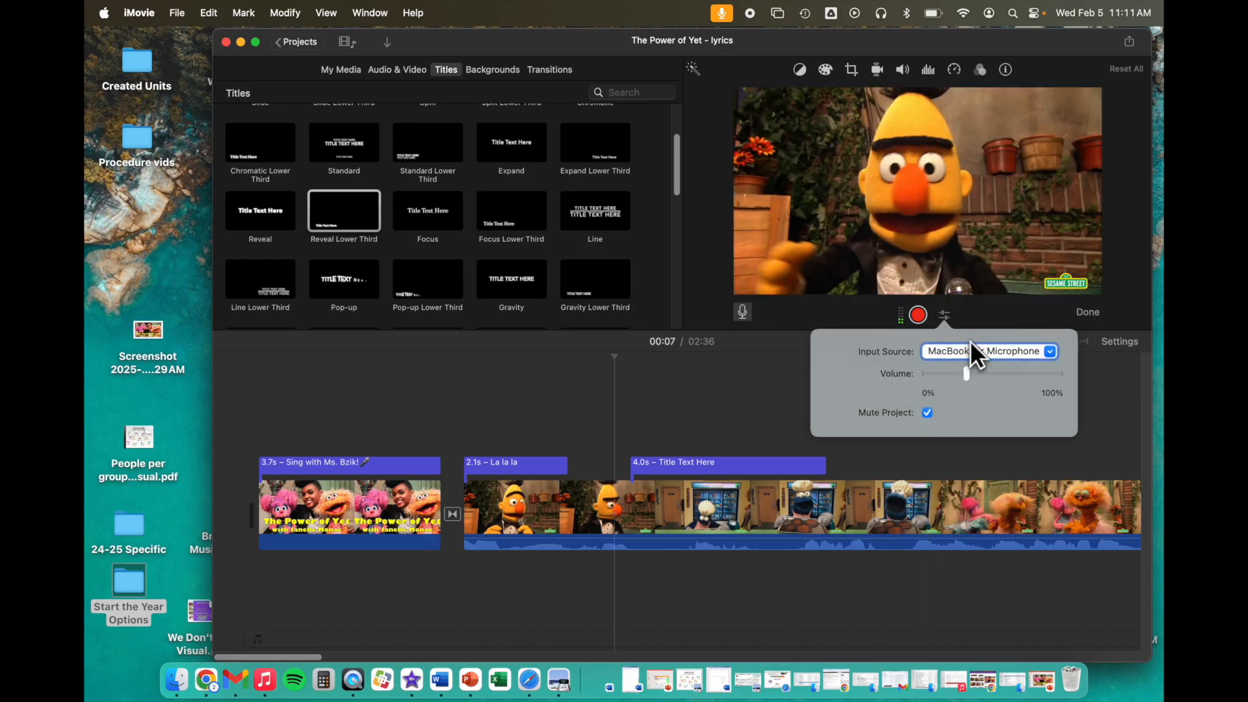
pyautogui.moveTo(967, 374); pyautogui.dragTo(996, 379)
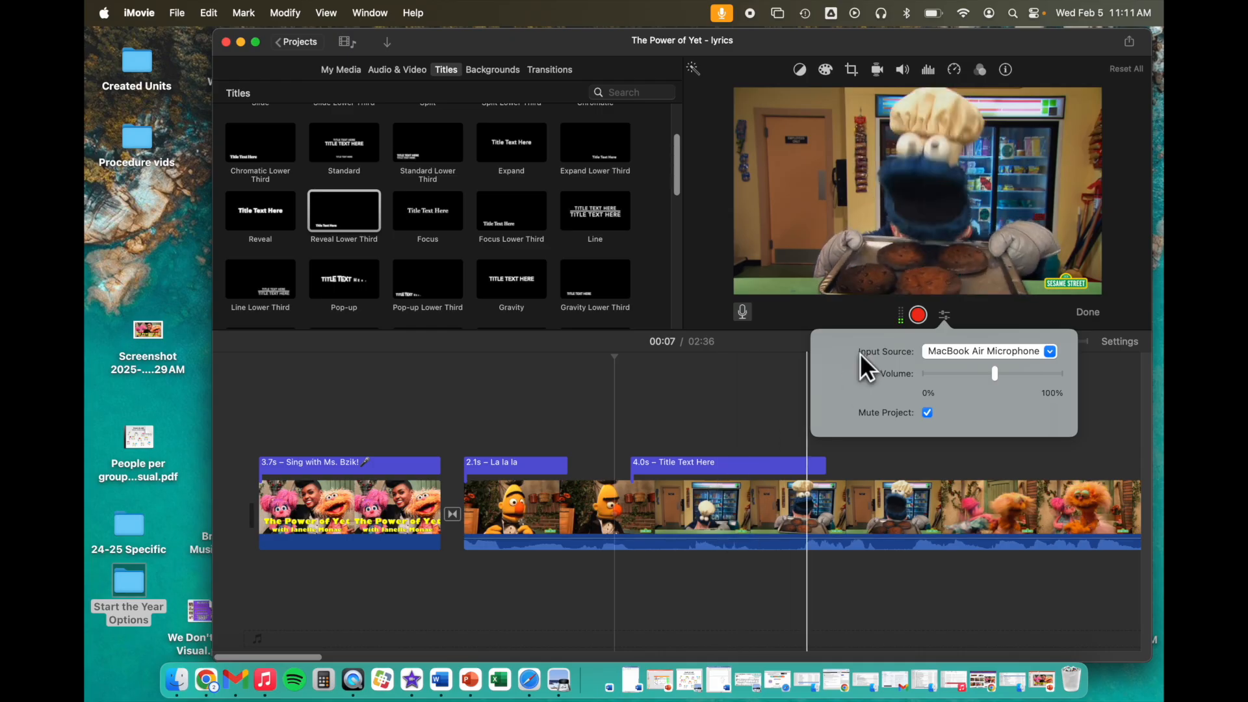
pyautogui.click(990, 325)
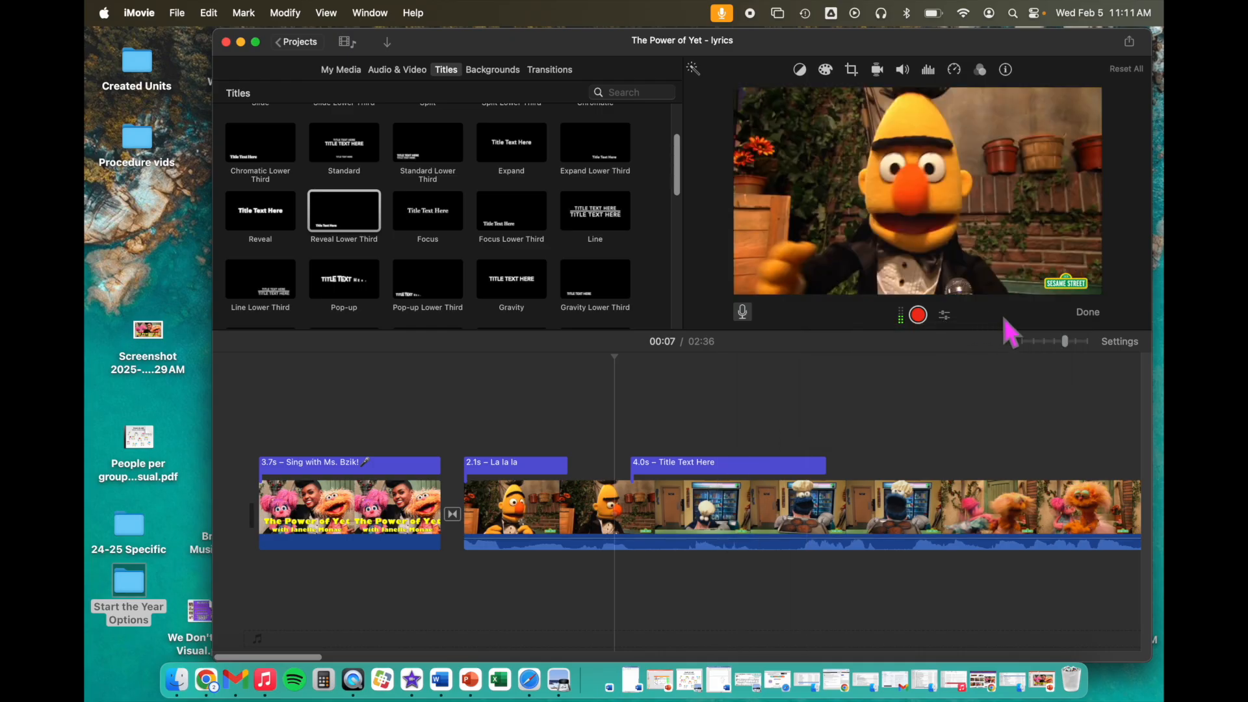
pyautogui.click(1085, 311)
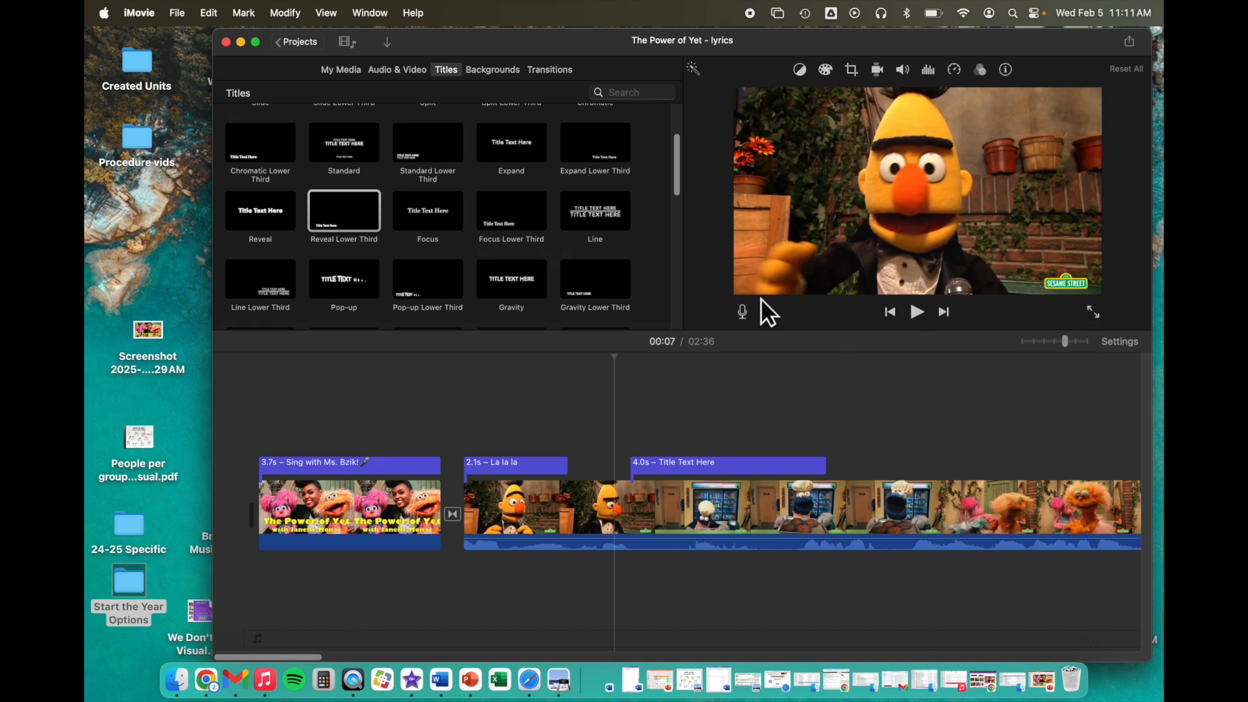
# - Record two voiceover clips, one of about 3.2 s from 00:07 and one of about 2.9 s from 00:12
pyautogui.click(742, 311)
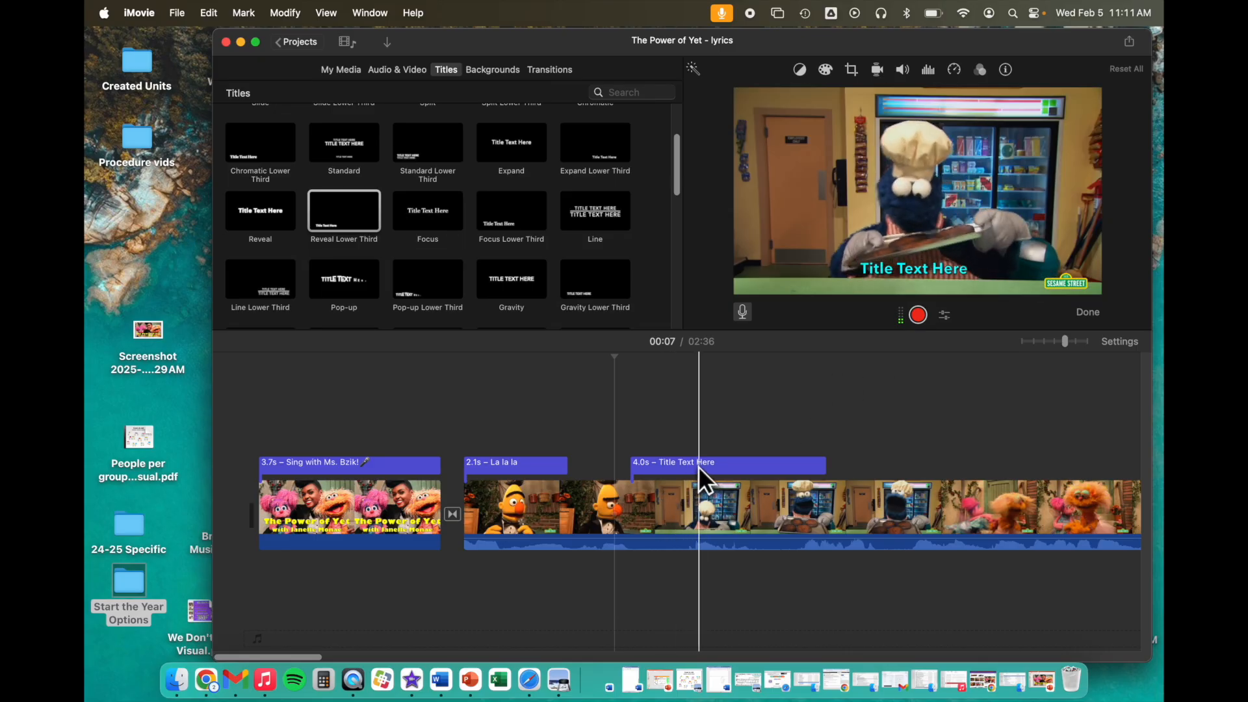
pyautogui.click(918, 313)
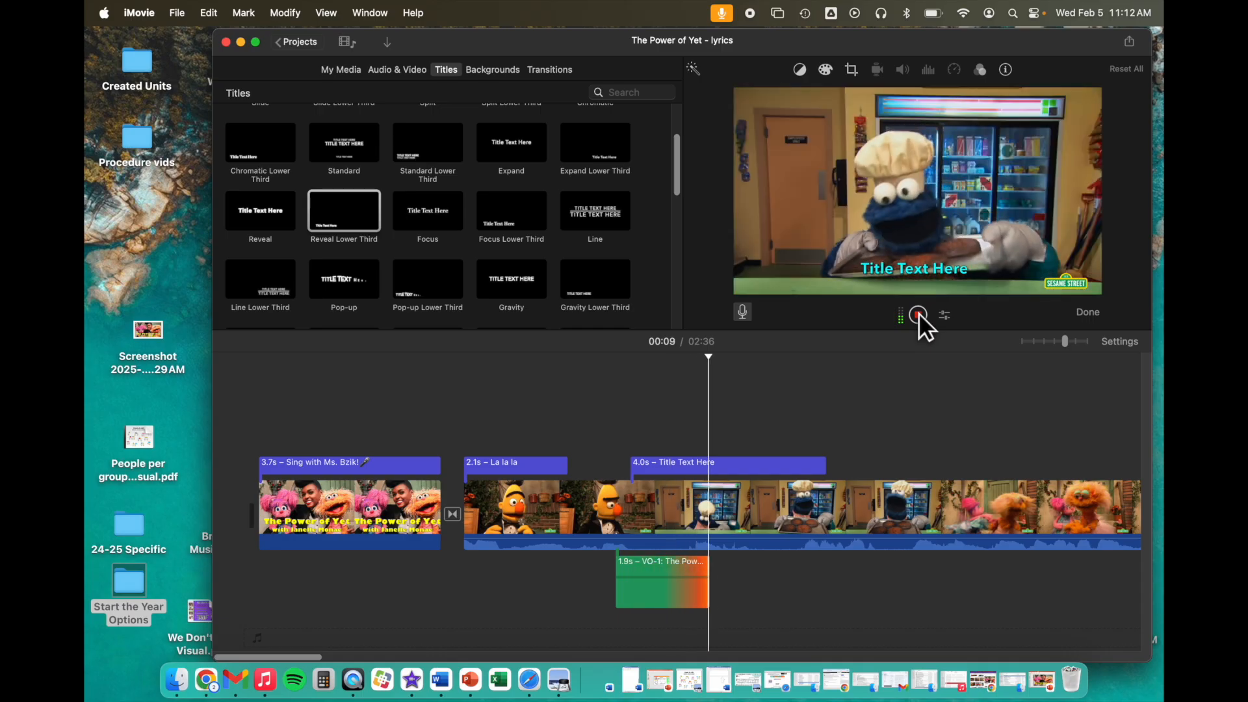
pyautogui.click(919, 314)
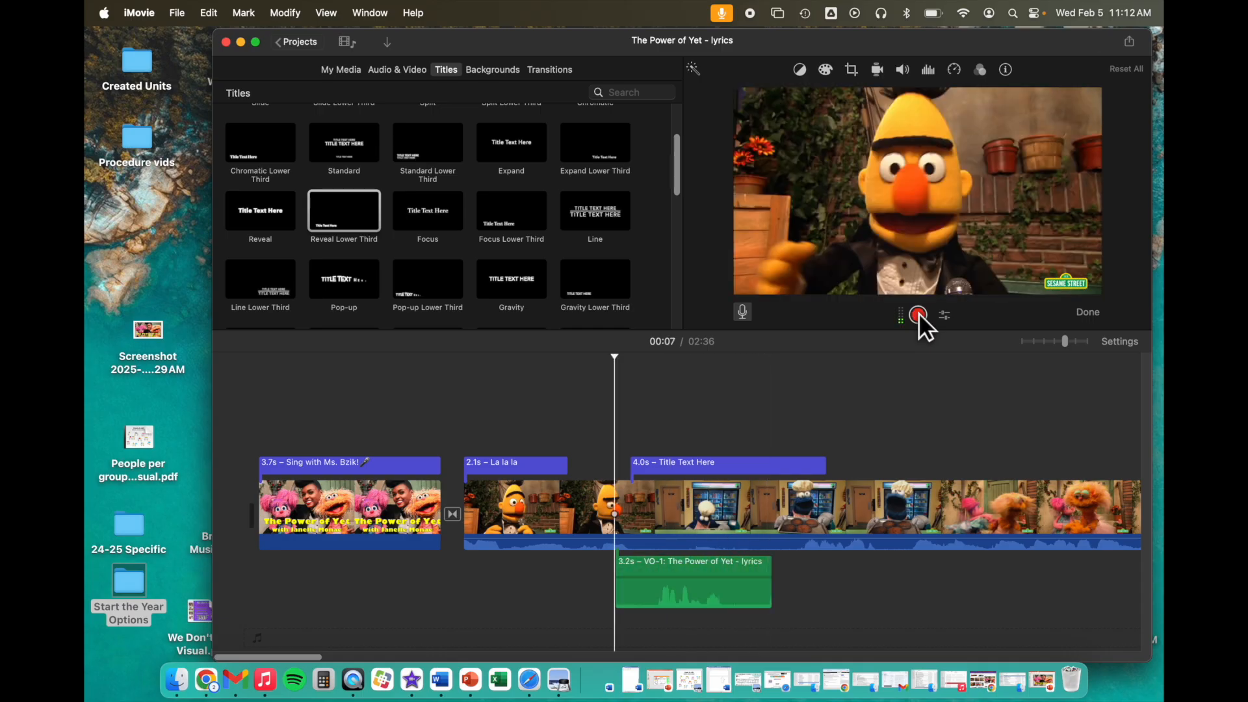
pyautogui.click(863, 451)
pyautogui.click(918, 315)
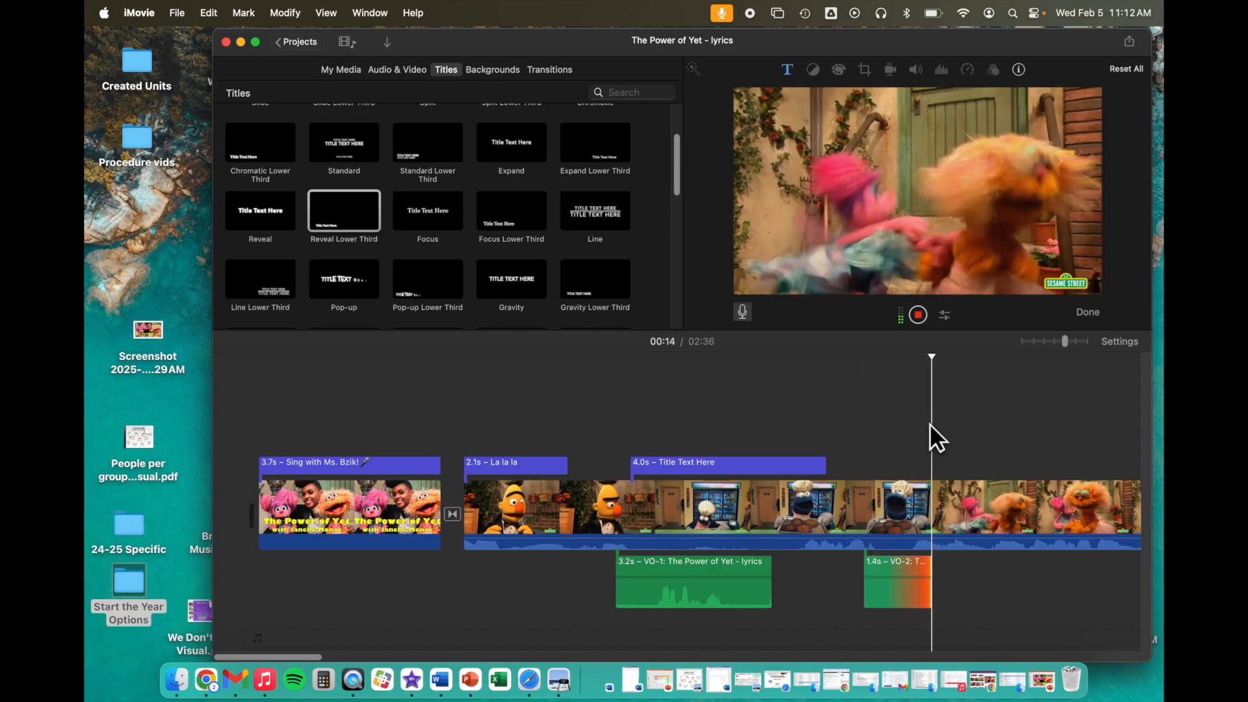
pyautogui.click(918, 314)
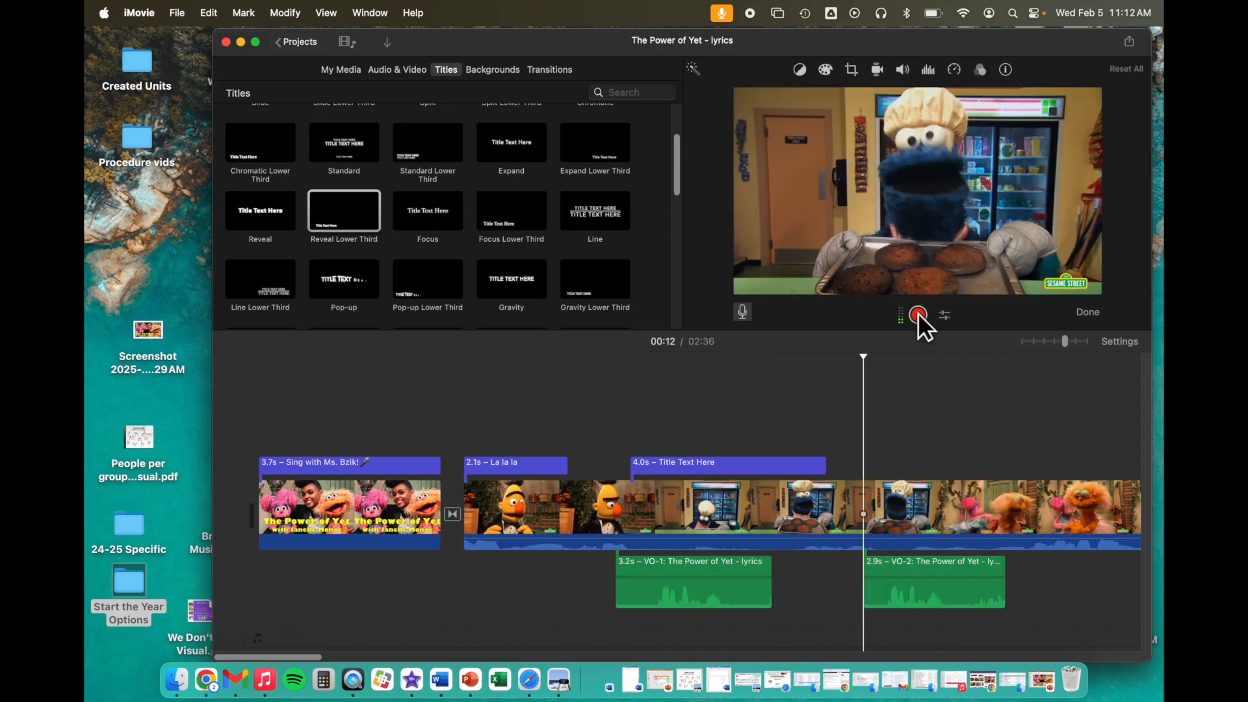
# - Trim both ends of the second voiceover clip to 1.8 s and the first to 2.0 s, and shift the first slightly later
pyautogui.moveTo(1004, 593); pyautogui.dragTo(960, 593)
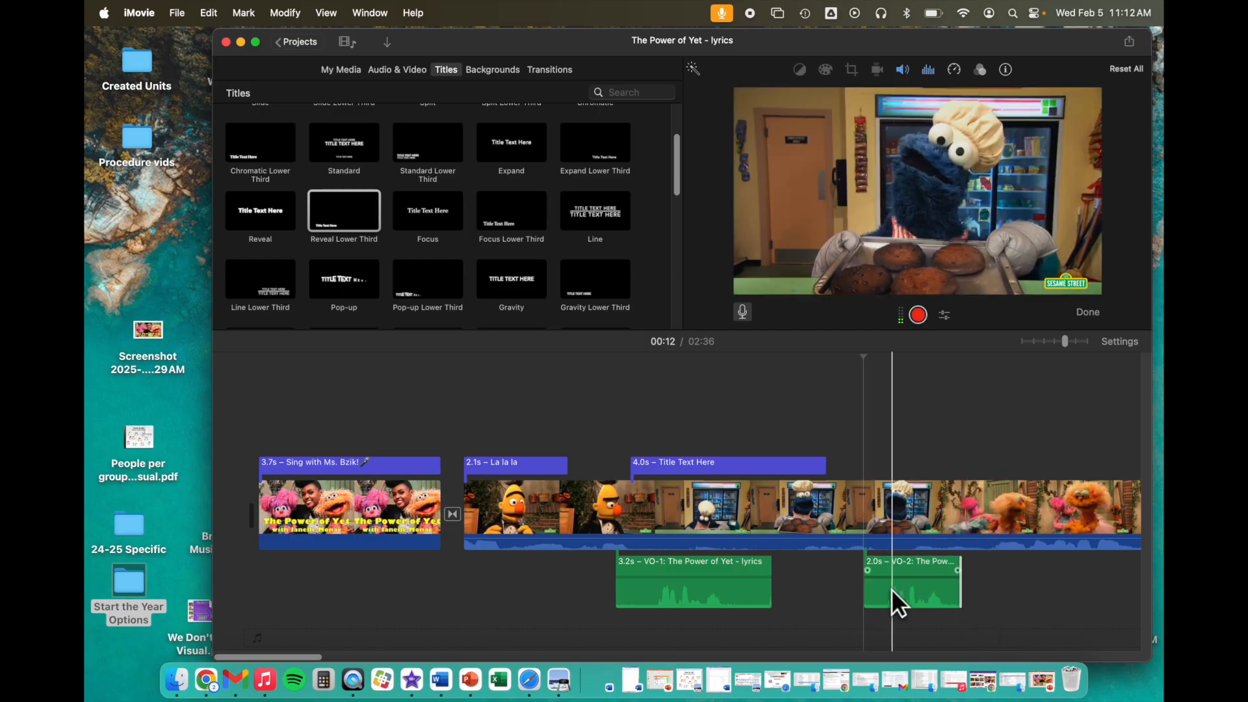
pyautogui.moveTo(866, 592); pyautogui.dragTo(875, 593)
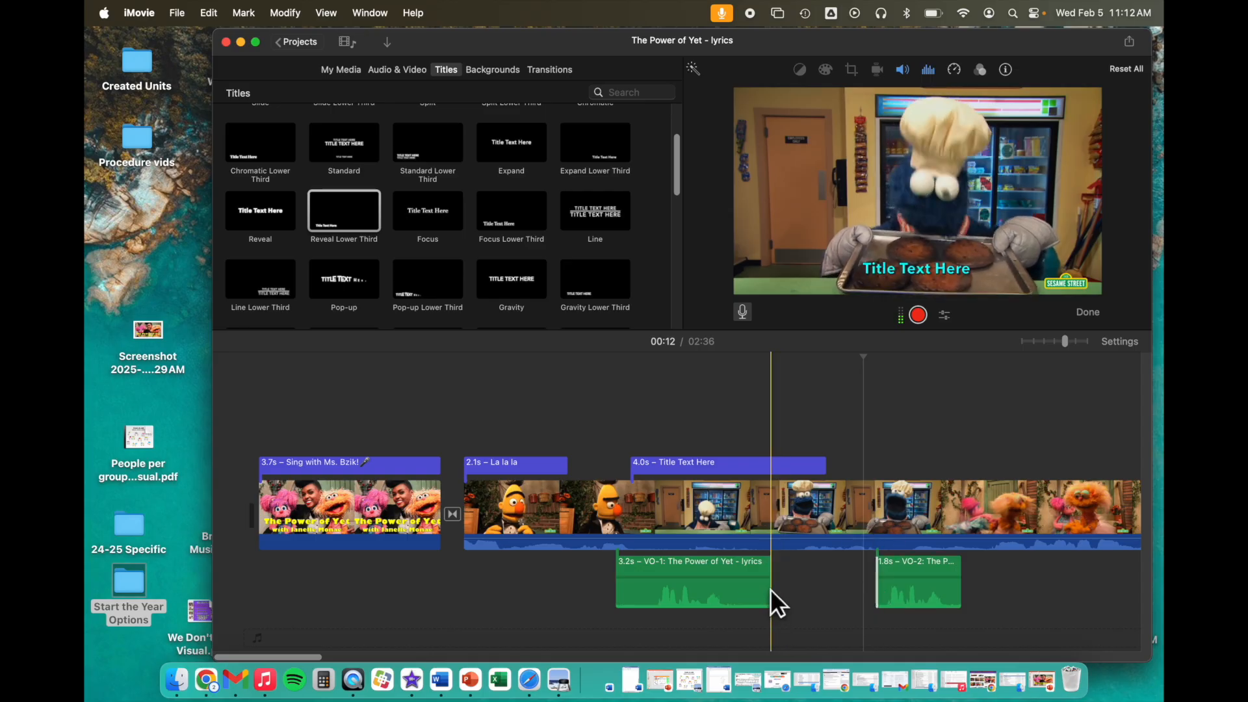
pyautogui.moveTo(772, 588); pyautogui.dragTo(734, 586)
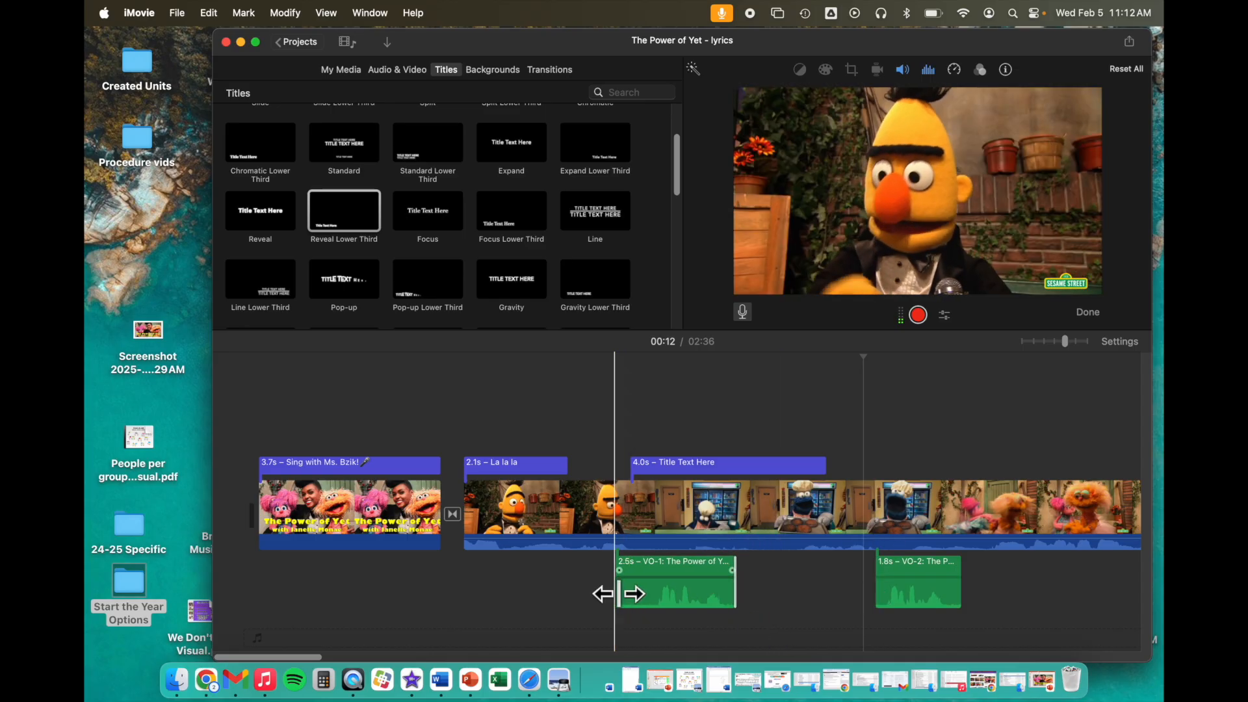
pyautogui.moveTo(617, 594); pyautogui.dragTo(637, 594)
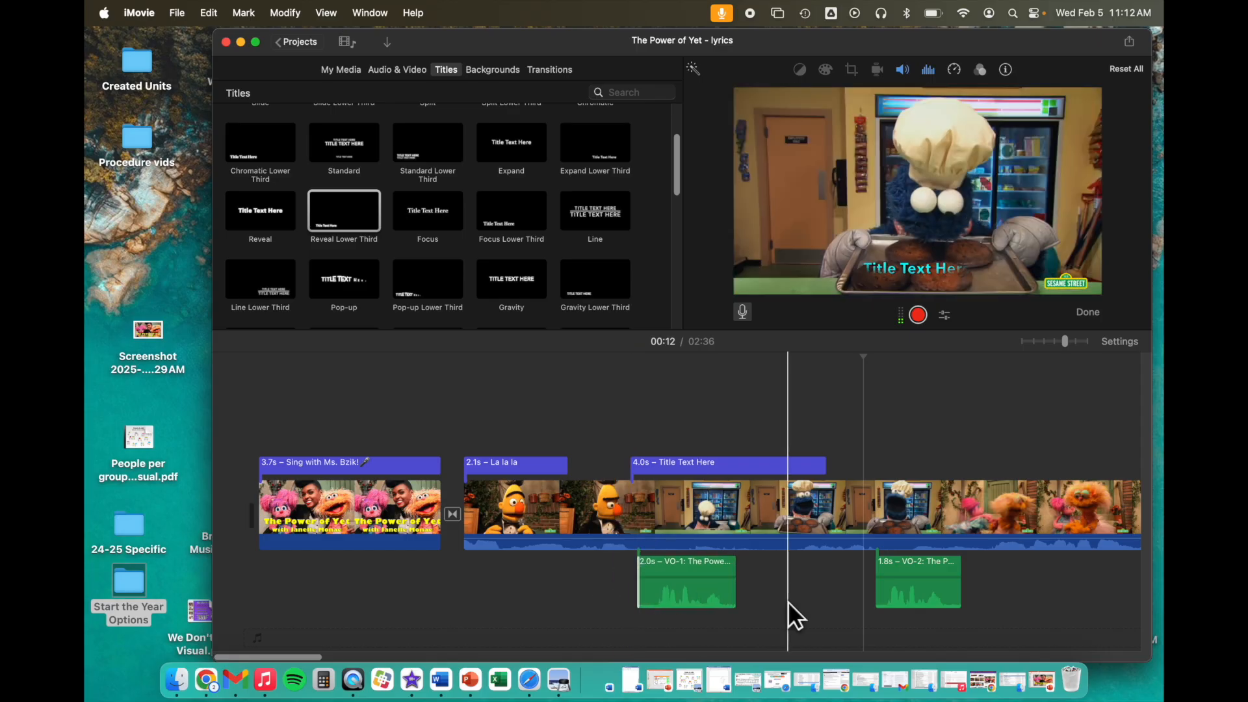
pyautogui.moveTo(715, 589); pyautogui.dragTo(743, 582)
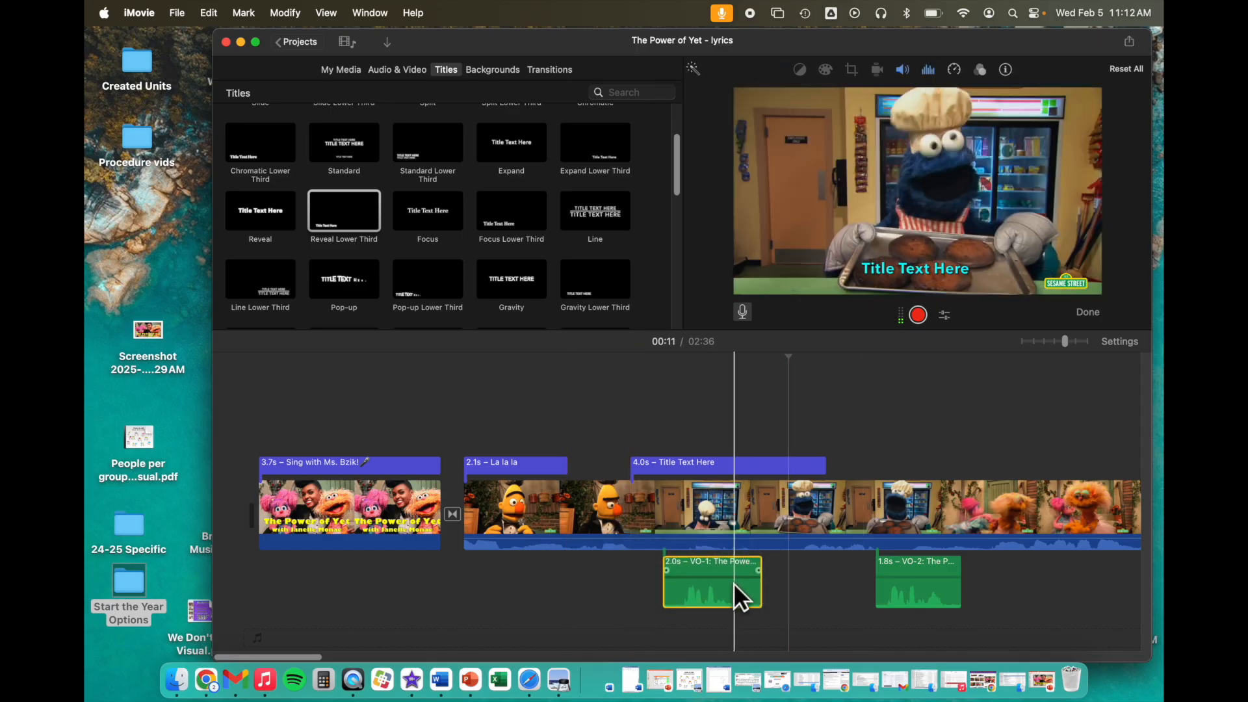
pyautogui.press('space')
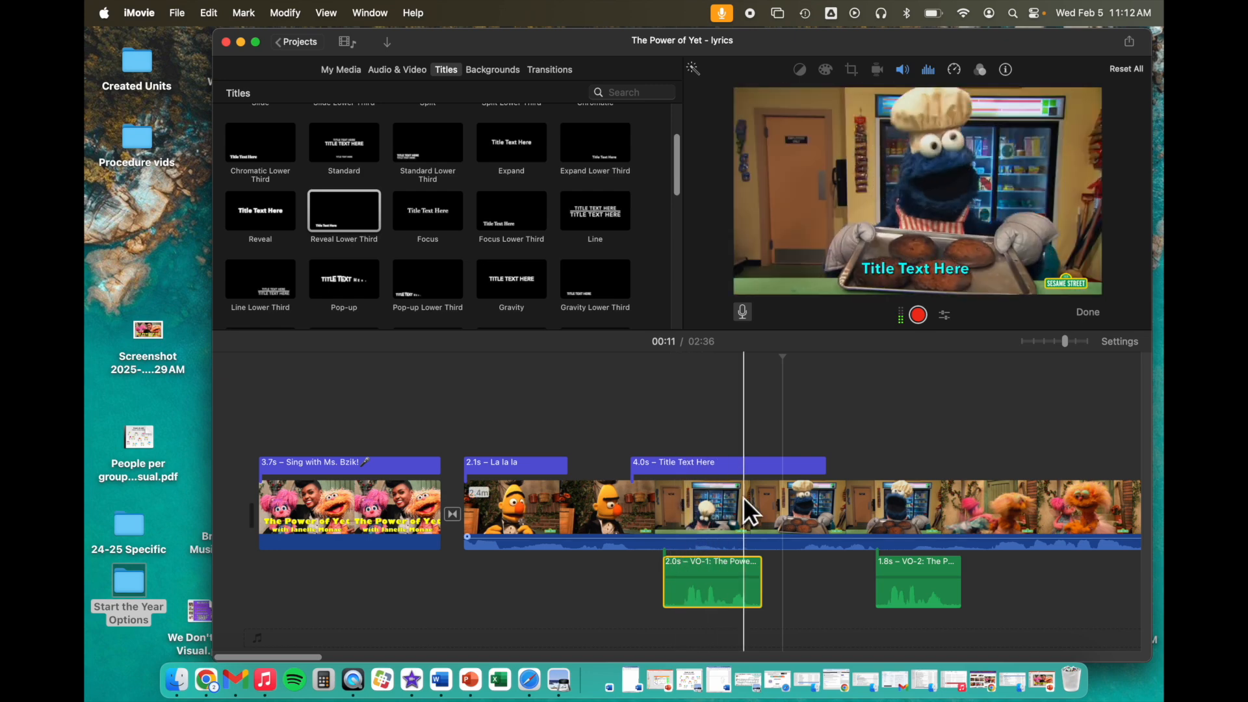
# - Try the first voiceover clip at 400% volume, leave voiceover recording, and set the volume back to 100%
pyautogui.click(714, 601)
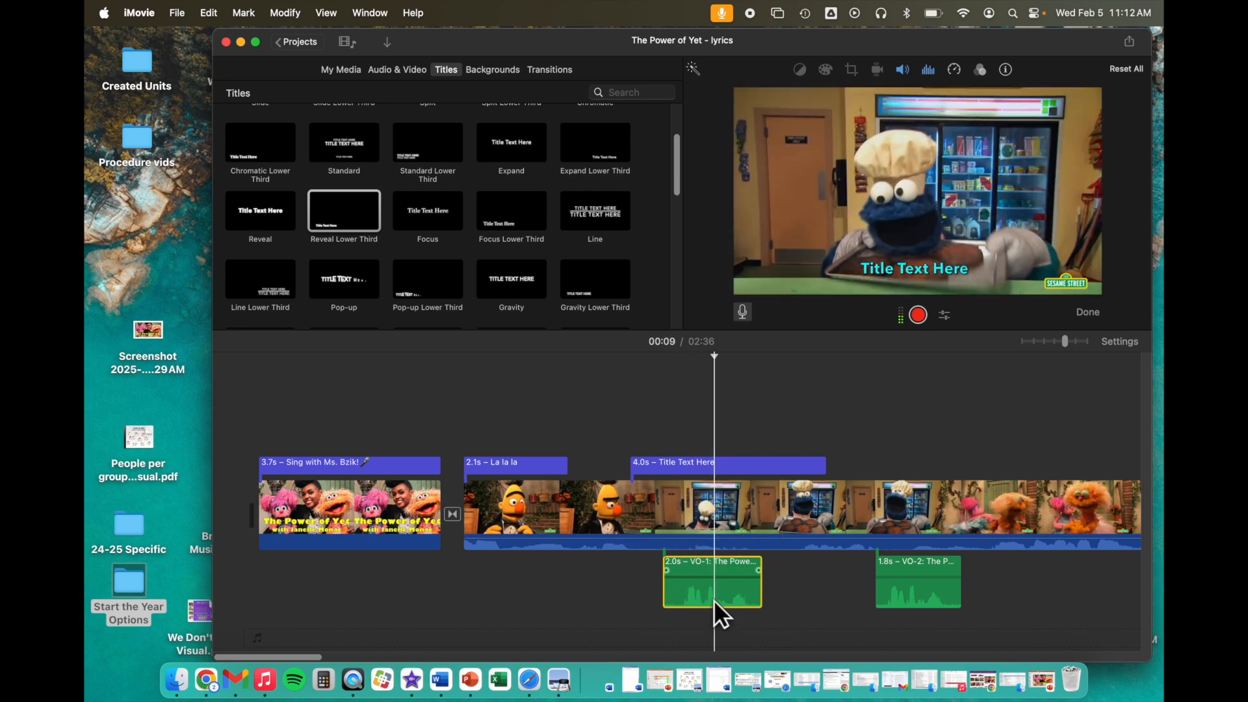
pyautogui.click(903, 70)
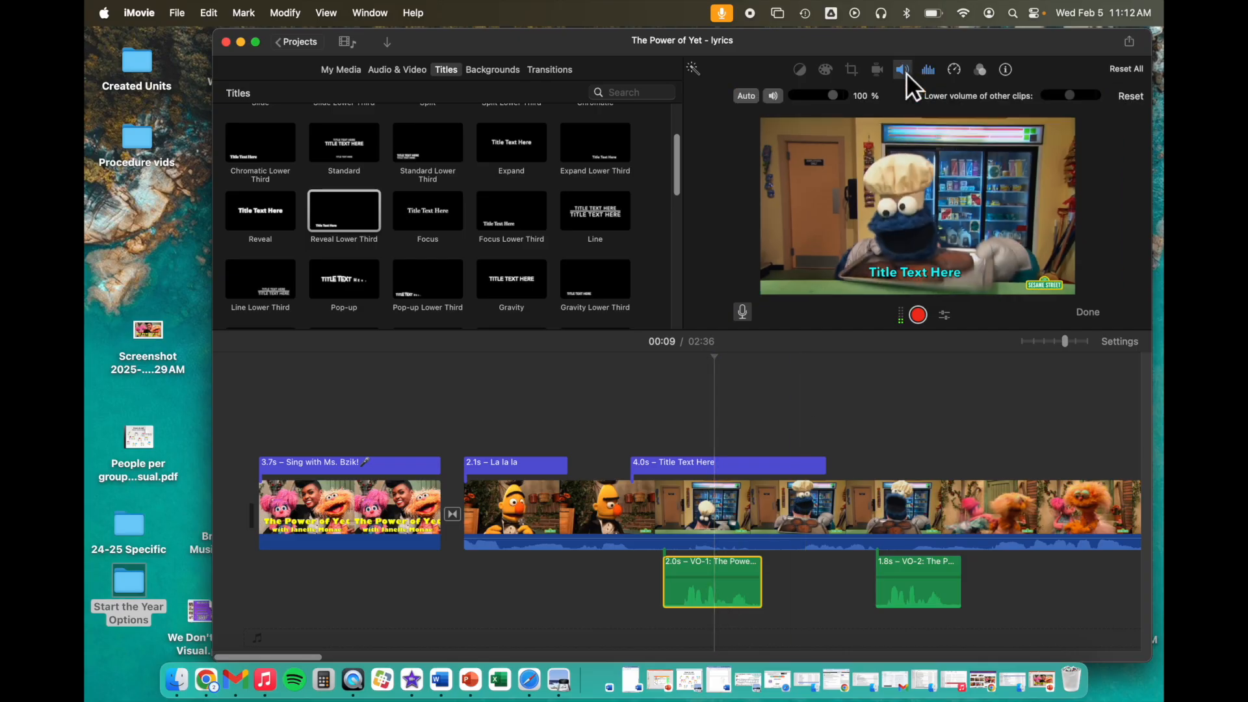
pyautogui.moveTo(833, 96); pyautogui.dragTo(841, 96)
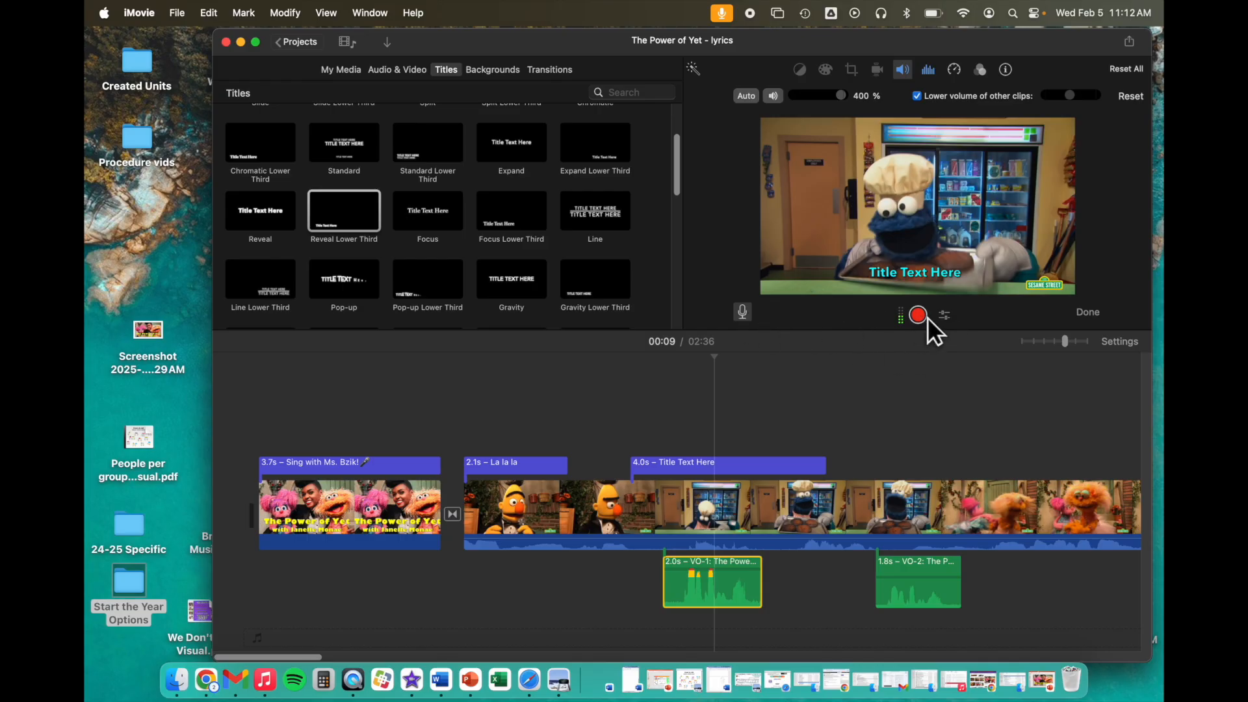
pyautogui.click(1084, 315)
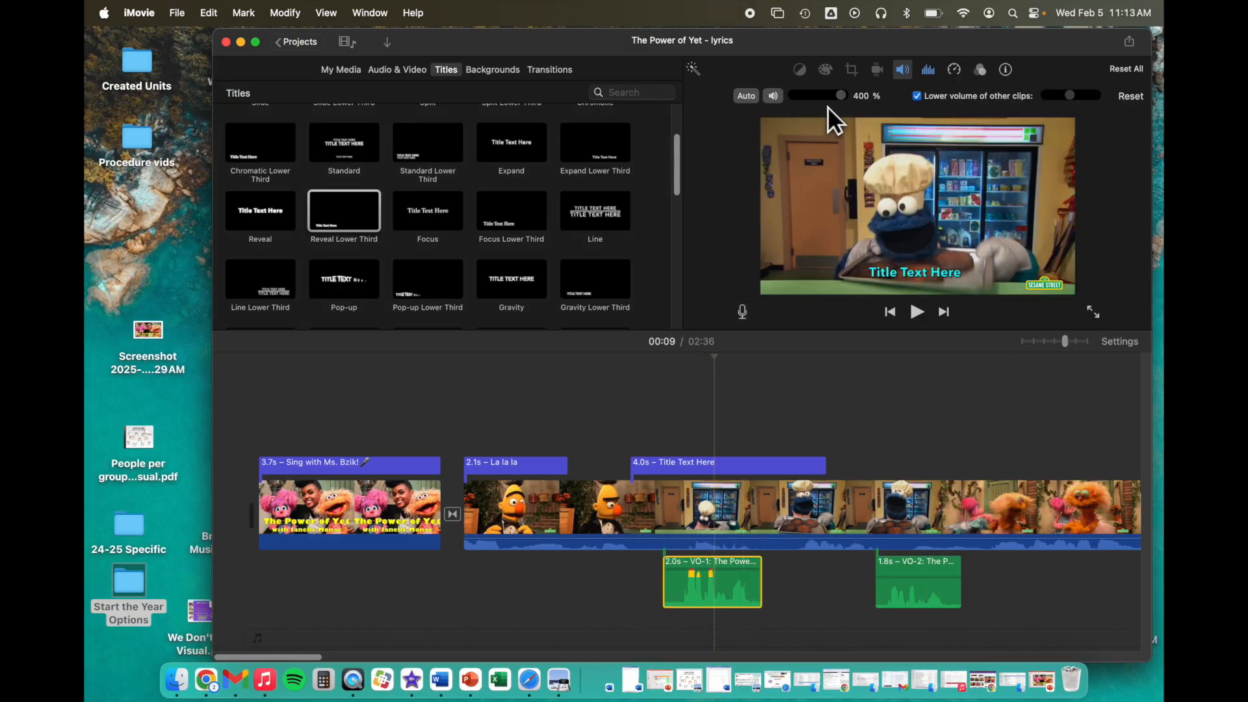
pyautogui.moveTo(841, 98); pyautogui.dragTo(834, 99)
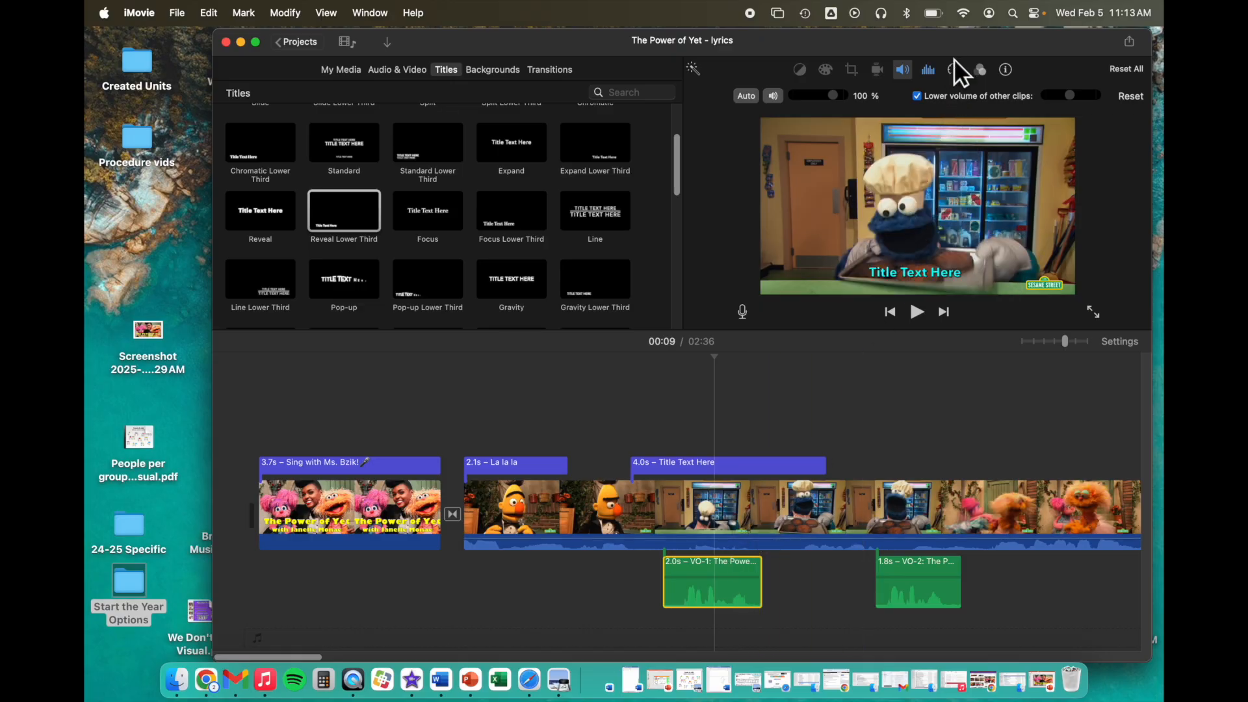
# - Try the Flat equalizer on the first voiceover clip and set it back to Voice Enhance
pyautogui.click(928, 71)
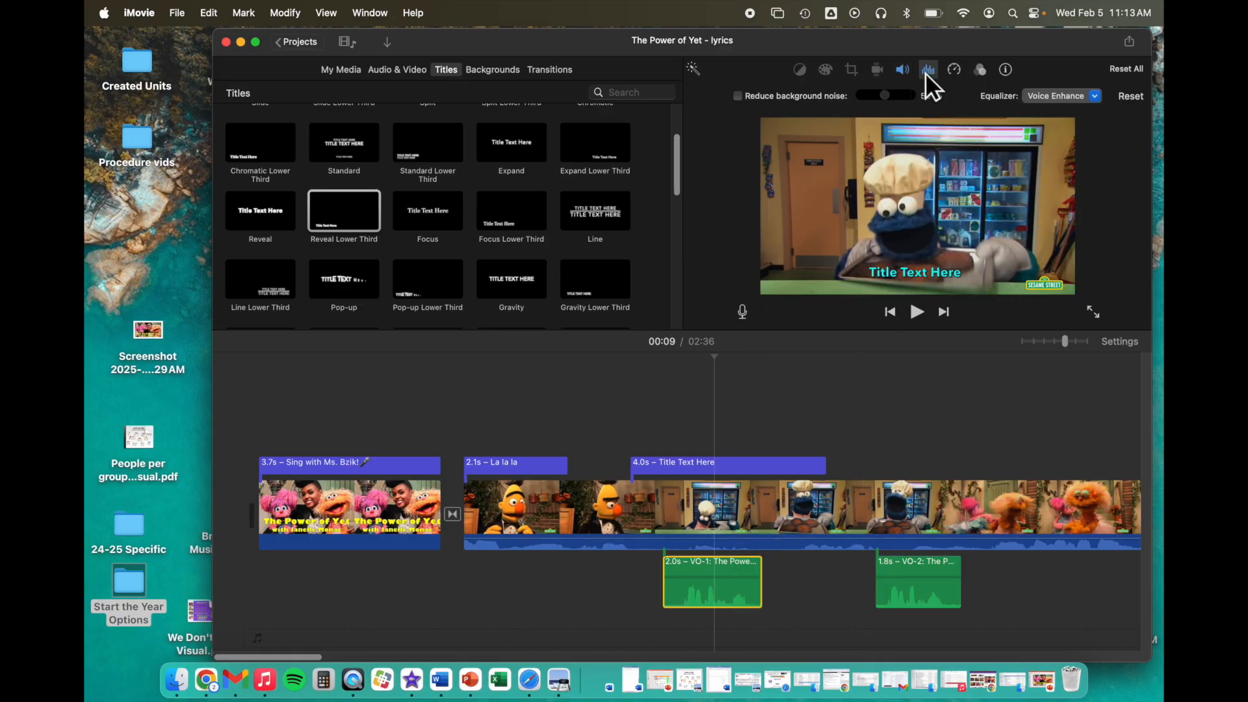
pyautogui.click(1053, 99)
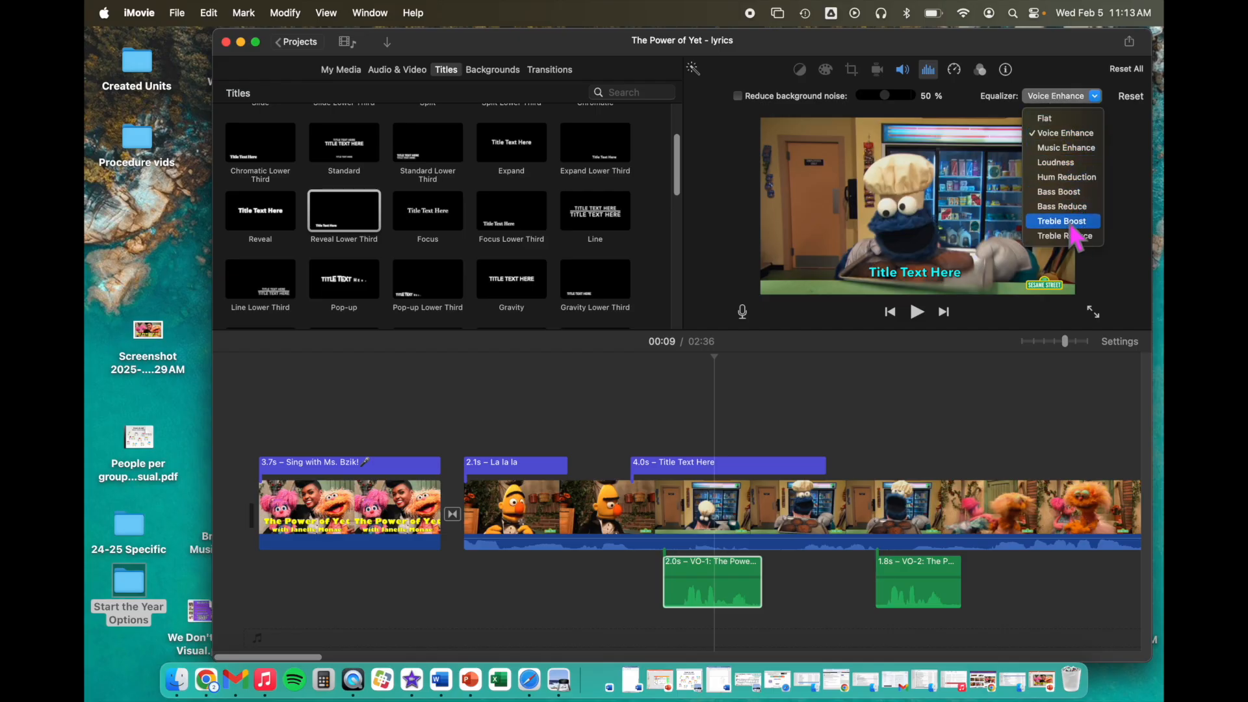
pyautogui.click(1081, 120)
pyautogui.click(1076, 95)
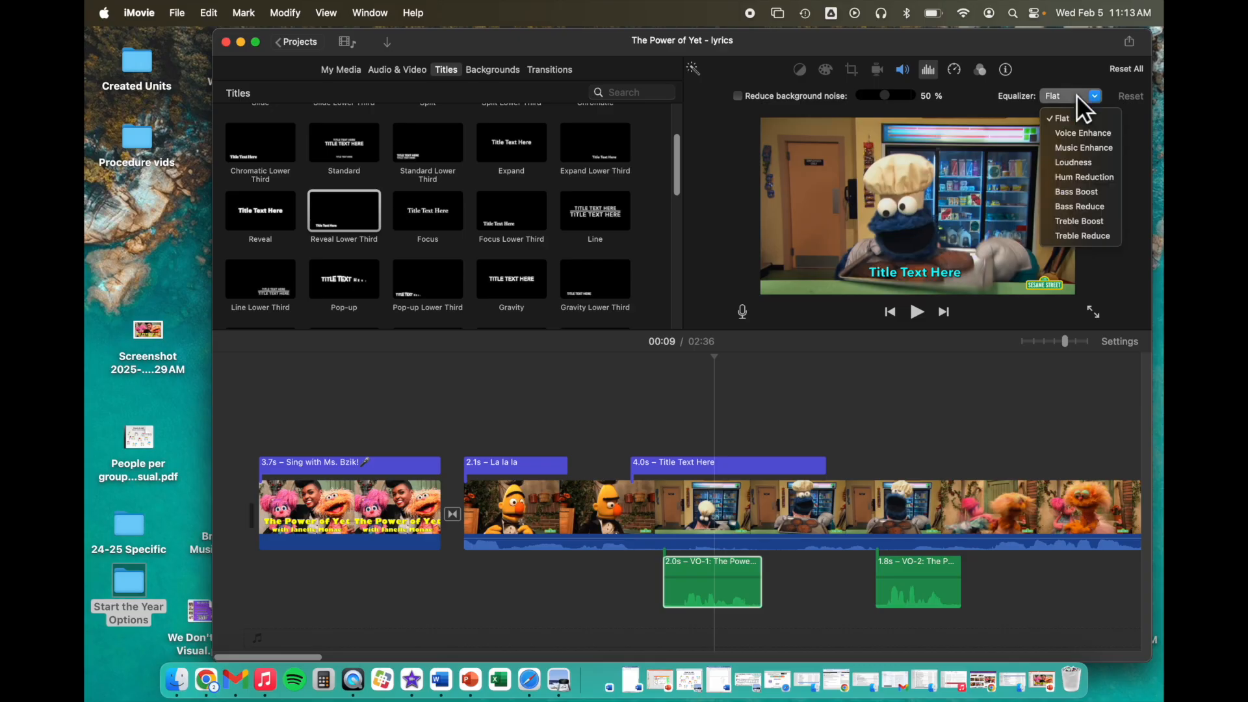
pyautogui.click(1081, 133)
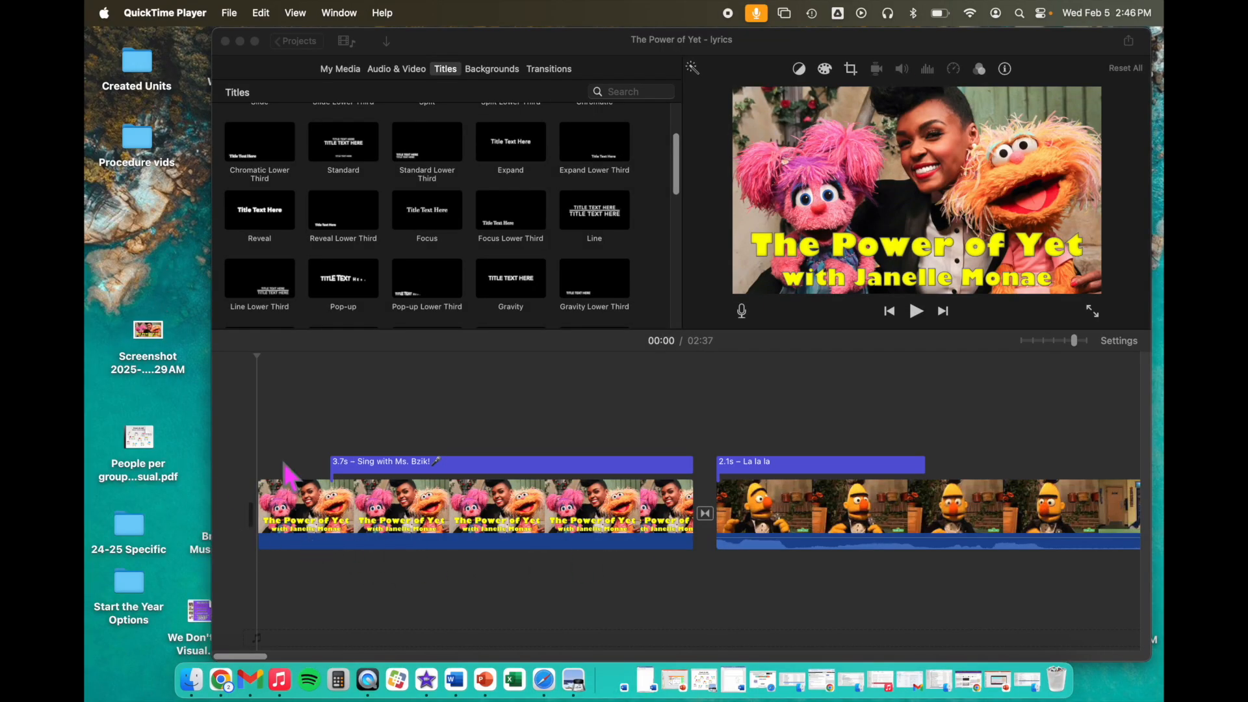
# - Add the "Best Friends [Instrumental]" MP3 from the Finder search results to the project's media
pyautogui.click(256, 427)
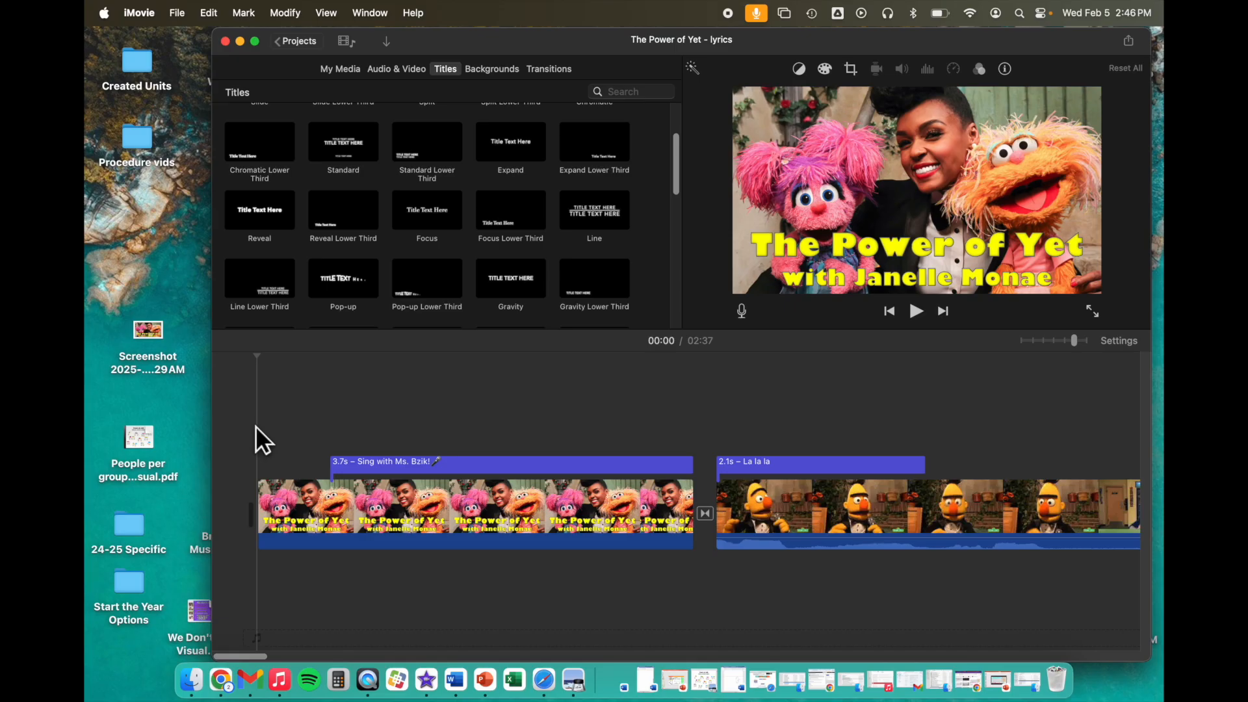
pyautogui.click(394, 41)
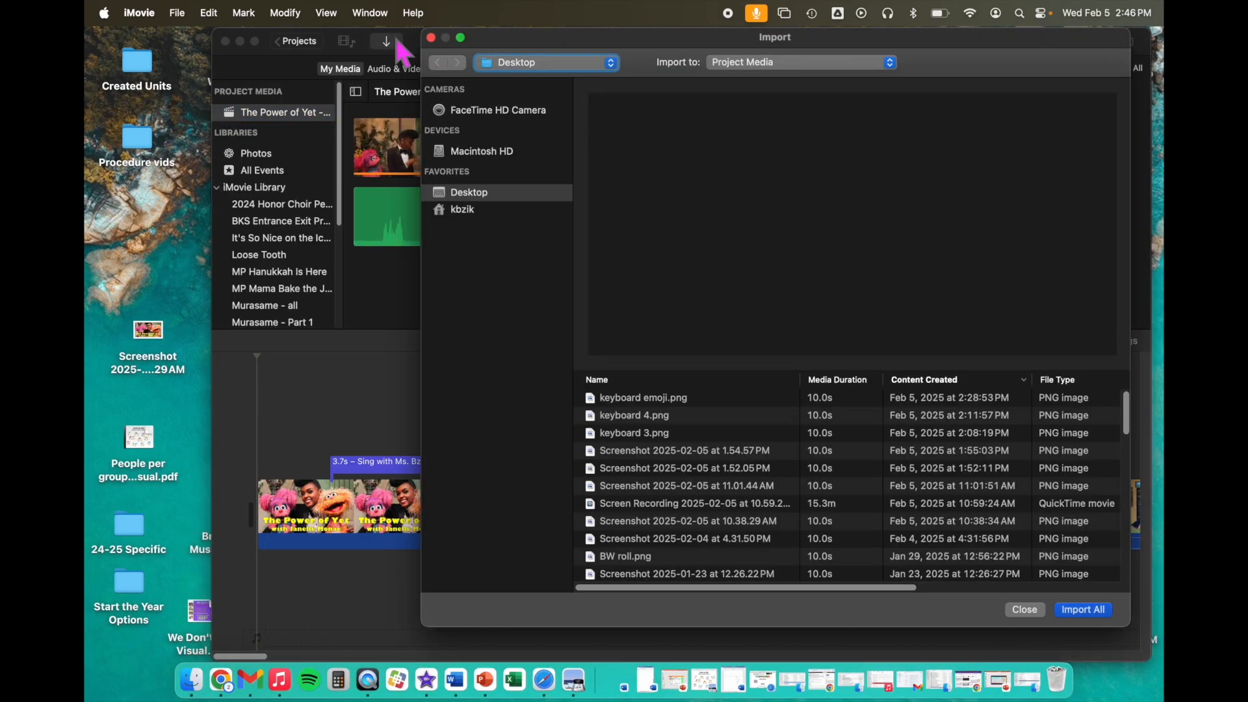
pyautogui.click(1027, 609)
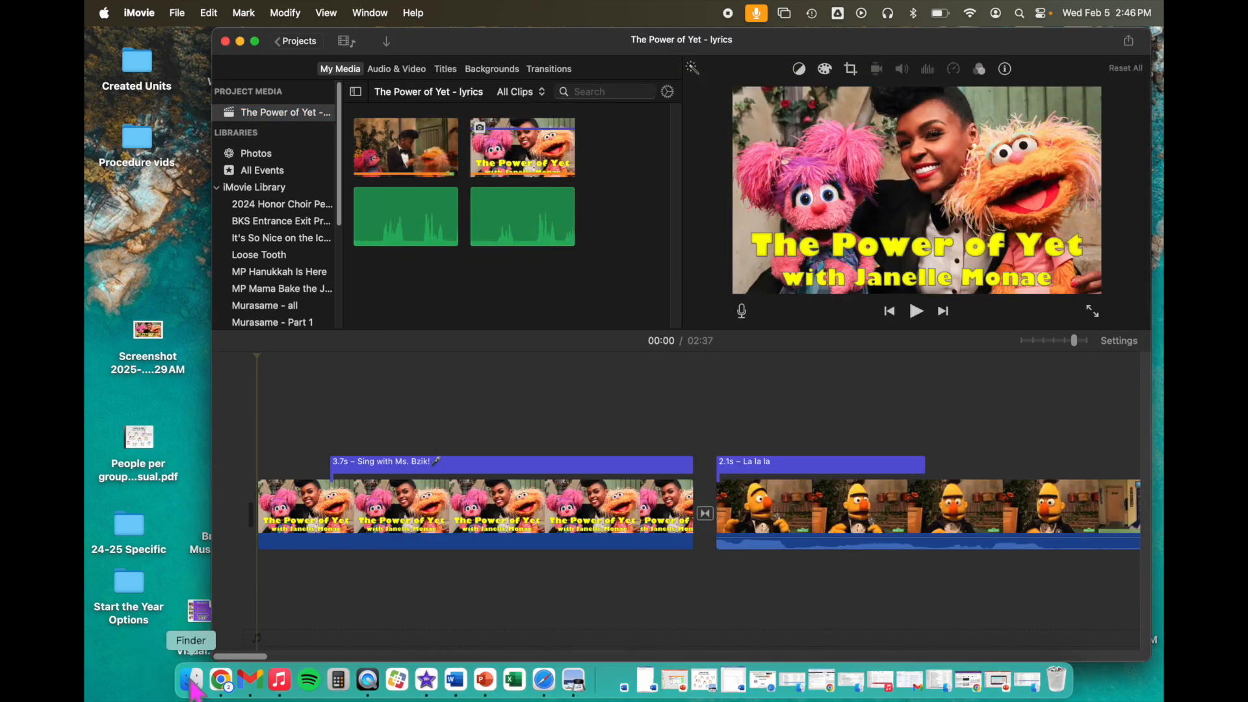
pyautogui.click(1030, 686)
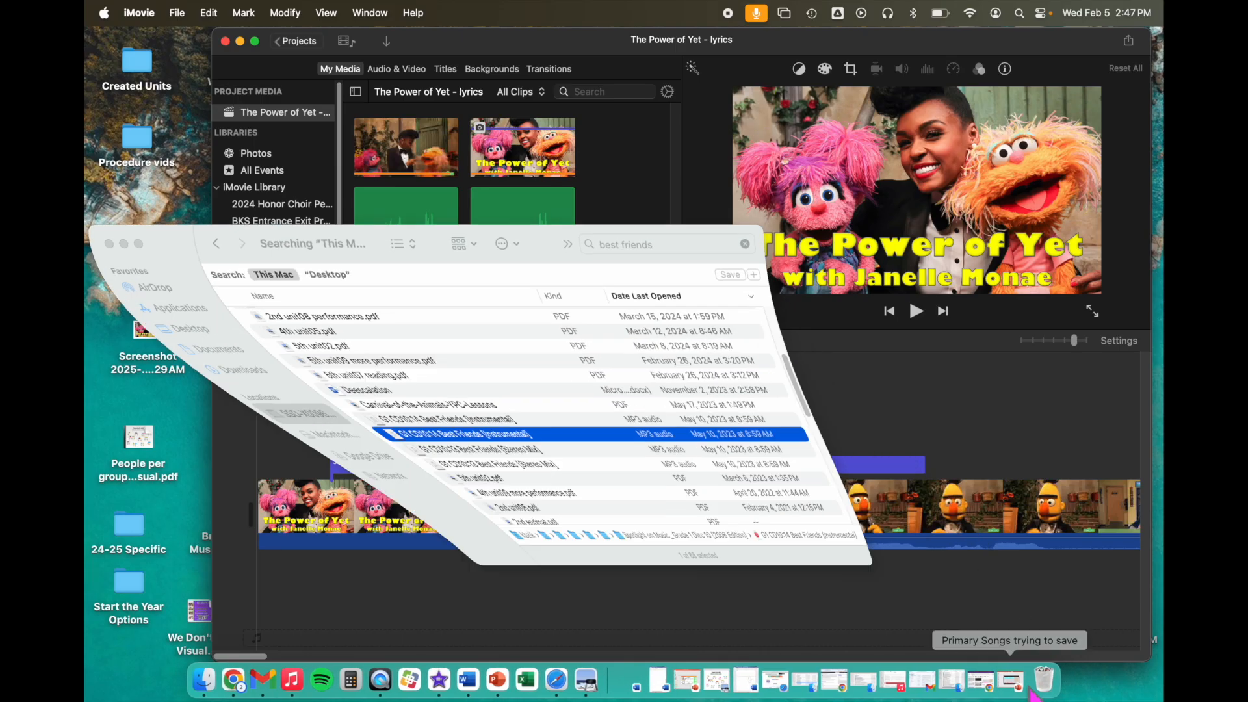
pyautogui.moveTo(309, 433); pyautogui.dragTo(498, 179)
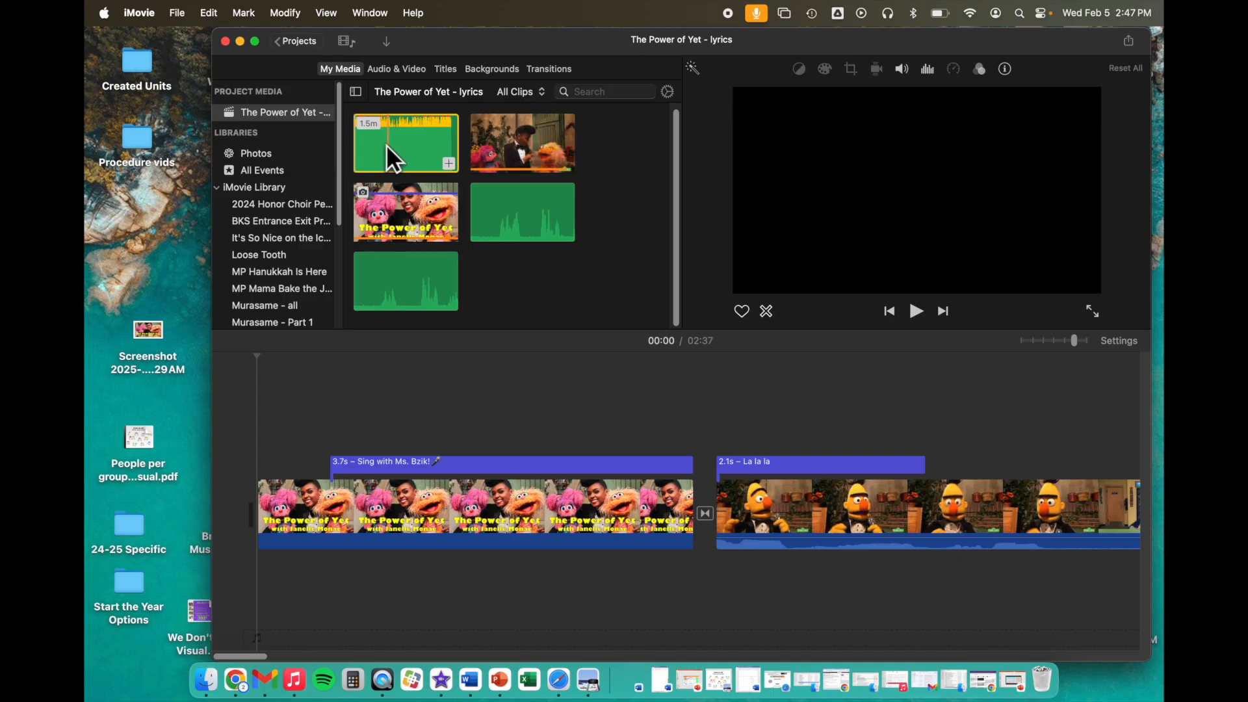
# - Place the "Best Friends [Instrumental]" audio beneath the opening image near the project's start and give it a short fade-in
pyautogui.moveTo(386, 144); pyautogui.dragTo(338, 589)
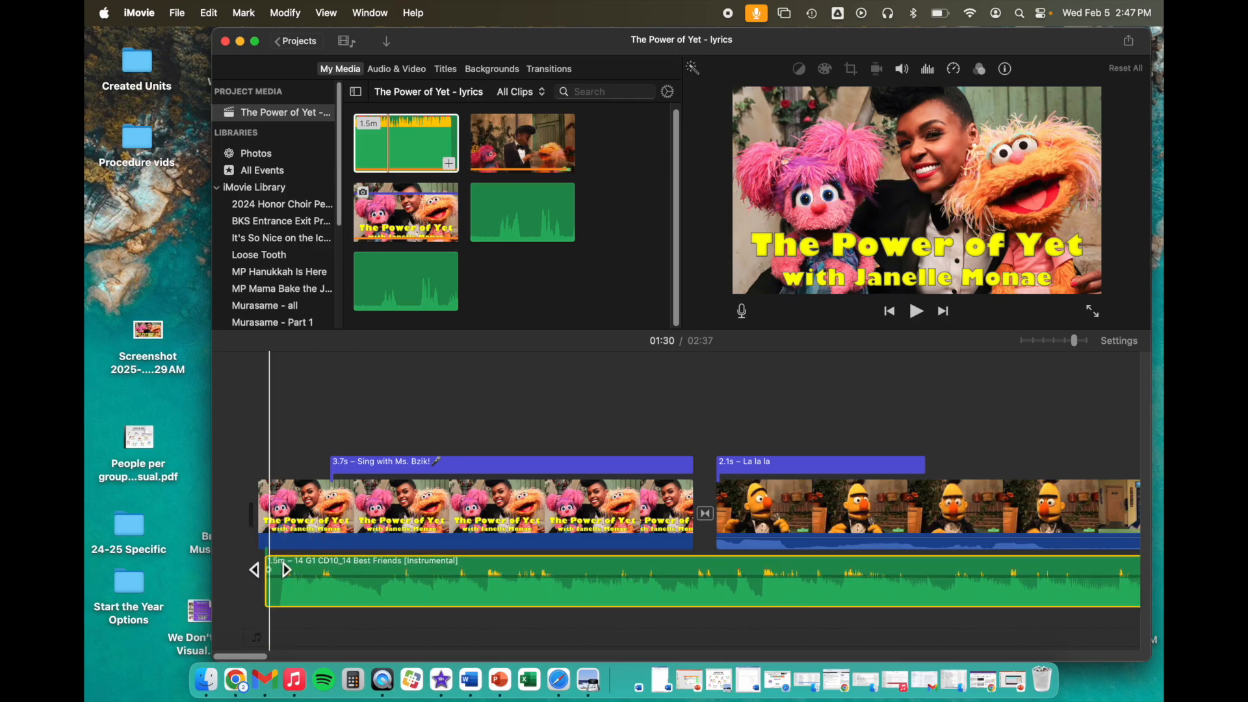
pyautogui.moveTo(270, 570); pyautogui.dragTo(294, 570)
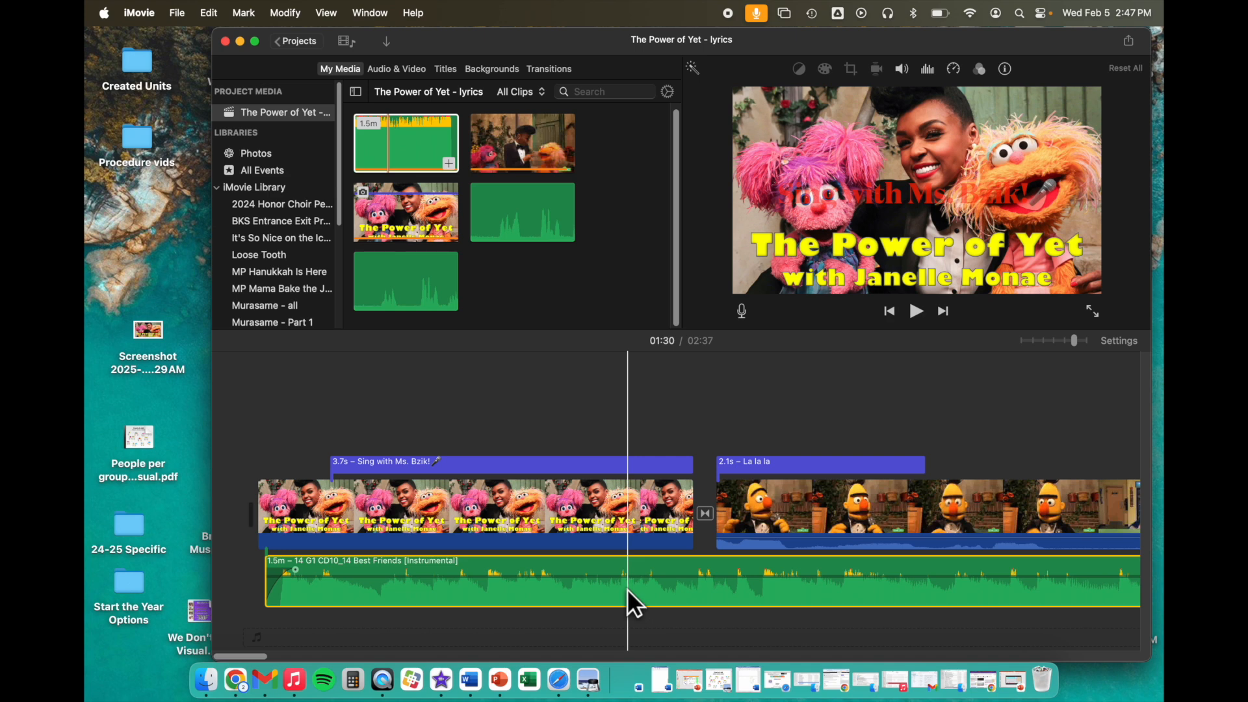
# - Shorten the "Best Friends [Instrumental]" clip's end to about 1.4 minutes and shift it later so it finishes near the closing image's end
pyautogui.press('super+minus')
pyautogui.press('super+minus')
pyautogui.press('super+minus')
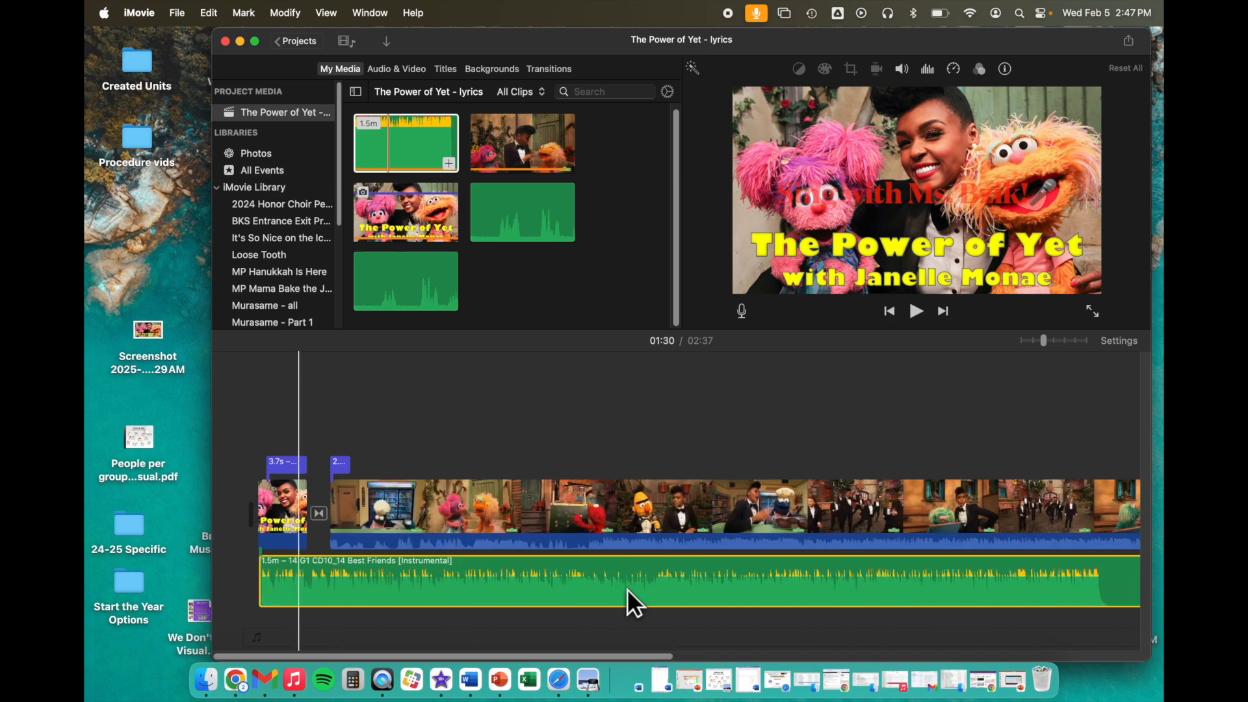
pyautogui.hscroll(7, 689, 588)
pyautogui.moveTo(689, 587); pyautogui.dragTo(966, 589)
pyautogui.press('super+plus')
pyautogui.press('super+plus')
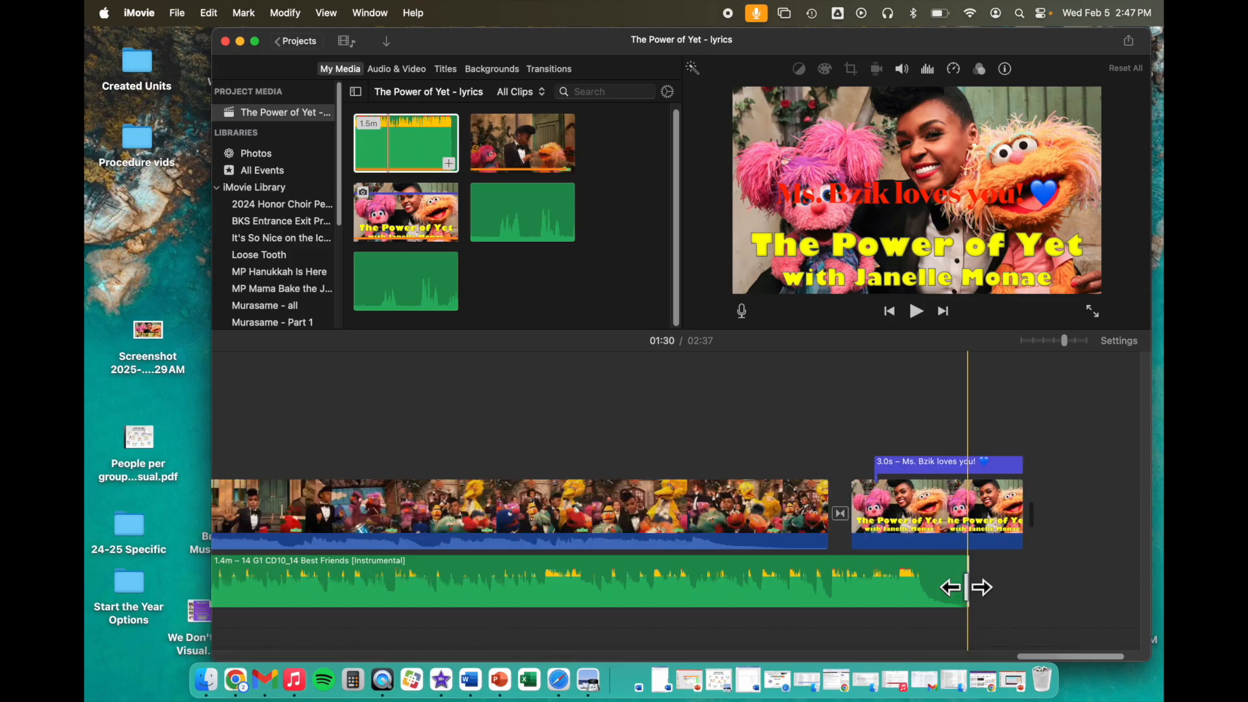
pyautogui.moveTo(845, 593); pyautogui.dragTo(894, 594)
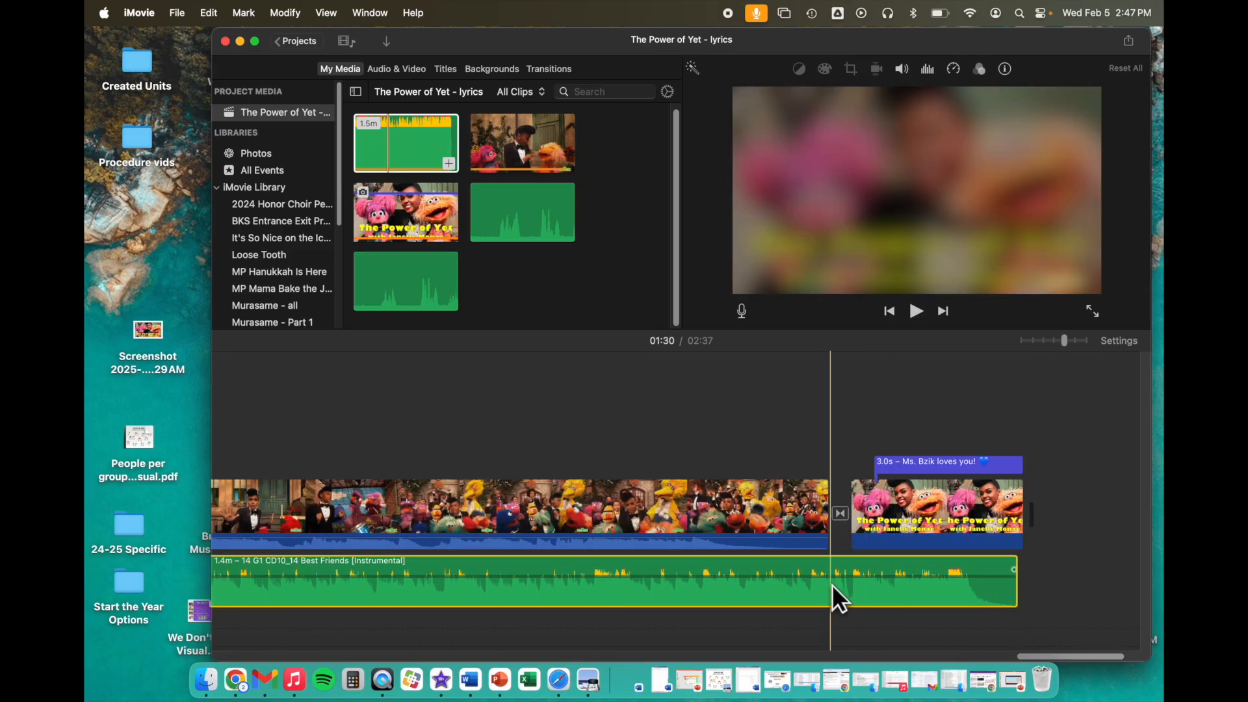
# - Cut away the "Best Friends [Instrumental]" audio before the closing image and fit the remaining 3.5-second piece beneath that image
pyautogui.rightClick(832, 584)
pyautogui.click(868, 485)
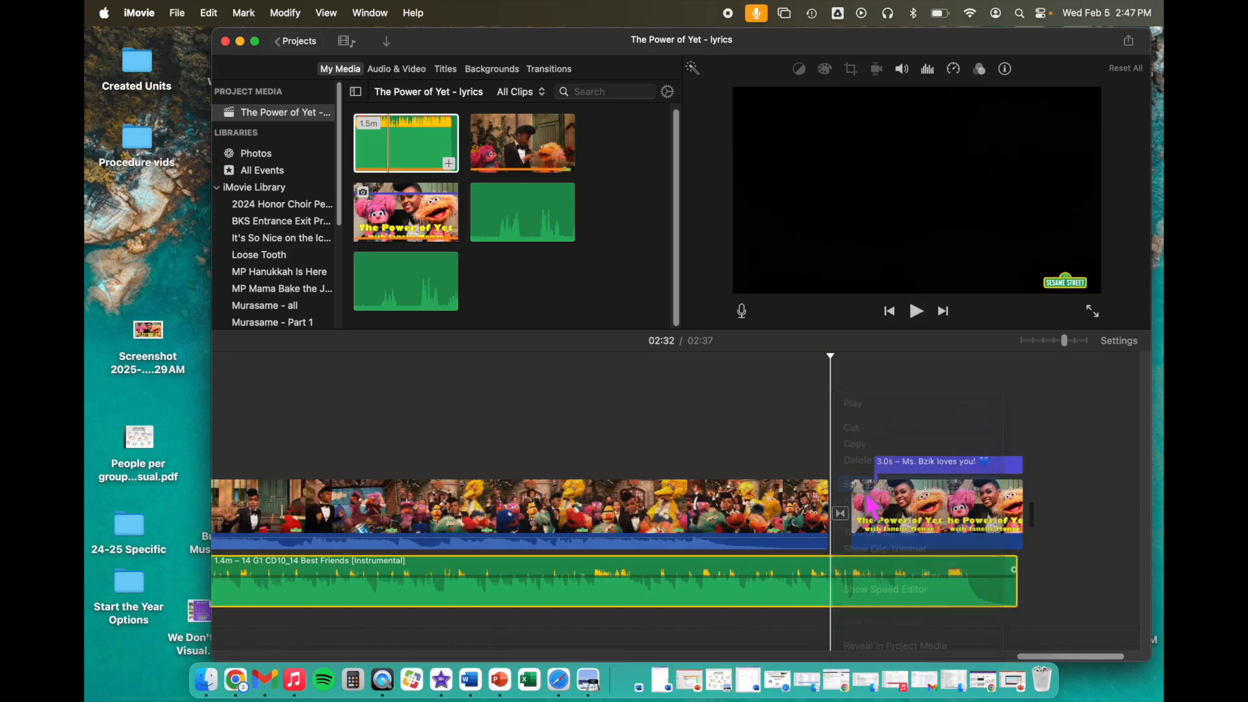
pyautogui.press('Delete')
pyautogui.moveTo(845, 601); pyautogui.dragTo(872, 608)
pyautogui.moveTo(1076, 591); pyautogui.dragTo(998, 571)
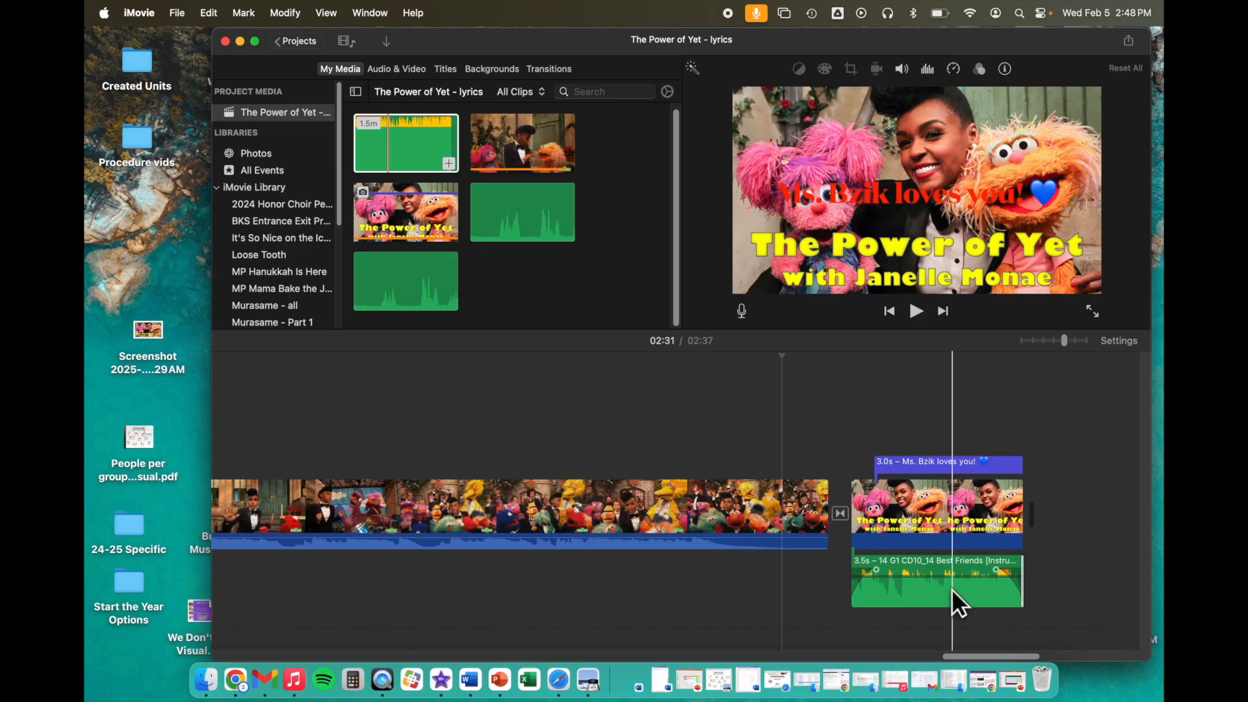
# - Lower the closing "Best Friends [Instrumental]" clip's volume to 69%, and readjust it to 79%
pyautogui.click(417, 140)
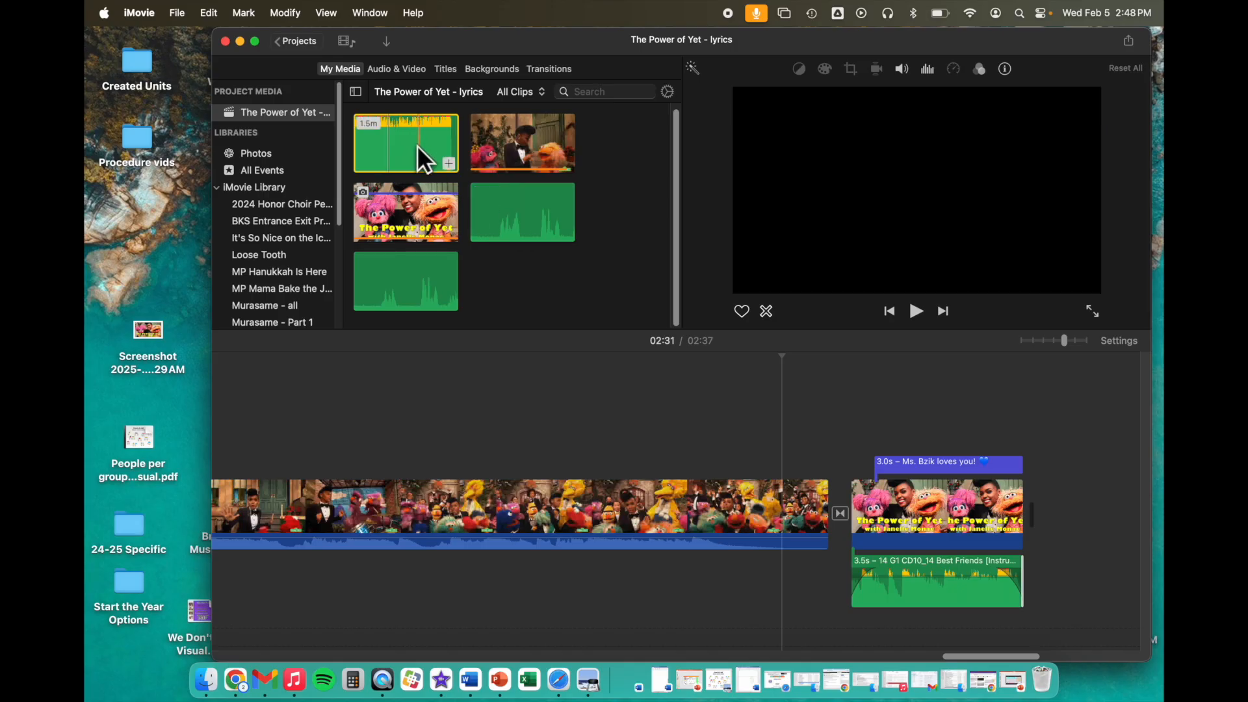
pyautogui.click(886, 599)
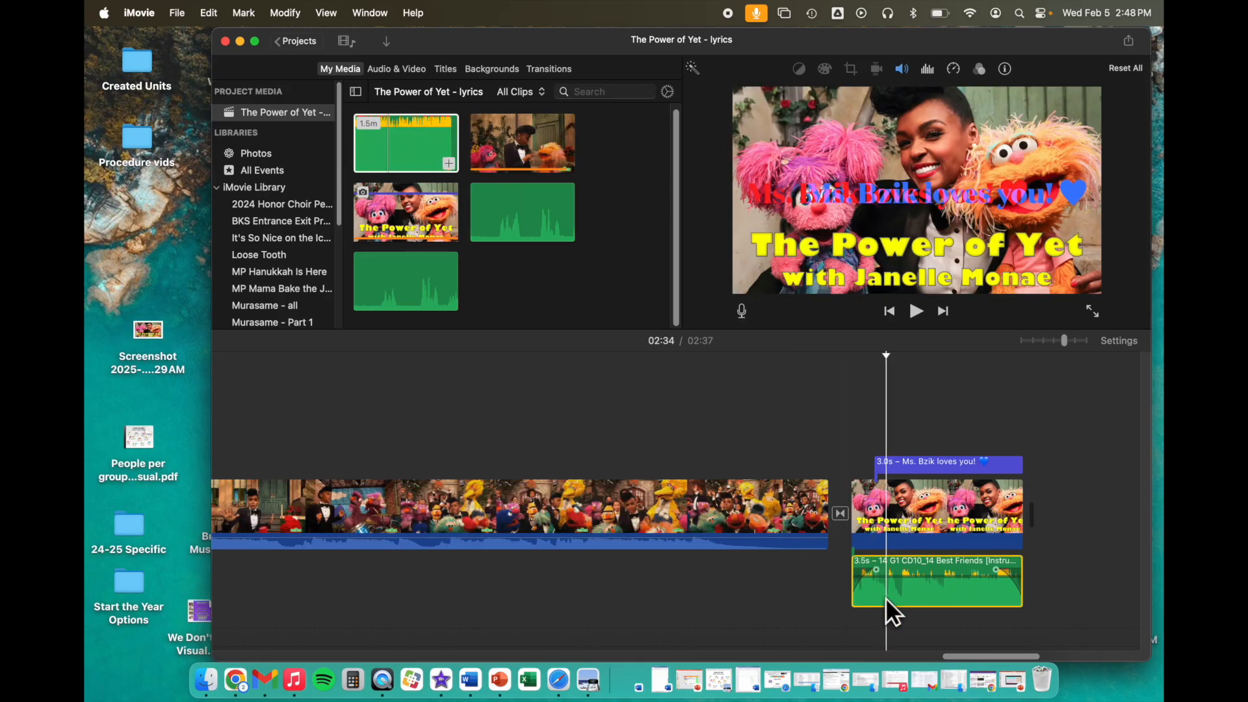
pyautogui.click(901, 70)
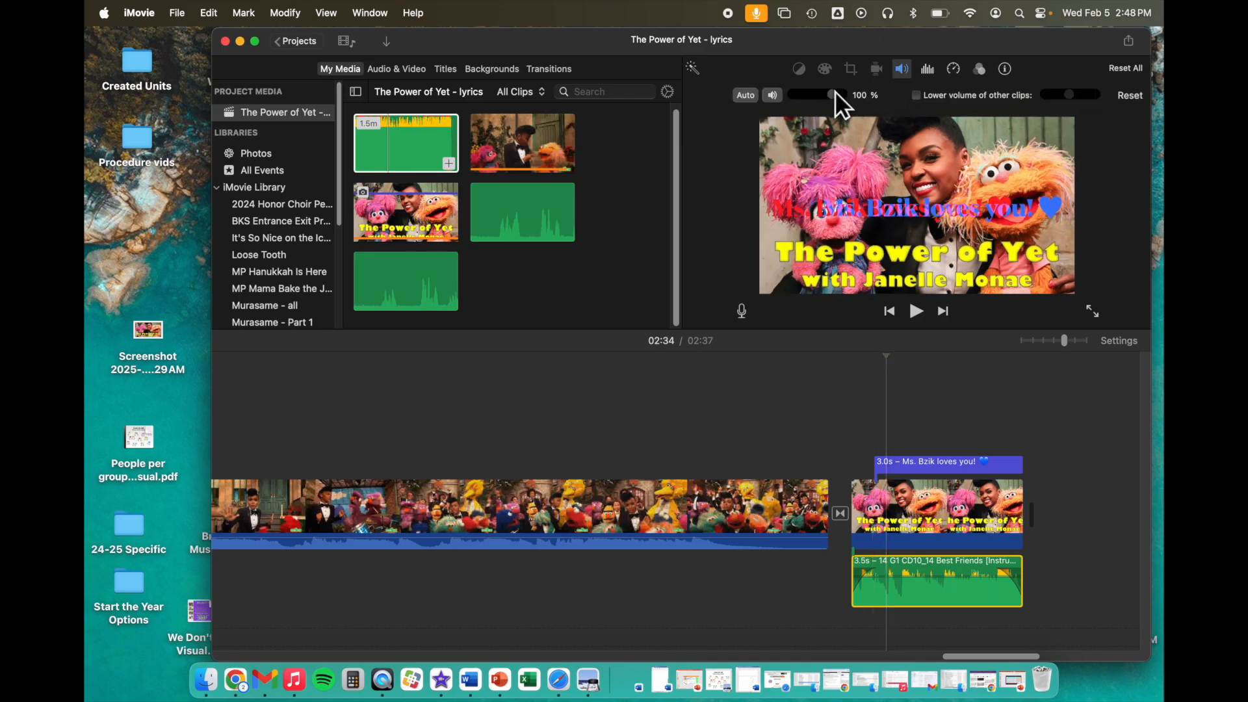
pyautogui.moveTo(830, 92); pyautogui.dragTo(817, 93)
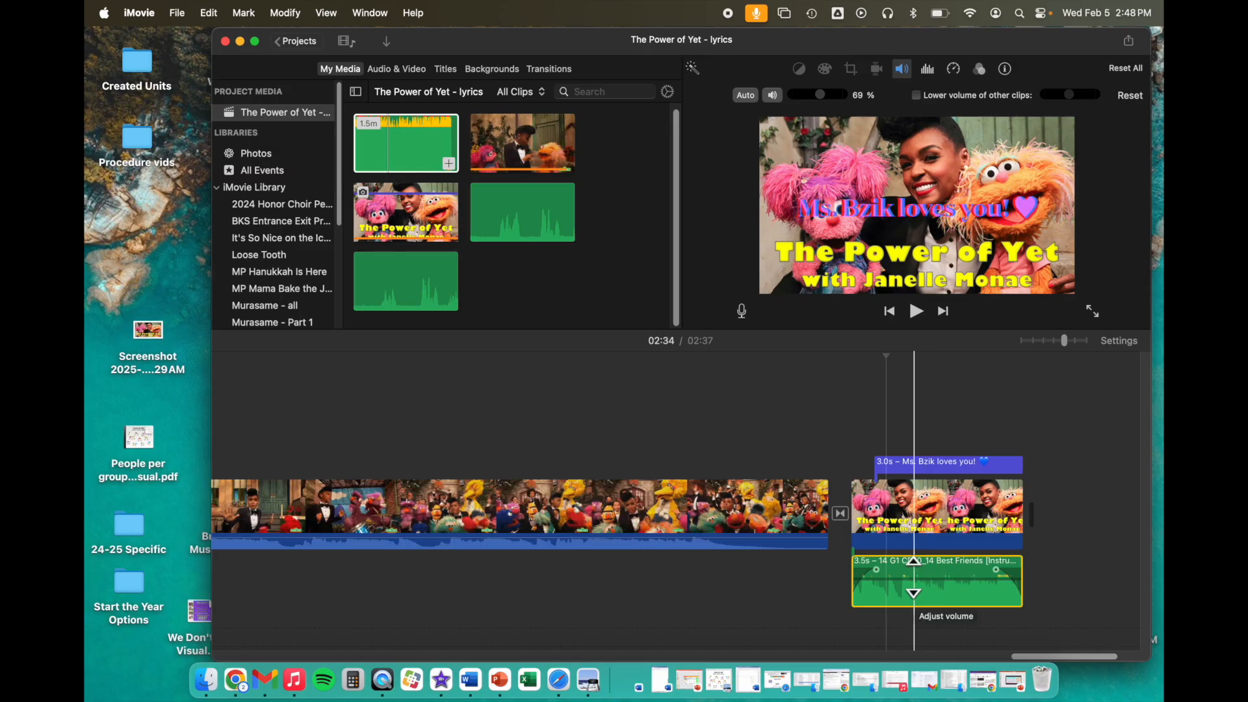
pyautogui.moveTo(914, 576); pyautogui.dragTo(912, 558)
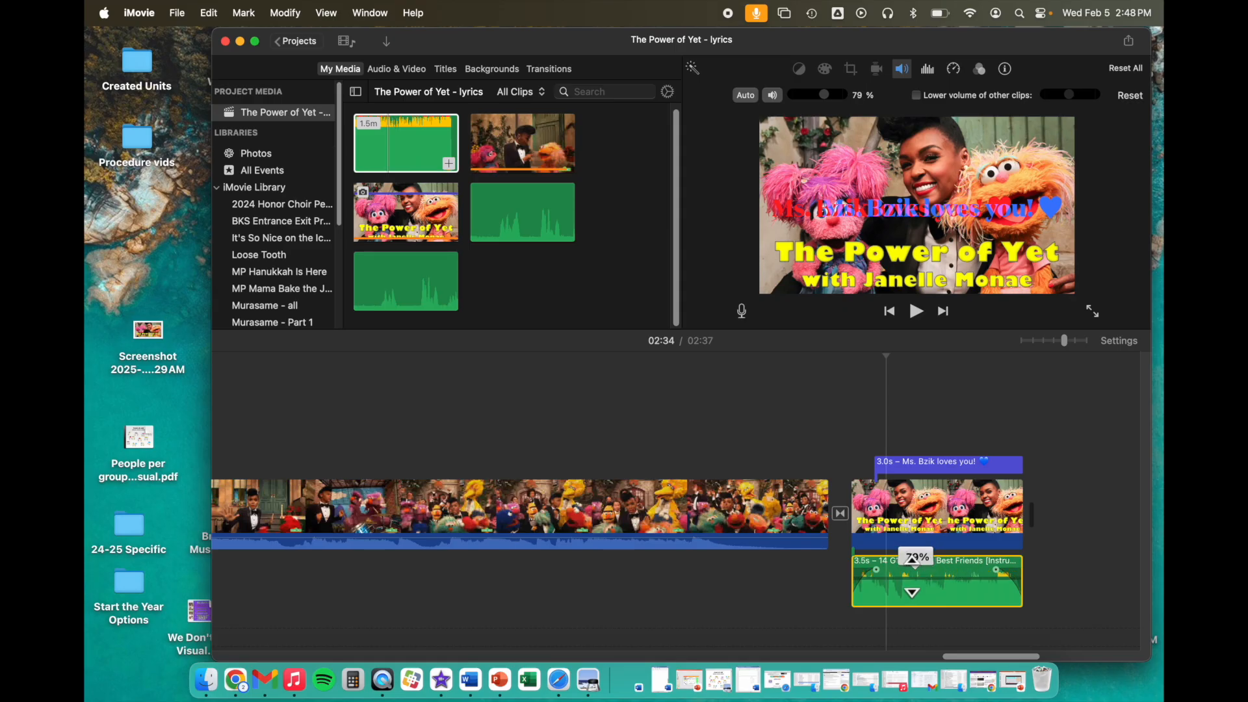
pyautogui.click(815, 588)
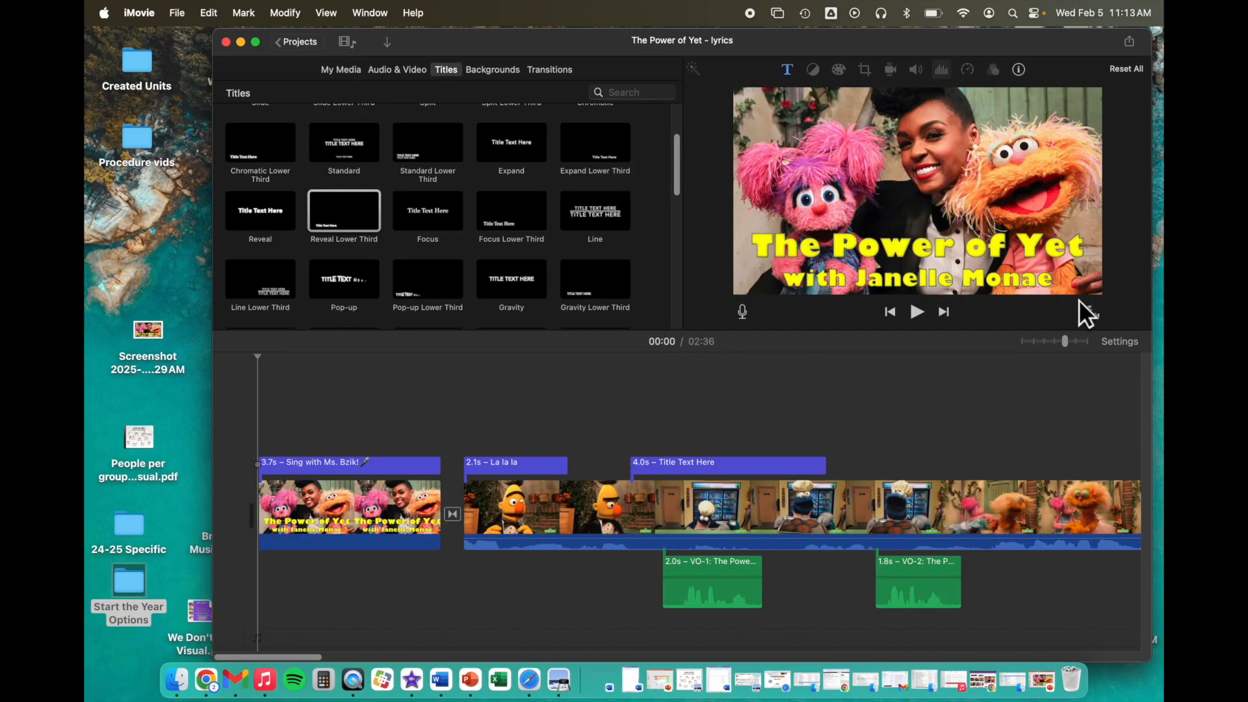
# - Preview the project full screen from its beginning and return to the editor
pyautogui.click(1096, 315)
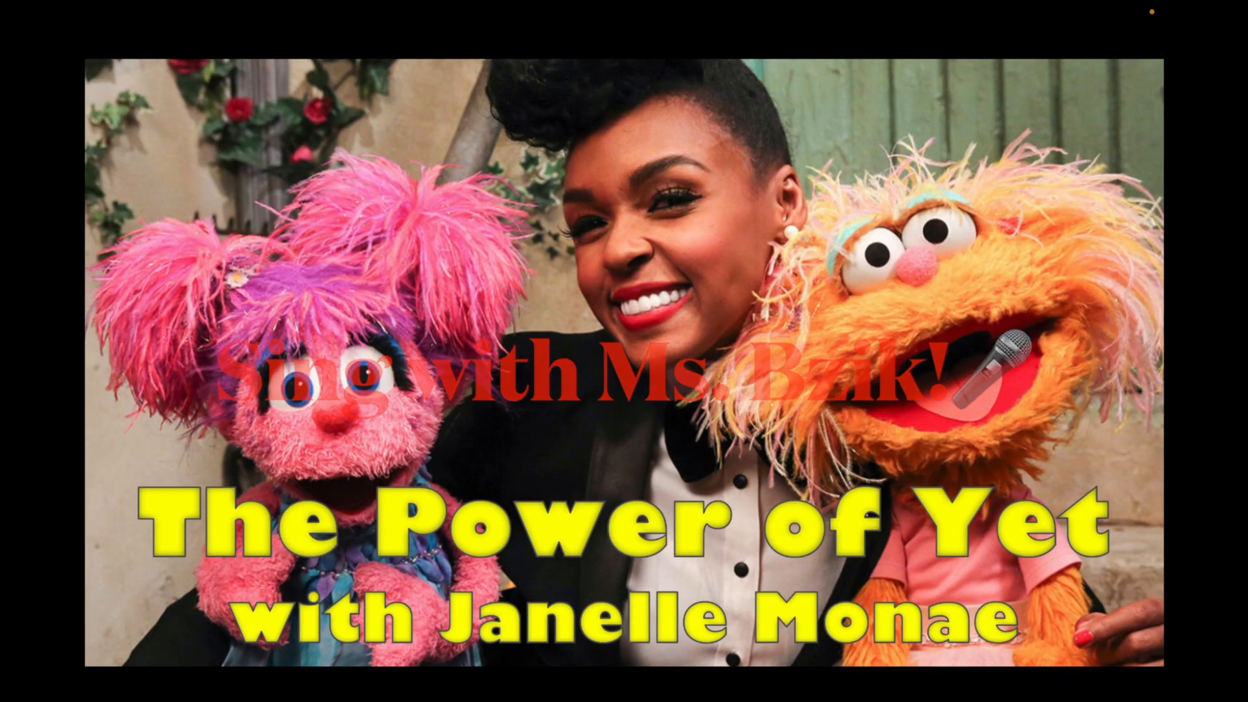
pyautogui.press('space')
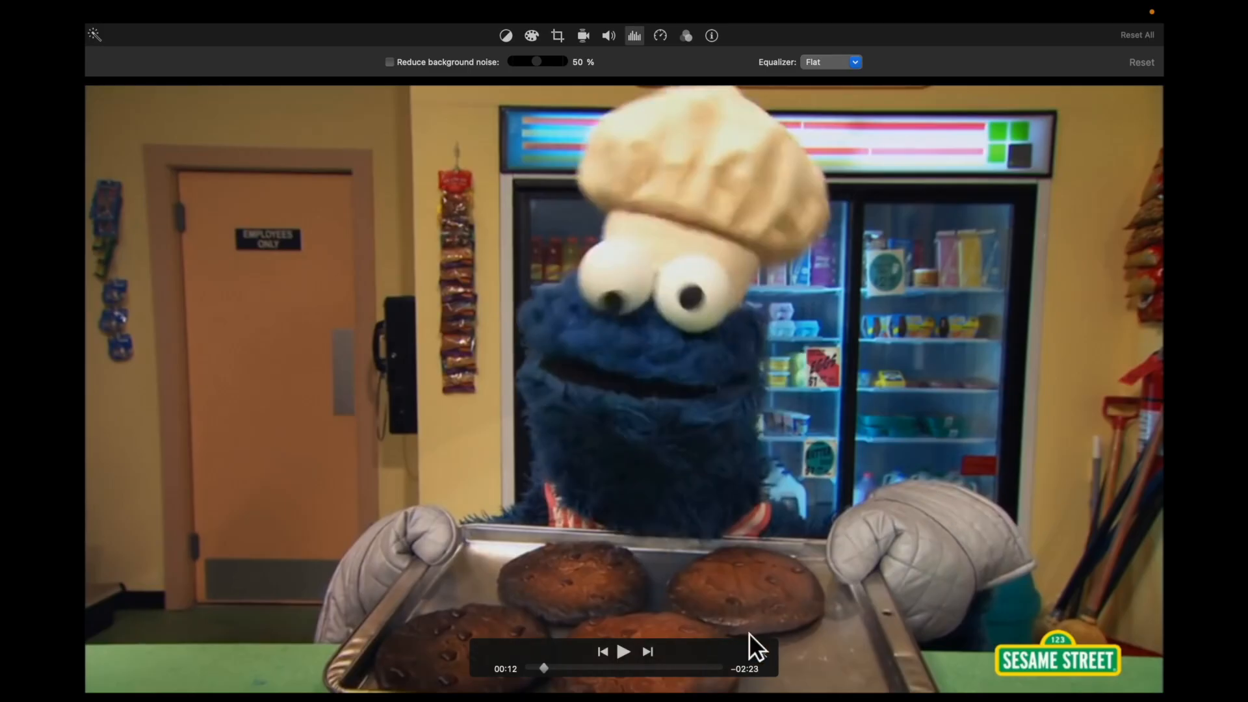
pyautogui.click(762, 652)
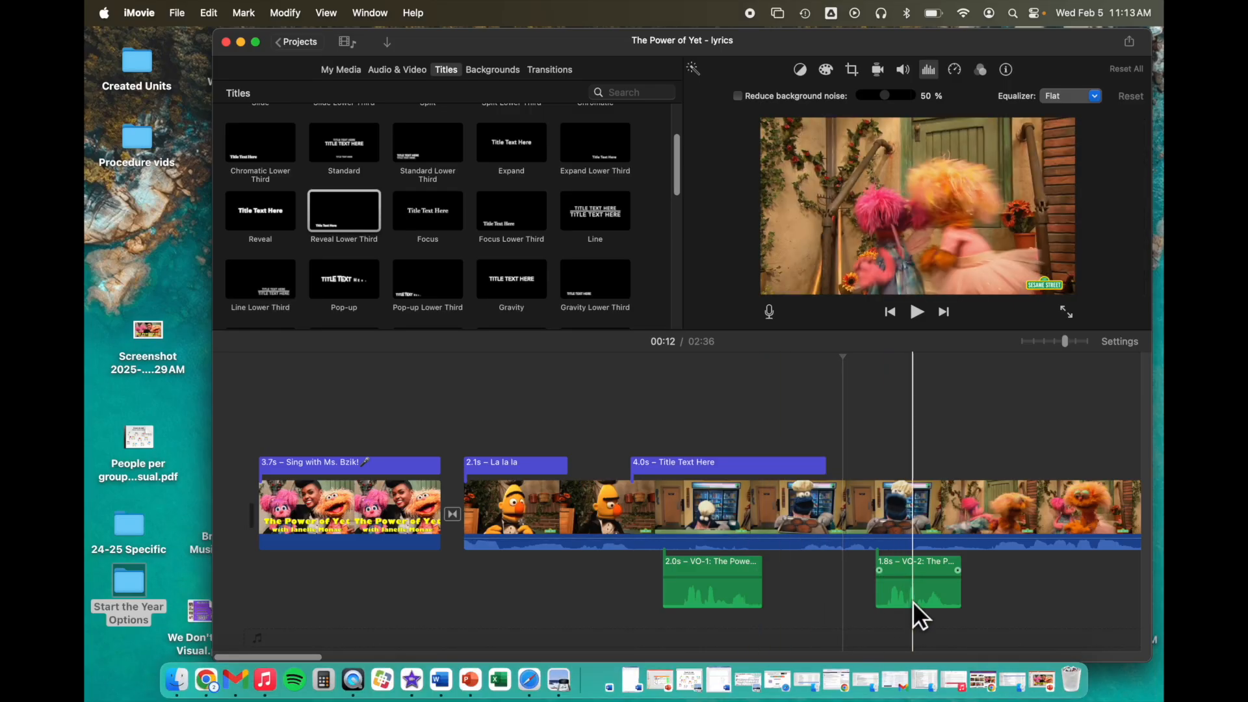
# - Split the main video at about 7 and 8 seconds and delete the short section between the two cuts
pyautogui.click(612, 516)
pyautogui.rightClick(612, 517)
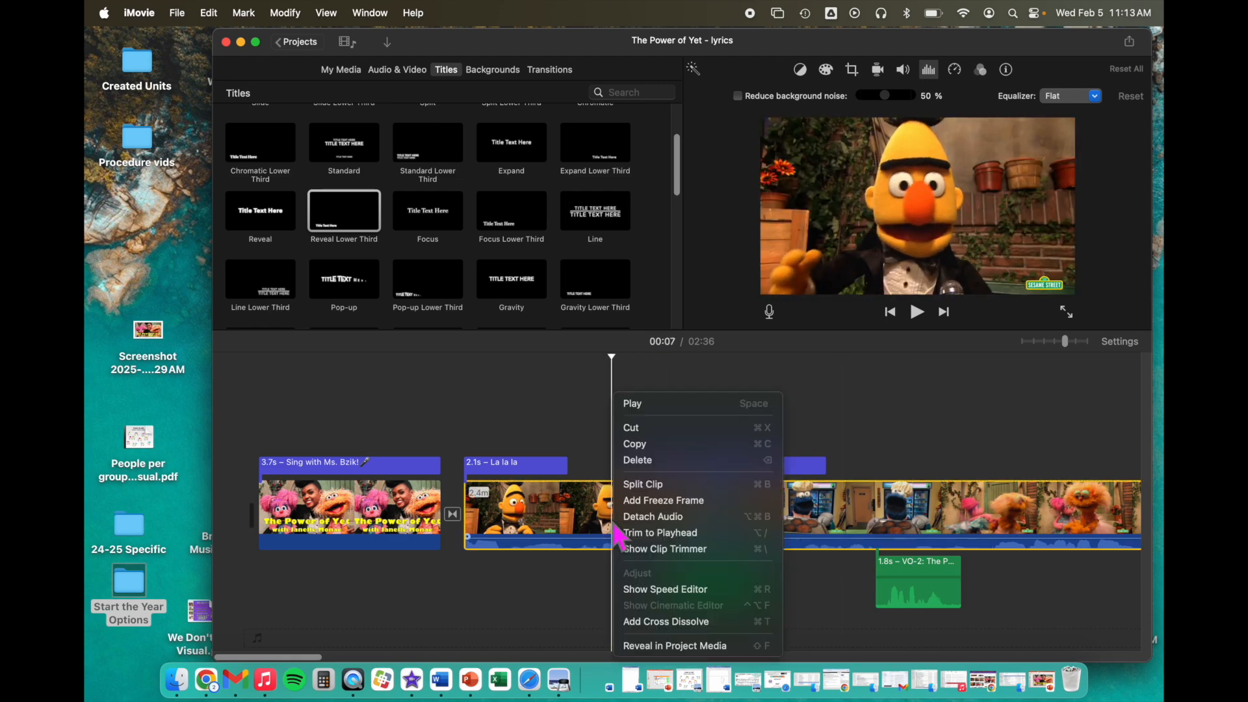
pyautogui.click(655, 487)
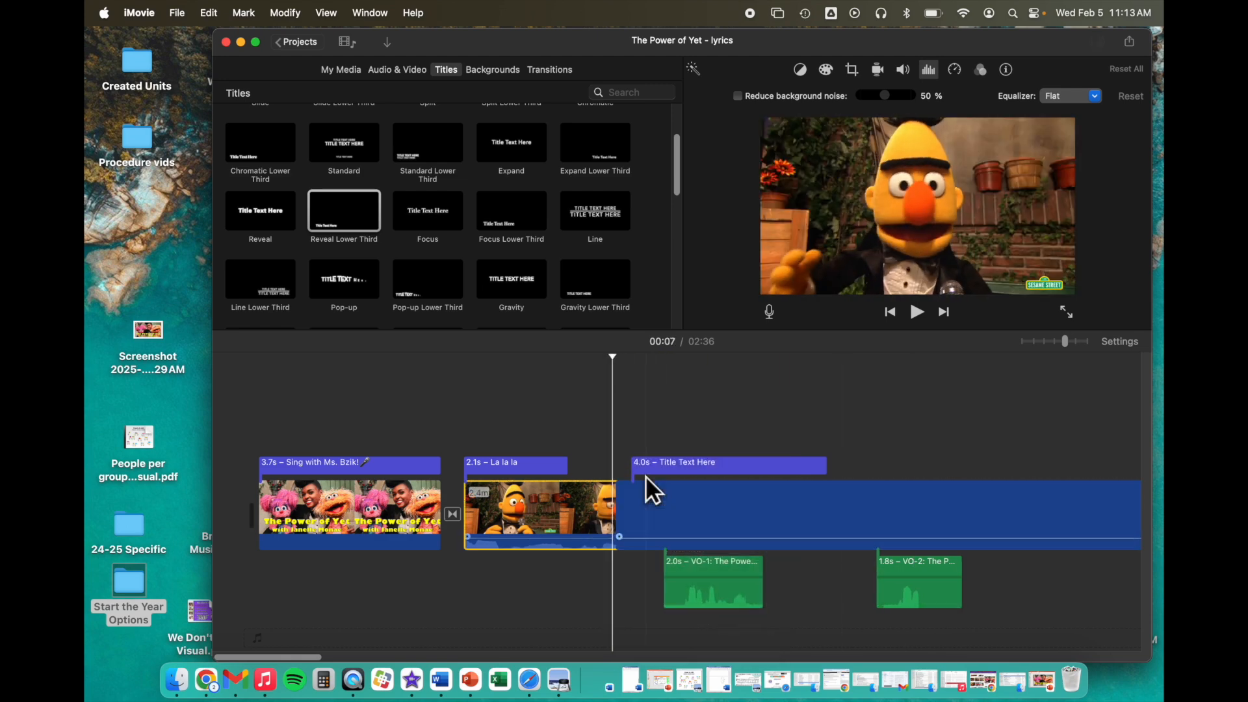
pyautogui.moveTo(624, 514); pyautogui.dragTo(627, 509)
pyautogui.rightClick(633, 529)
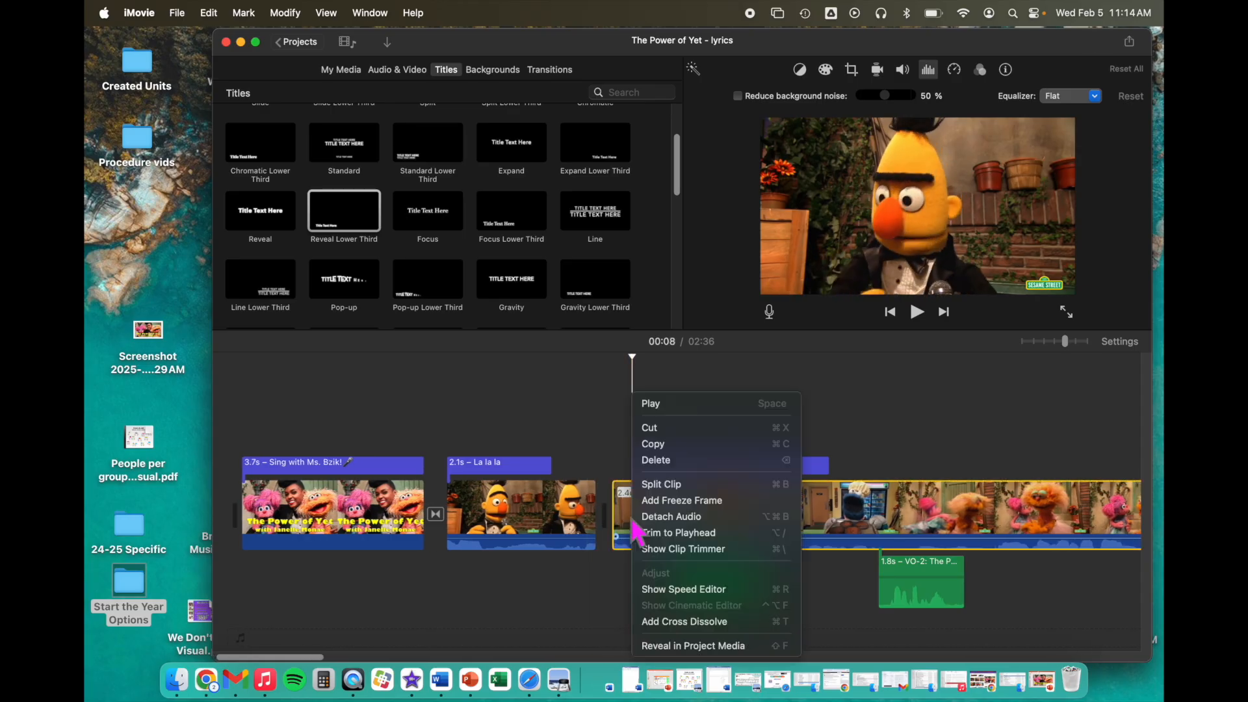
pyautogui.click(651, 484)
pyautogui.press('Delete')
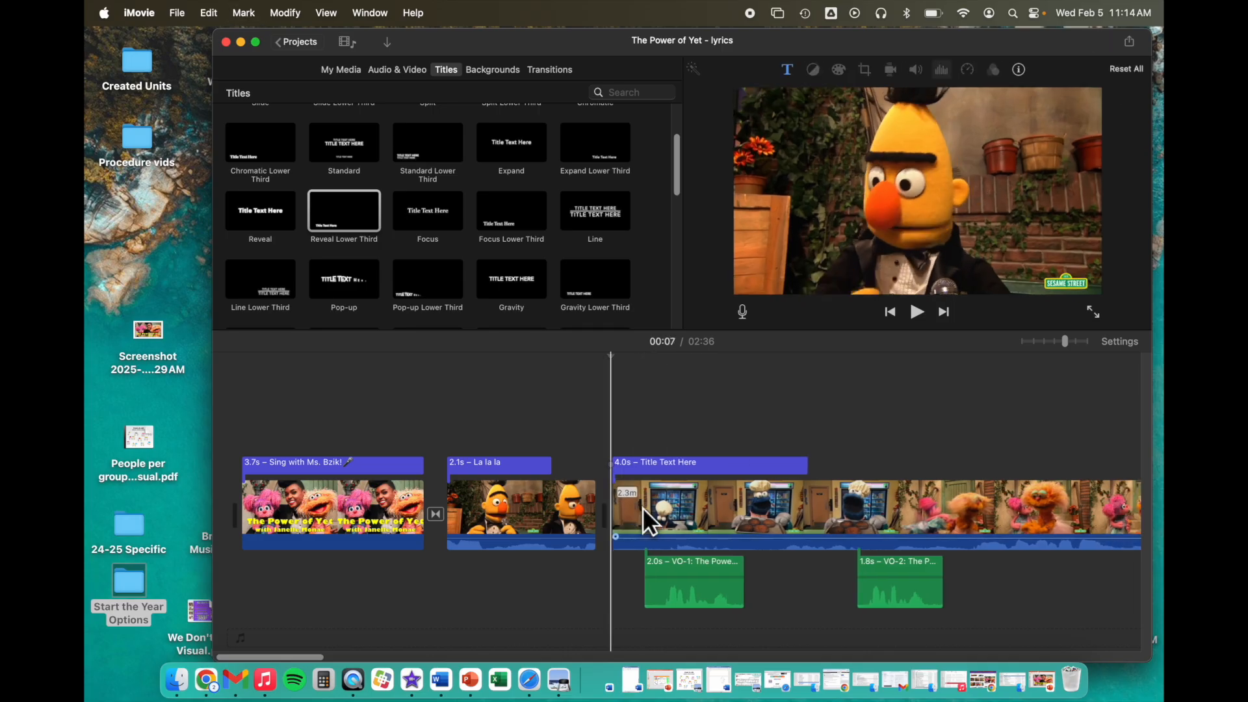
# - Undo the section's deletion and the splits so the main video is one continuous clip again
pyautogui.press('super+z')
pyautogui.press('super+z')
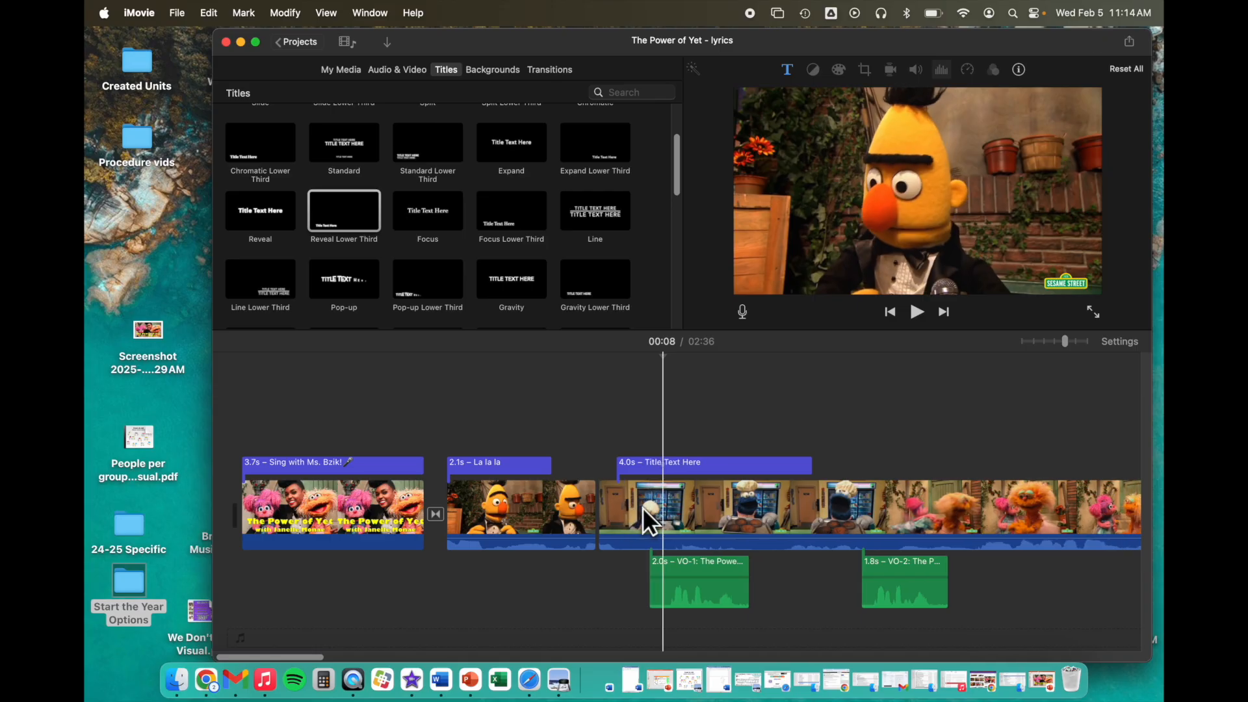
pyautogui.press('super+shift+z')
pyautogui.press('super+shift+z')
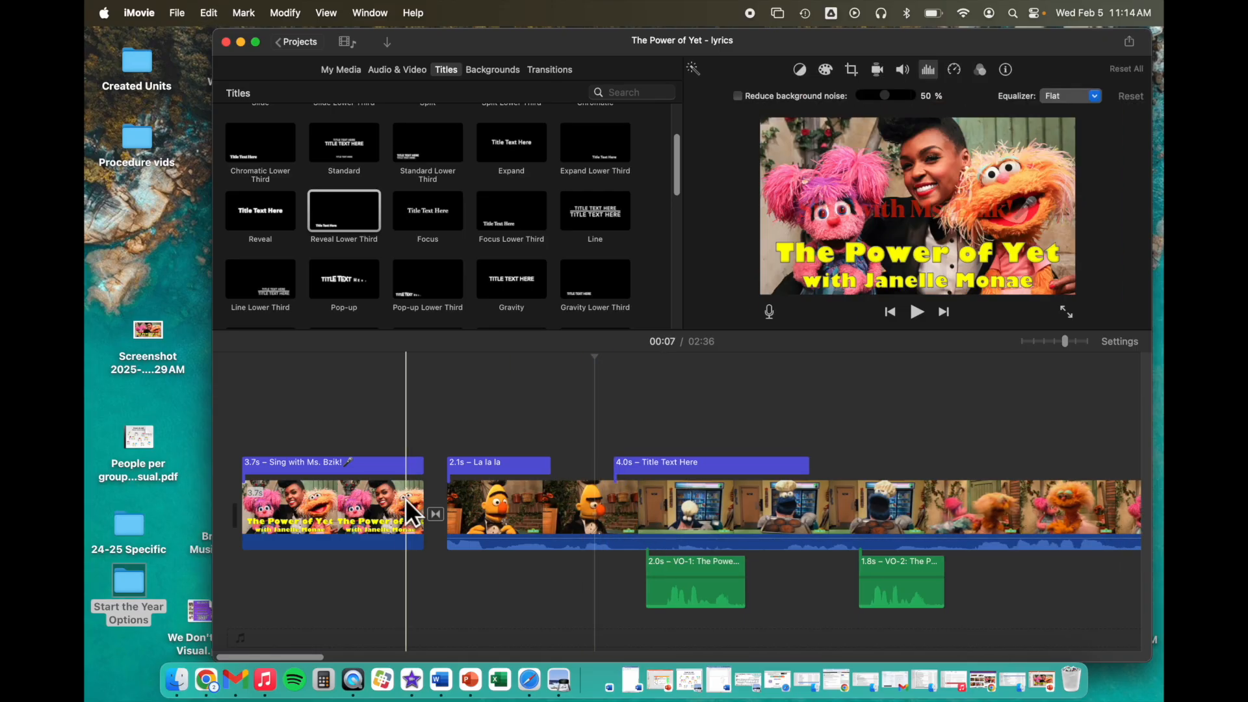
# - Examine the opening titles, clips and voiceovers along the timeline at close-up and overview zoom levels
pyautogui.click(376, 463)
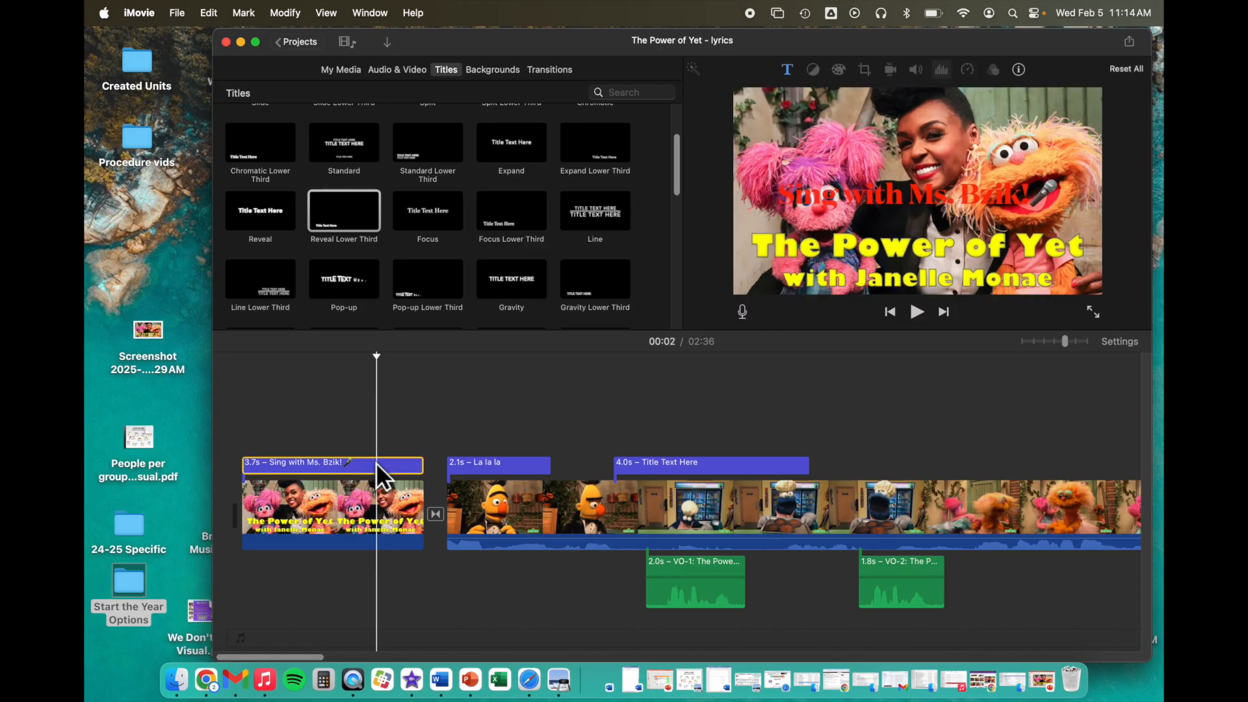
pyautogui.click(221, 390)
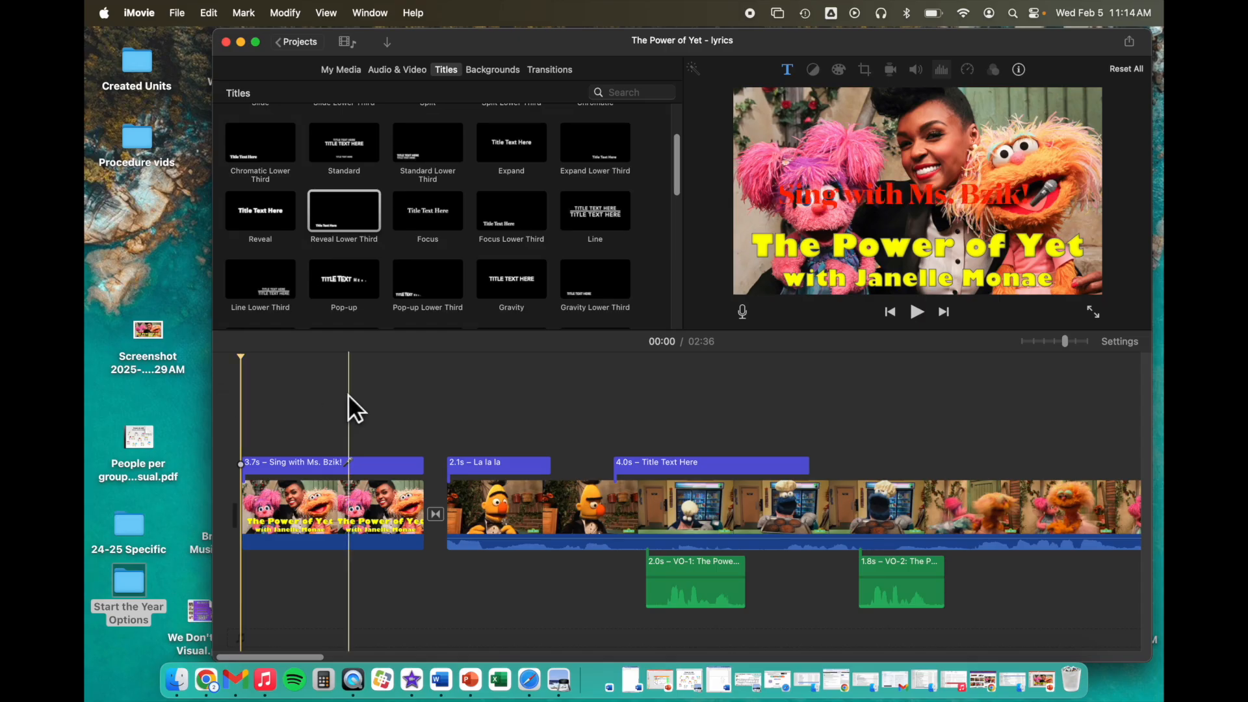
pyautogui.press('super+minus')
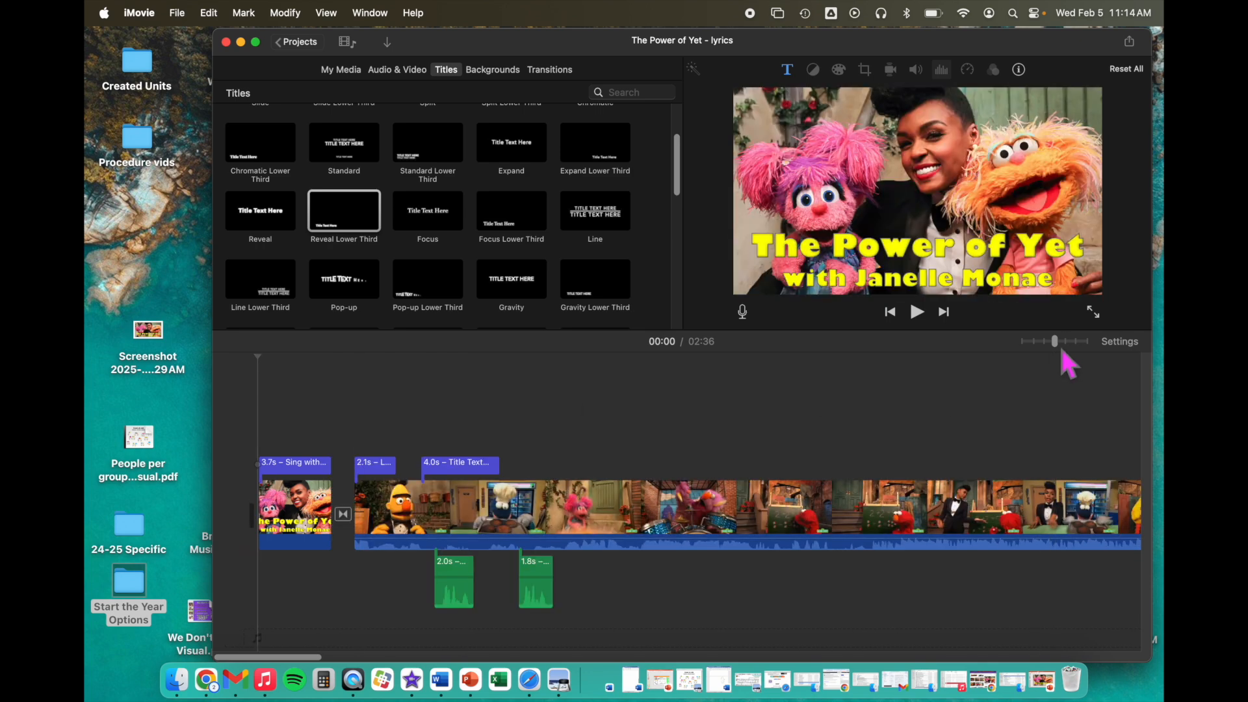
pyautogui.moveTo(1066, 349); pyautogui.dragTo(1099, 351)
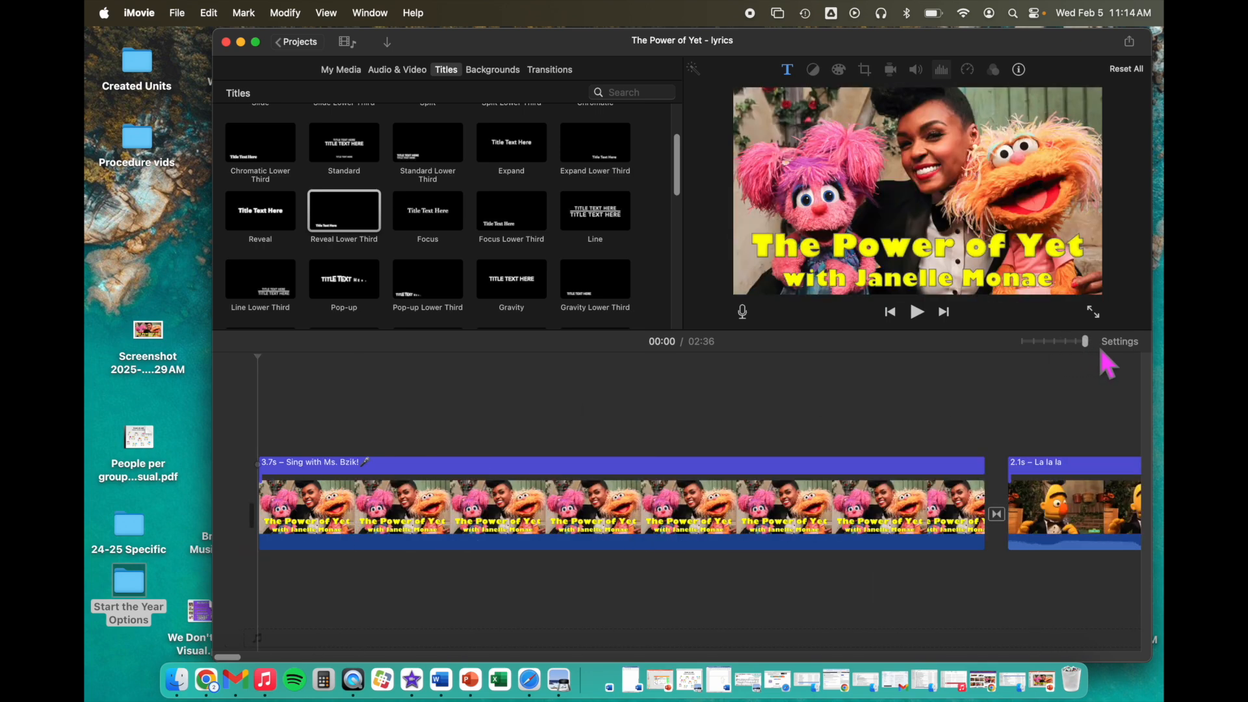
pyautogui.hscroll(10, 1071, 553)
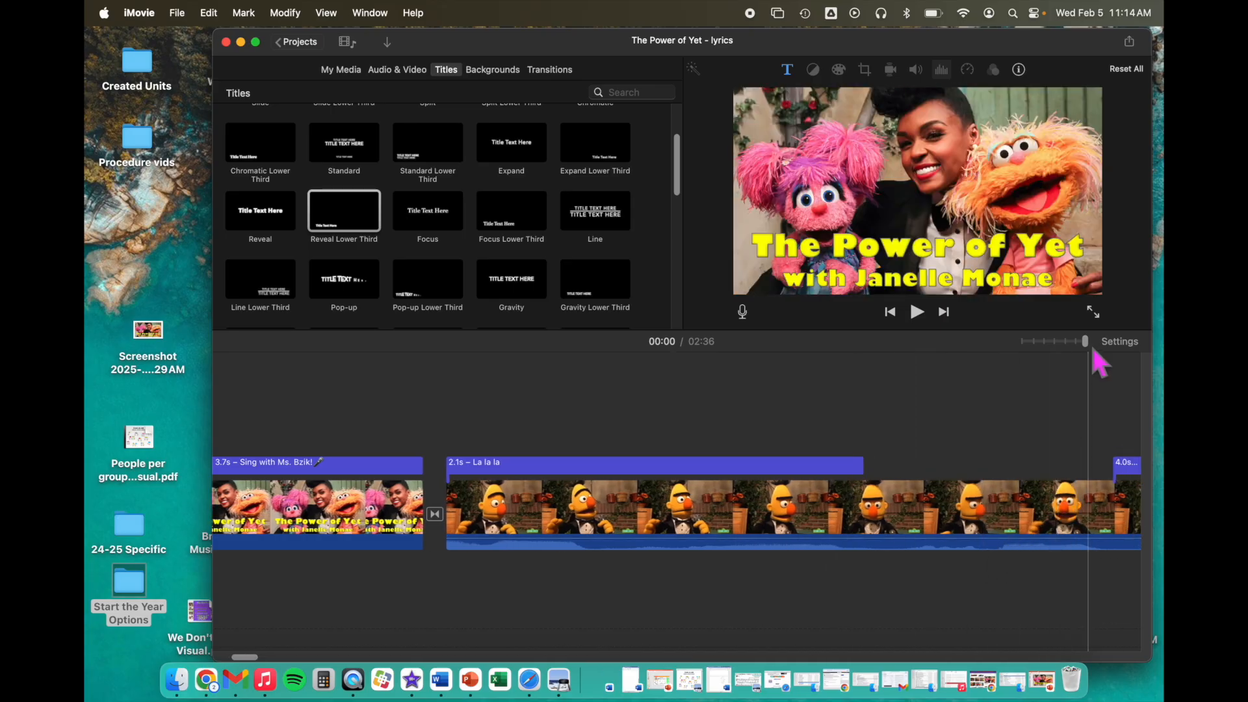
pyautogui.moveTo(1092, 349); pyautogui.dragTo(1033, 365)
pyautogui.hscroll(10, 903, 384)
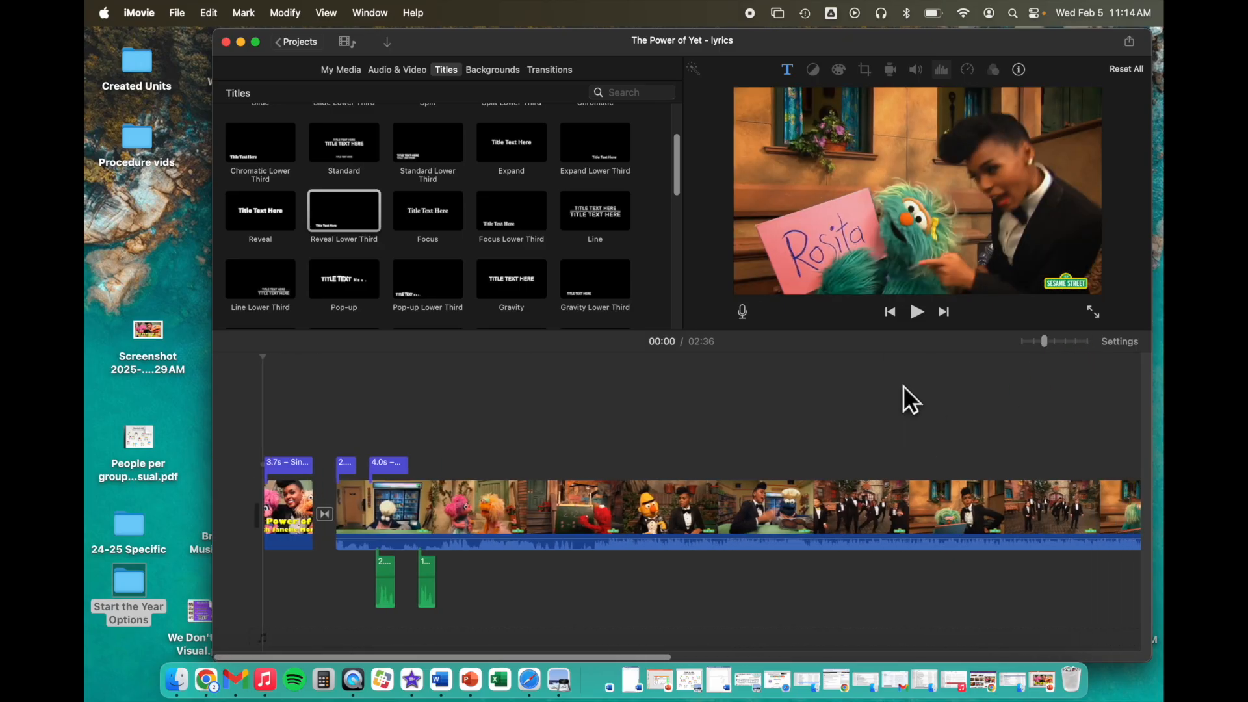
pyautogui.hscroll(-10, 878, 385)
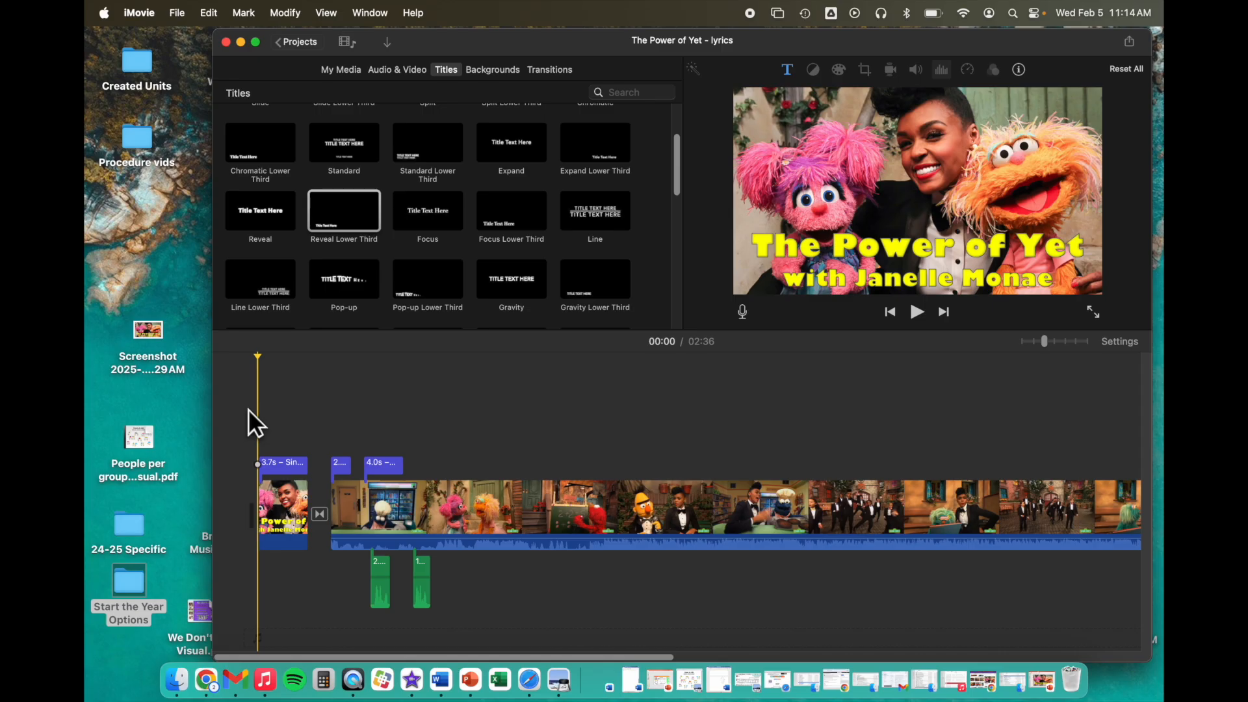